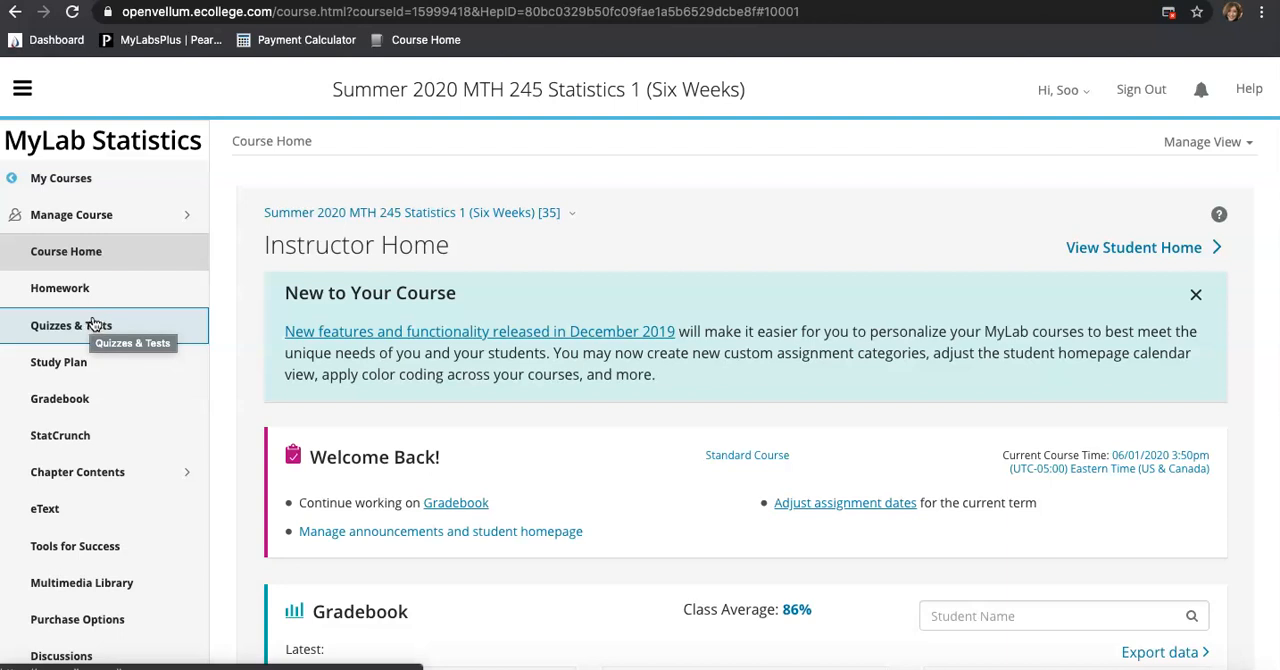
# Open the Homework assignment list of the Statistics course
pyautogui.click(103, 302)
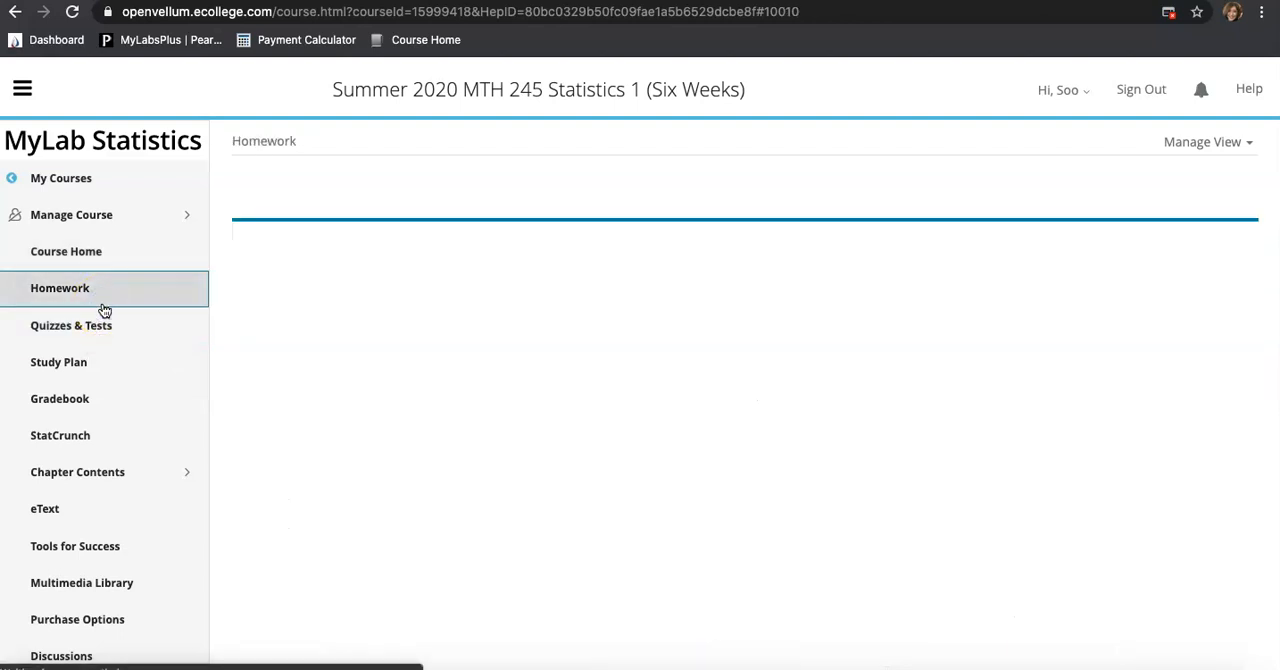
pyautogui.scroll(-2, 500, 329)
pyautogui.scroll(2, 502, 329)
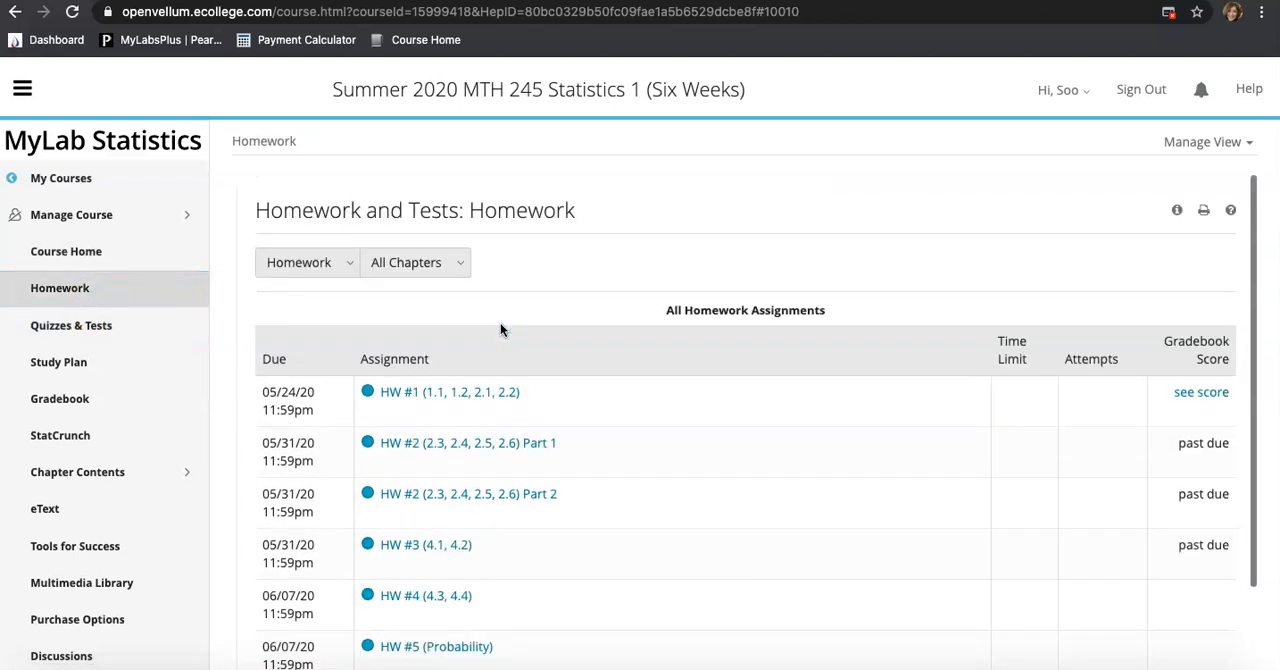
# Go back to My Courses and open the MTH 154 Quantitative Reasoning course
pyautogui.click(22, 88)
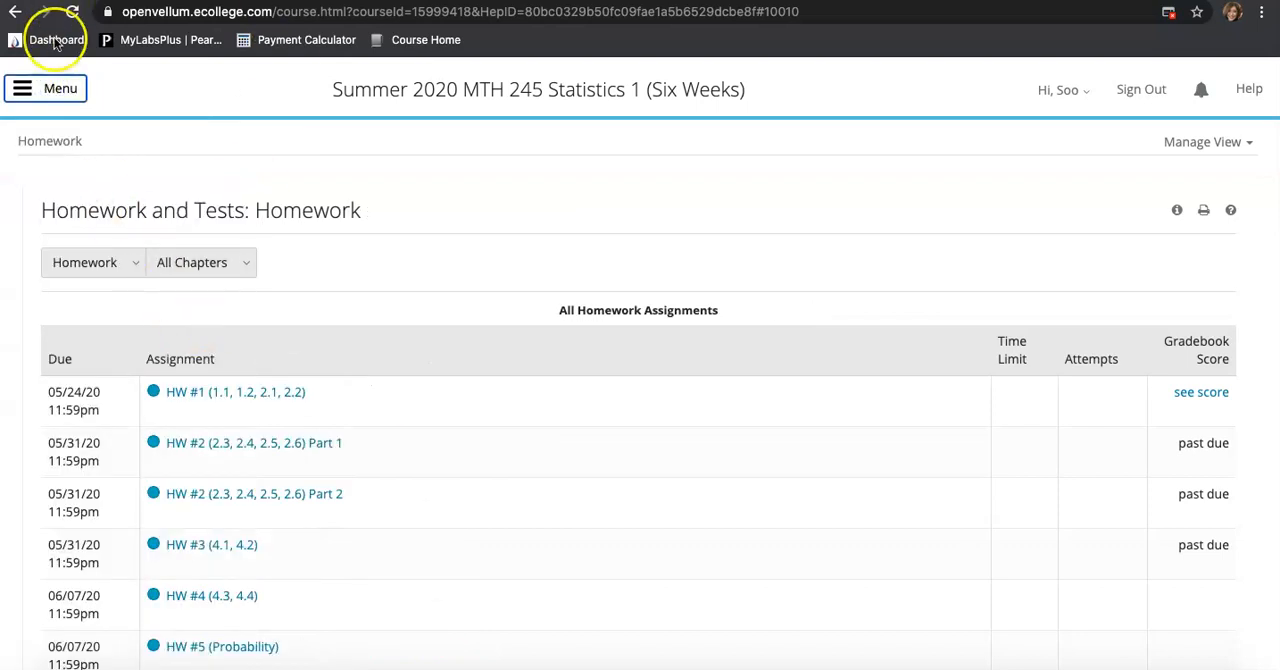
pyautogui.click(40, 88)
pyautogui.click(80, 175)
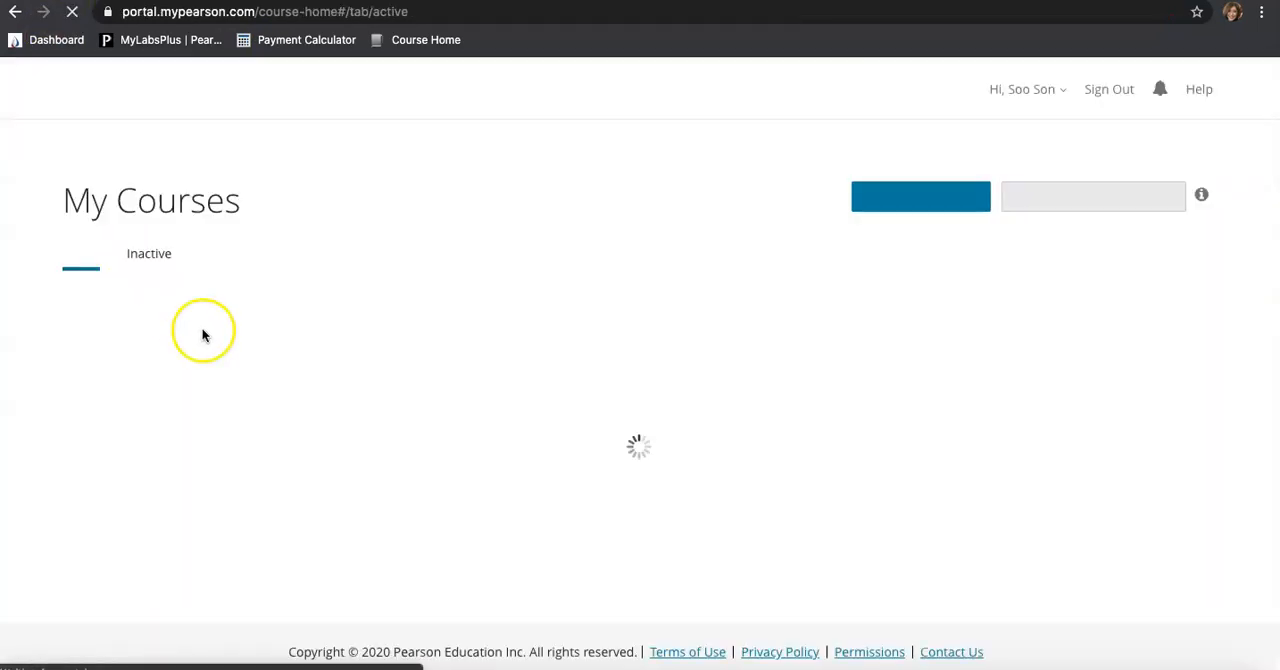
pyautogui.click(178, 428)
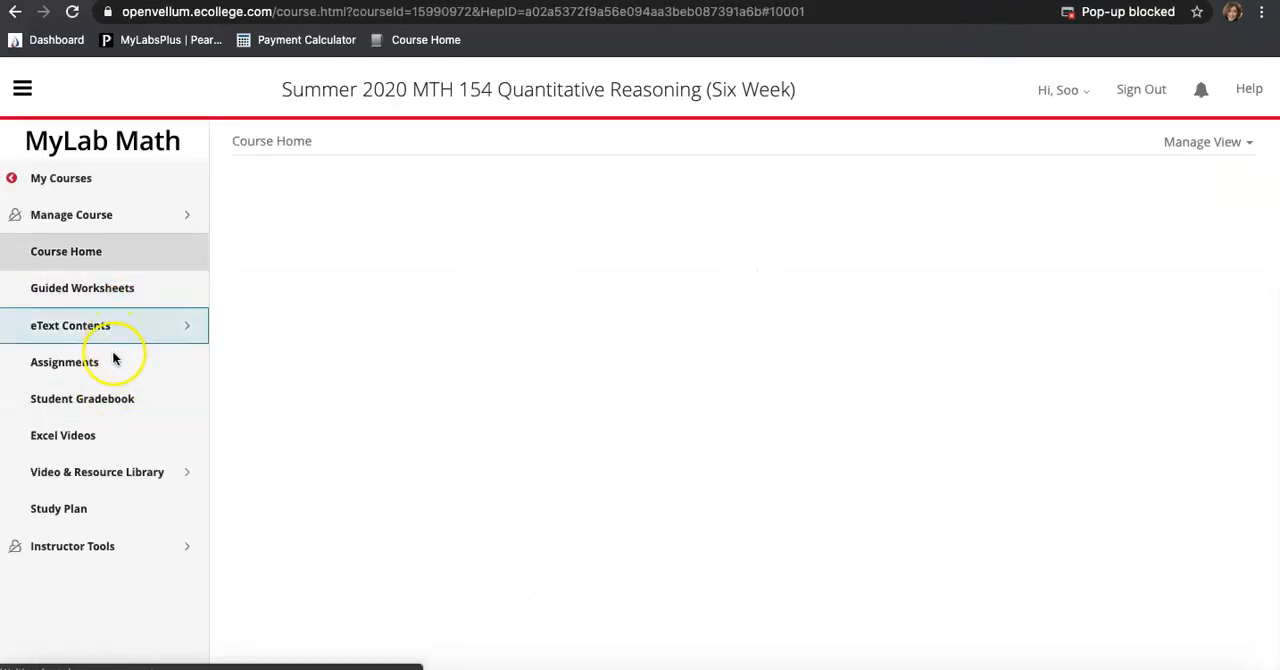
# Open the Excel Homework 2.4 (CPI) assignment and launch its Chapter 2-4 CPI question
pyautogui.click(110, 362)
pyautogui.scroll(-10, 880, 395)
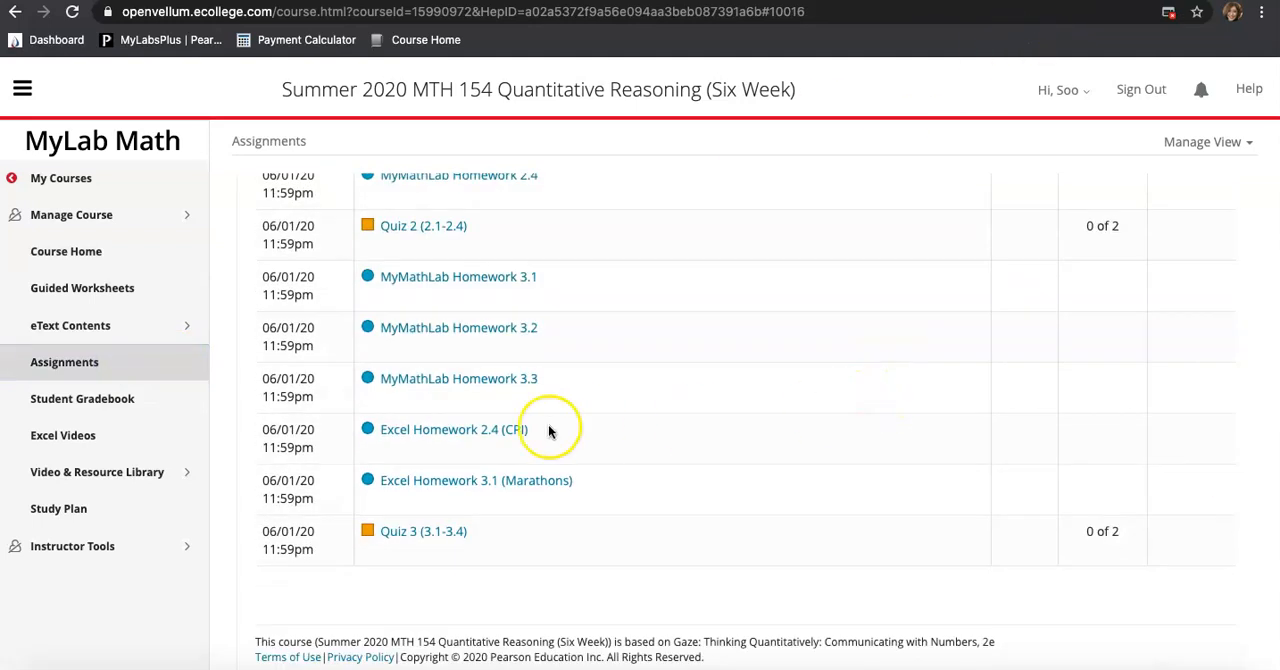
pyautogui.click(510, 430)
pyautogui.click(378, 465)
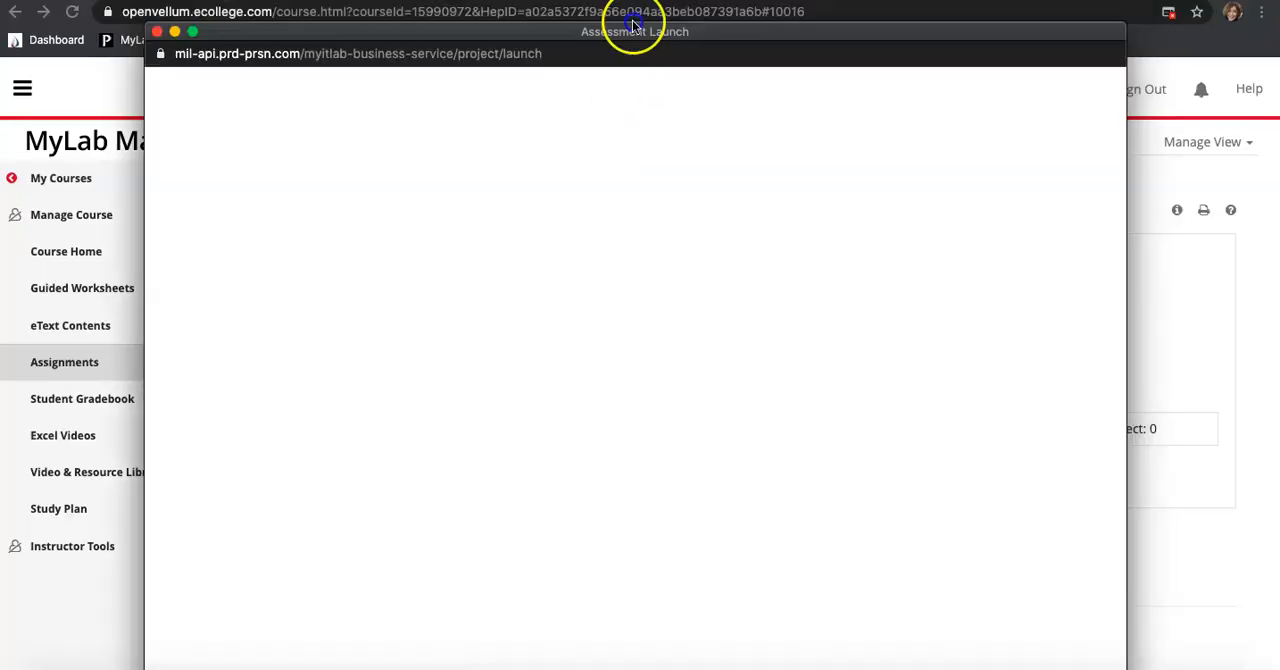
pyautogui.moveTo(633, 22); pyautogui.dragTo(635, 13)
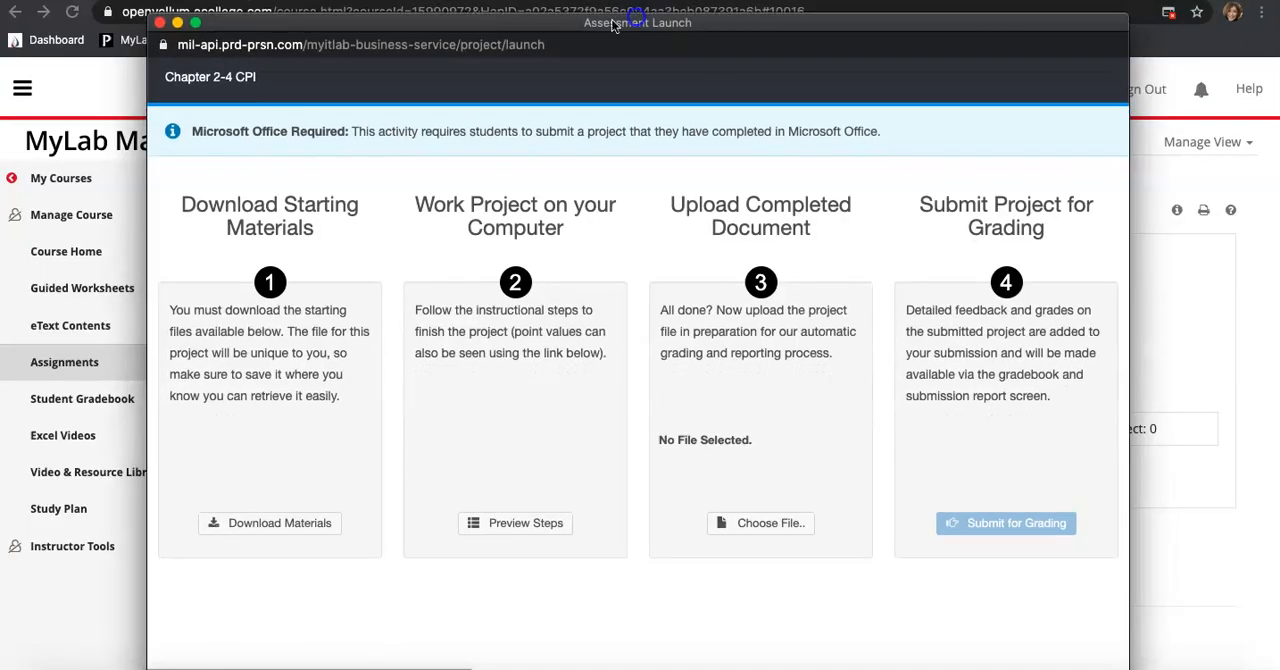
# Download the starting Excel workbook from the starting materials and open it
pyautogui.click(325, 523)
pyautogui.click(816, 388)
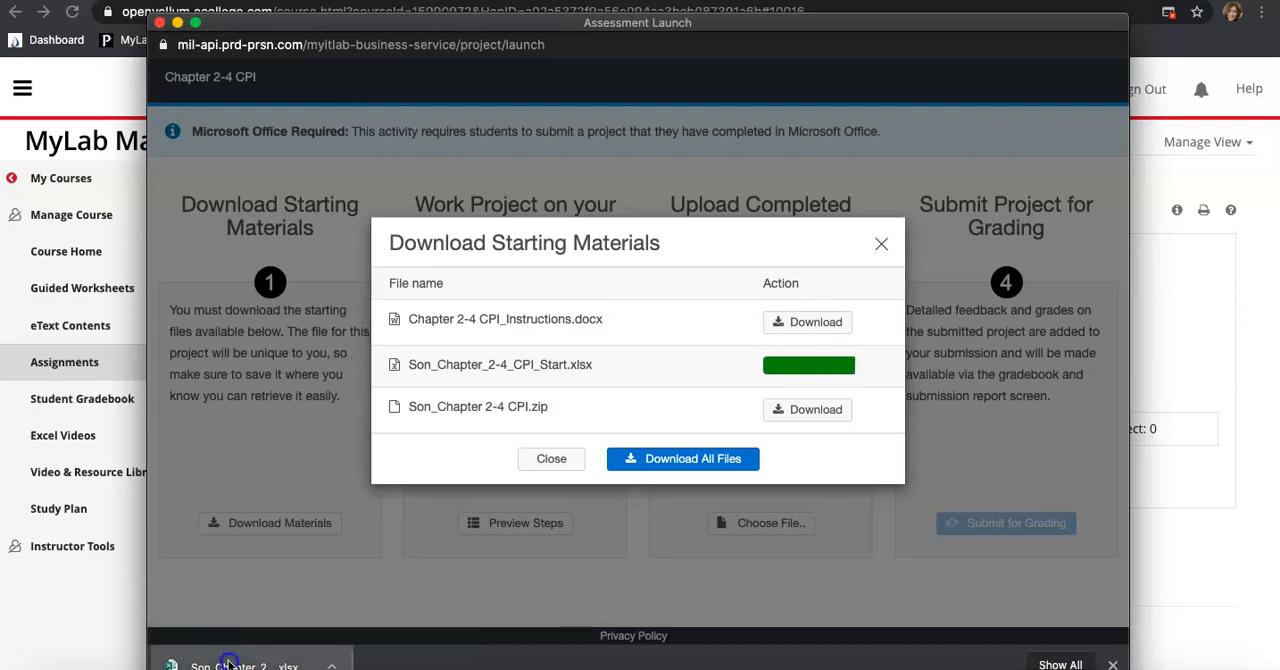
pyautogui.click(229, 663)
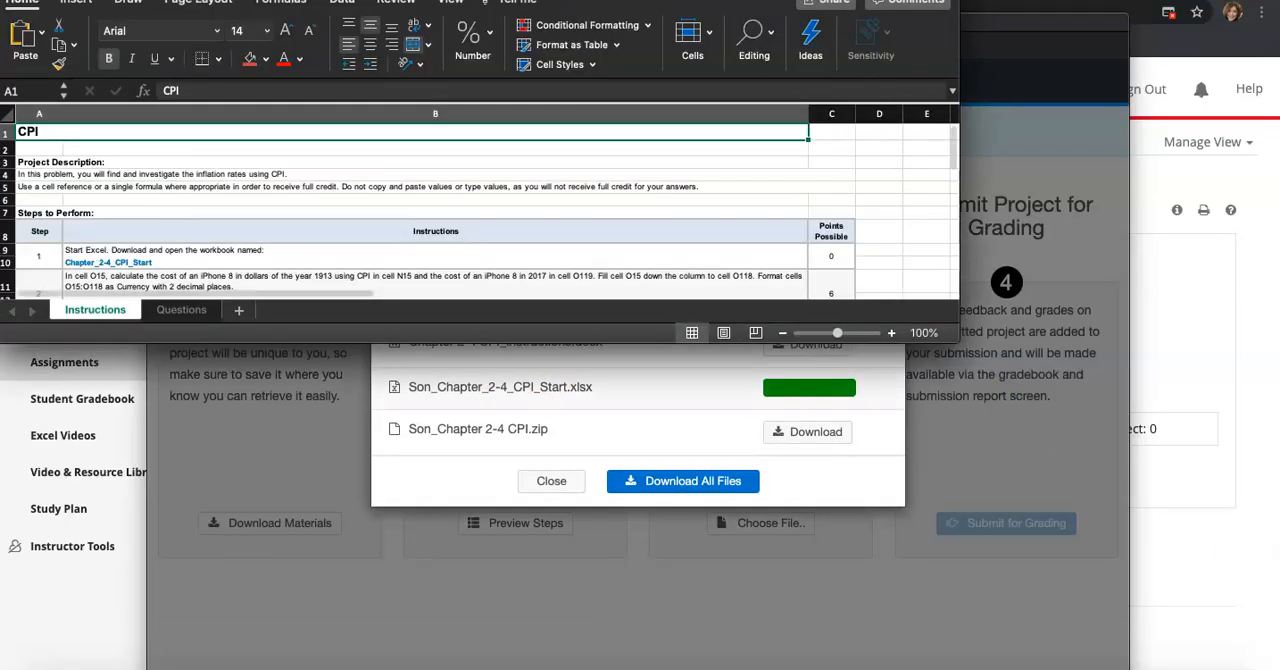
# Review the project instructions and fill the Step 1 cell with red
pyautogui.scroll(5, 745, 320)
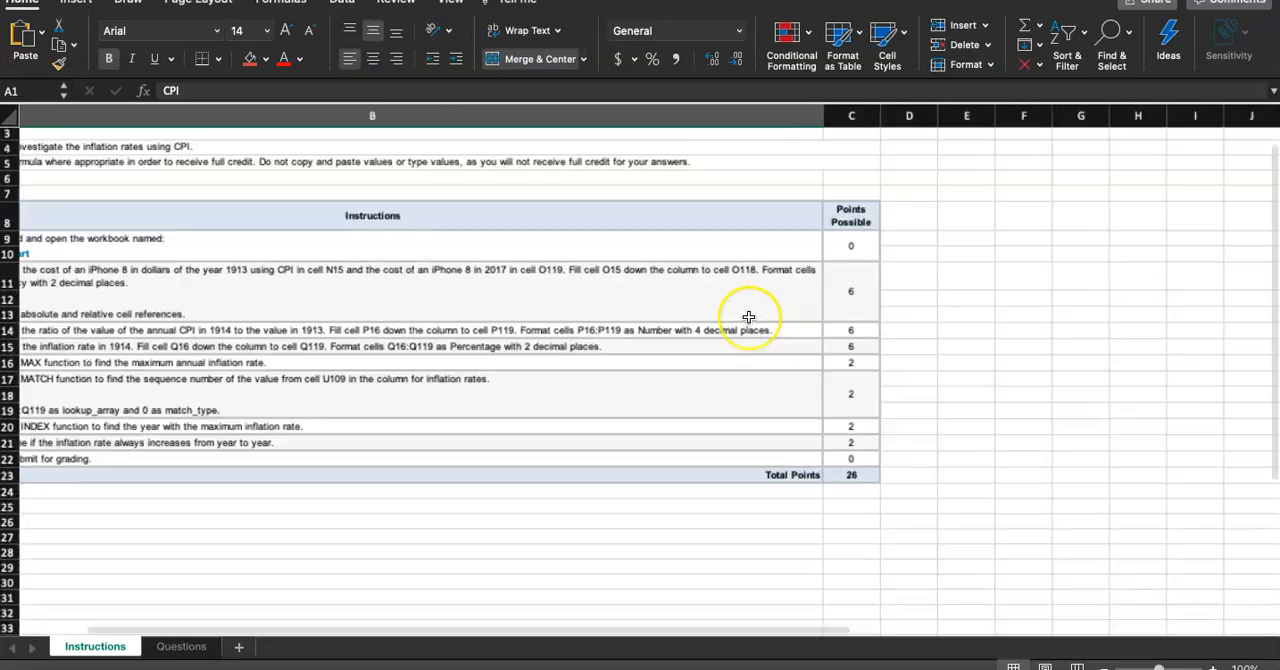
pyautogui.scroll(3, 748, 317)
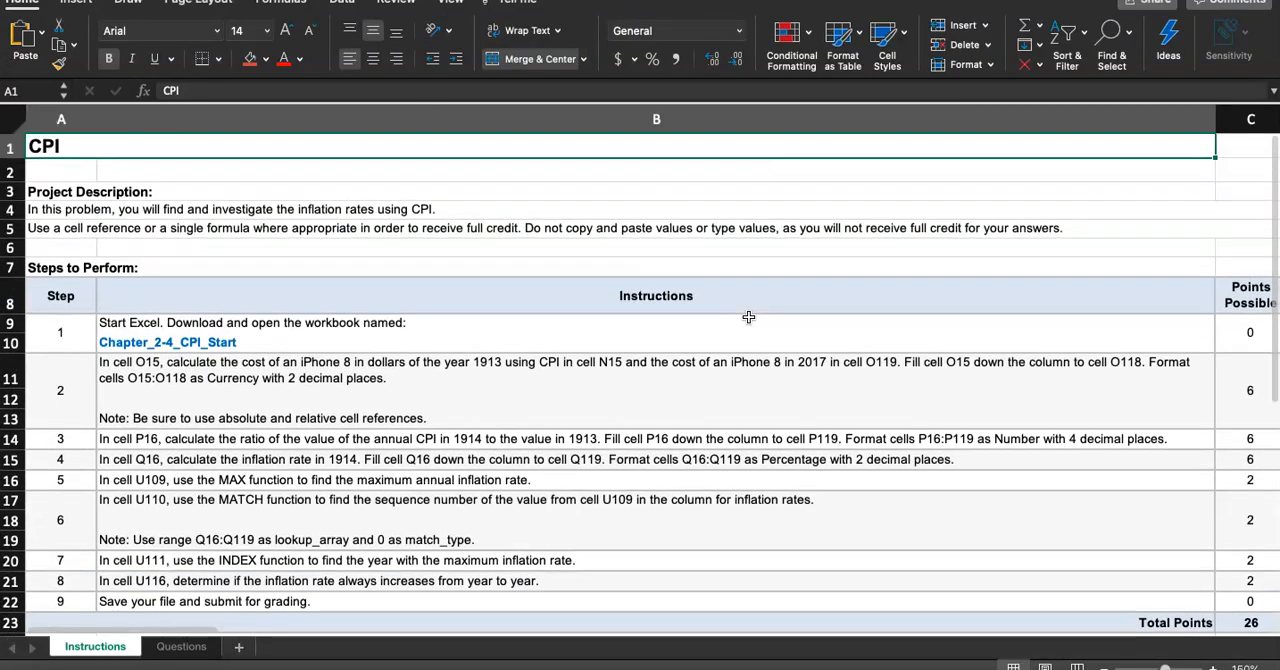
pyautogui.click(65, 348)
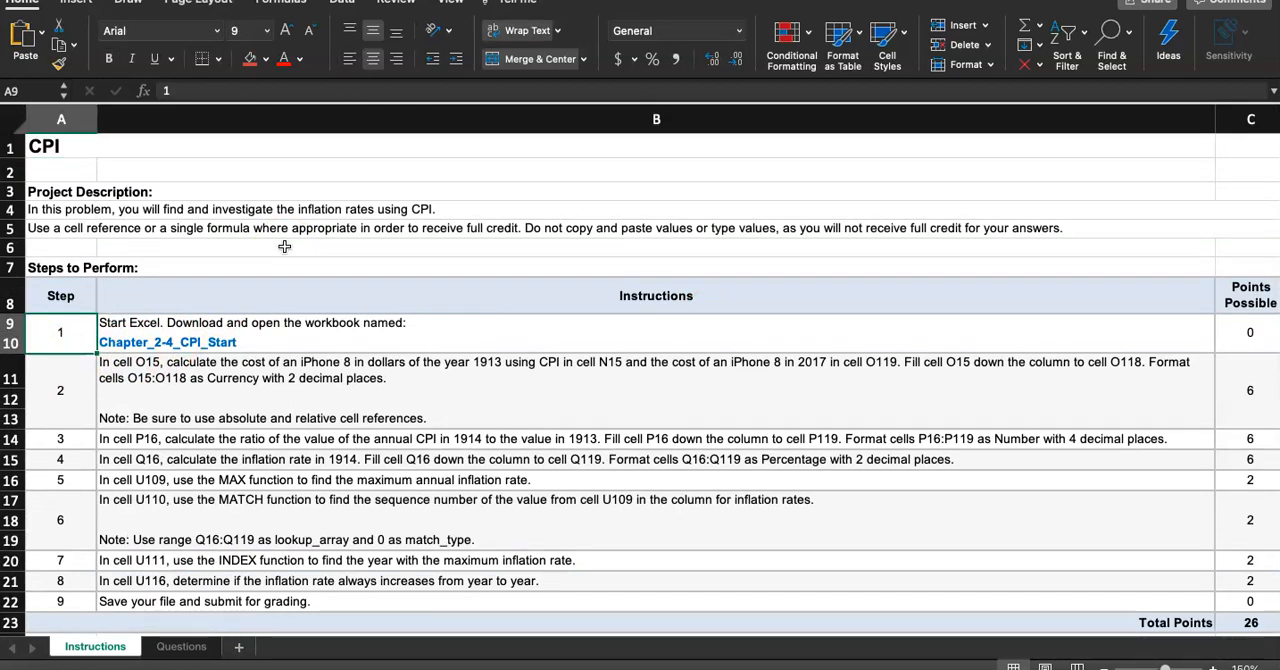
pyautogui.click(250, 60)
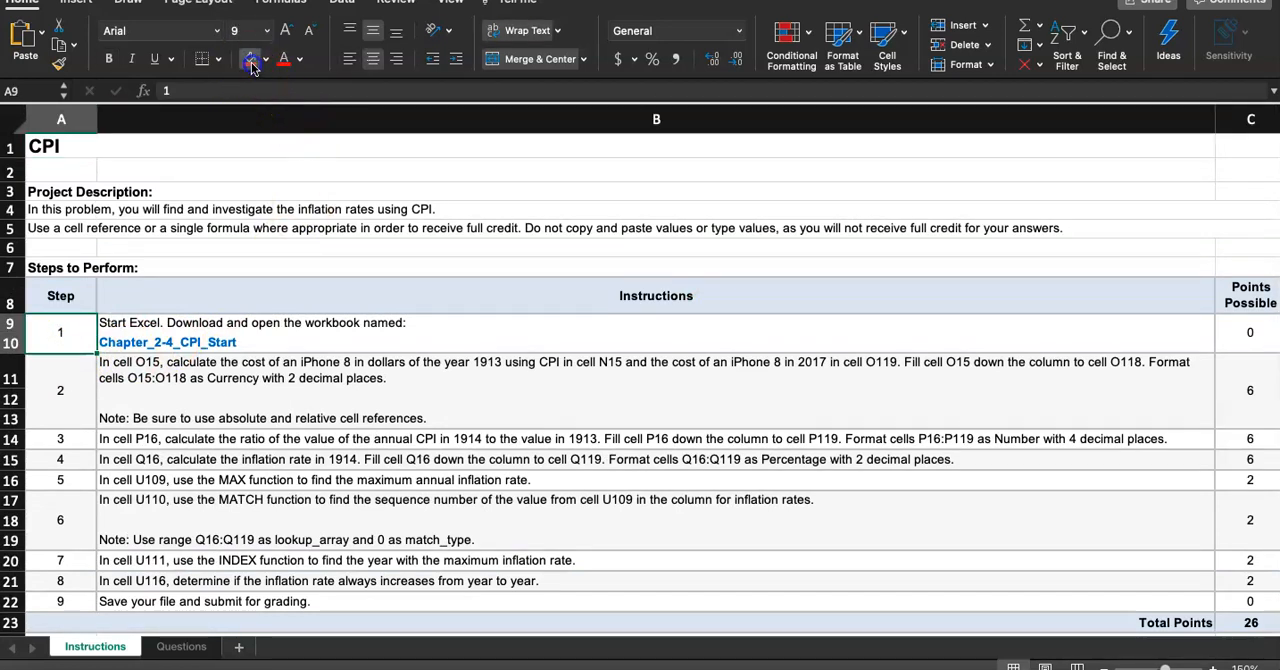
# Select the Step 2 instruction row and switch to the Questions sheet
pyautogui.click(74, 390)
pyautogui.scroll(-2, 316, 374)
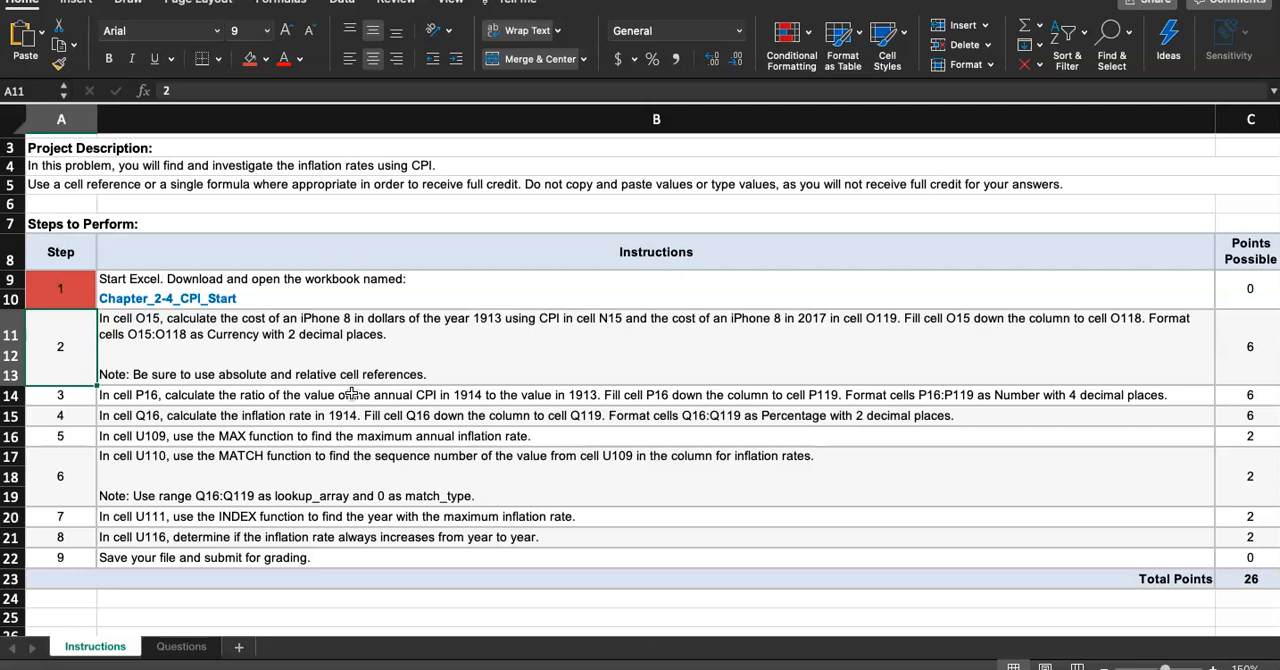
pyautogui.click(167, 647)
pyautogui.scroll(-2, 593, 457)
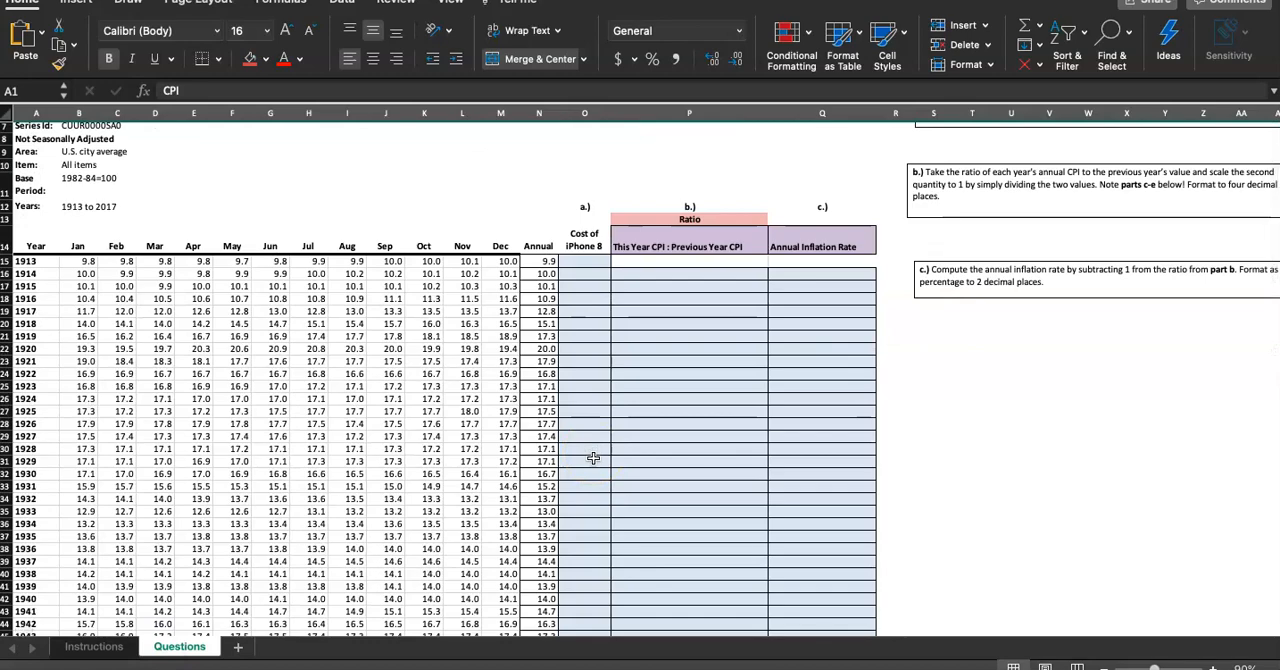
pyautogui.scroll(2, 598, 292)
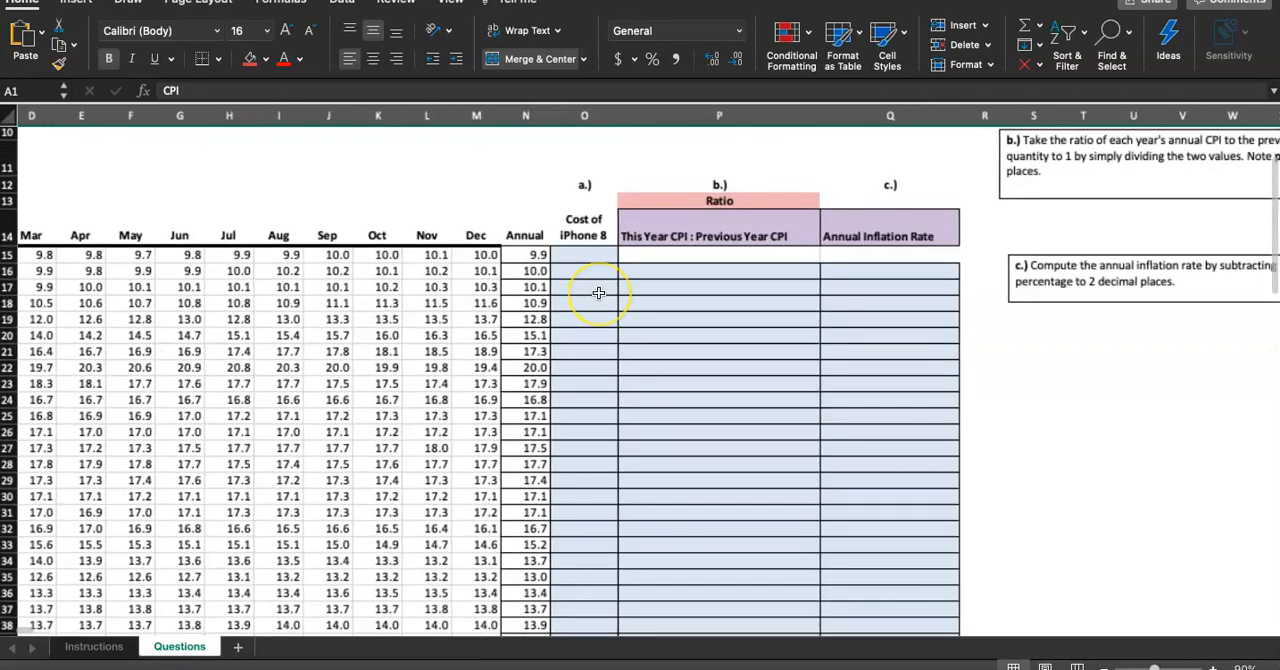
pyautogui.scroll(-3, 598, 292)
pyautogui.scroll(3, 739, 254)
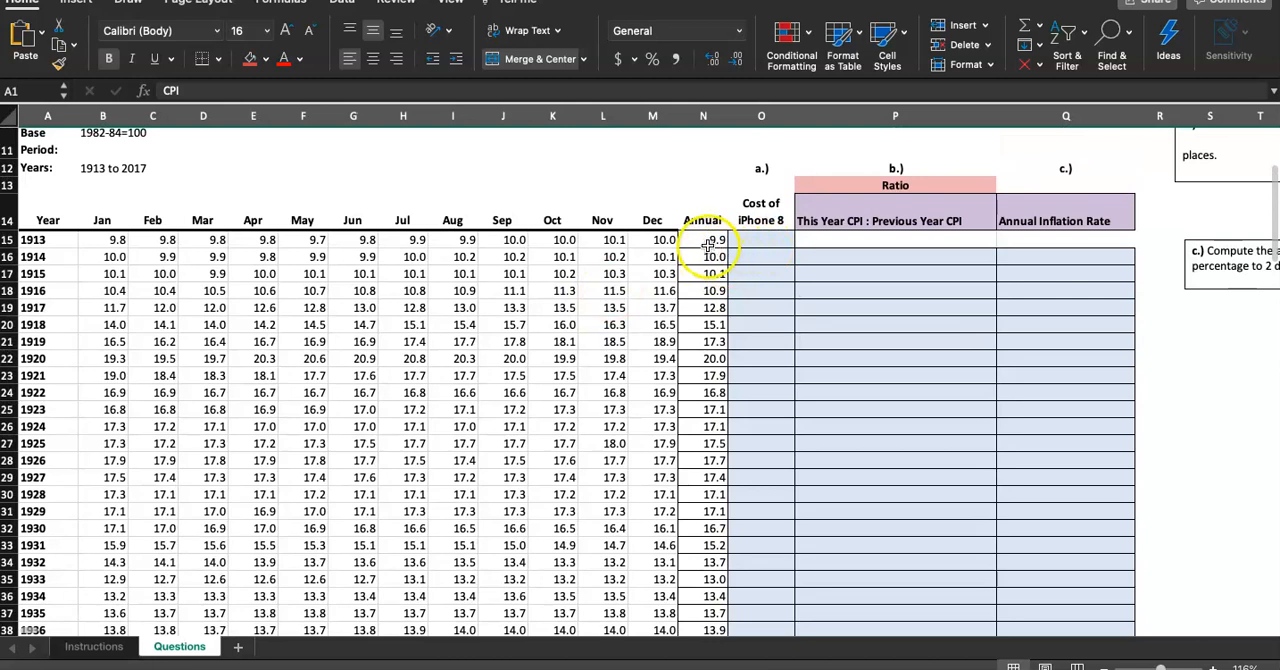
# Examine the annual CPI values in column N from 1913 through 2017 and the iPhone 8 cost cell
pyautogui.click(712, 240)
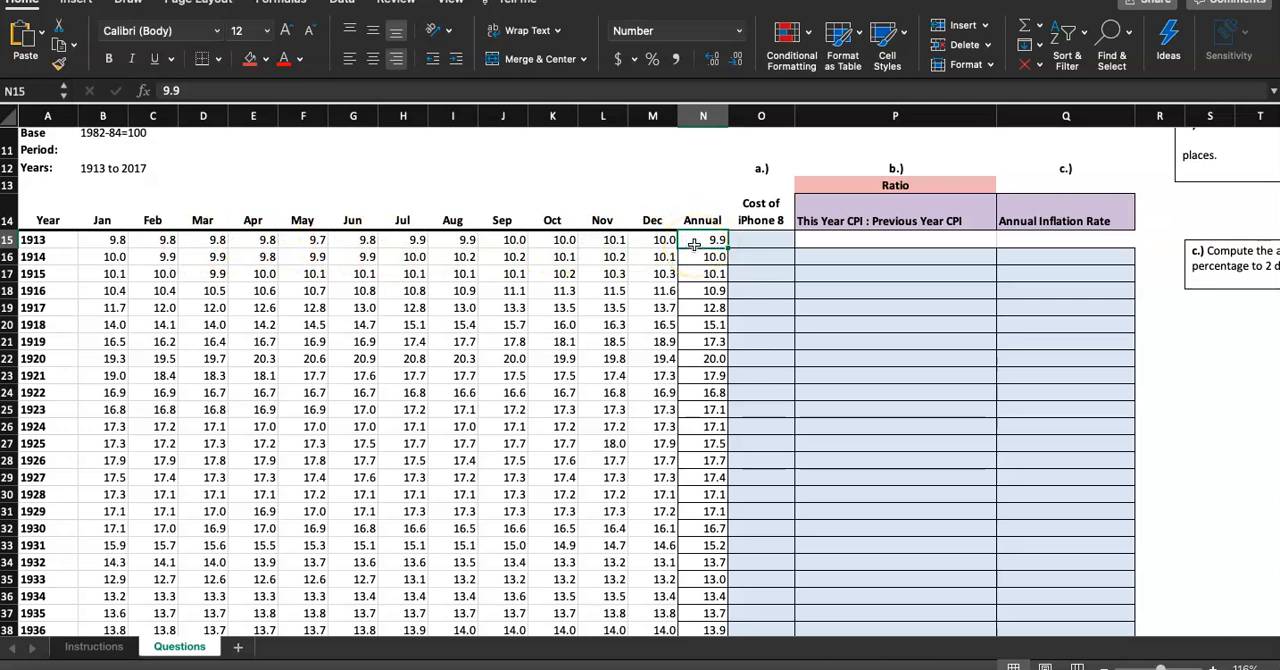
pyautogui.scroll(-2, 768, 310)
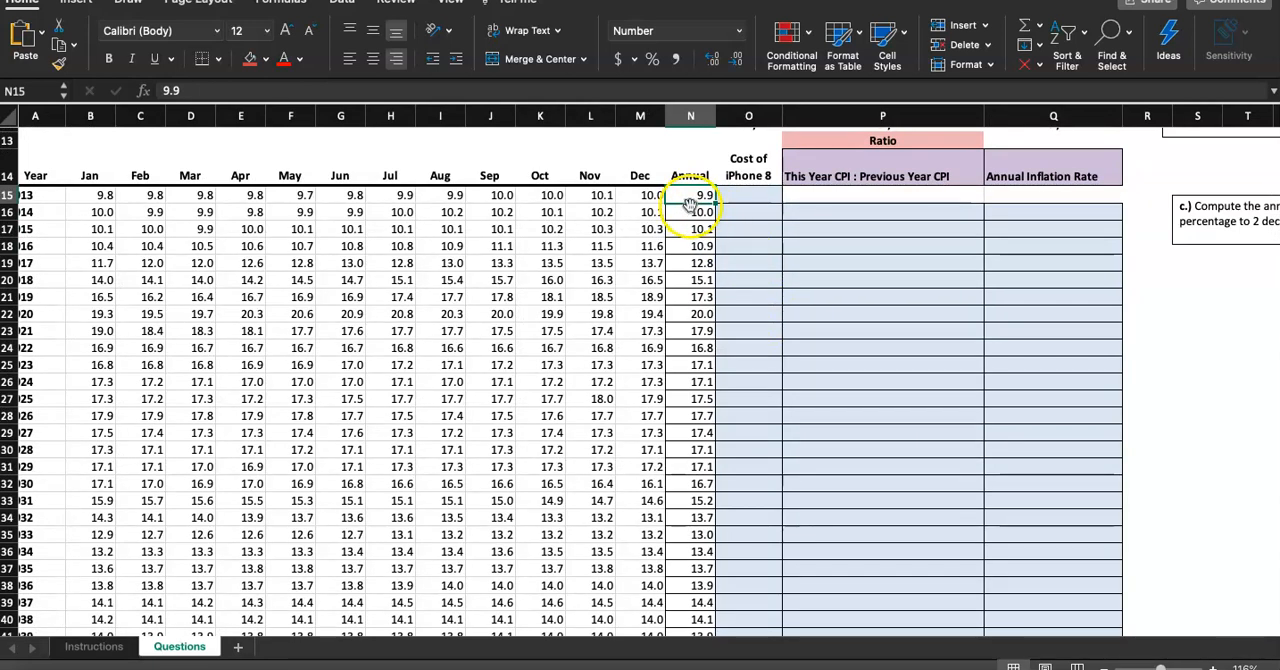
pyautogui.scroll(-4, 700, 209)
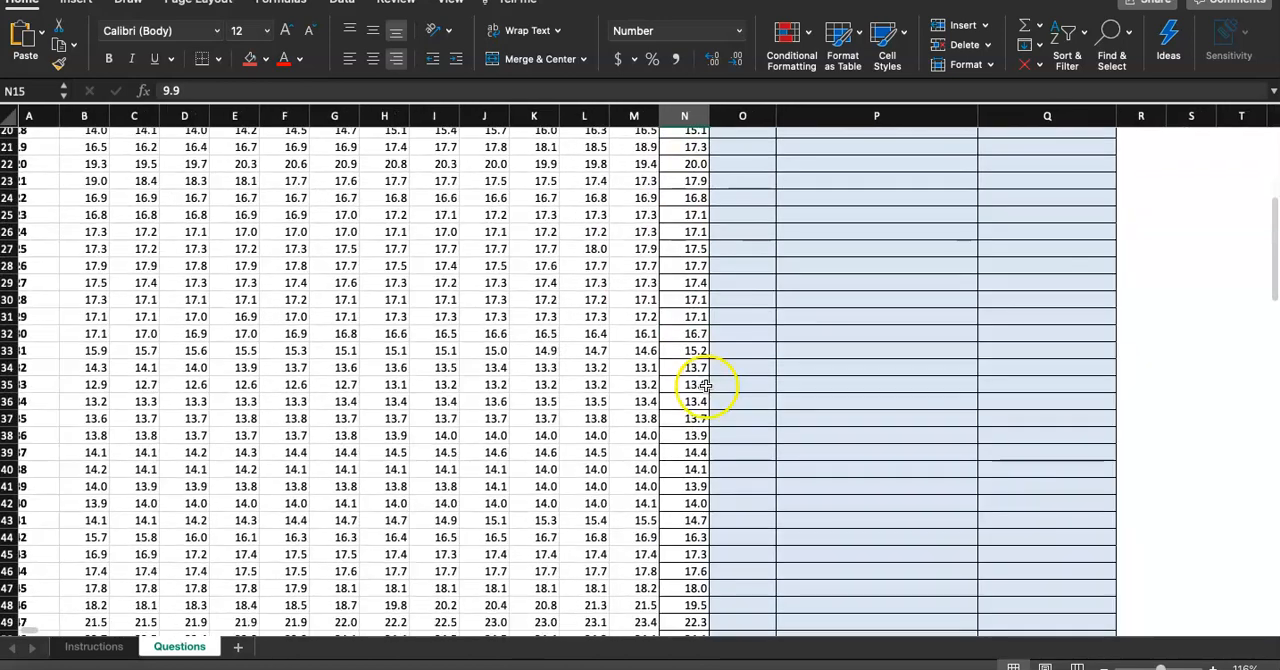
pyautogui.click(679, 355)
pyautogui.hscroll(-1, 685, 355)
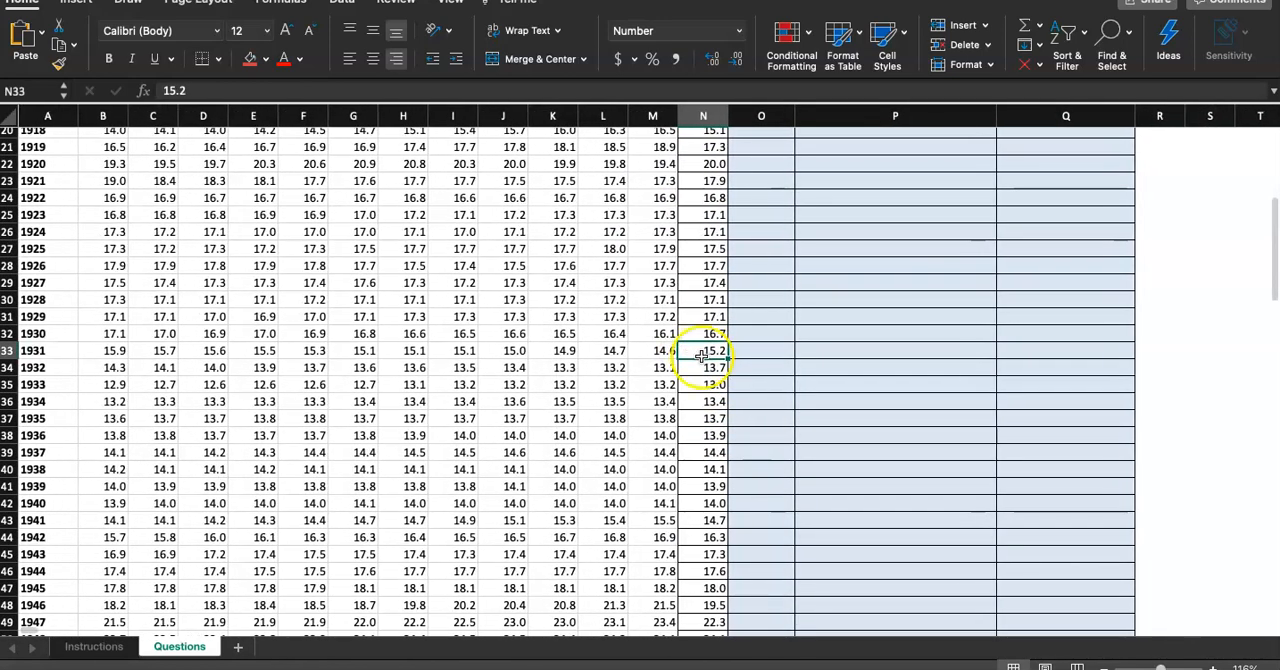
pyautogui.click(702, 370)
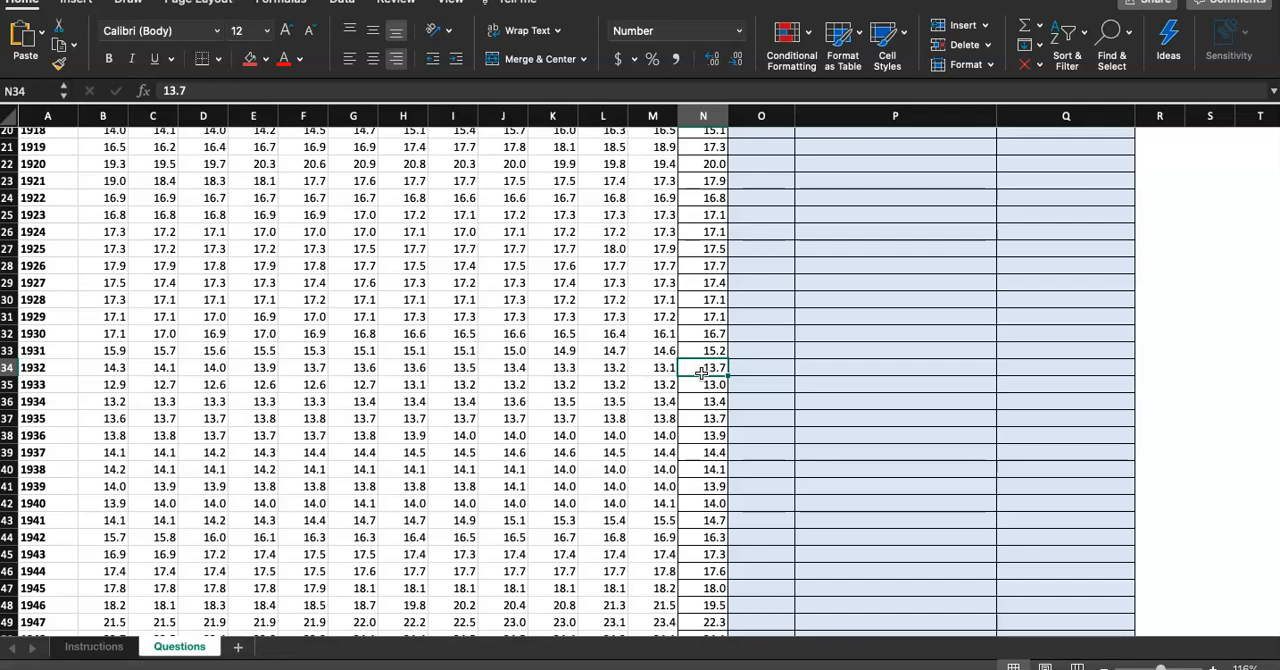
pyautogui.scroll(-6, 703, 372)
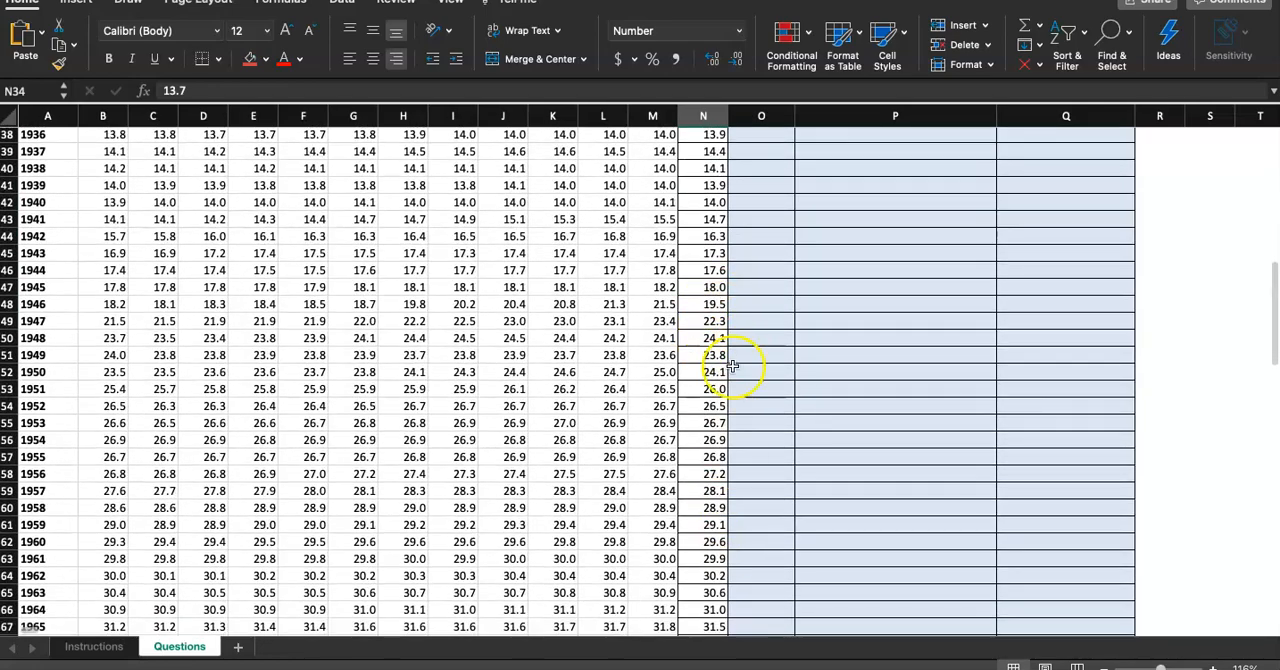
pyautogui.scroll(-12, 706, 423)
pyautogui.scroll(-10, 706, 423)
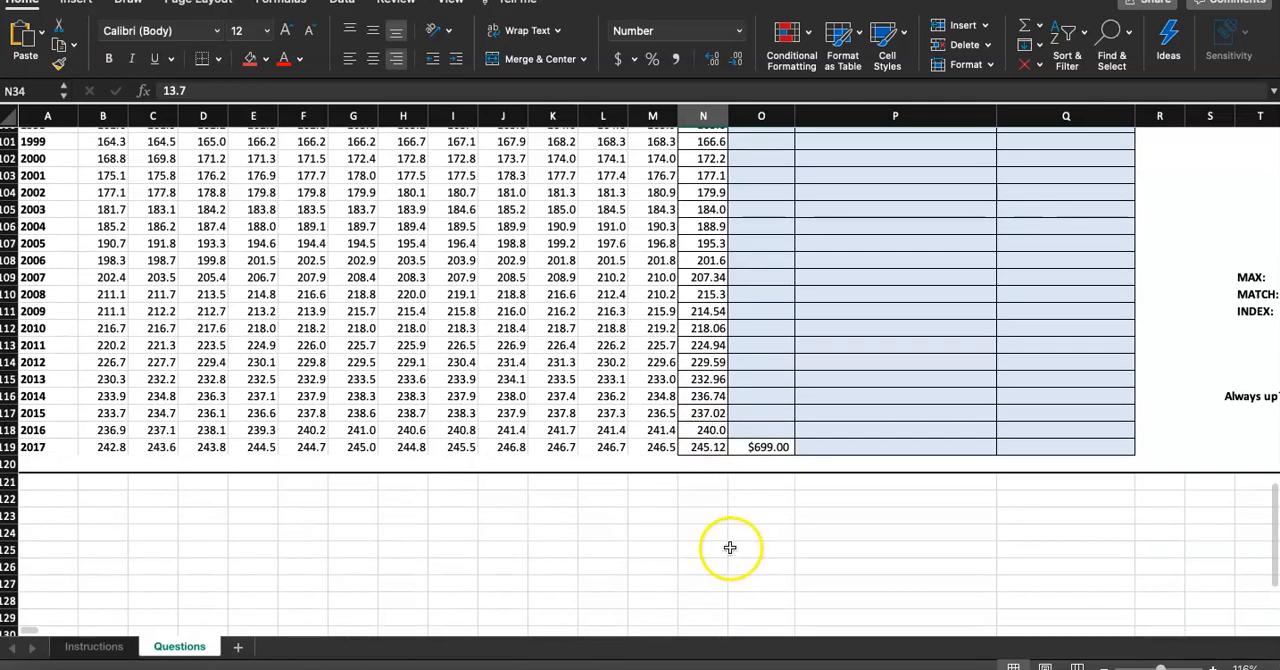
pyautogui.click(716, 449)
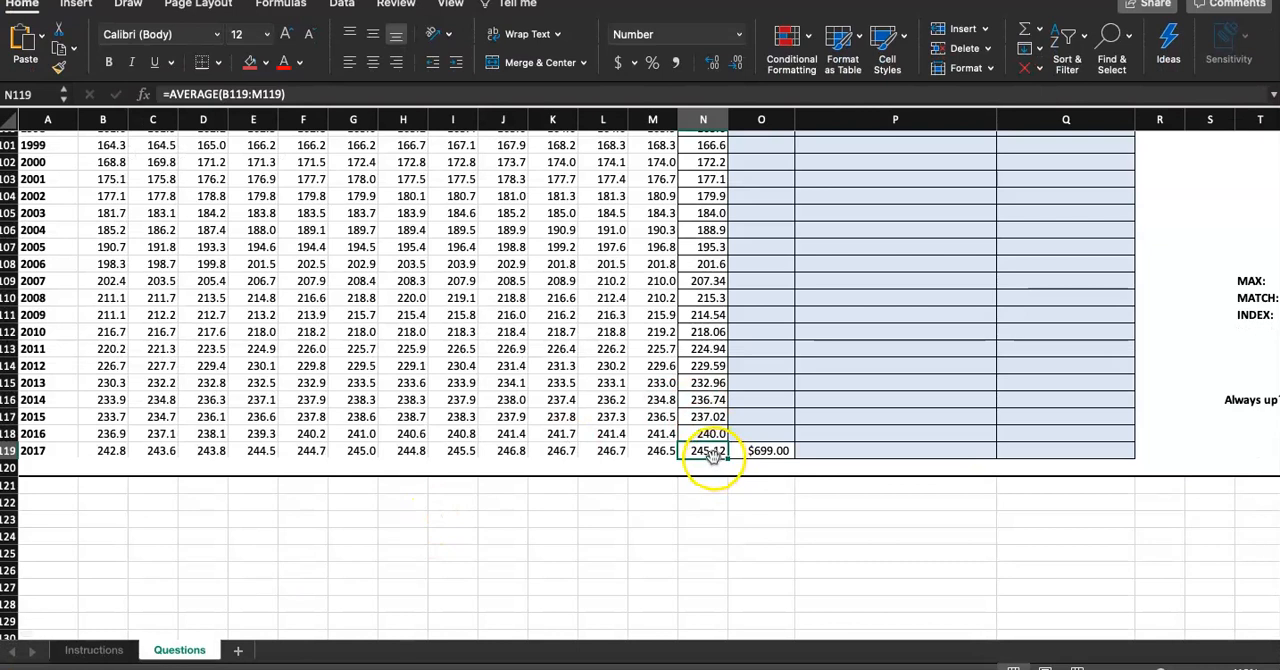
pyautogui.click(746, 452)
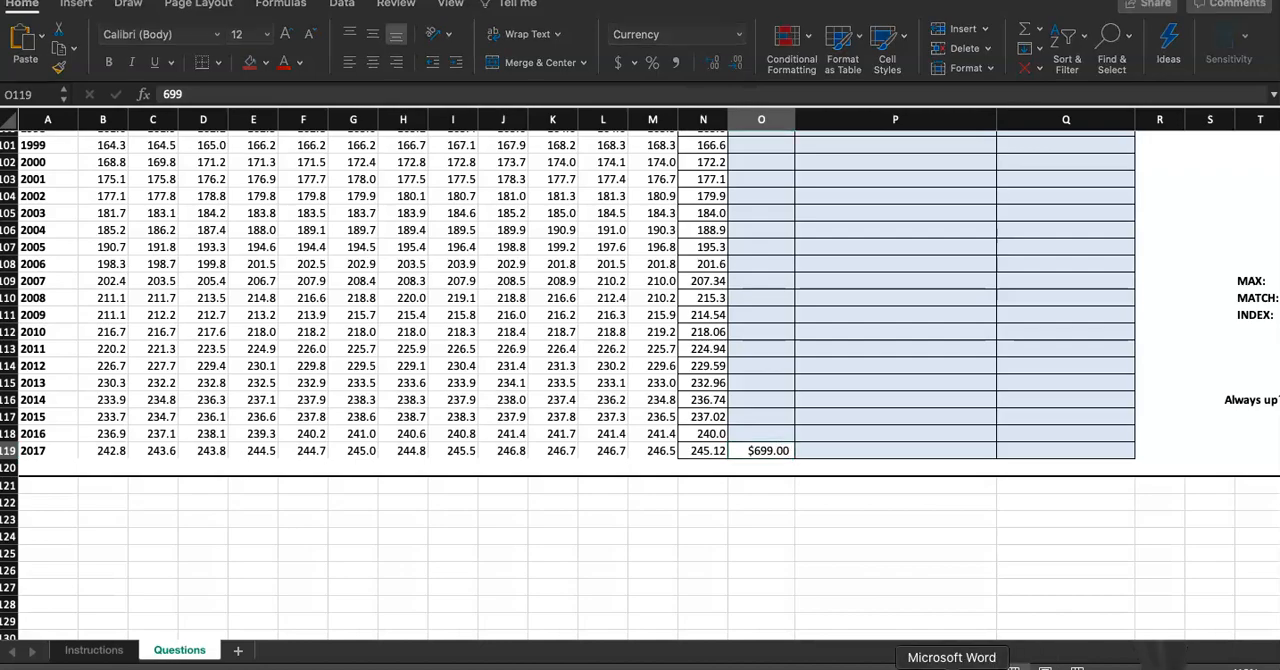
# Switch to the blank Word document Document7
pyautogui.click(943, 662)
pyautogui.click(104, 1)
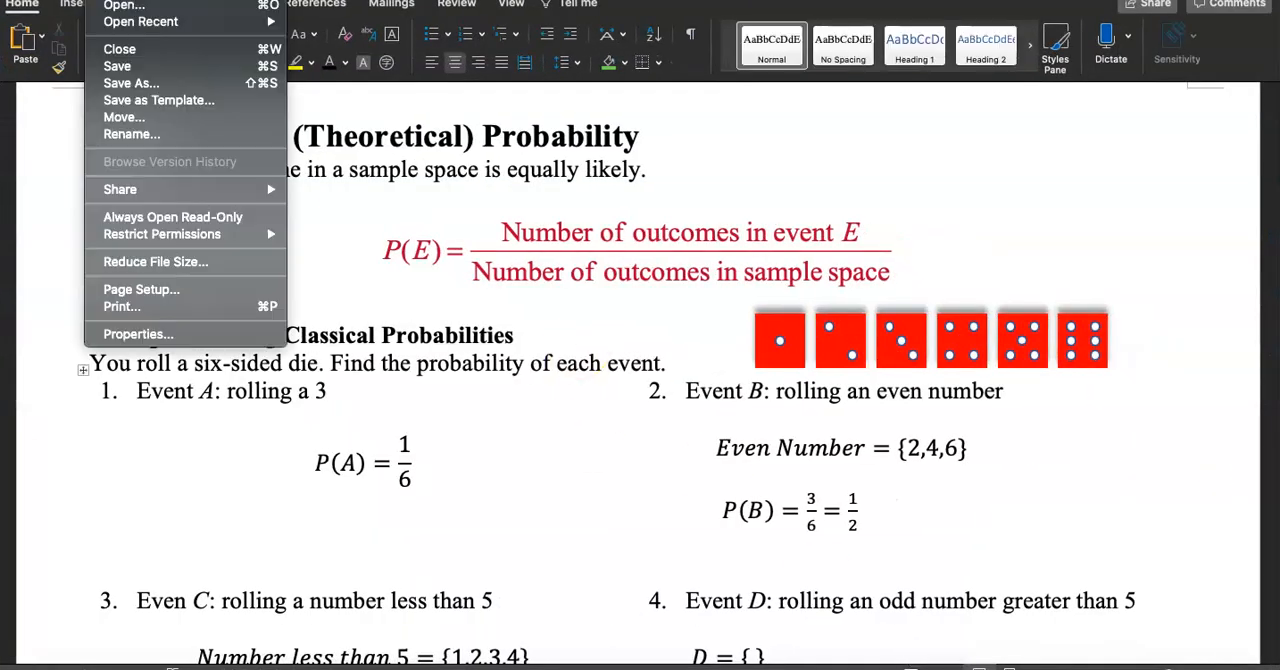
pyautogui.click(135, 1)
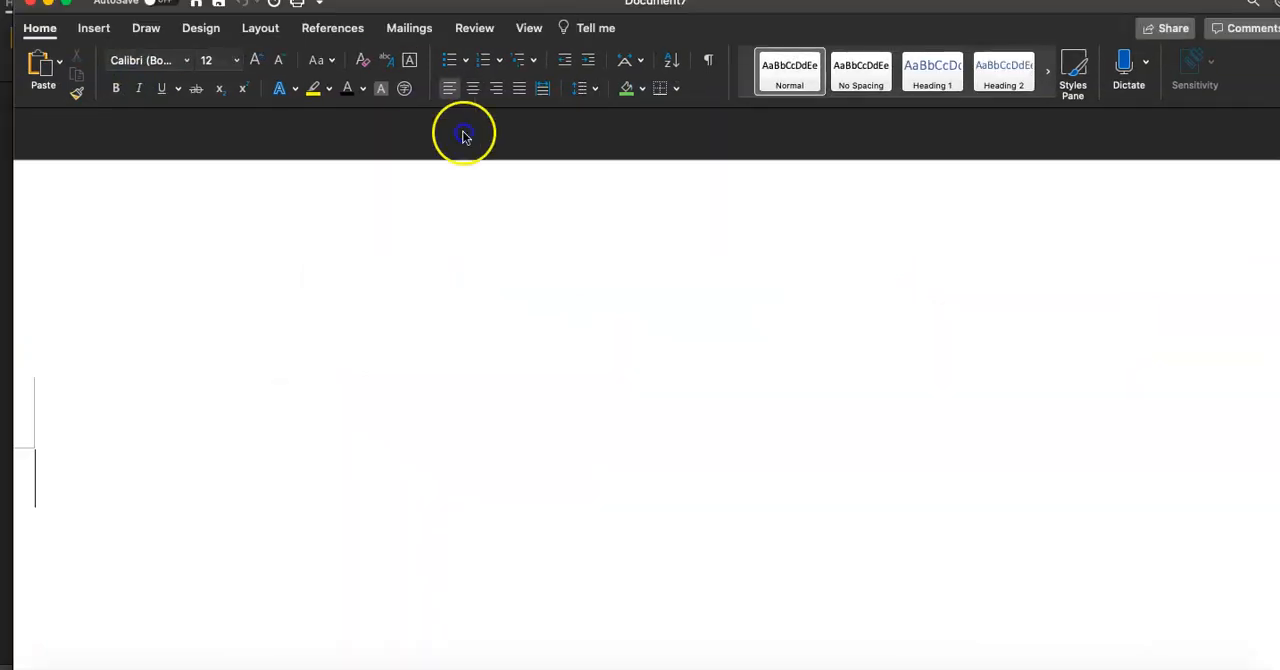
pyautogui.moveTo(341, 1); pyautogui.dragTo(343, 57)
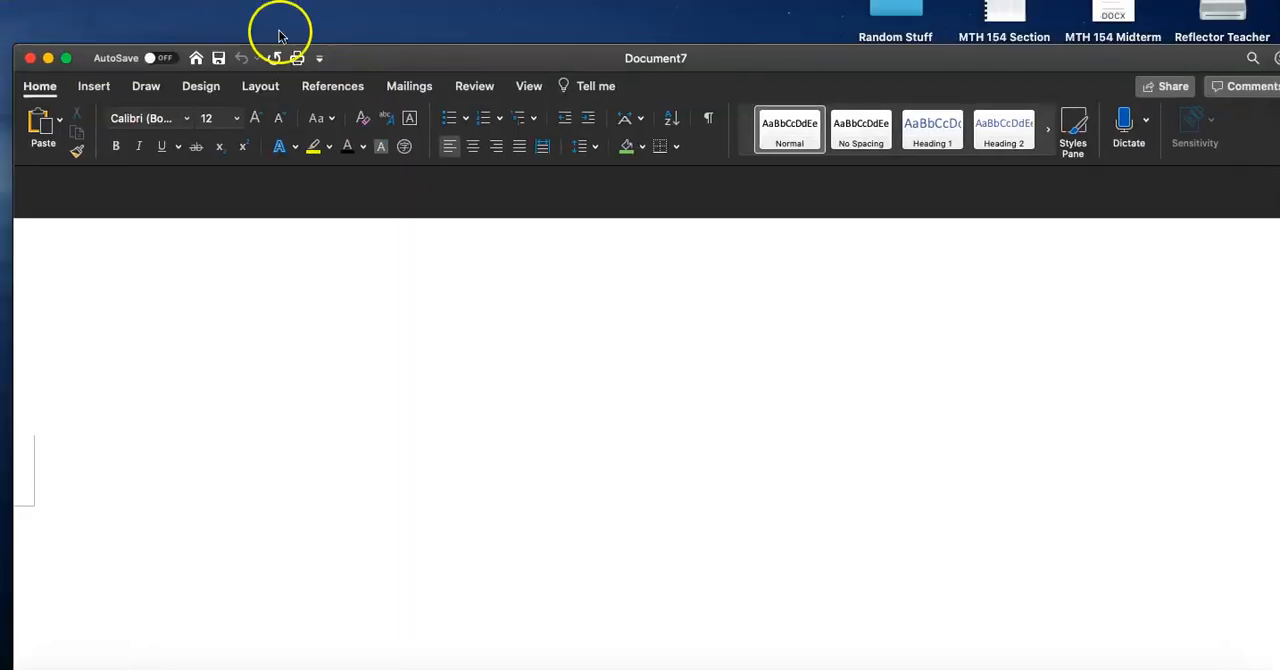
pyautogui.moveTo(423, 55); pyautogui.dragTo(414, 0)
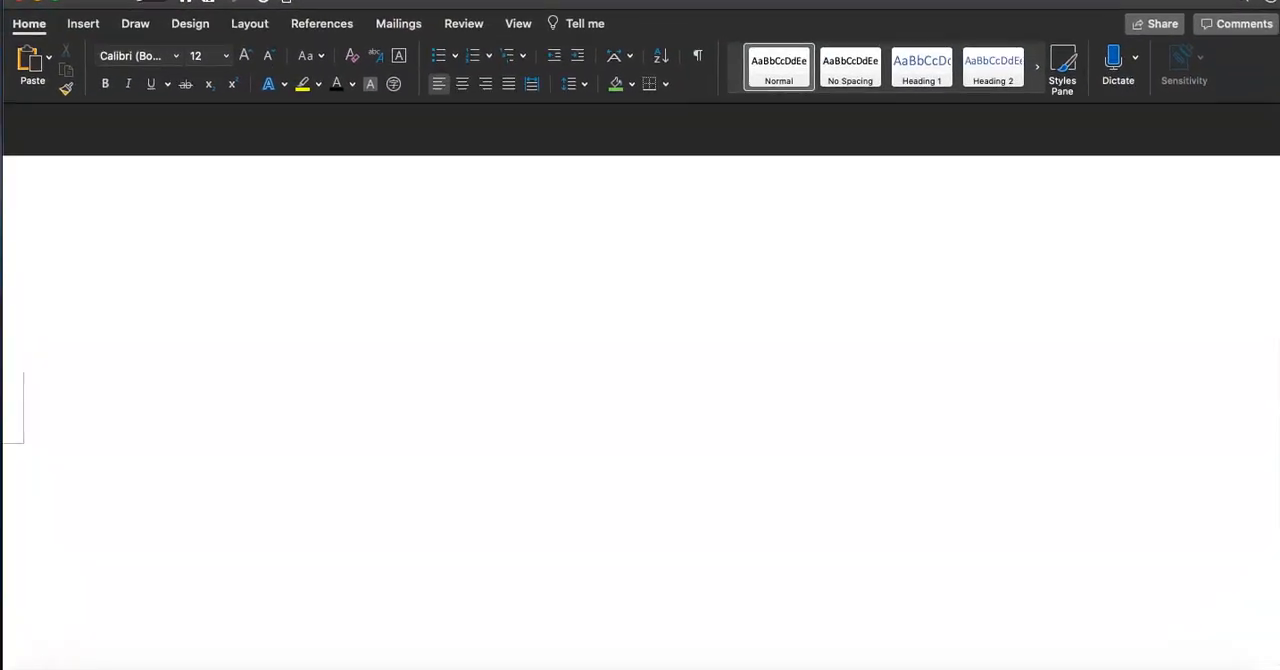
pyautogui.click(999, 668)
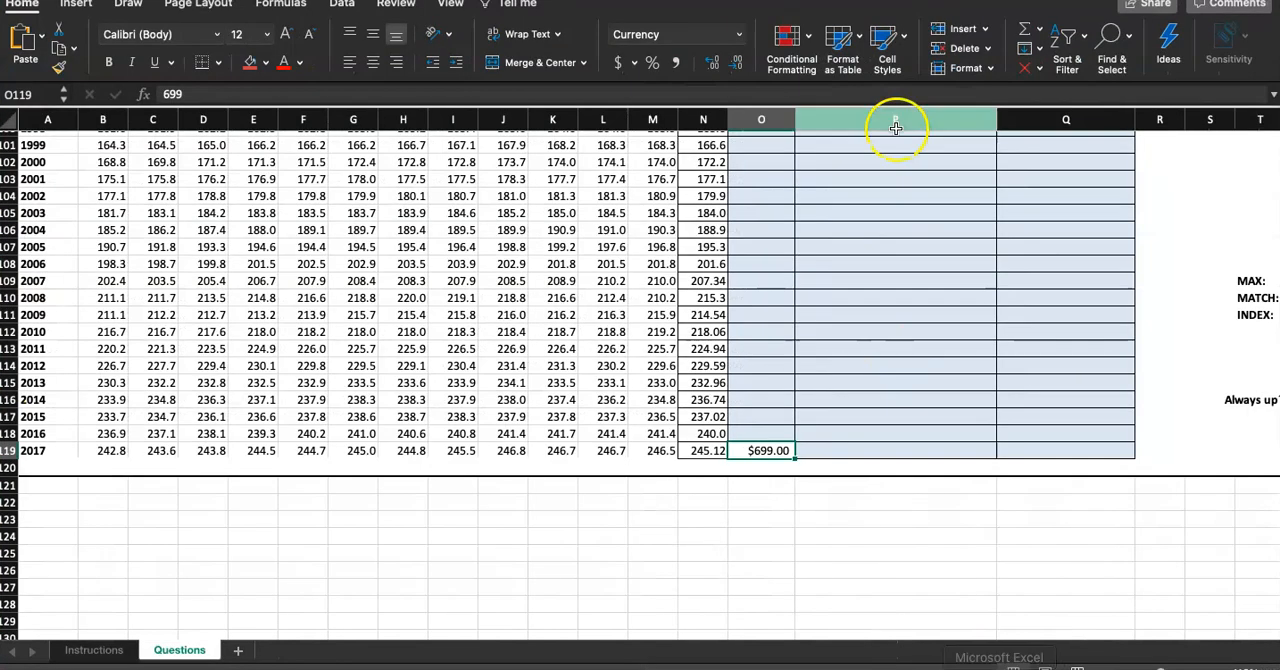
pyautogui.rightClick(943, 665)
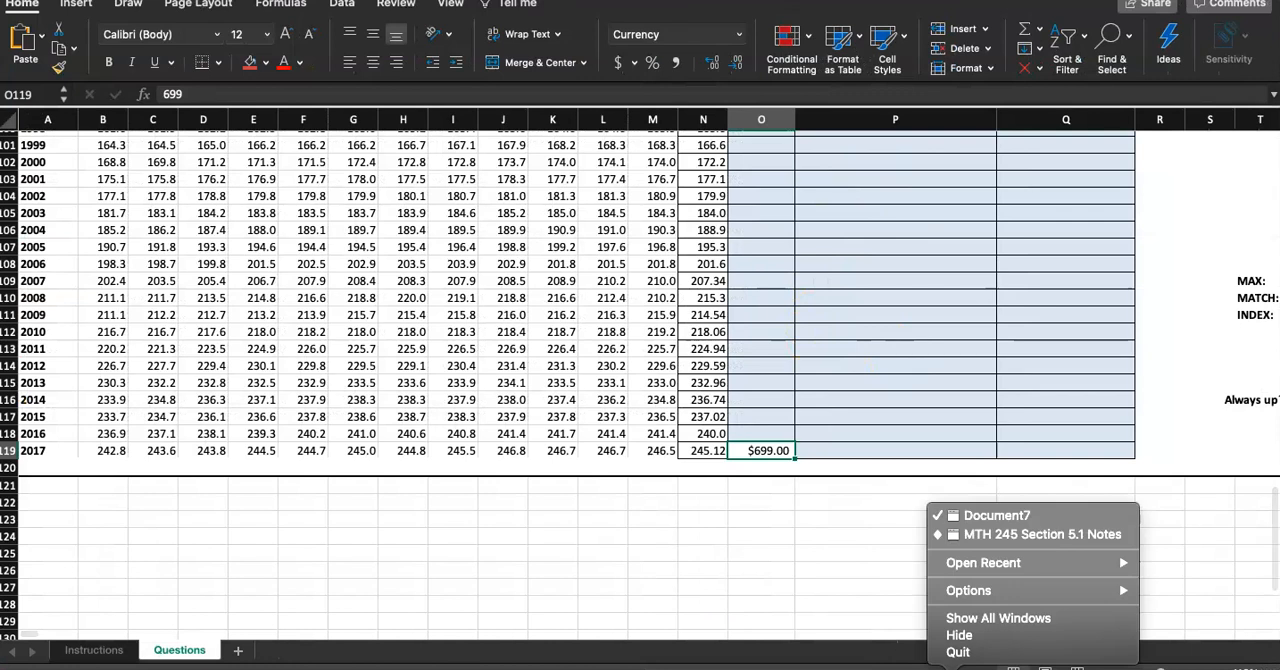
pyautogui.click(991, 521)
# Insert a new equation into the blank document
pyautogui.moveTo(538, 0)
pyautogui.mouseDown()
pyautogui.moveTo(574, 241)
pyautogui.moveTo(549, 20)
pyautogui.mouseUp()
pyautogui.click(291, 350)
pyautogui.scroll(-4, 284, 443)
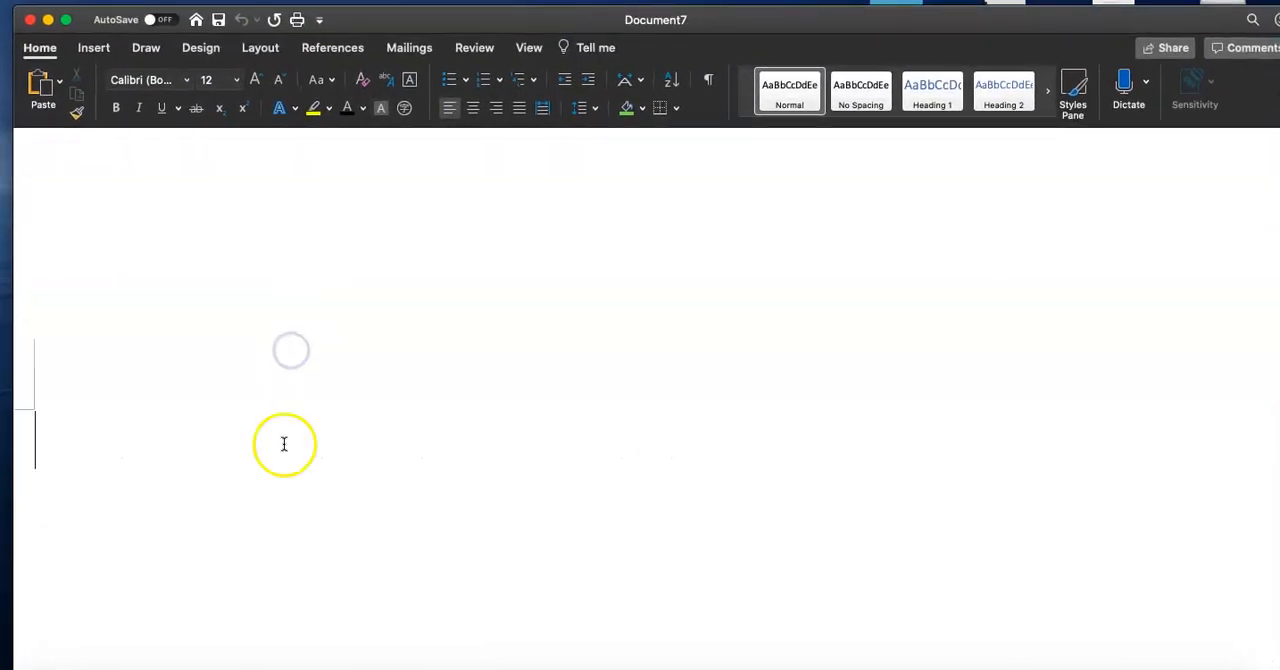
pyautogui.click(102, 49)
pyautogui.click(1145, 76)
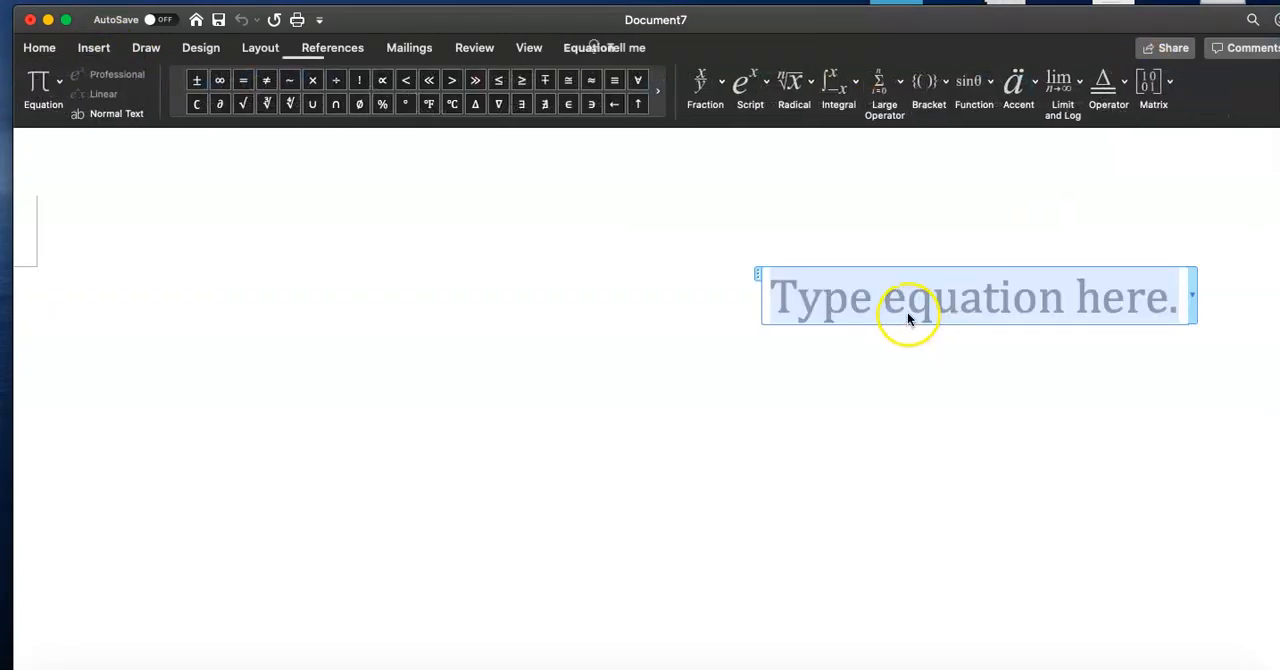
# Build a fraction equation with CPI in 2017 over iPhone Price in 2017
pyautogui.write('CPI in')
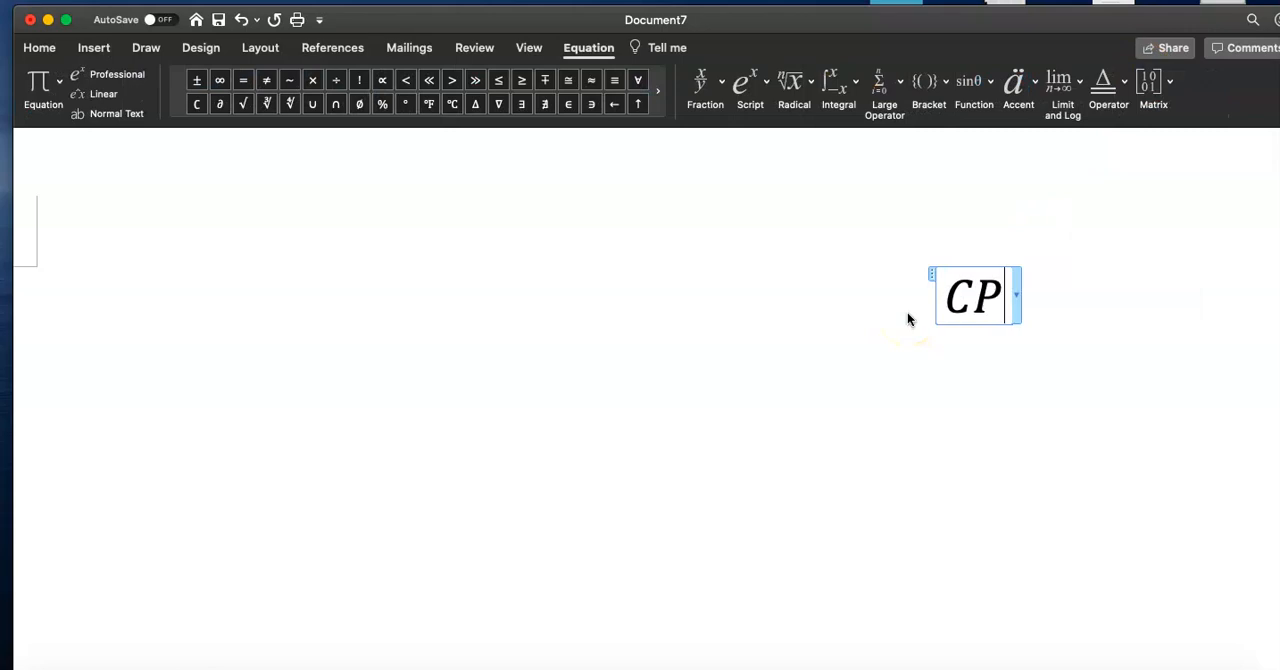
pyautogui.press('BackSpace')
pyautogui.press('BackSpace')
pyautogui.write('n 2017')
pyautogui.click(860, 302)
pyautogui.moveTo(860, 302); pyautogui.dragTo(1065, 296)
pyautogui.click(705, 88)
pyautogui.click(715, 169)
pyautogui.click(984, 358)
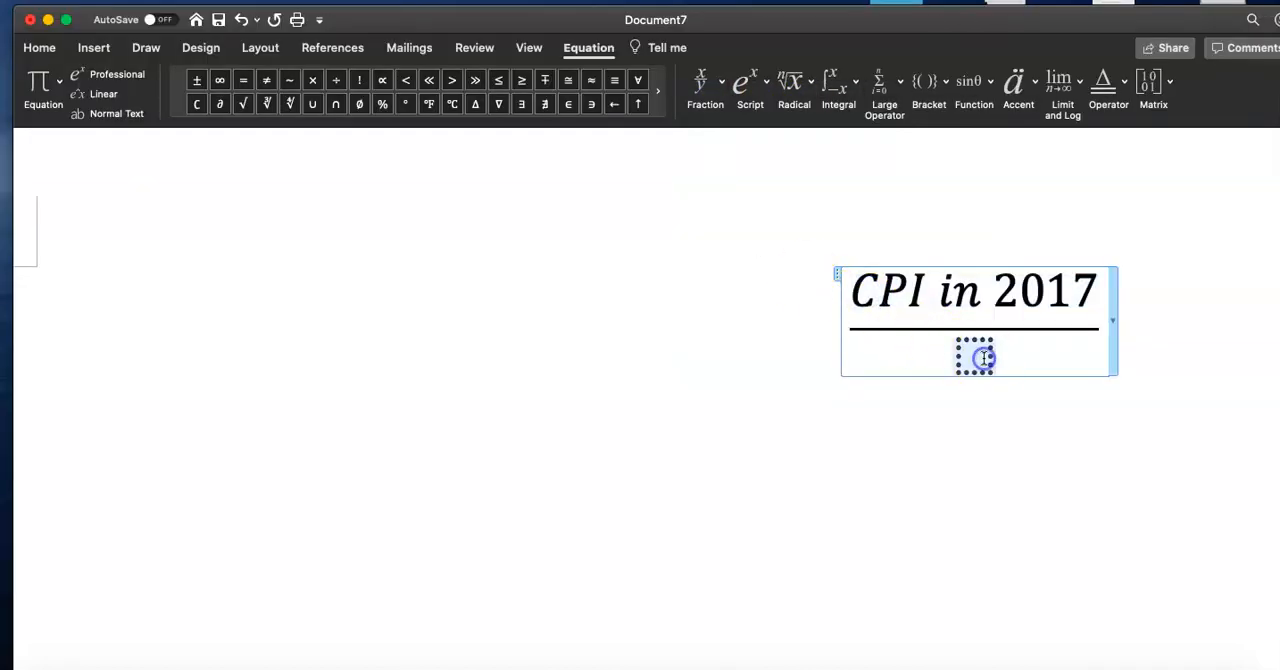
pyautogui.write('iPhone ')
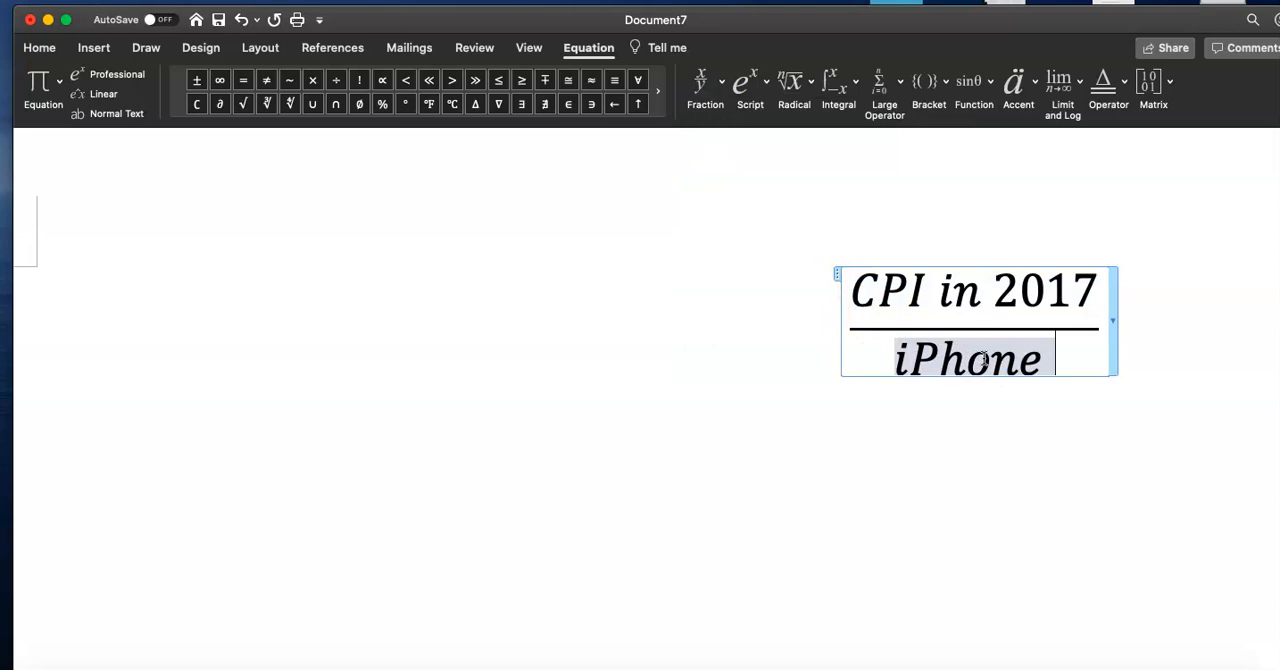
pyautogui.write('Price in 2017')
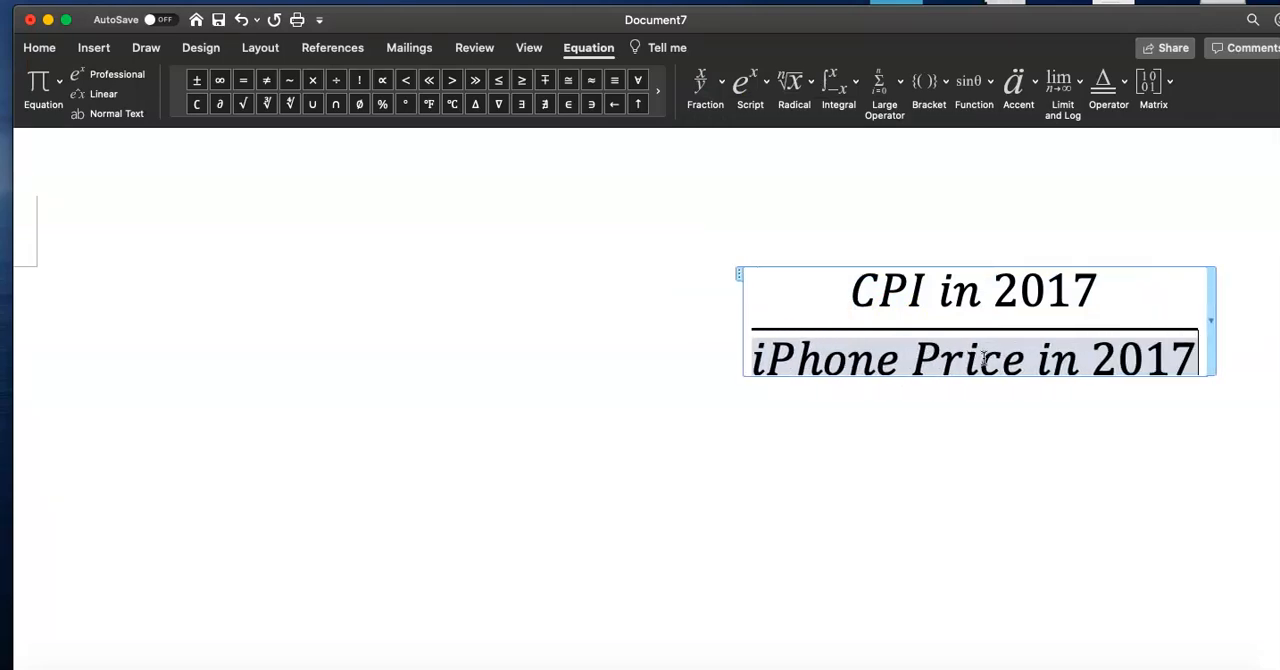
# Add an equals sign and a second fraction with CPI in 1913 as its numerator
pyautogui.press('Right')
pyautogui.write('=')
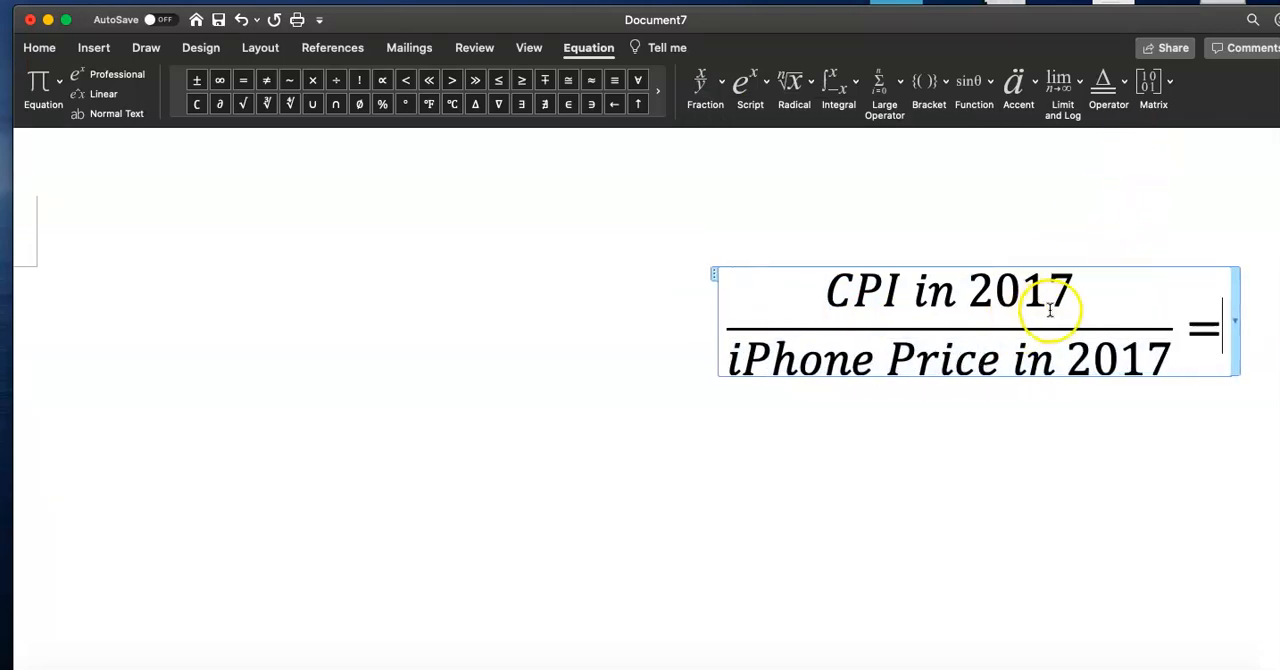
pyautogui.hscroll(4, 957, 355)
pyautogui.scroll(1, 957, 355)
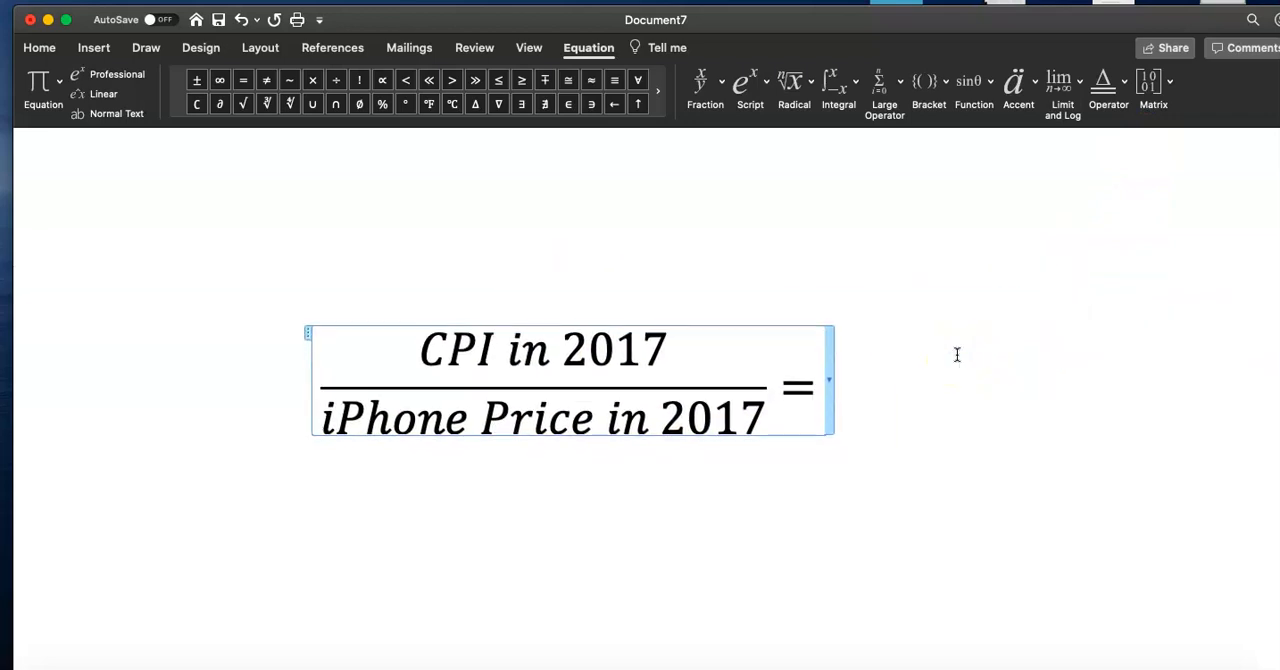
pyautogui.click(712, 88)
pyautogui.click(723, 163)
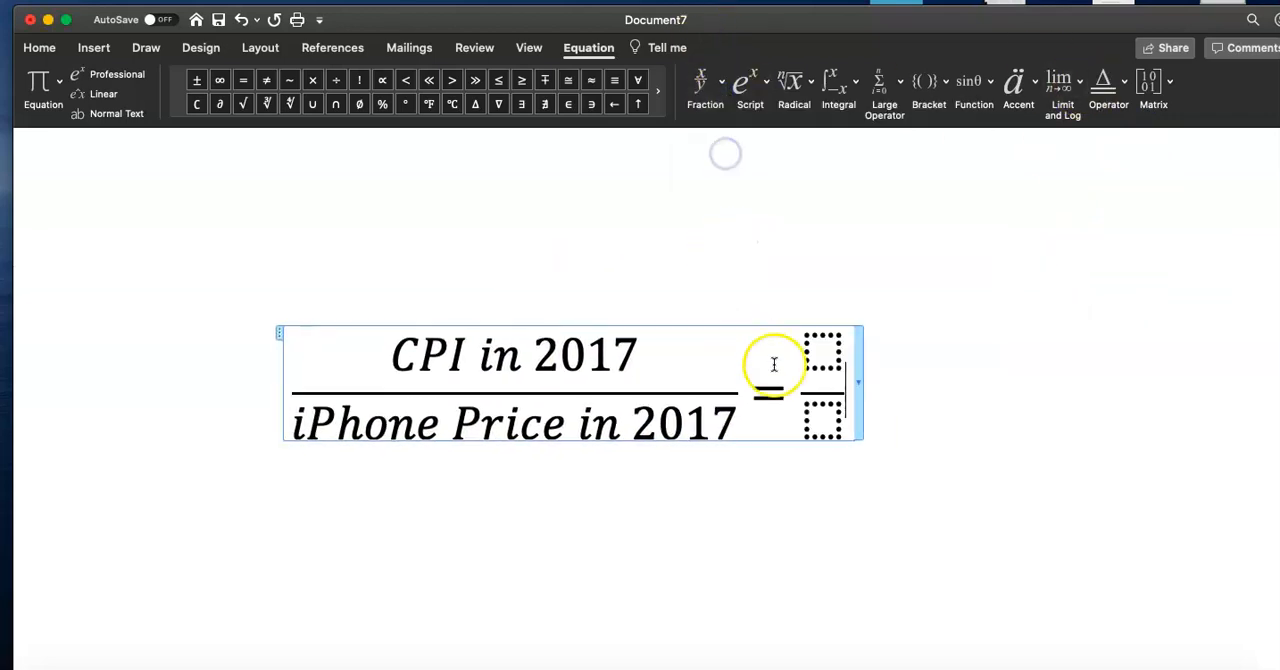
pyautogui.click(804, 360)
pyautogui.write('CPI in ')
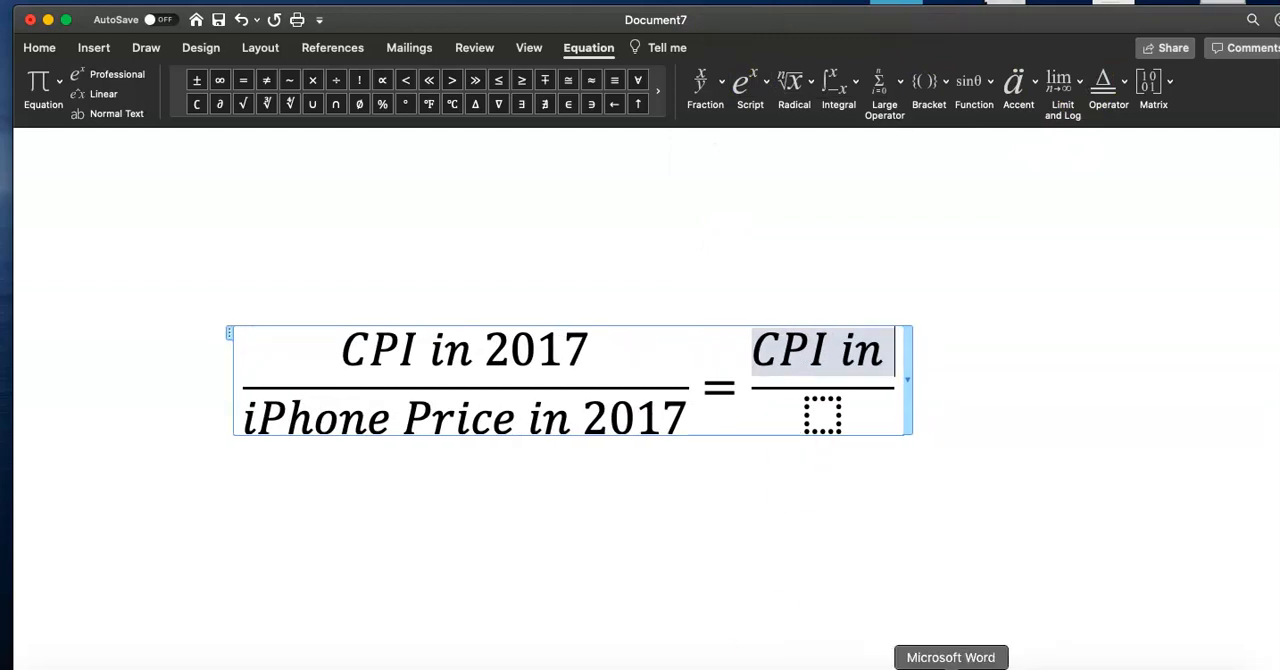
pyautogui.write('1913')
# Check the CPI spreadsheet in Excel before returning to the Word document
pyautogui.rightClick(955, 667)
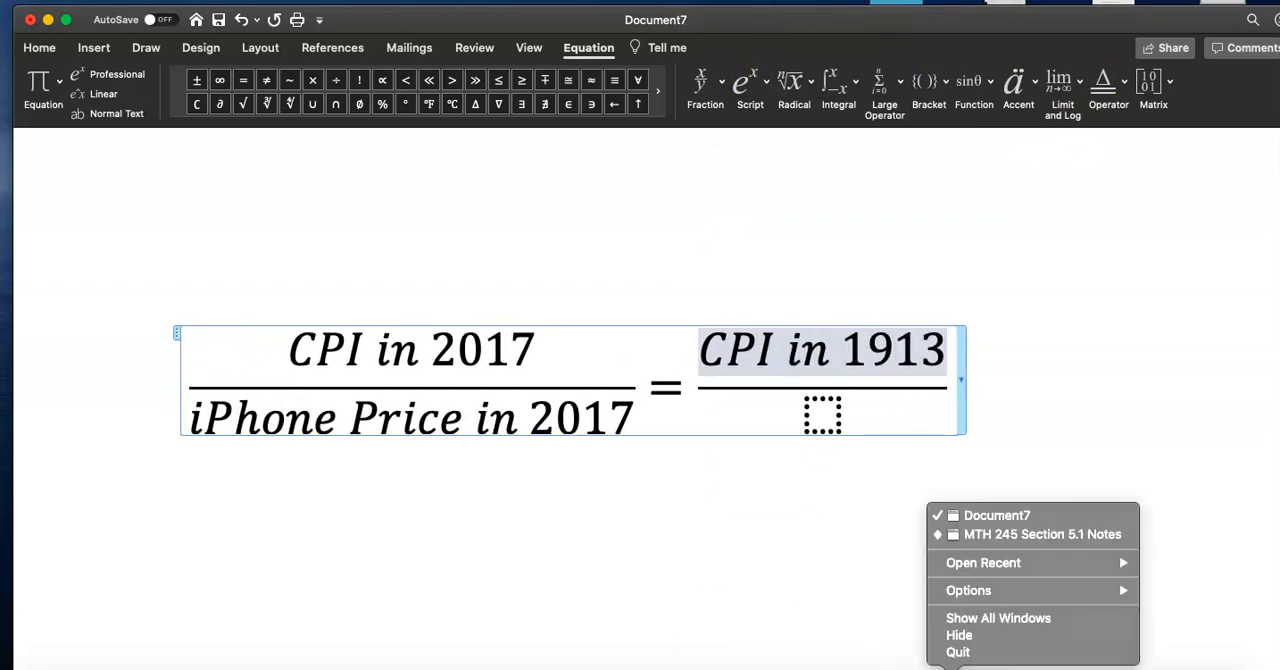
pyautogui.click(955, 667)
pyautogui.click(952, 667)
pyautogui.scroll(20, 729, 301)
pyautogui.scroll(10, 729, 301)
pyautogui.click(705, 423)
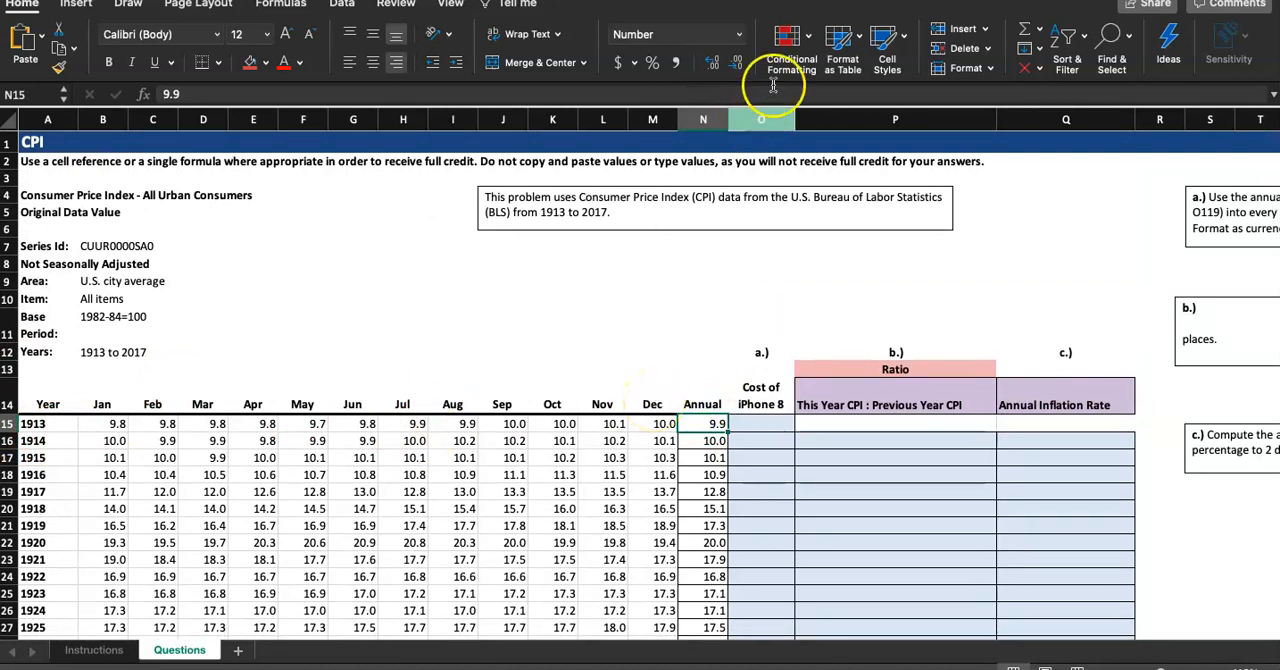
pyautogui.moveTo(818, 0); pyautogui.dragTo(818, 69)
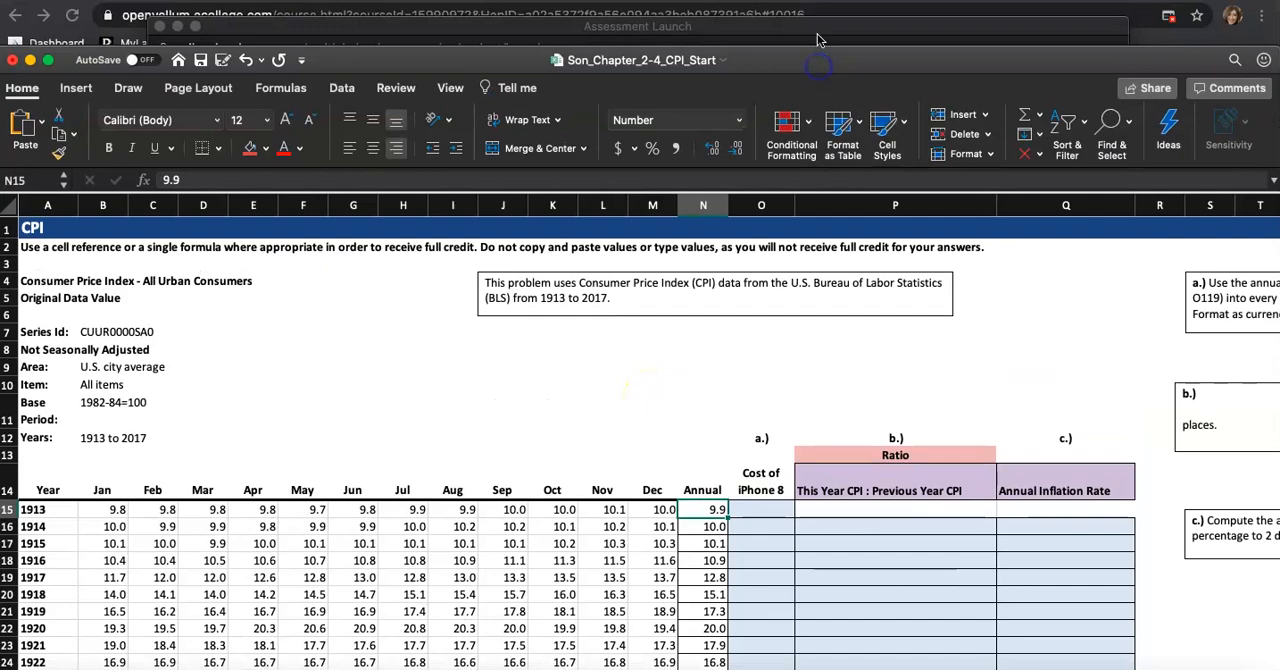
pyautogui.click(950, 667)
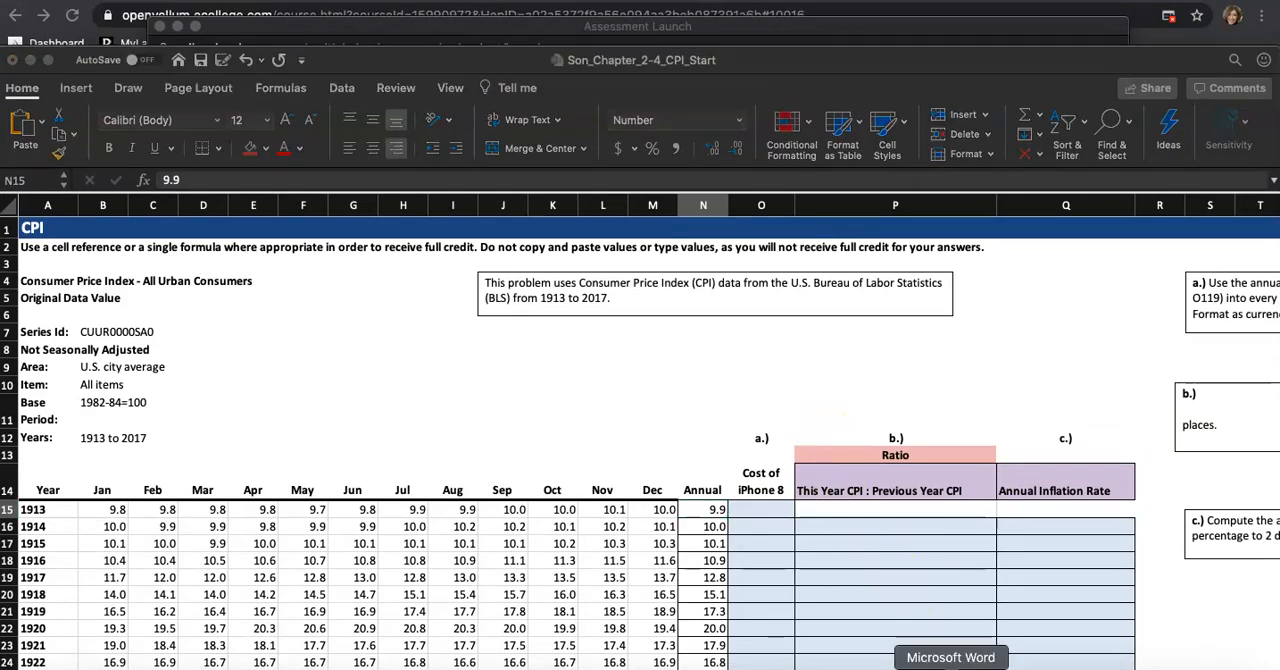
# Enter iPhone Price in 1913 as the second fraction's denominator
pyautogui.click(816, 403)
pyautogui.write('iPhone pric')
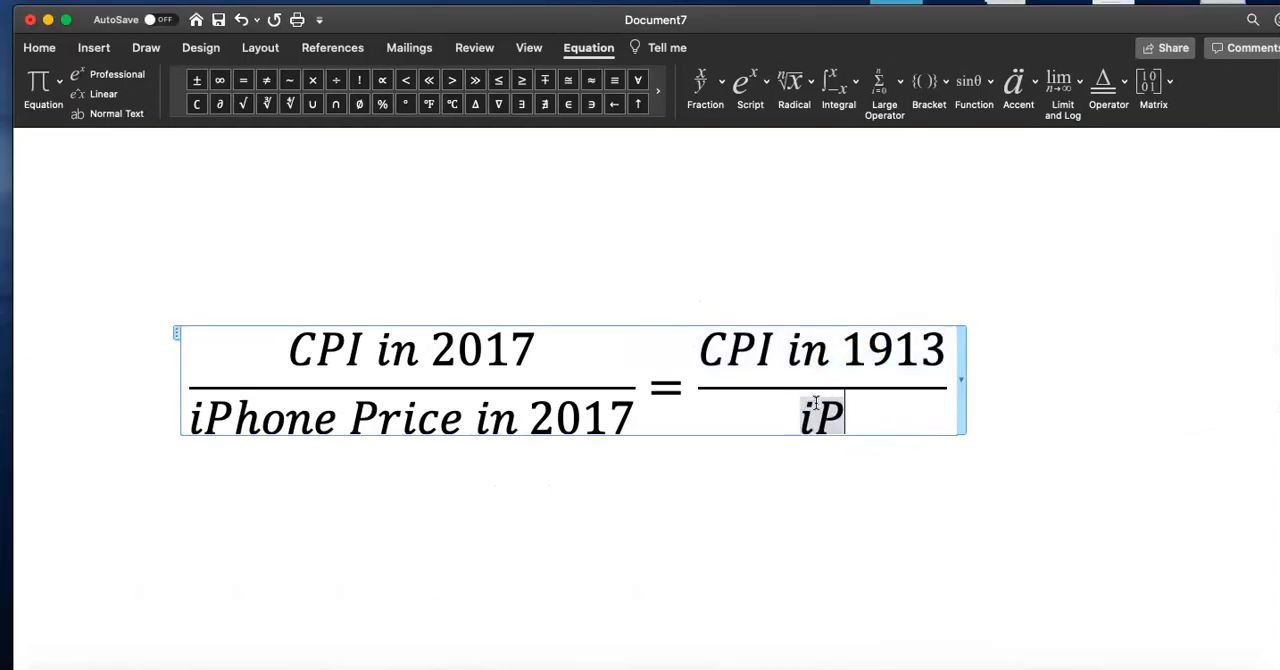
pyautogui.write('e in')
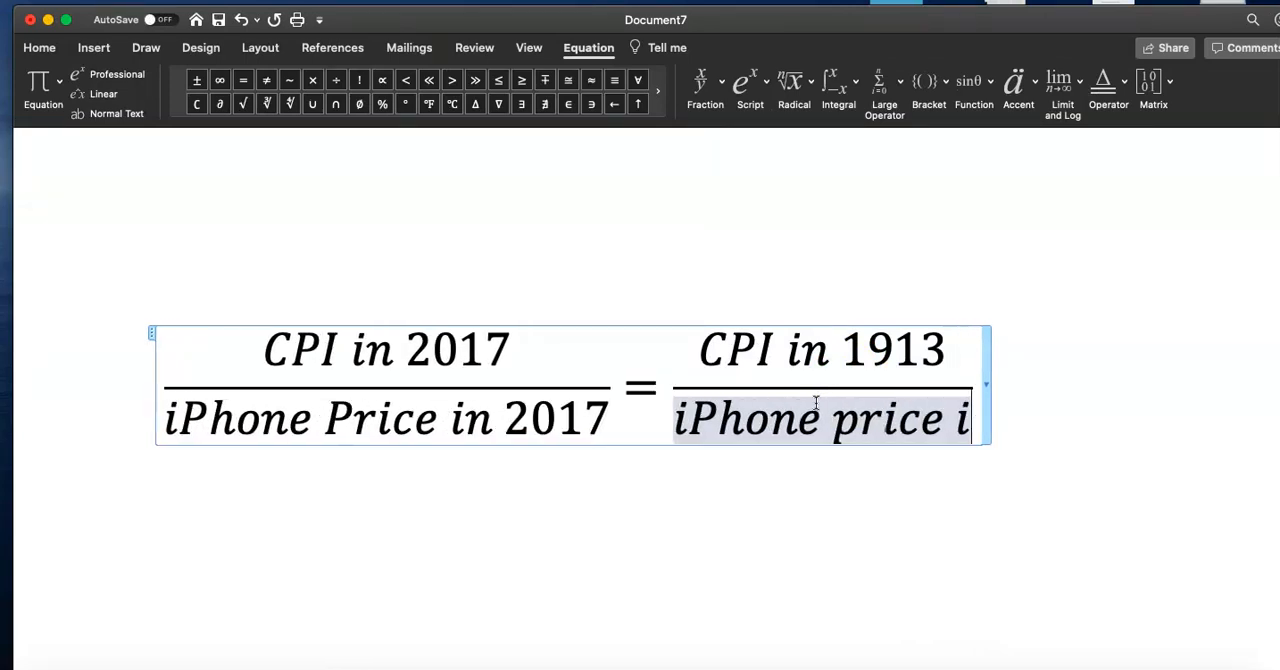
pyautogui.press('BackSpace')
pyautogui.press('BackSpace')
pyautogui.press('BackSpace')
pyautogui.press('BackSpace')
pyautogui.press('BackSpace')
pyautogui.press('BackSpace')
pyautogui.press('BackSpace')
pyautogui.press('BackSpace')
pyautogui.write('Prince in 2')
pyautogui.press('BackSpace')
pyautogui.write('1913')
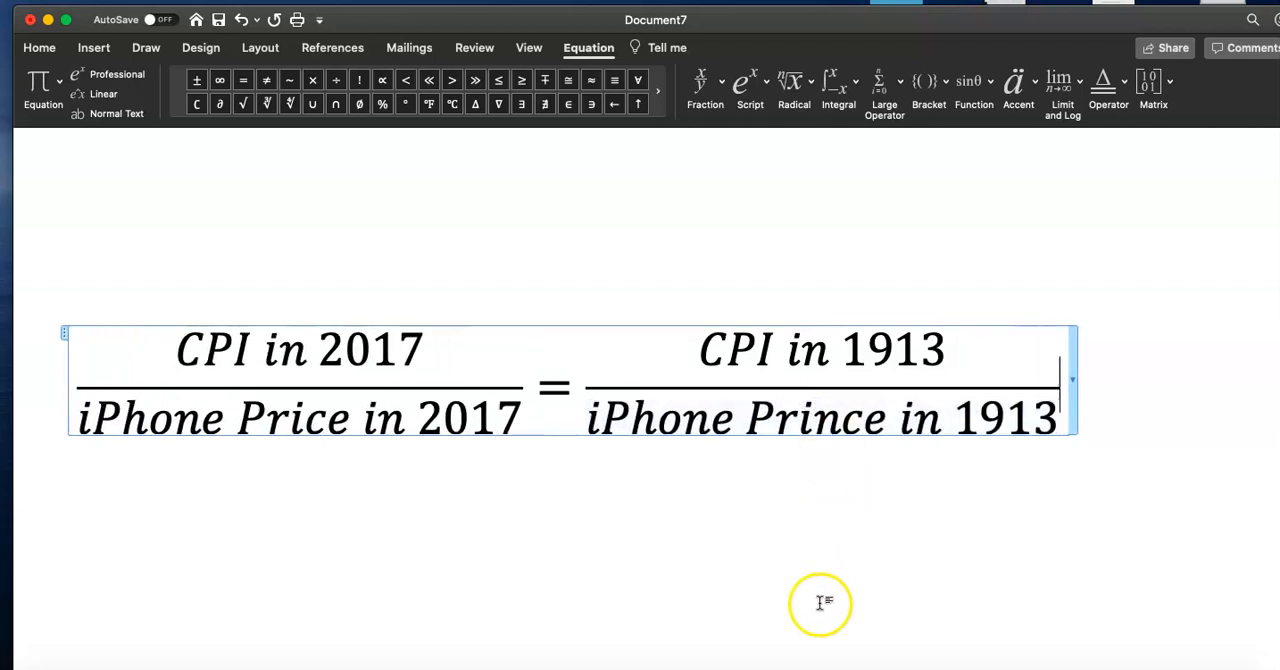
pyautogui.scroll(-3, 829, 551)
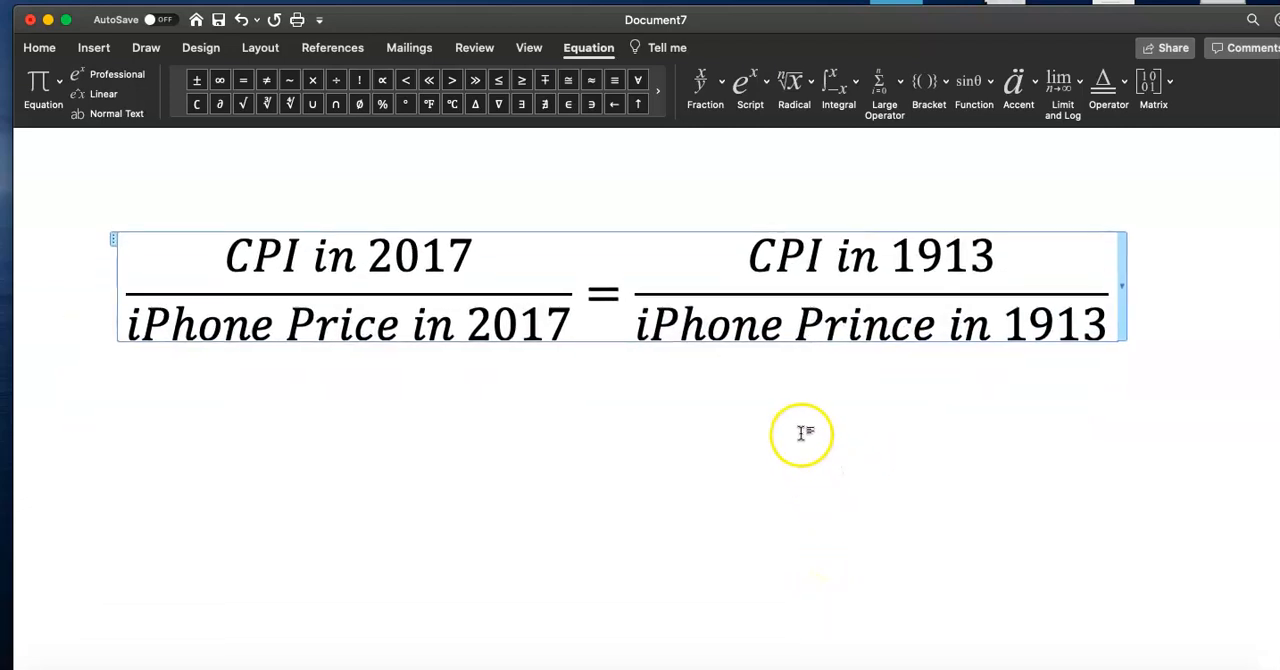
pyautogui.click(888, 324)
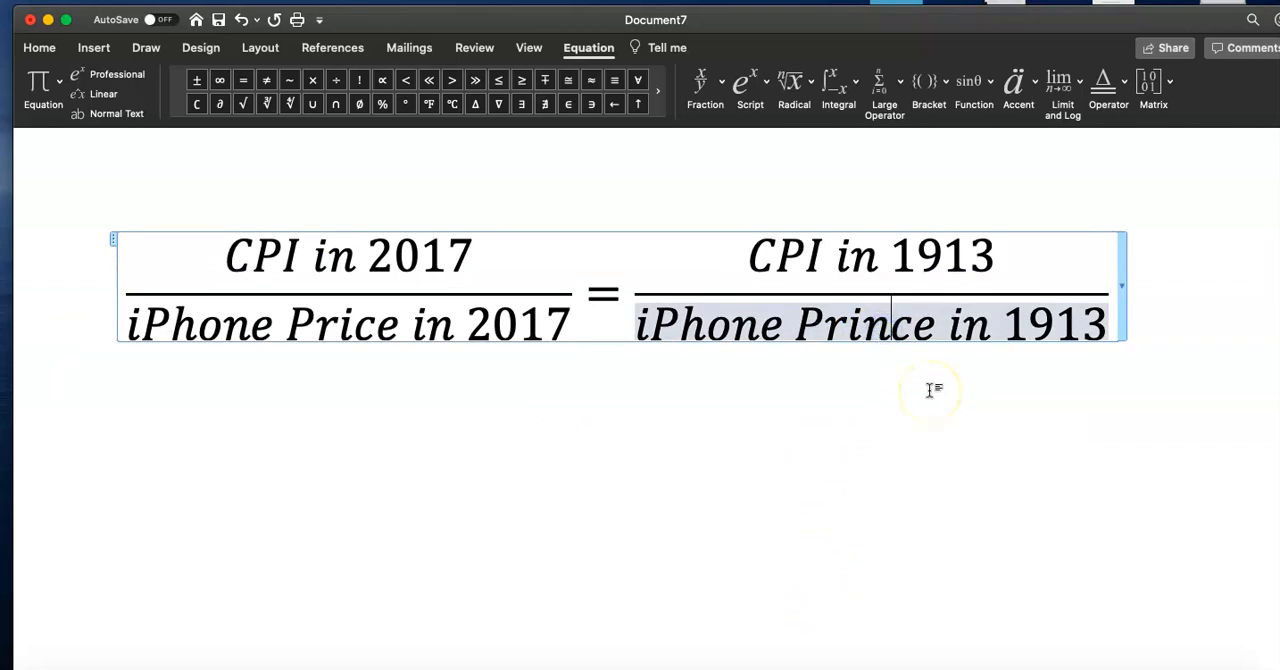
pyautogui.press('BackSpace')
# Copy the whole equation and paste a duplicate on a new line below it
pyautogui.click(995, 382)
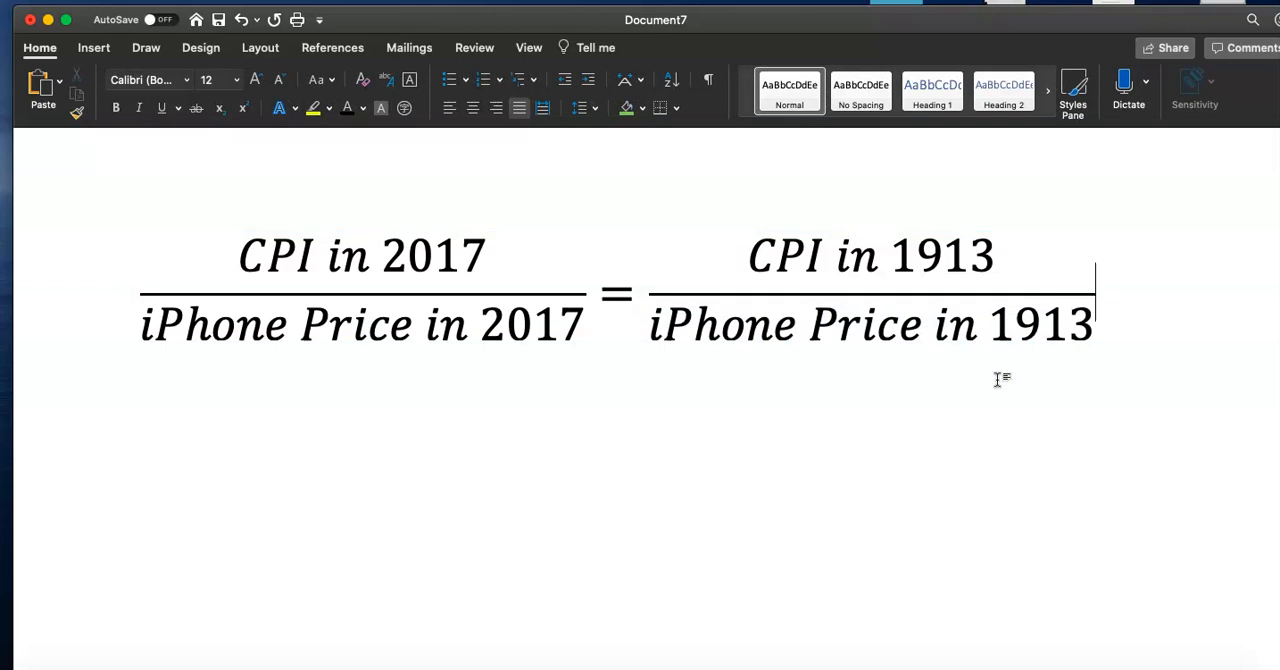
pyautogui.click(1071, 344)
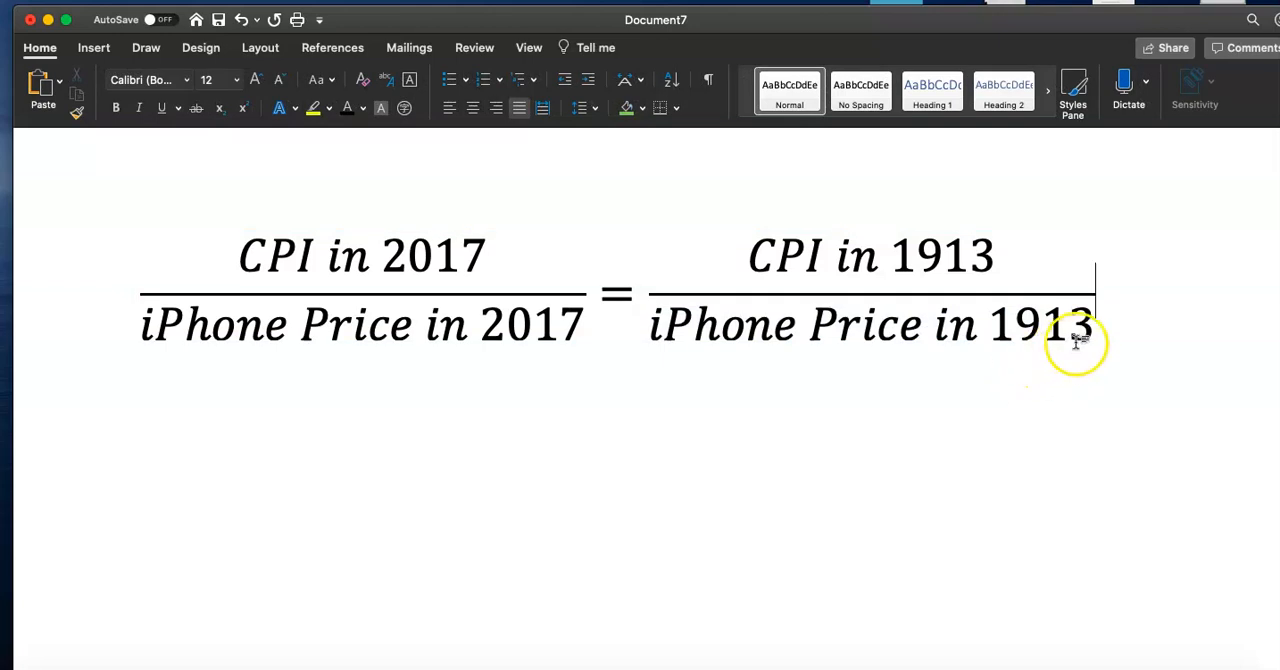
pyautogui.moveTo(1080, 335); pyautogui.dragTo(349, 283)
pyautogui.click(369, 409)
pyautogui.click(503, 441)
pyautogui.click(1142, 345)
pyautogui.press('Return')
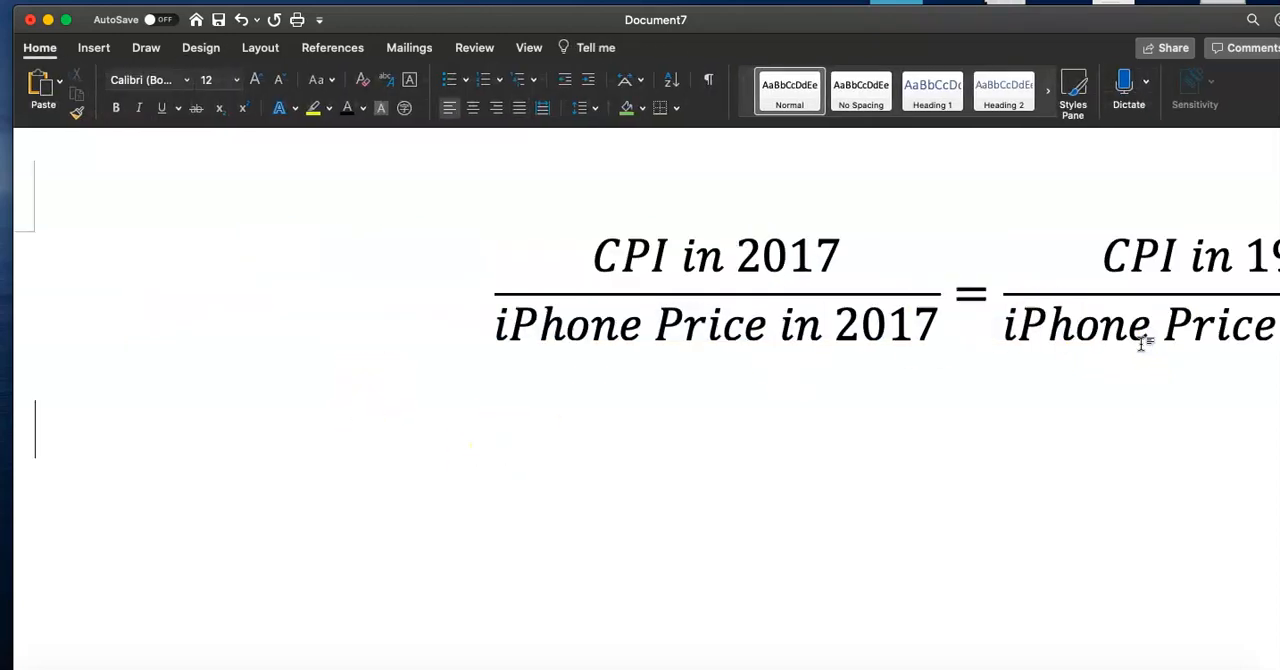
pyautogui.hscroll(5, 1142, 345)
pyautogui.press('super+v')
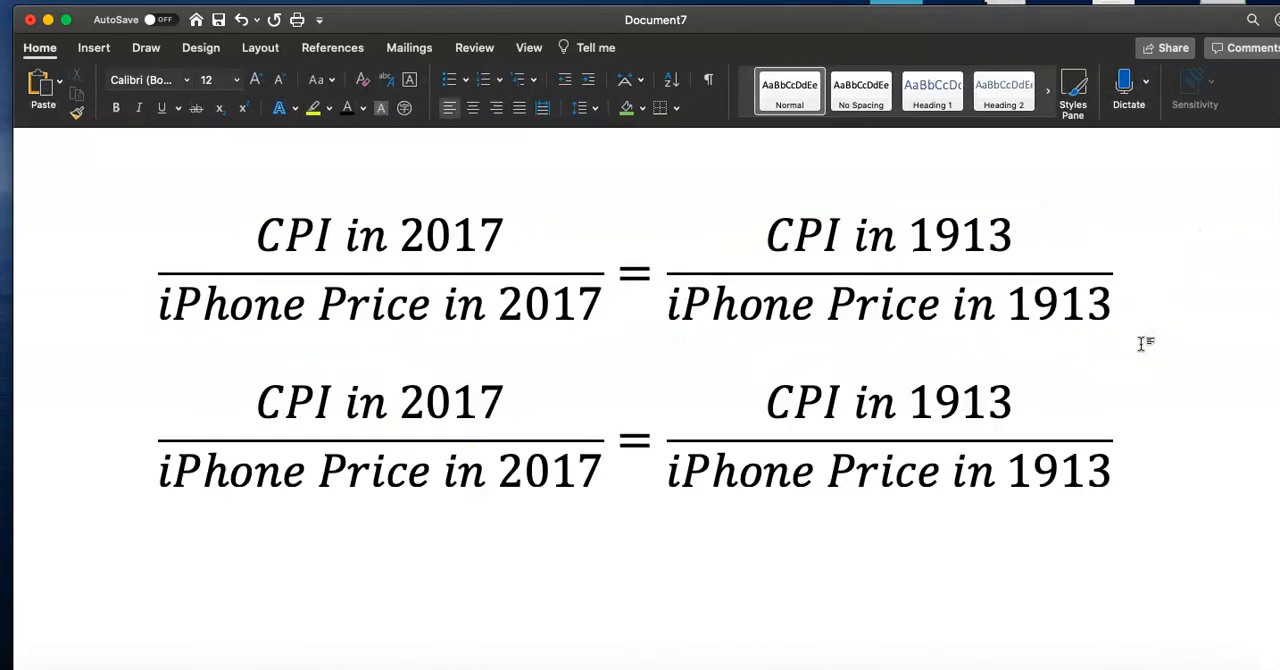
pyautogui.hscroll(5, 1142, 345)
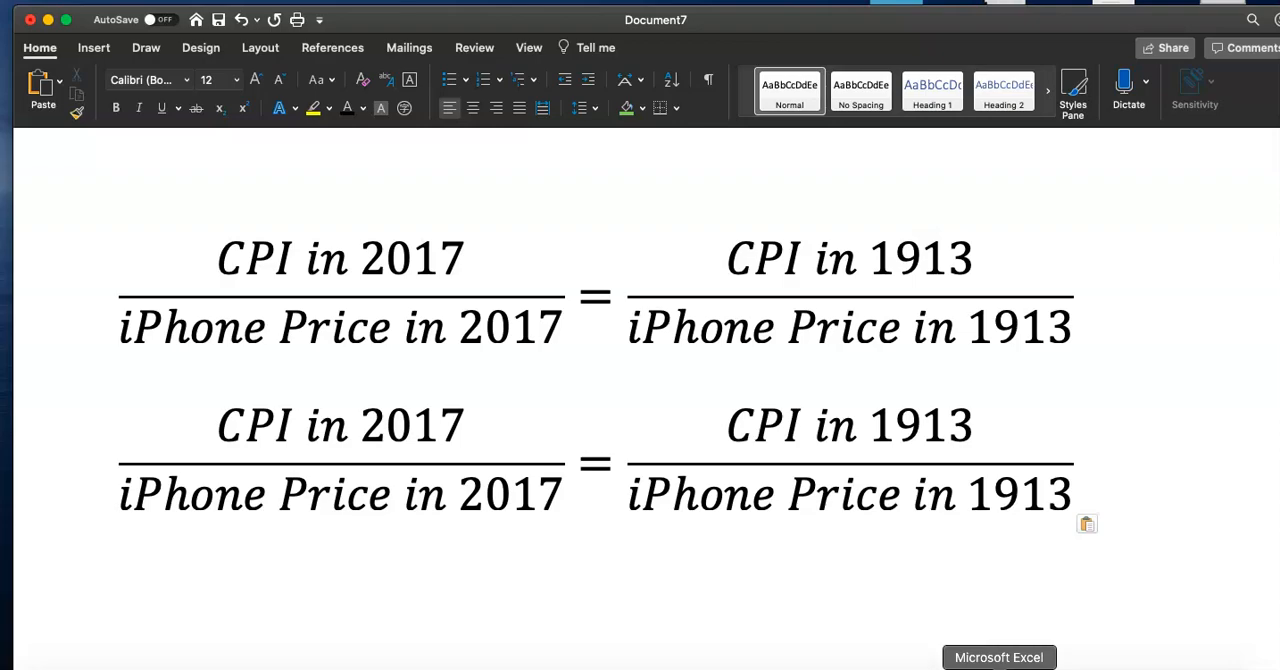
# Look up the 2017 annual CPI value in the spreadsheet's Annual column
pyautogui.click(999, 668)
pyautogui.scroll(-15, 710, 485)
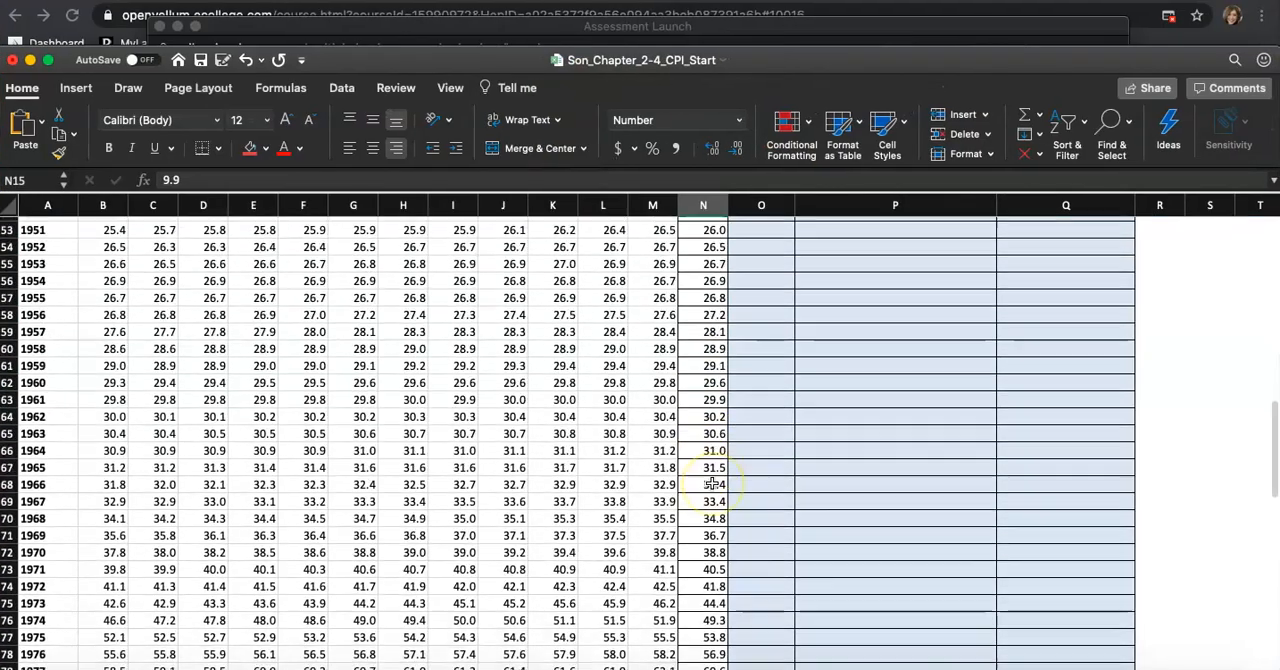
pyautogui.scroll(-7, 710, 485)
pyautogui.click(705, 421)
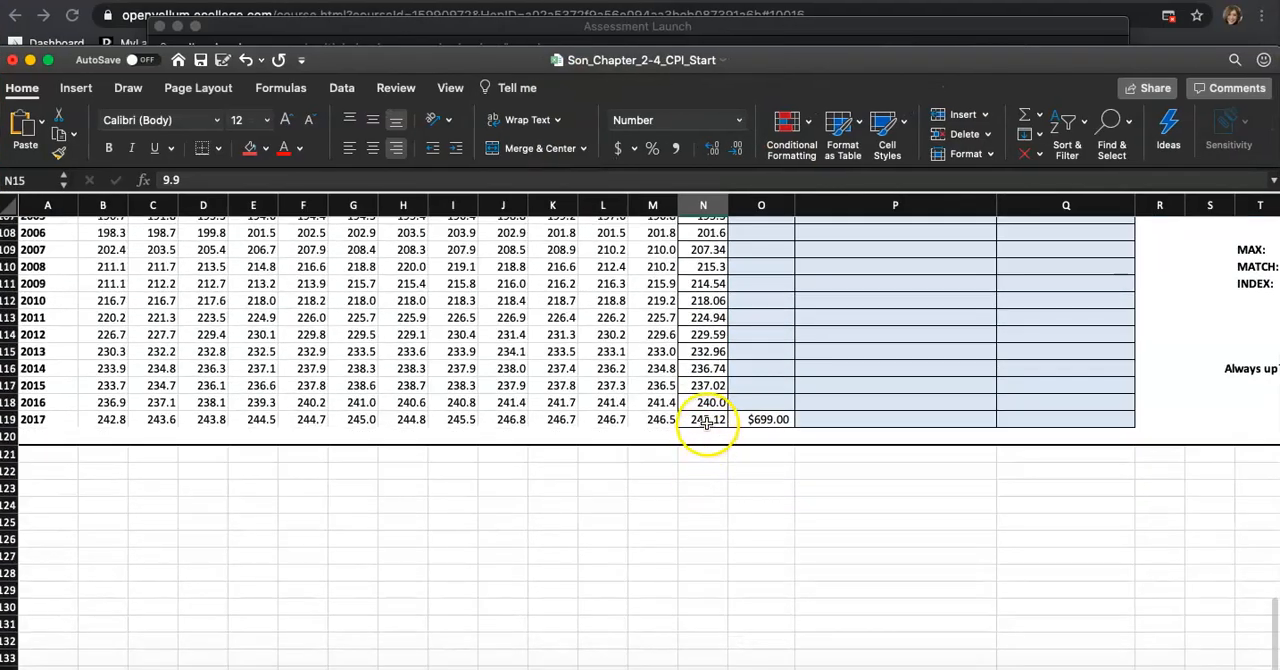
pyautogui.click(707, 421)
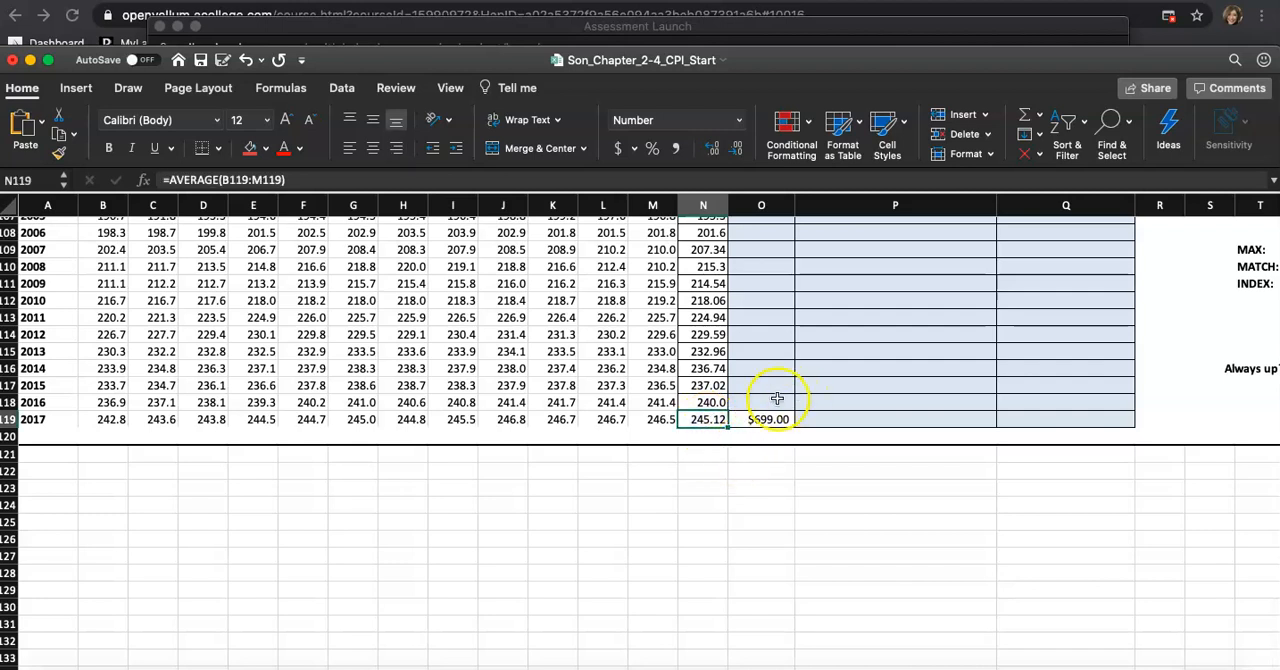
pyautogui.doubleClick(704, 422)
pyautogui.press('Escape')
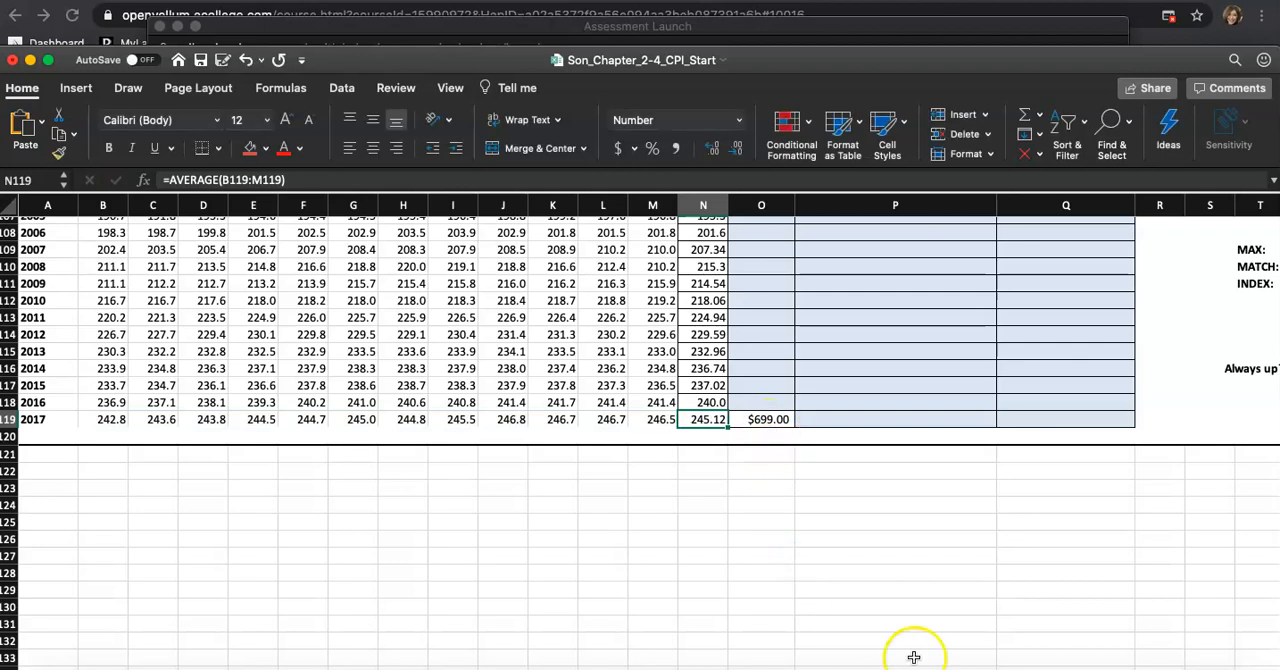
pyautogui.click(950, 666)
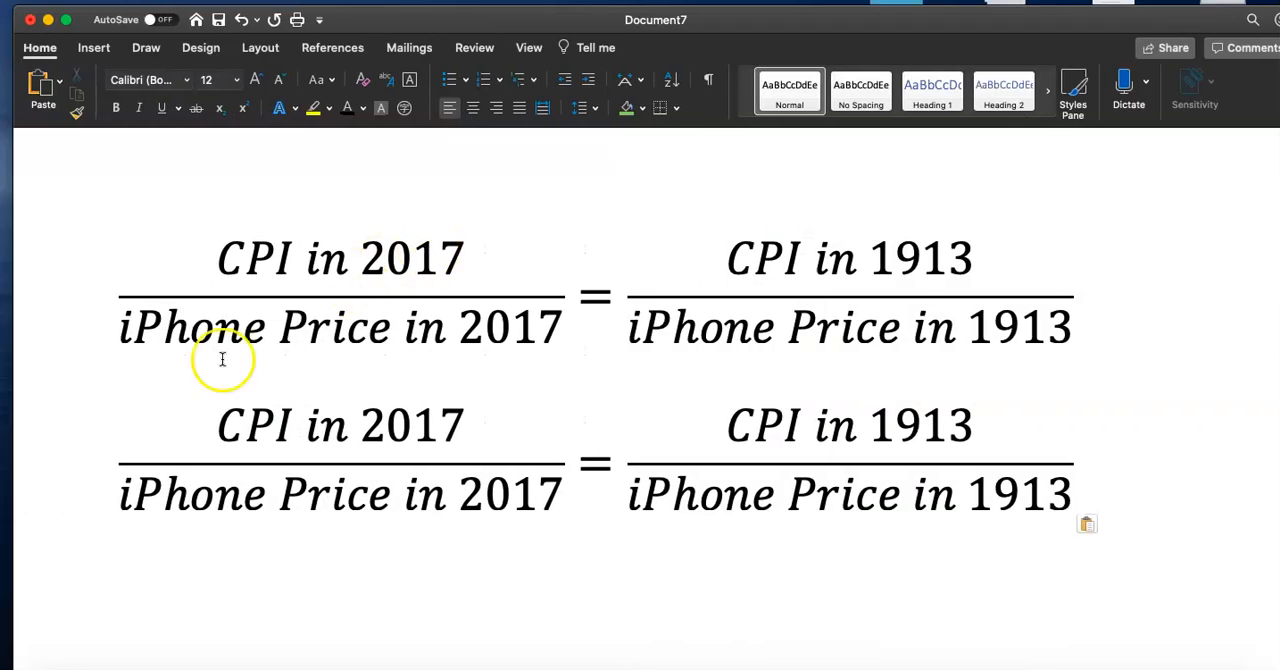
# Replace the duplicate equation's left fraction with 245.12 over 699.00
pyautogui.moveTo(214, 414)
pyautogui.mouseDown()
pyautogui.moveTo(423, 408)
pyautogui.moveTo(428, 423)
pyautogui.moveTo(226, 422)
pyautogui.mouseUp()
pyautogui.write('245.12')
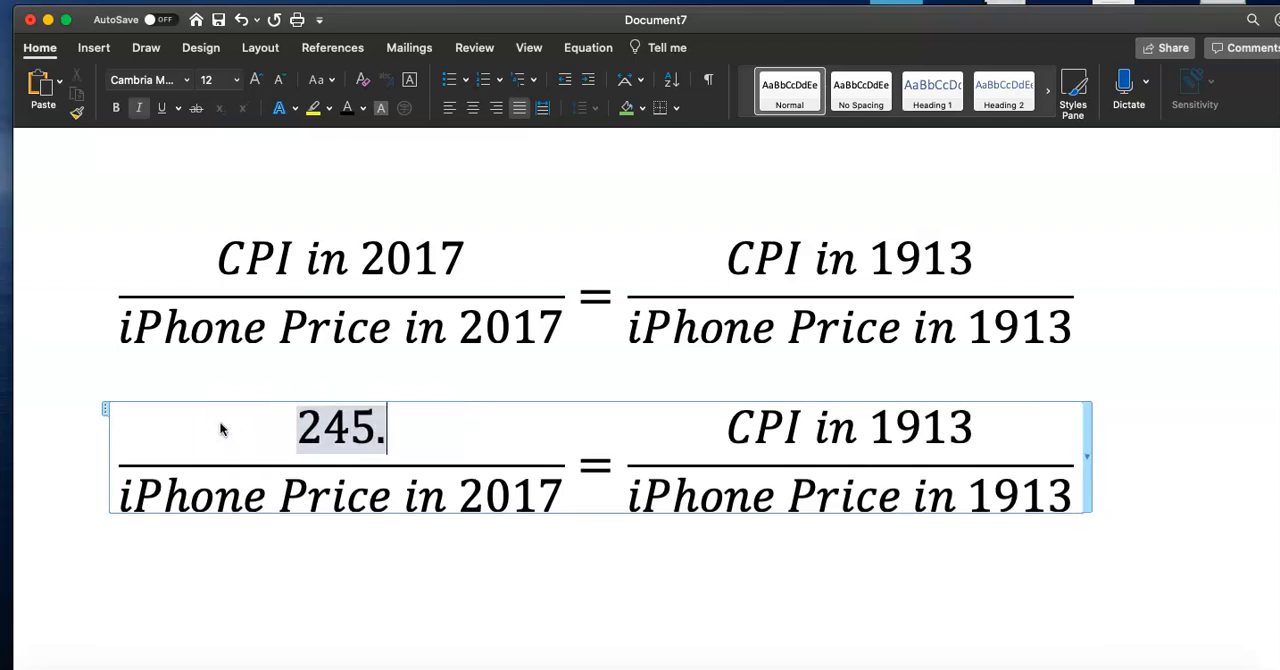
pyautogui.moveTo(114, 504); pyautogui.dragTo(546, 499)
pyautogui.write('699.99')
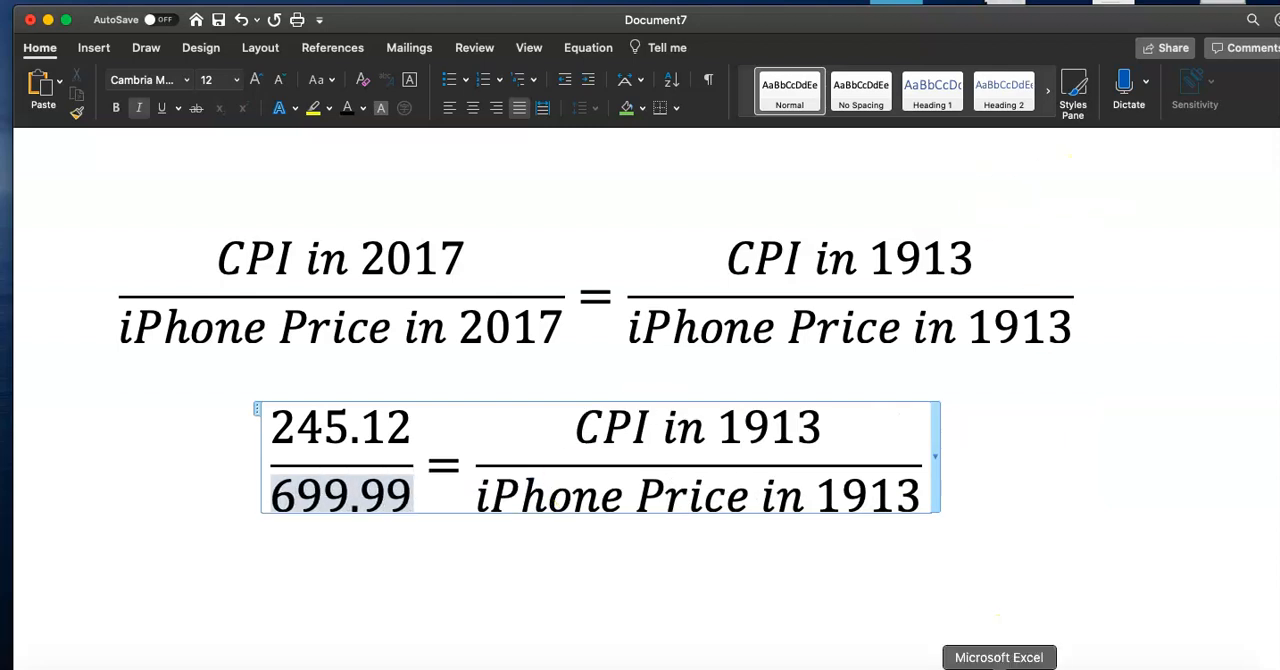
pyautogui.click(1000, 655)
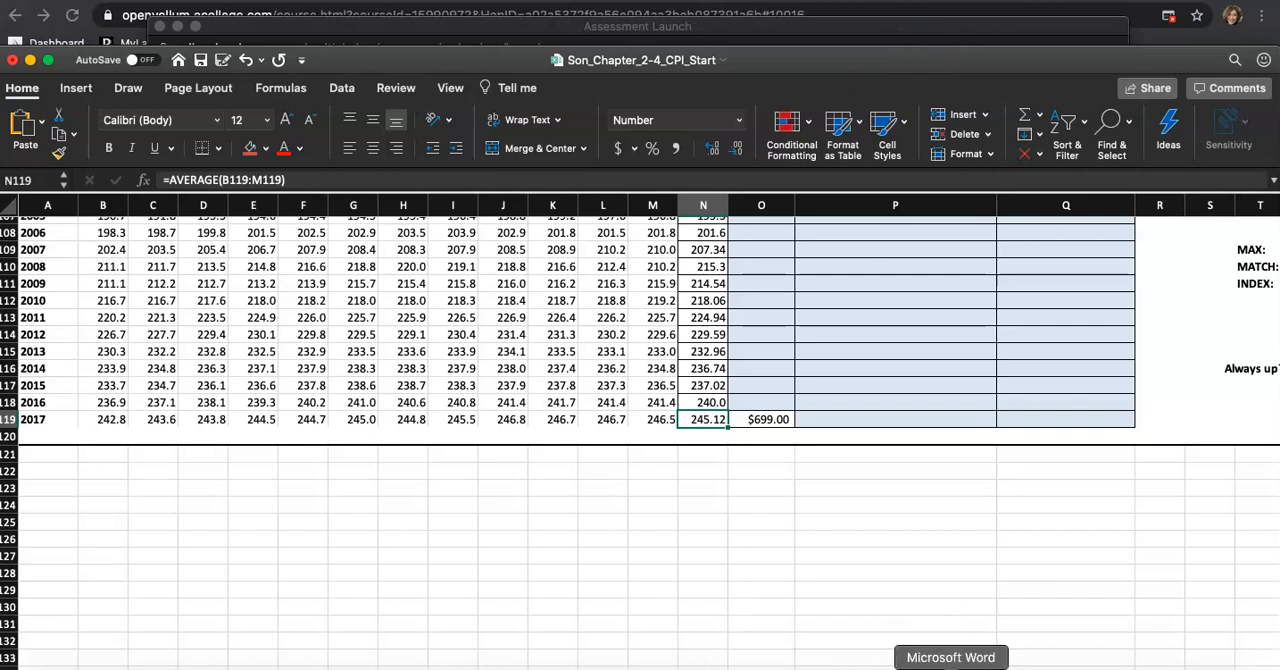
pyautogui.click(951, 665)
pyautogui.press('BackSpace')
pyautogui.press('BackSpace')
pyautogui.write('00')
pyautogui.click(561, 564)
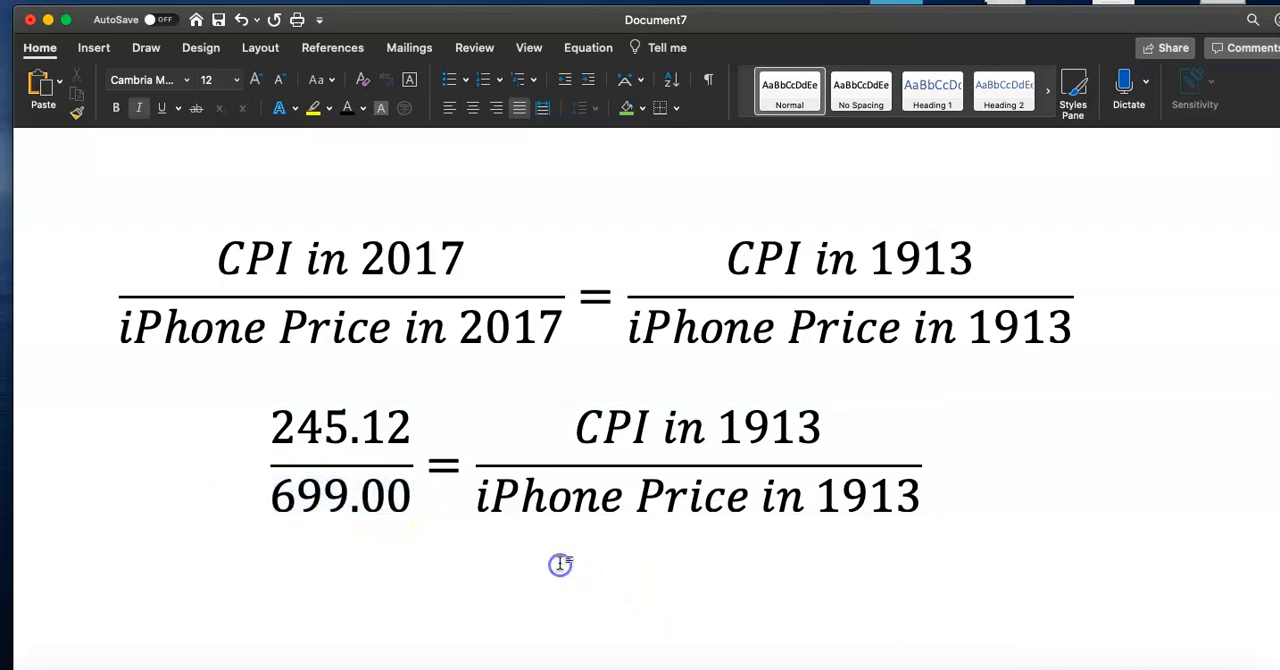
# Replace the duplicate equation's right numerator with the 1913 annual CPI from the spreadsheet, 9.9
pyautogui.hscroll(3, 652, 512)
pyautogui.scroll(-1, 652, 512)
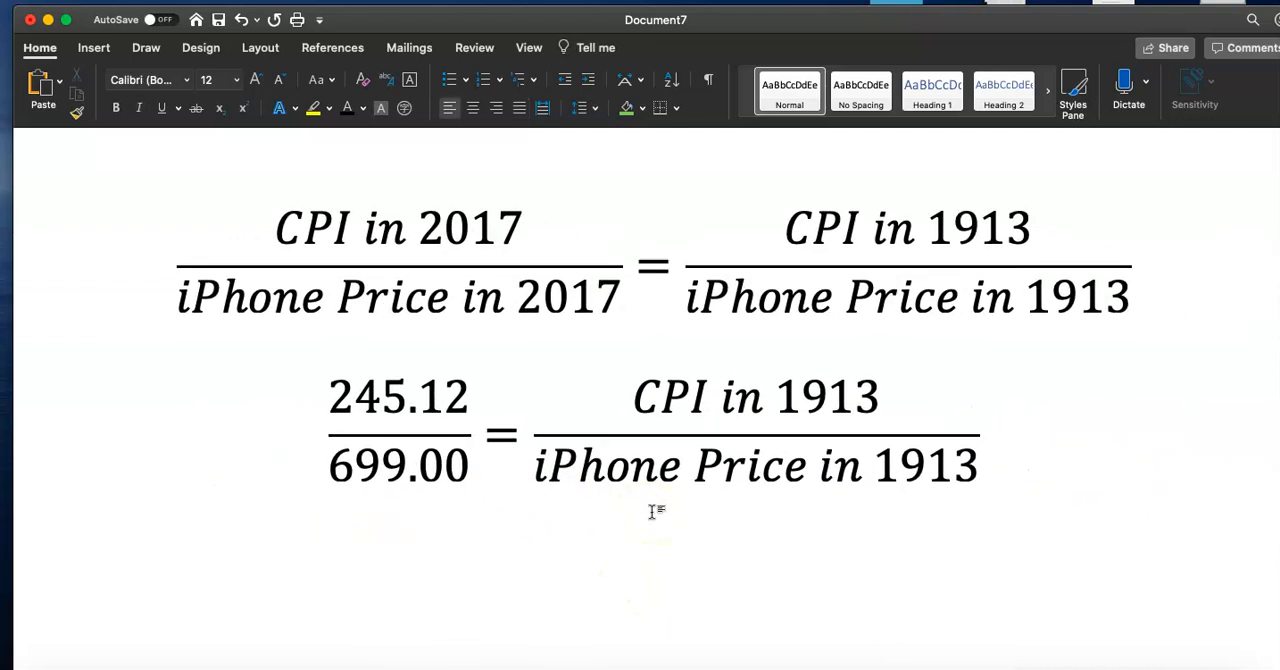
pyautogui.click(634, 392)
pyautogui.moveTo(634, 392); pyautogui.dragTo(857, 401)
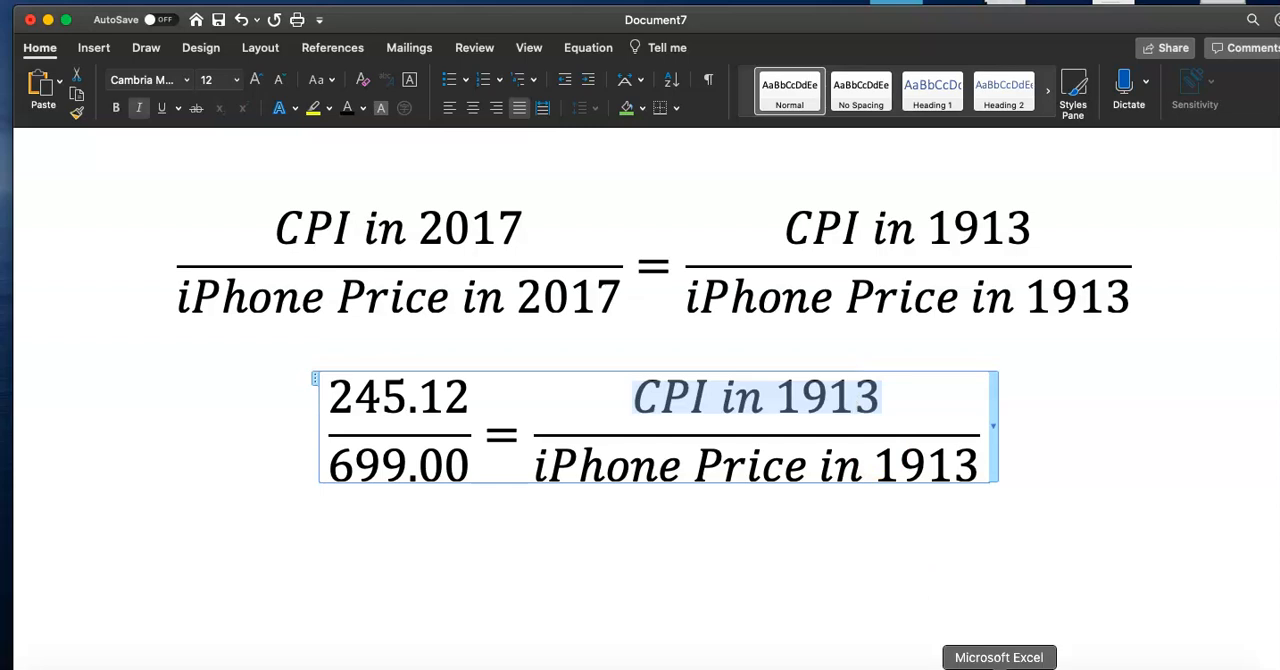
pyautogui.click(998, 667)
pyautogui.scroll(20, 835, 445)
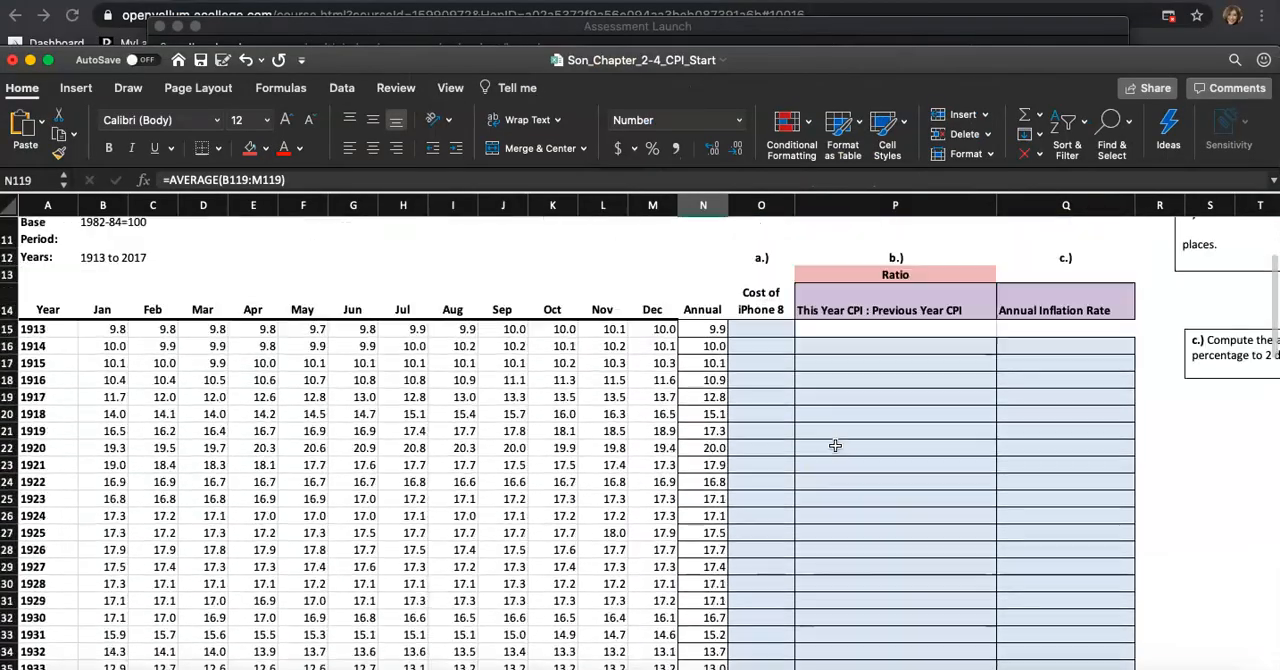
pyautogui.scroll(4, 835, 445)
pyautogui.click(703, 450)
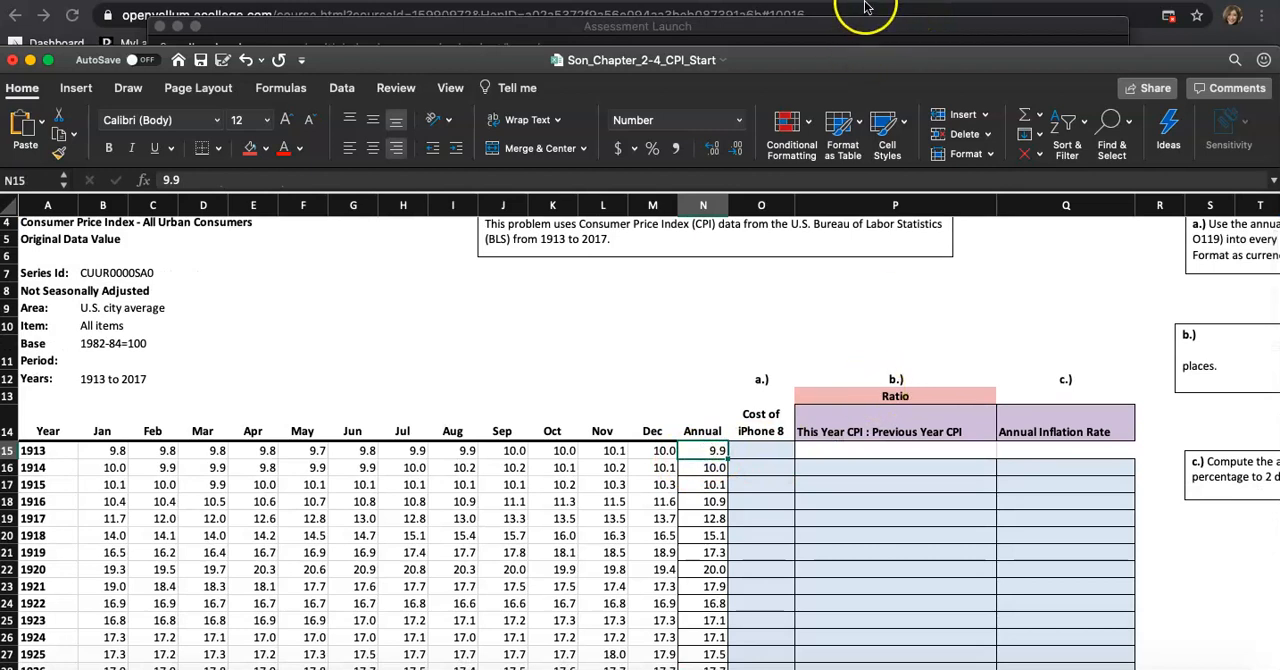
pyautogui.click(957, 664)
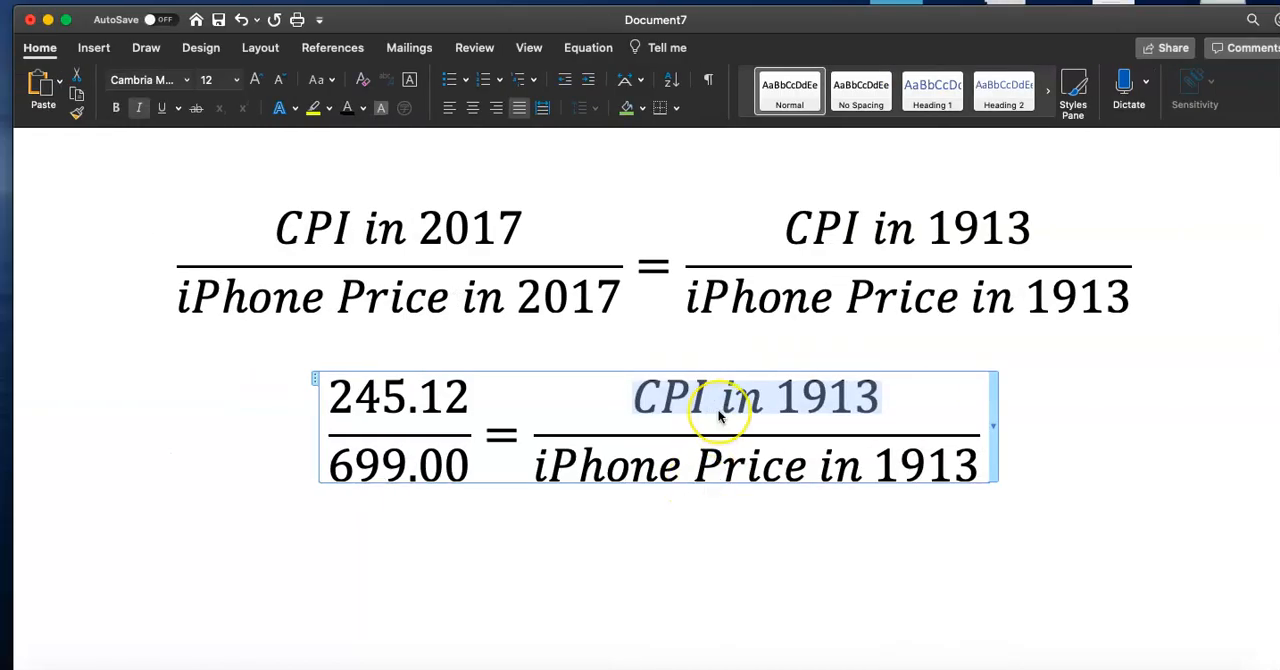
pyautogui.press('BackSpace')
pyautogui.write('9.9')
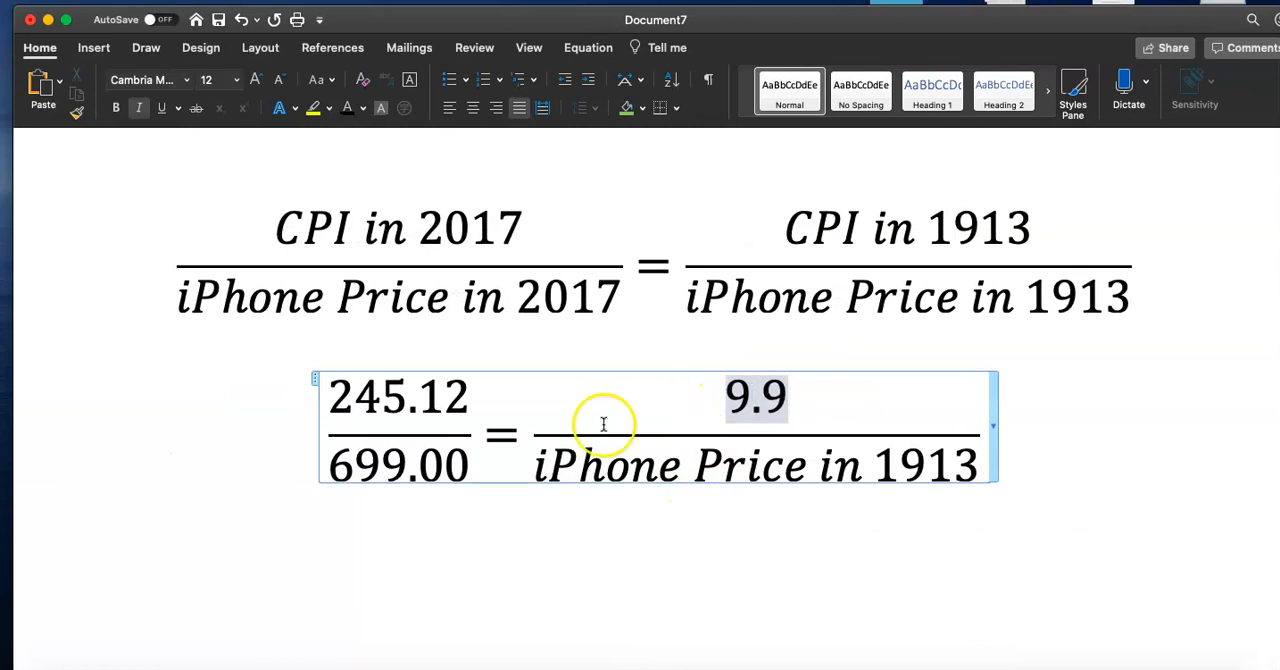
# Replace the duplicate equation's right denominator, iPhone Price in 1913, with x
pyautogui.moveTo(538, 459); pyautogui.dragTo(972, 466)
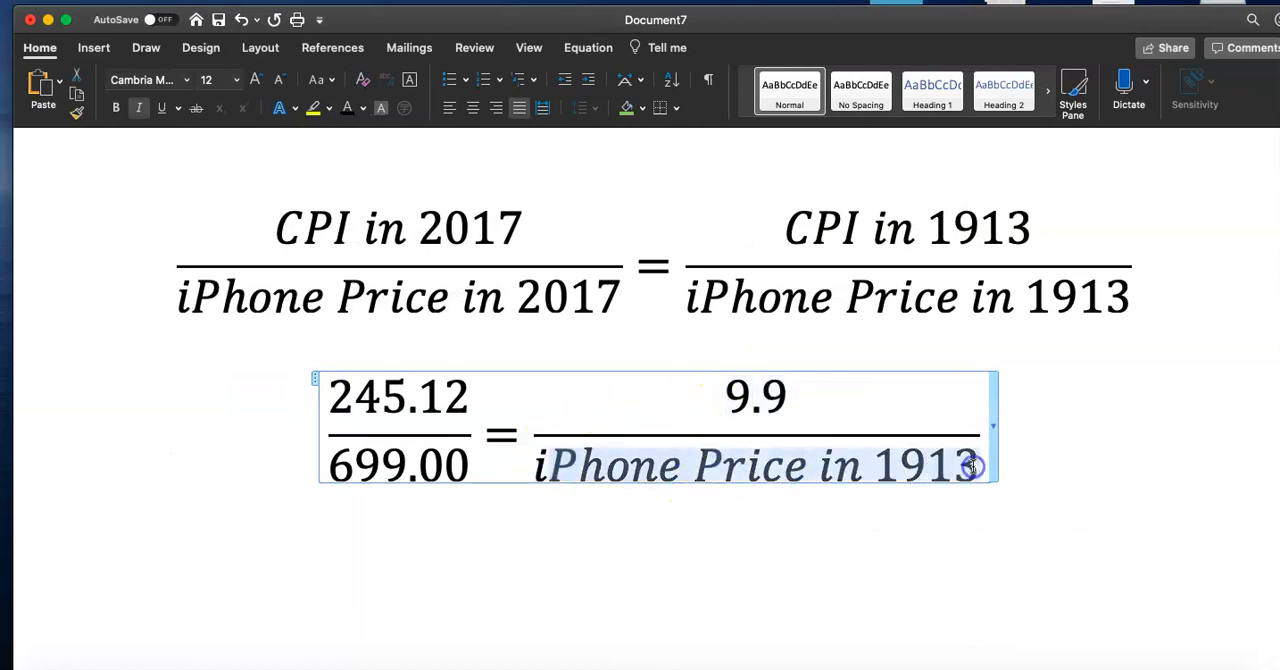
pyautogui.write('x')
pyautogui.rightClick(889, 578)
pyautogui.click(752, 460)
pyautogui.press('BackSpace')
pyautogui.click(812, 523)
pyautogui.hscroll(2, 789, 501)
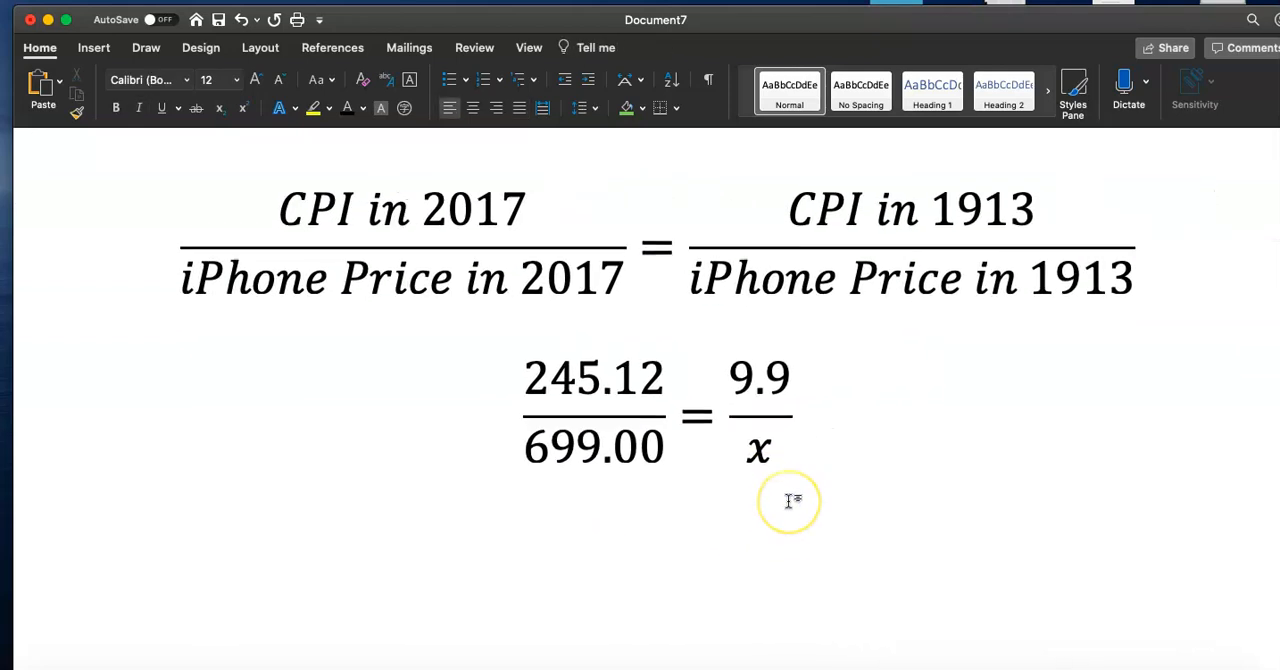
pyautogui.hscroll(-5, 666, 529)
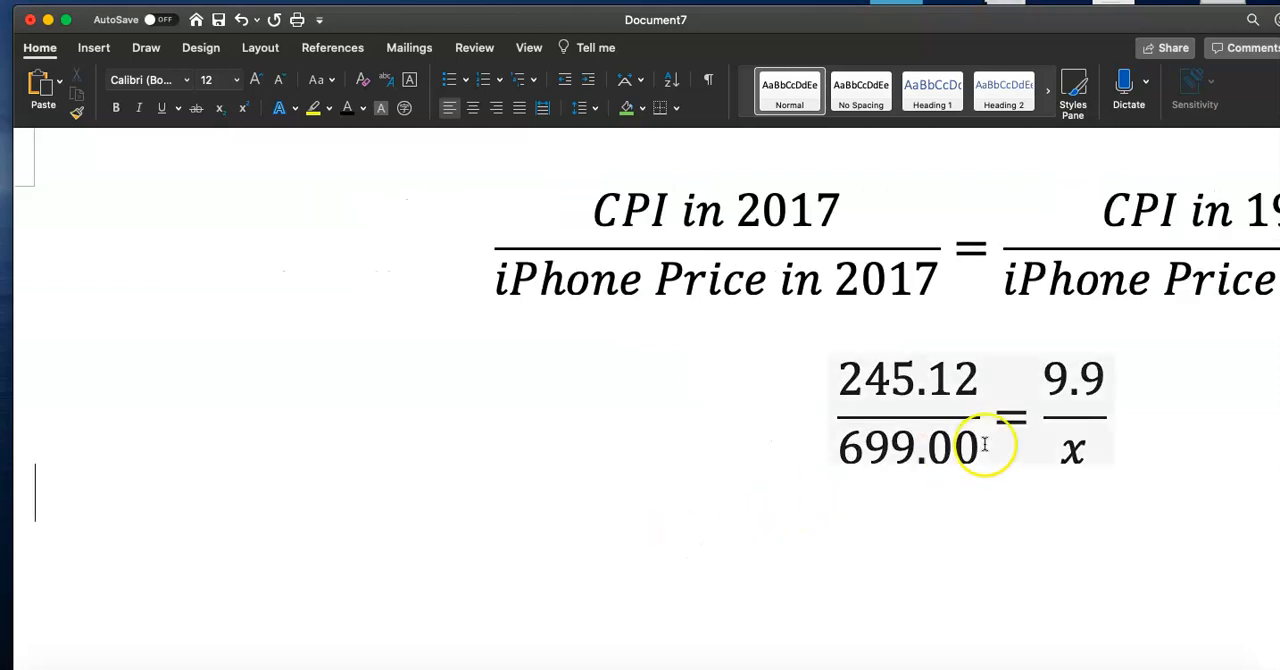
# Insert a new equation below the proportion reading 245.12x = 9.9 × 699.00
pyautogui.click(794, 451)
pyautogui.click(95, 49)
pyautogui.click(1036, 40)
pyautogui.write('245.12')
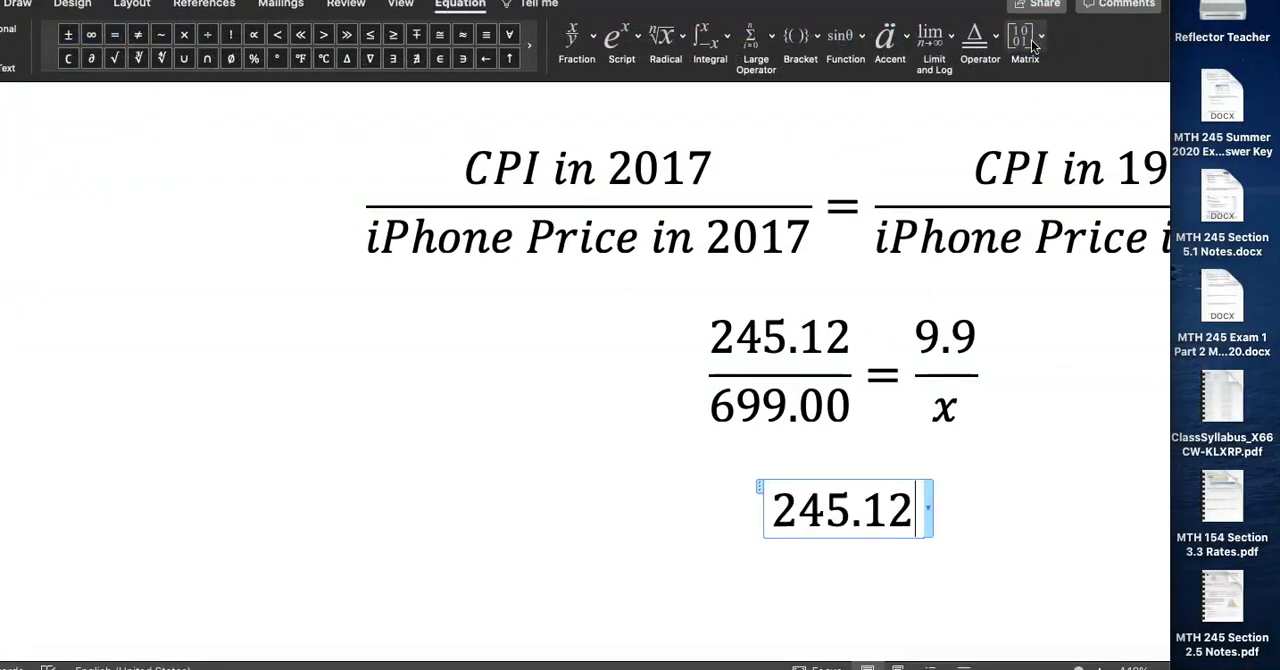
pyautogui.write('x = 9.9')
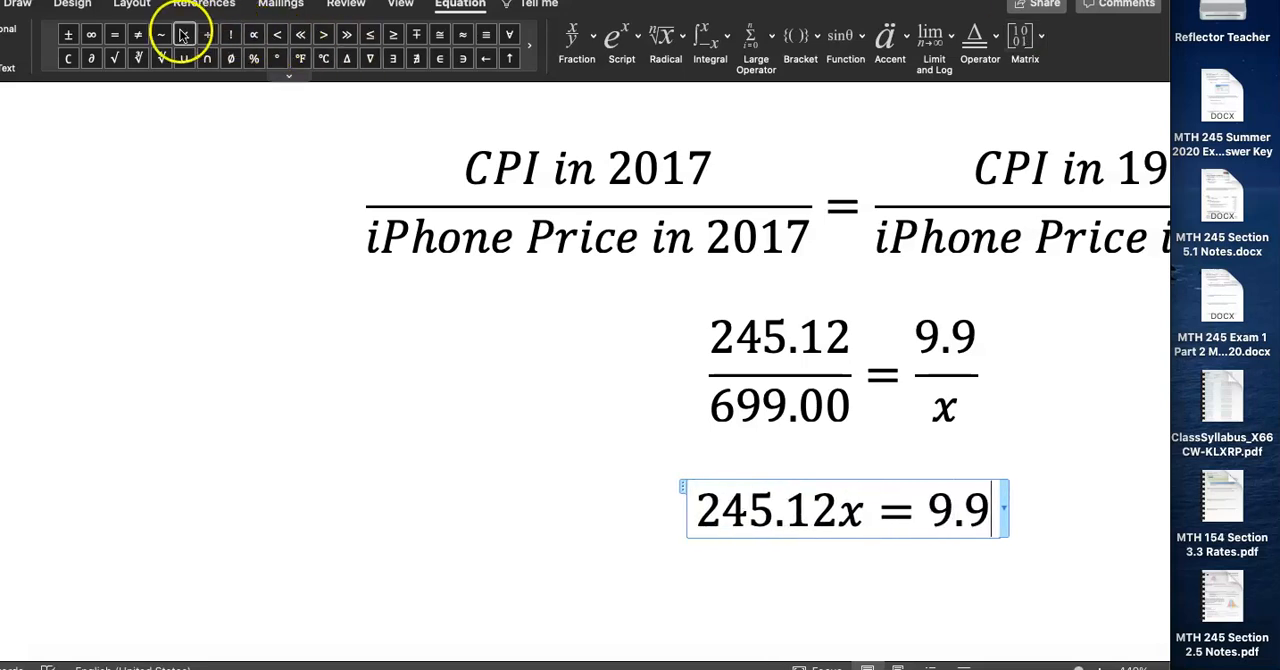
pyautogui.click(184, 36)
pyautogui.write('699.00')
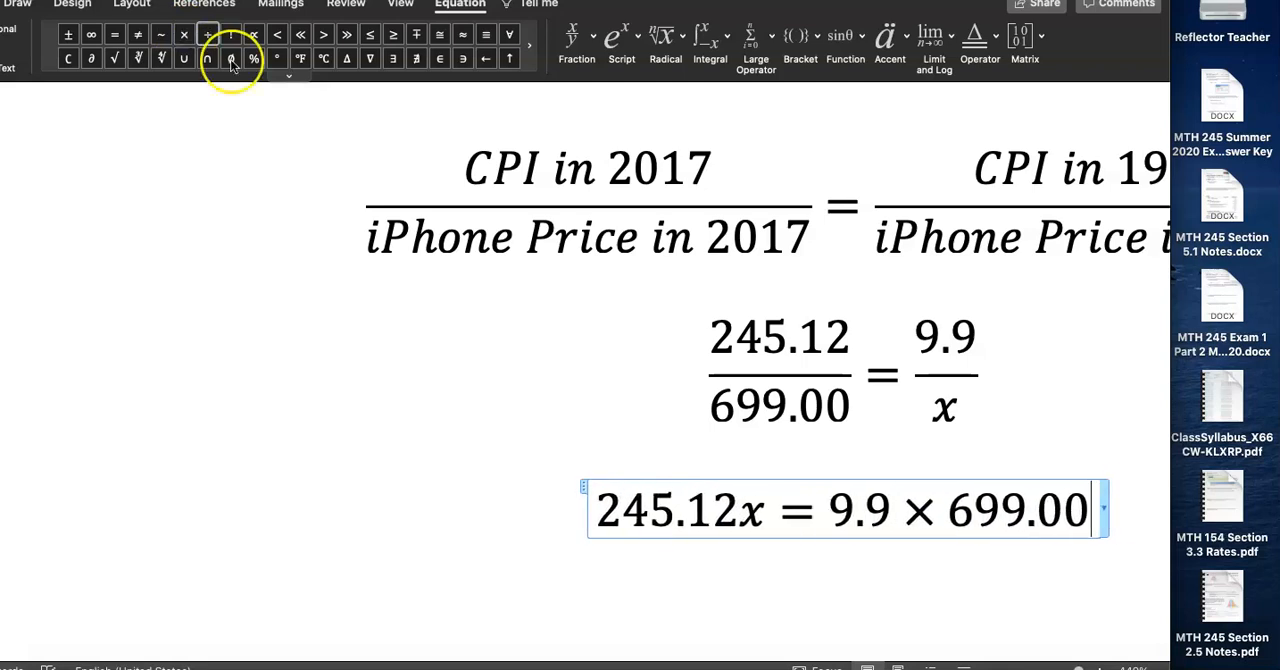
# Copy the 245.12x = 9.9 × 699.00 equation and paste a duplicate on the next line
pyautogui.hscroll(3, 500, 246)
pyautogui.scroll(-1, 500, 246)
pyautogui.hscroll(3, 500, 246)
pyautogui.scroll(1, 500, 246)
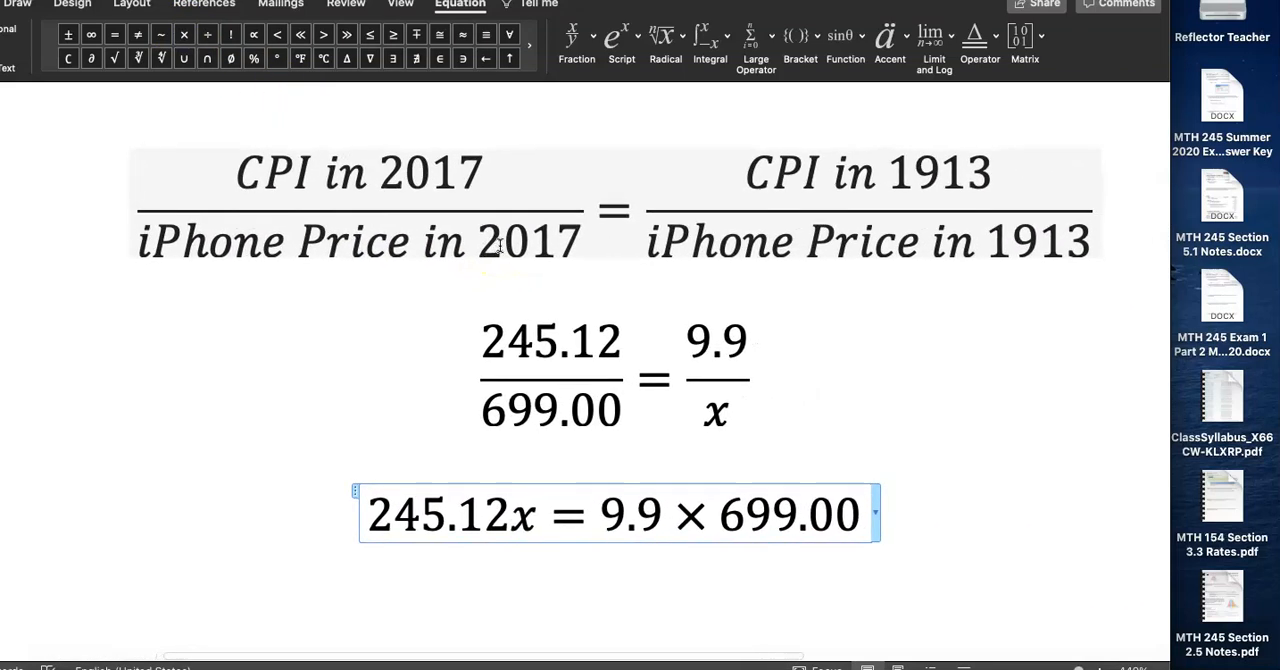
pyautogui.moveTo(370, 520); pyautogui.dragTo(847, 525)
pyautogui.press('super+c')
pyautogui.click(838, 567)
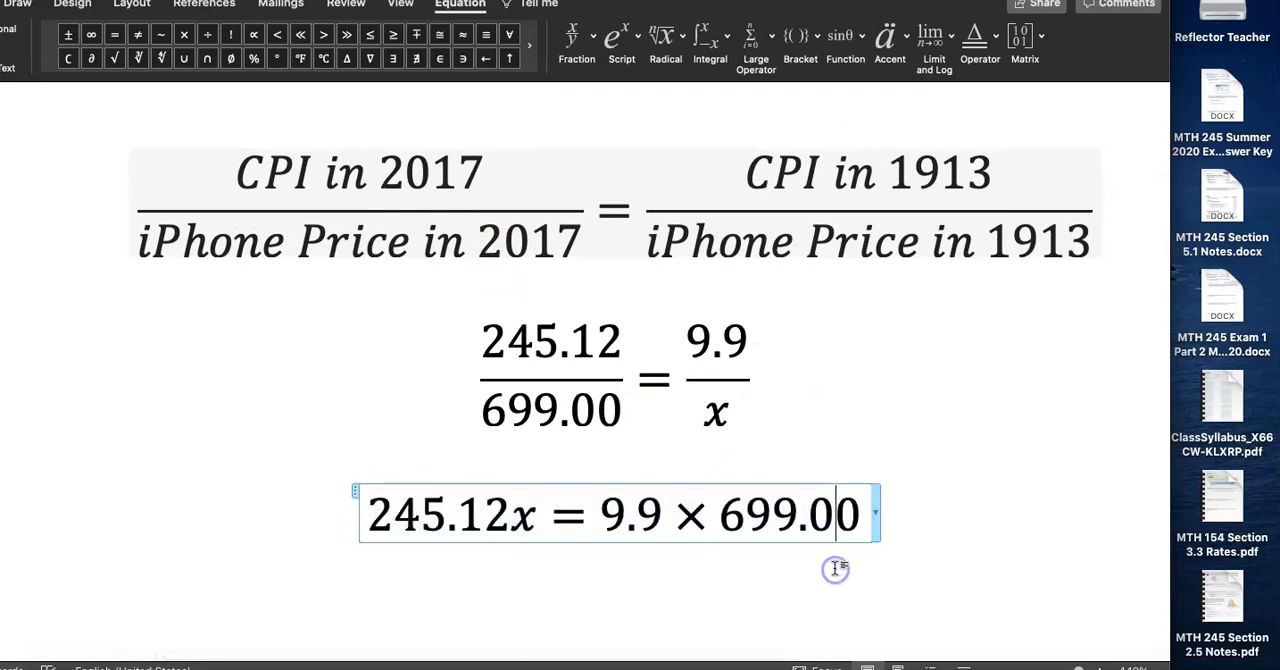
pyautogui.click(908, 543)
pyautogui.hscroll(-4, 910, 545)
pyautogui.hscroll(5, 912, 545)
pyautogui.scroll(-2, 912, 545)
pyautogui.scroll(2, 914, 543)
pyautogui.scroll(-1, 914, 543)
pyautogui.press('super+v')
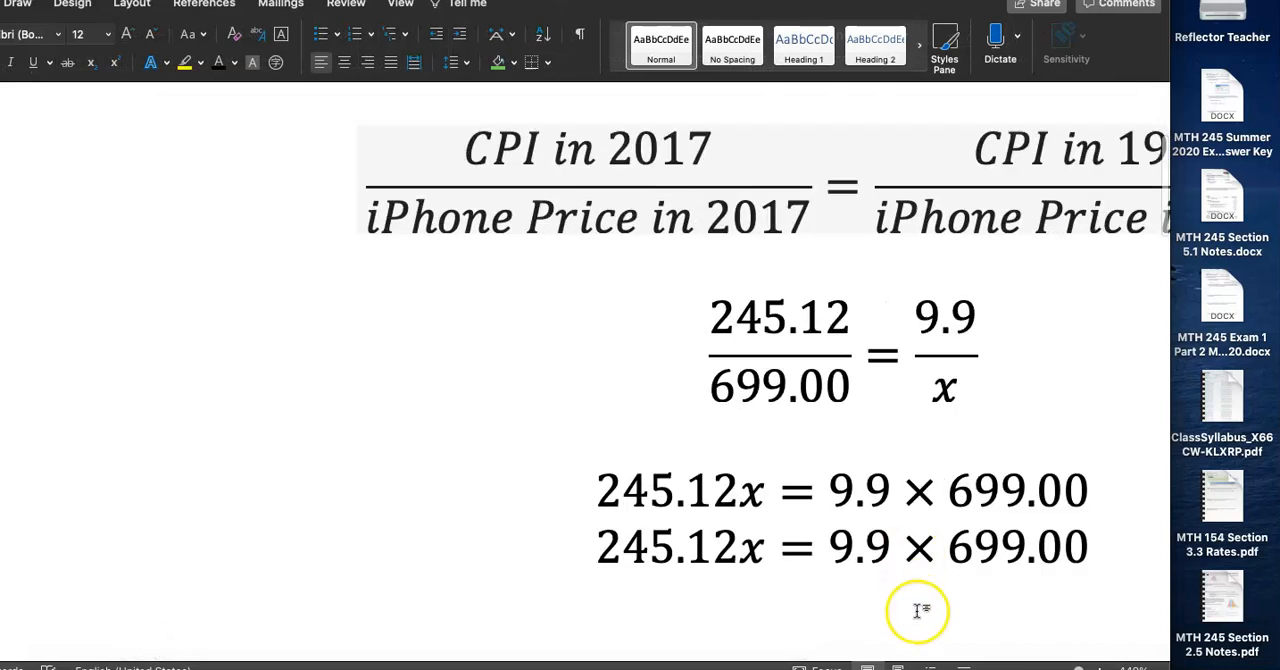
# Replace the duplicate's right side 9.9 × 699.00 with 6920.1
pyautogui.moveTo(830, 545); pyautogui.dragTo(1095, 550)
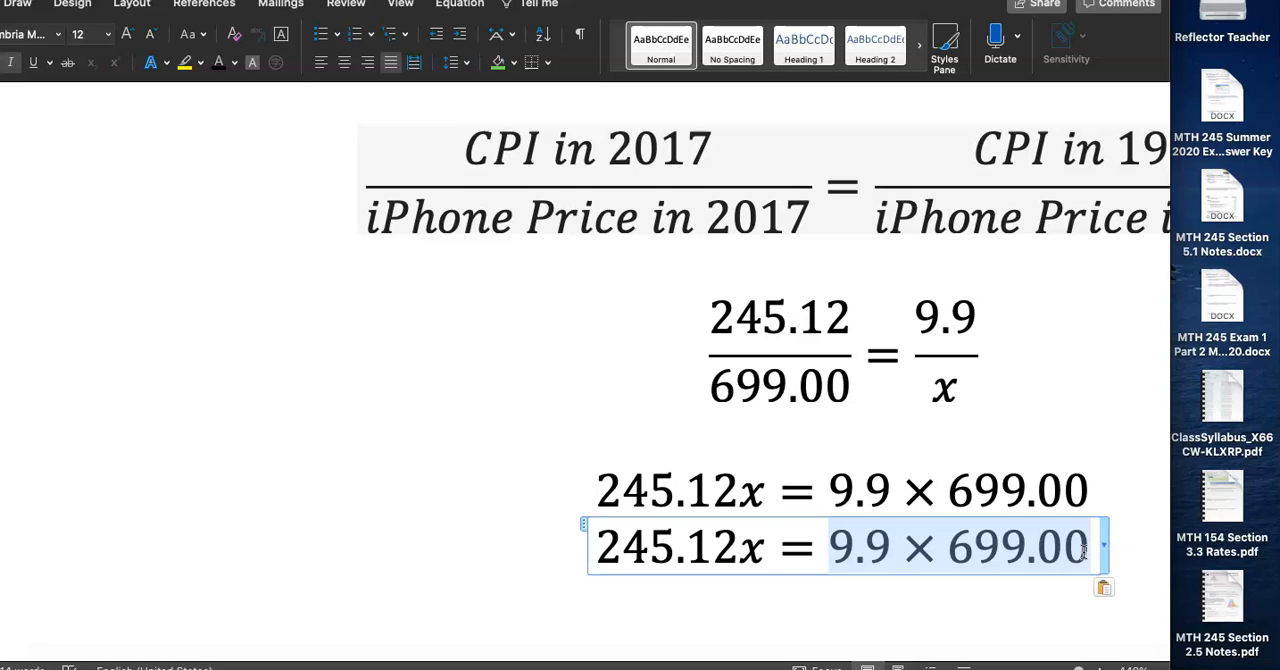
pyautogui.write('6')
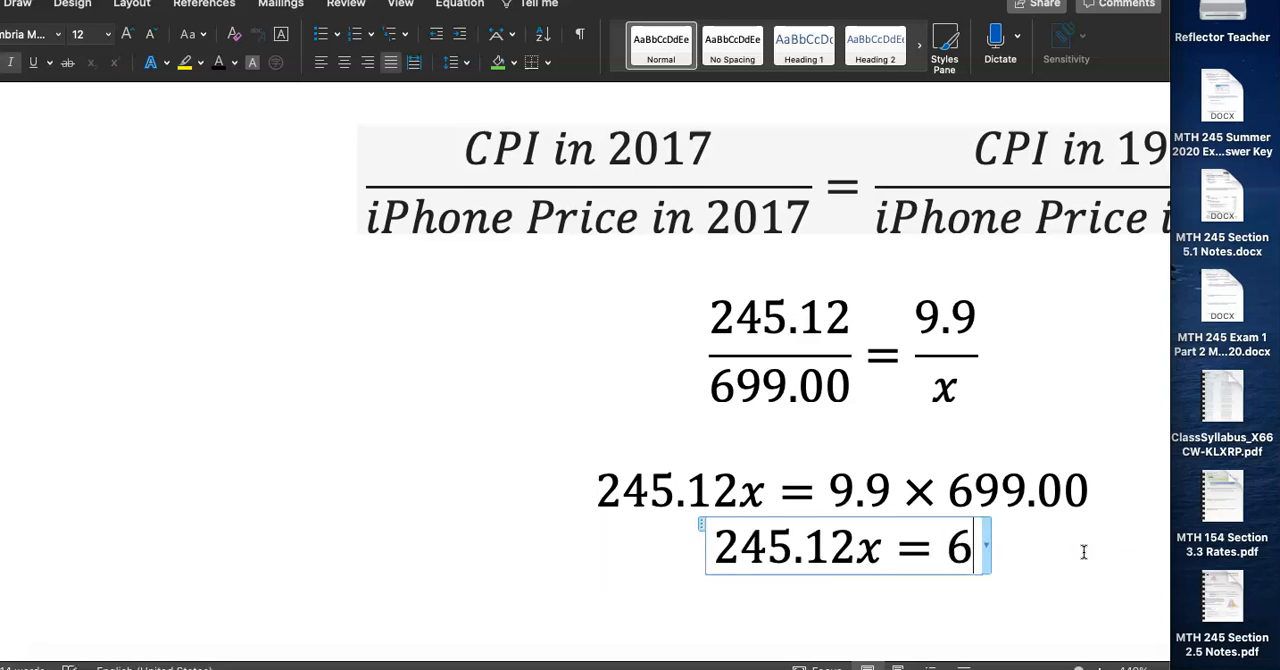
pyautogui.write('920.1')
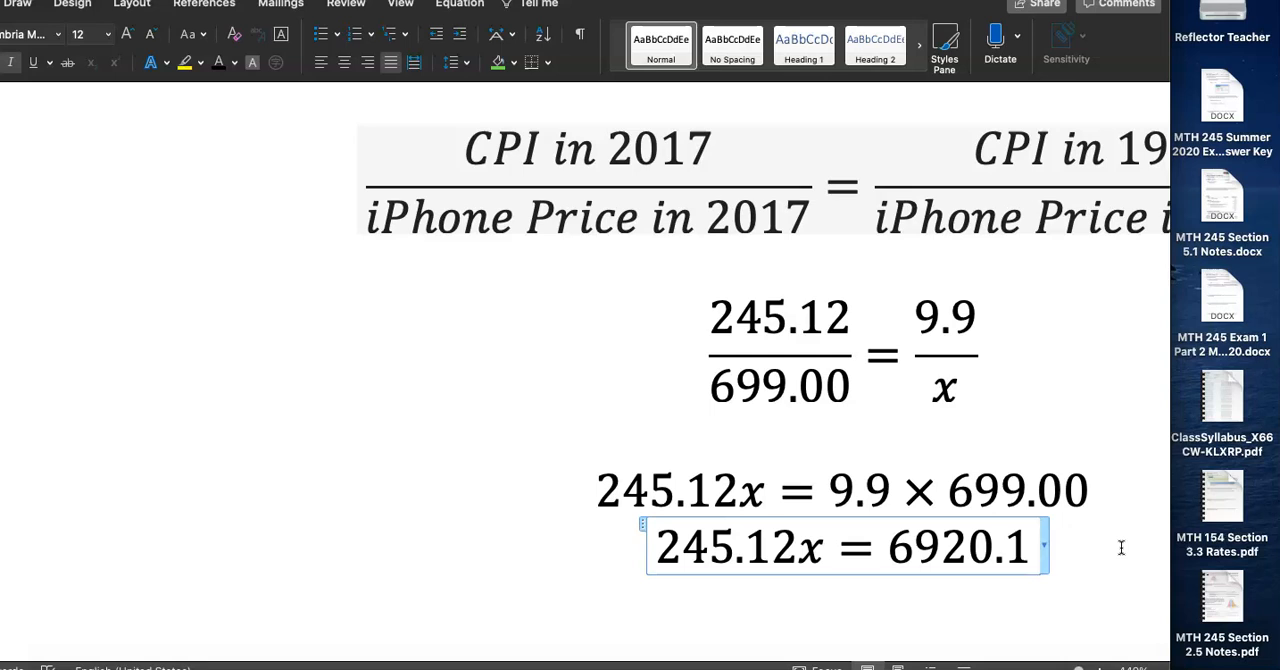
# Copy x = 6920.1 from the last equation and paste it on a new line below
pyautogui.moveTo(1028, 548); pyautogui.dragTo(662, 550)
pyautogui.moveTo(797, 548); pyautogui.dragTo(1020, 546)
pyautogui.press('super+c')
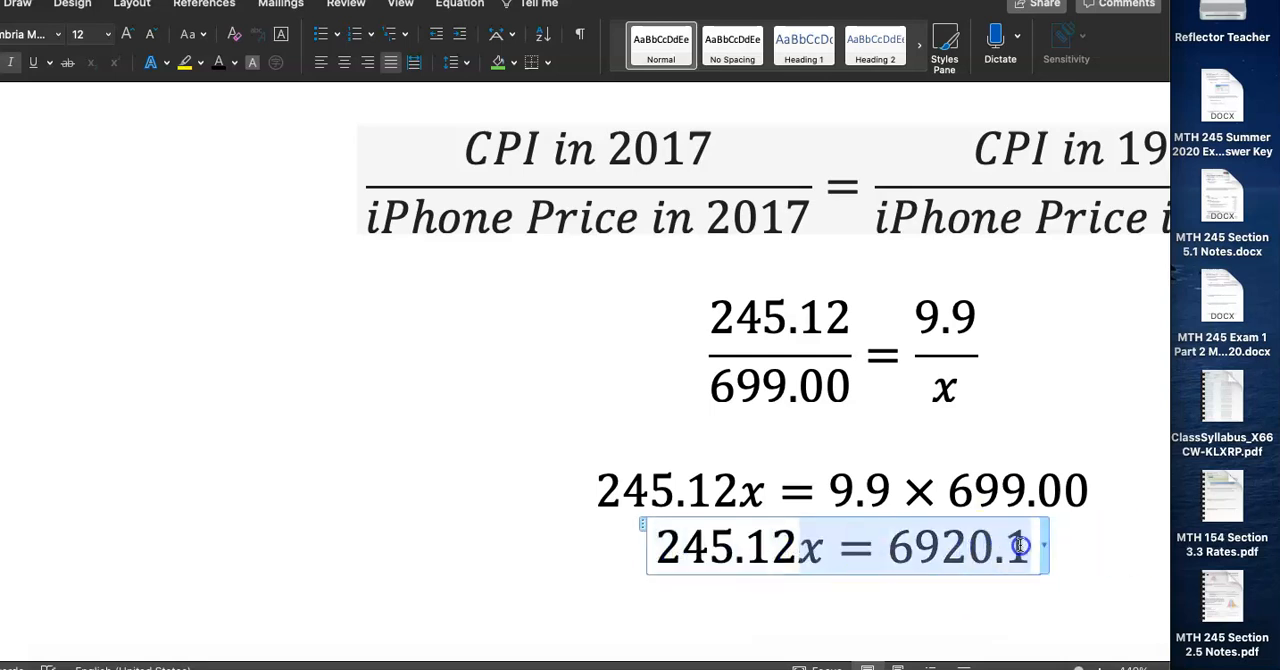
pyautogui.click(1027, 604)
pyautogui.scroll(-1, 1086, 600)
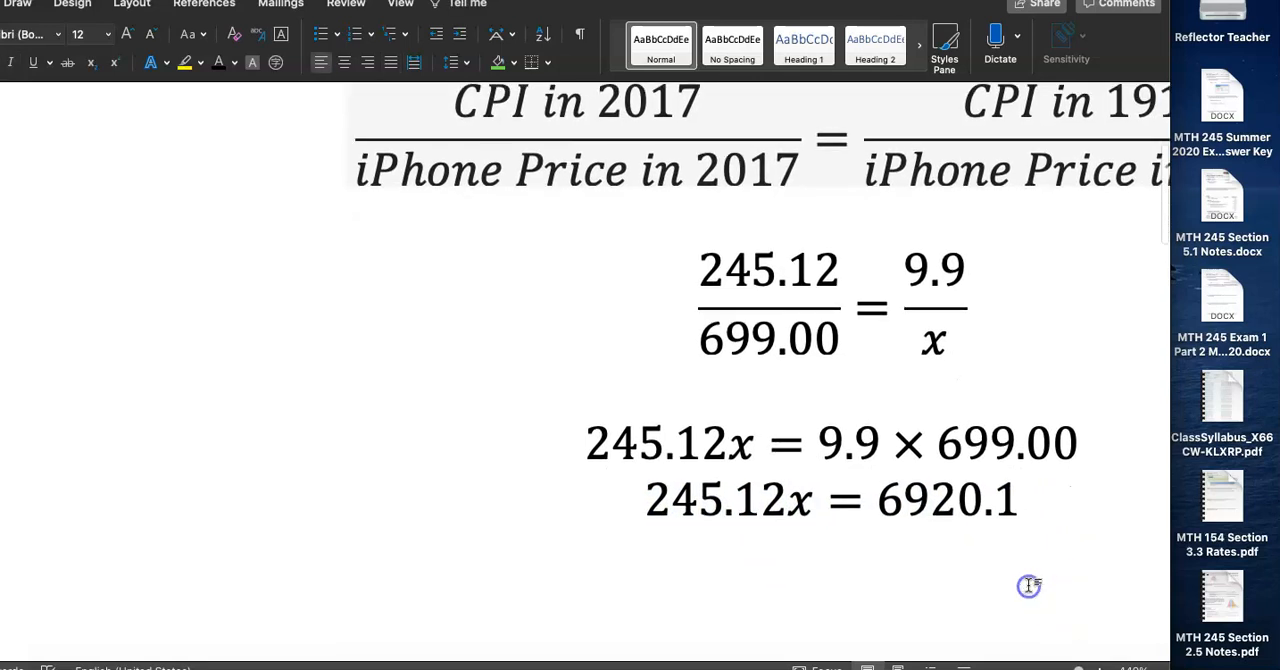
pyautogui.click(1020, 506)
pyautogui.press('Return')
pyautogui.press('super+v')
# Change the new line's value to $28.23 so it reads x = $28.23
pyautogui.moveTo(810, 554); pyautogui.dragTo(941, 550)
pyautogui.write('28.23')
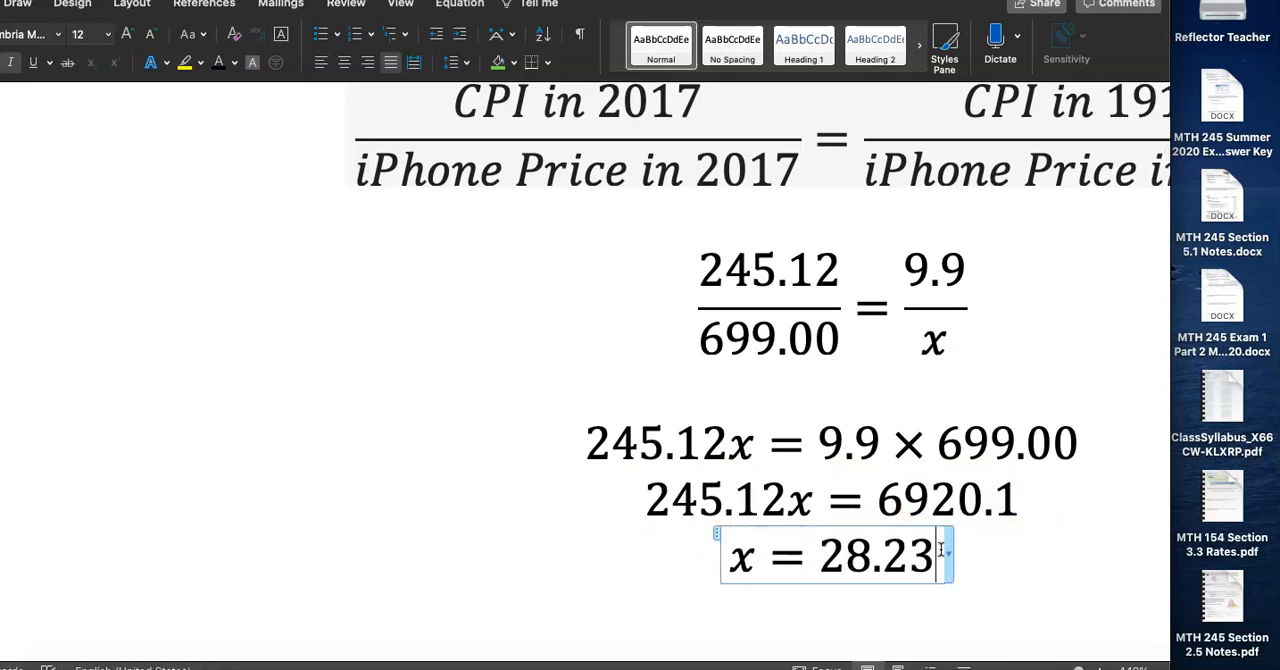
pyautogui.write('$')
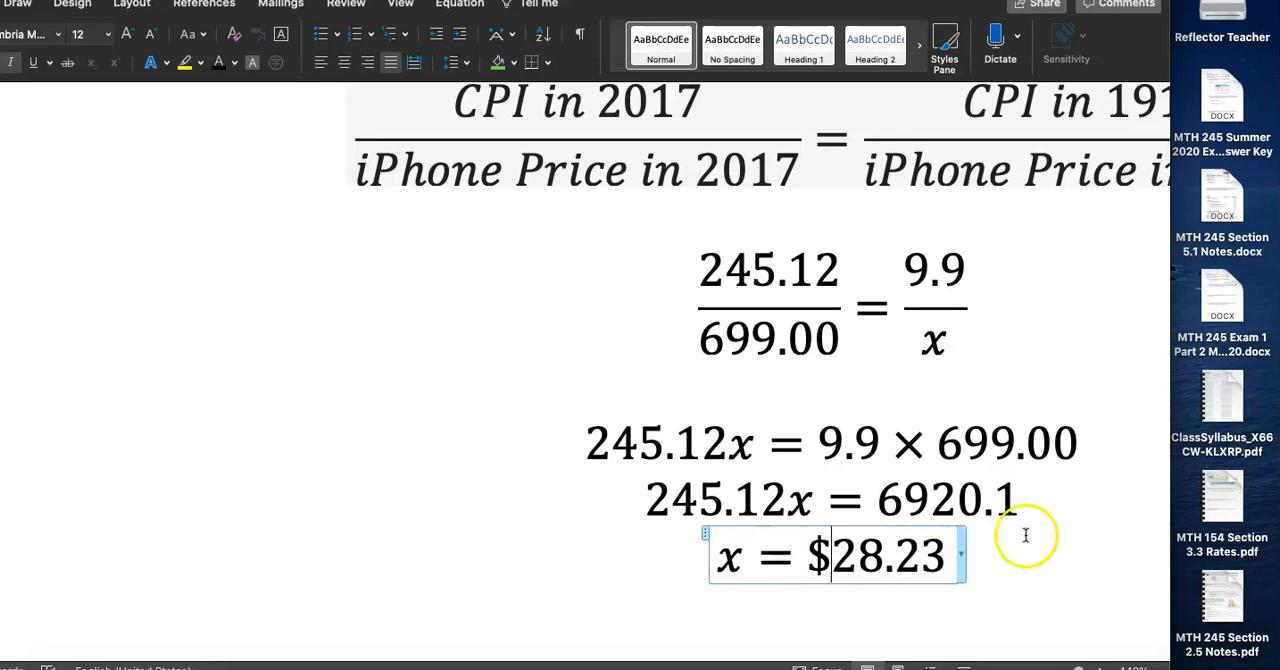
pyautogui.scroll(-2, 907, 402)
pyautogui.scroll(3, 907, 402)
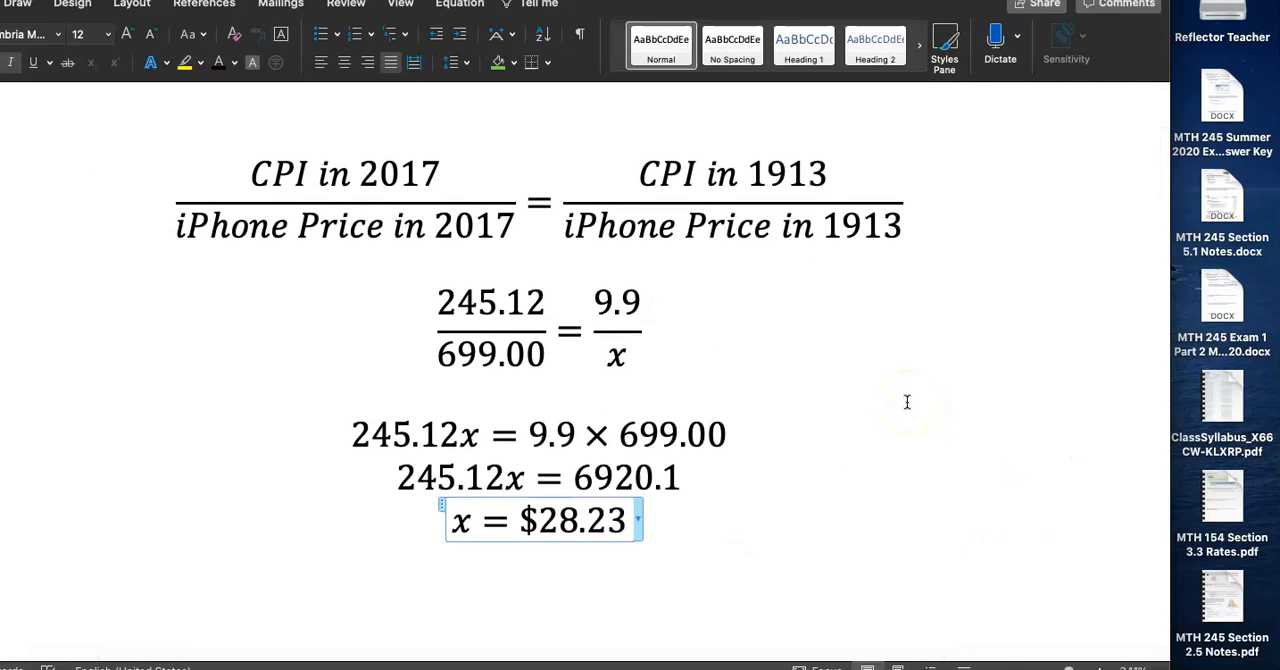
pyautogui.click(907, 402)
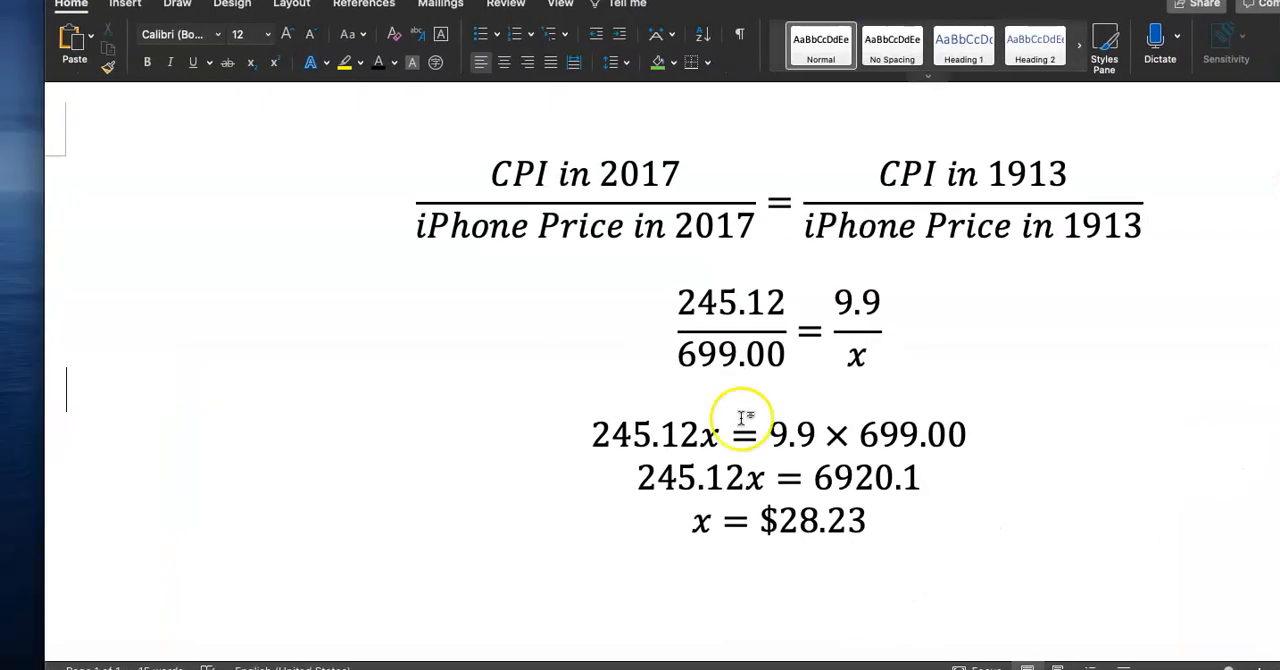
pyautogui.click(544, 669)
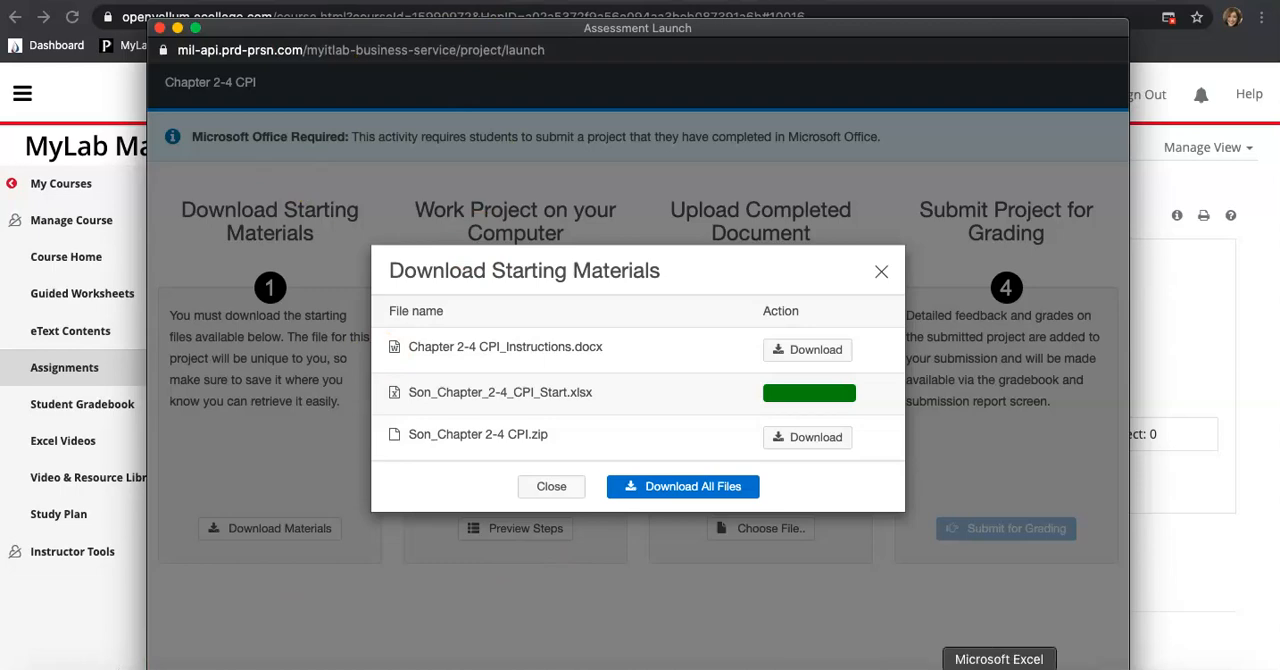
pyautogui.click(951, 668)
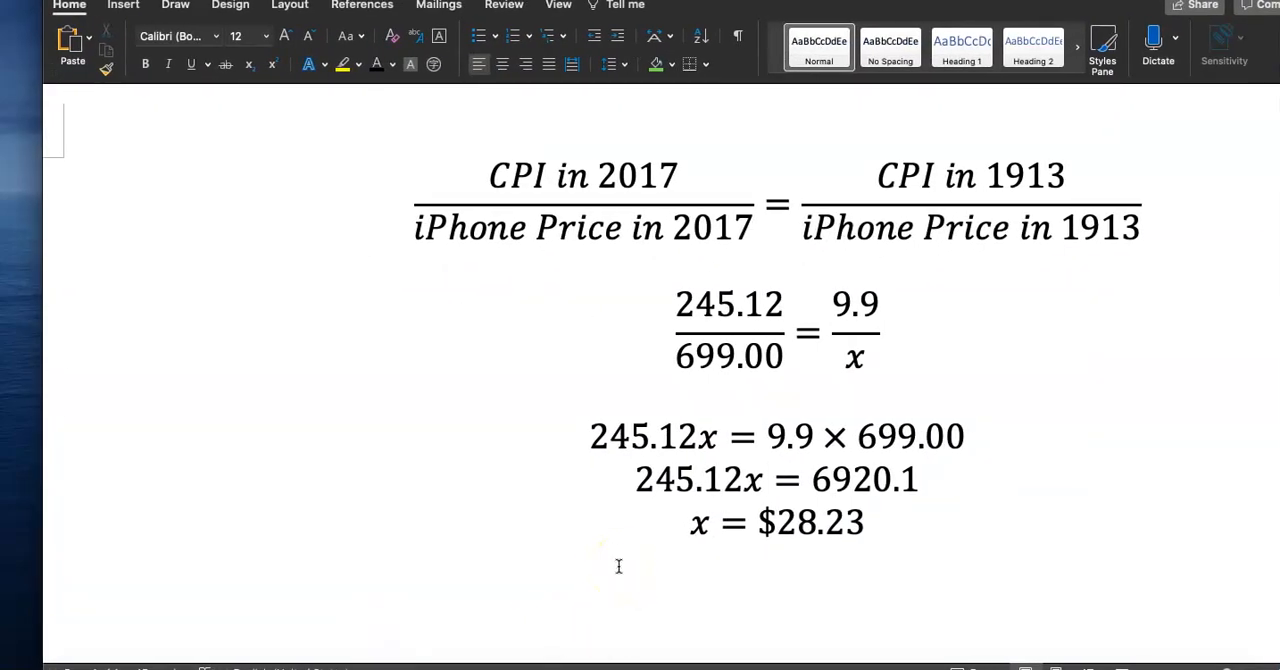
pyautogui.hscroll(3, 619, 566)
pyautogui.scroll(2, 619, 566)
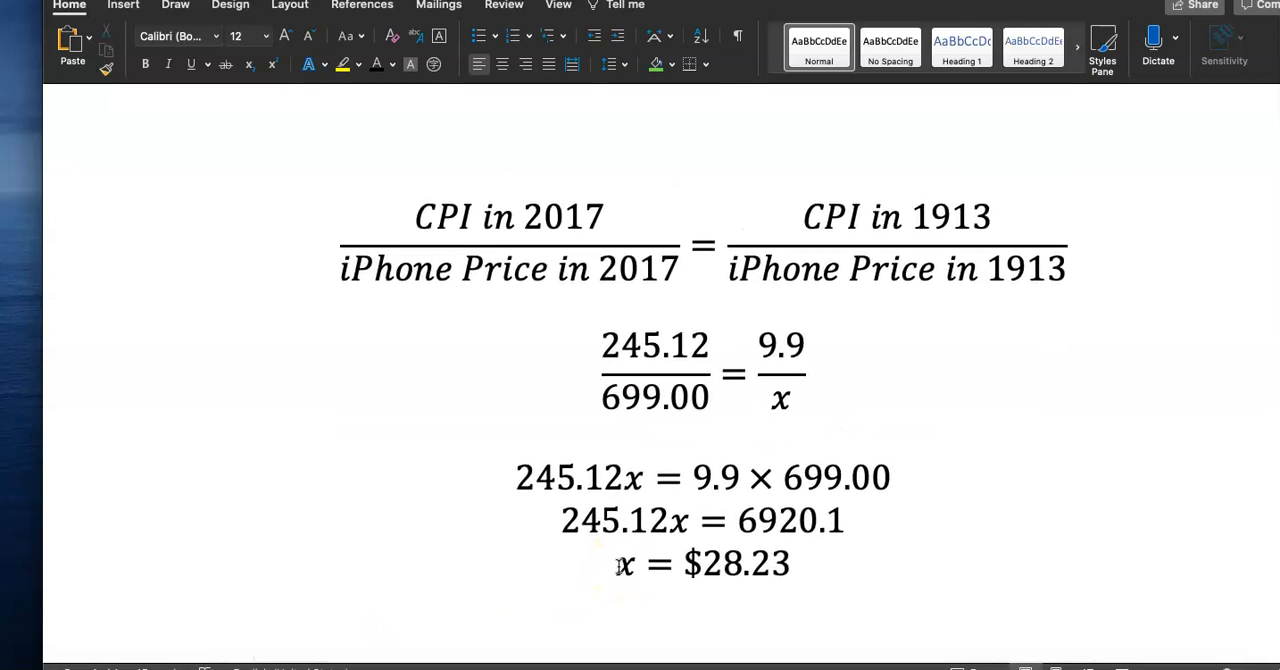
# Copy the general CPI proportion and paste a second copy below it, separated by blank lines
pyautogui.moveTo(1086, 272); pyautogui.dragTo(371, 259)
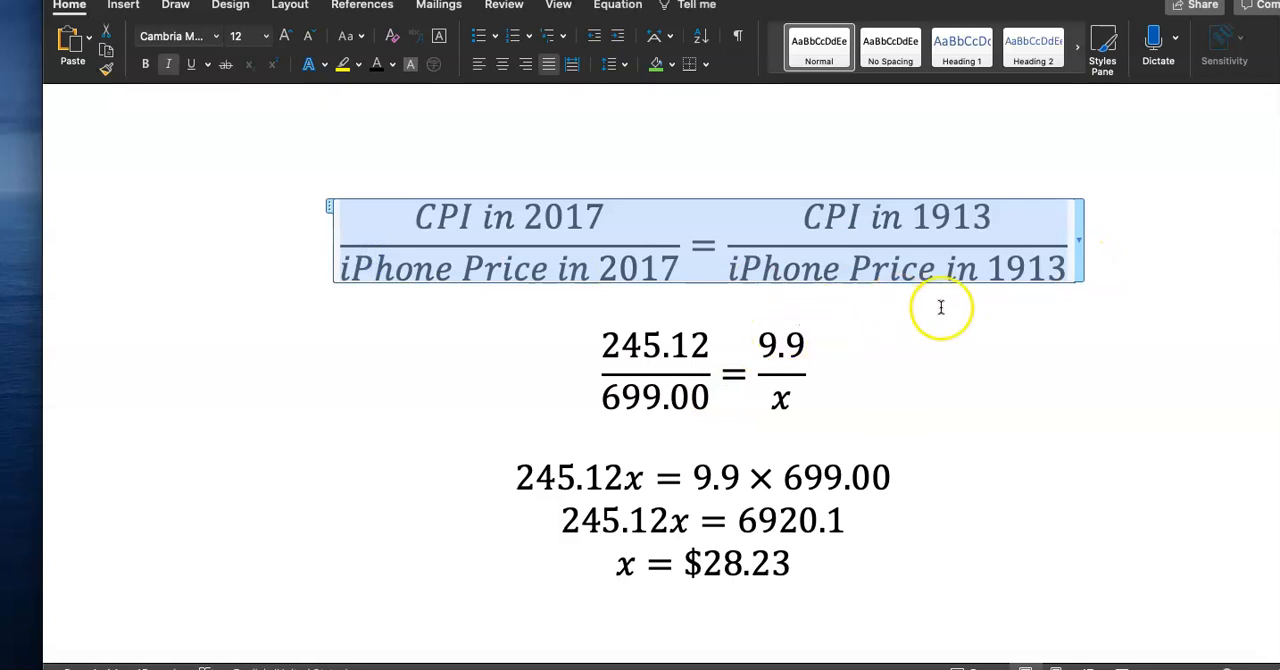
pyautogui.click(946, 305)
pyautogui.click(944, 308)
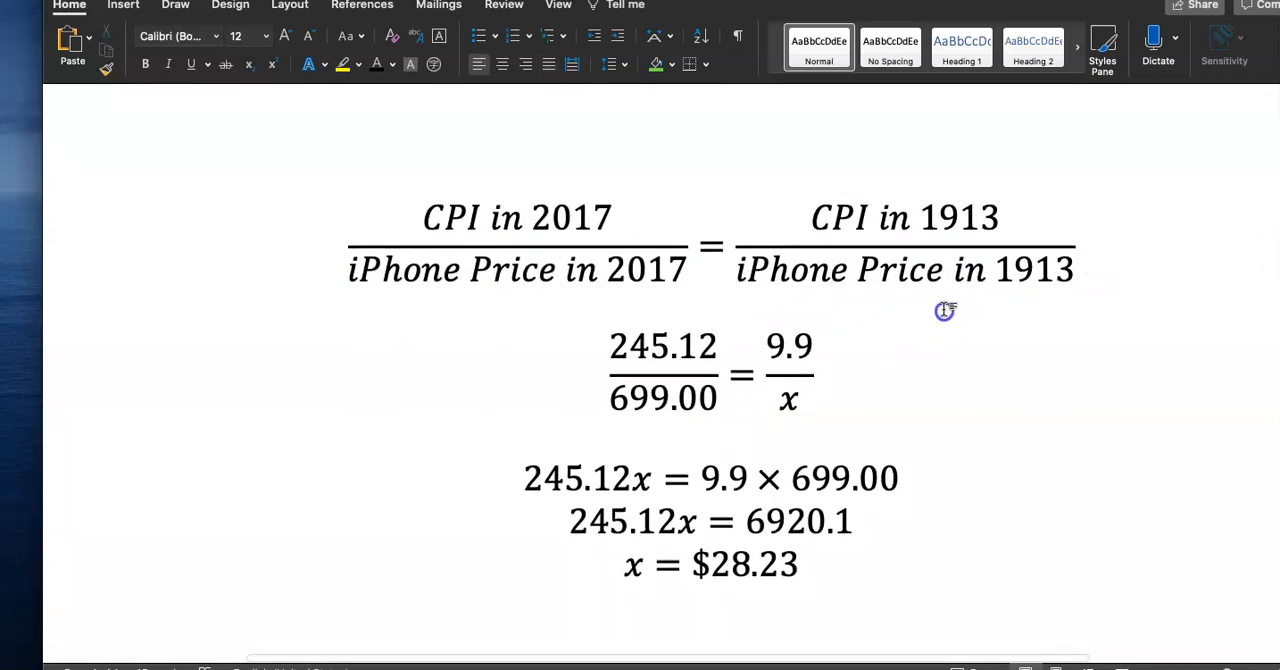
pyautogui.press('Return')
pyautogui.press('super+v')
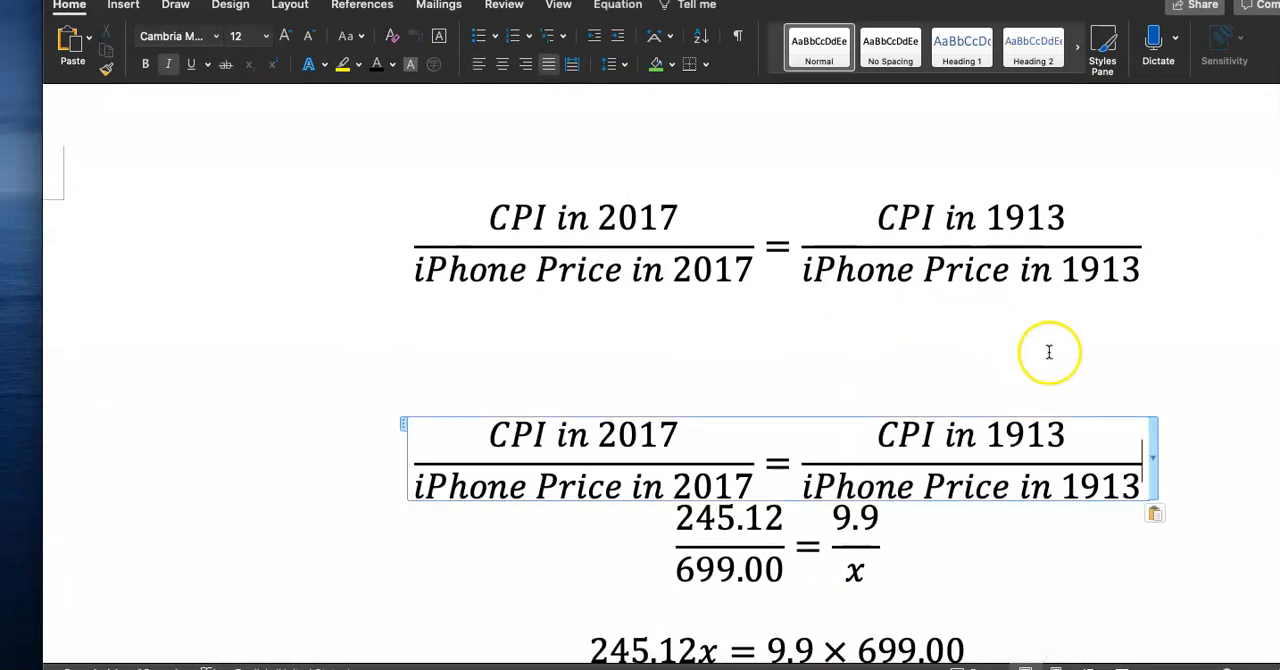
pyautogui.press('Return')
pyautogui.press('Return')
pyautogui.press('Return')
pyautogui.press('Return')
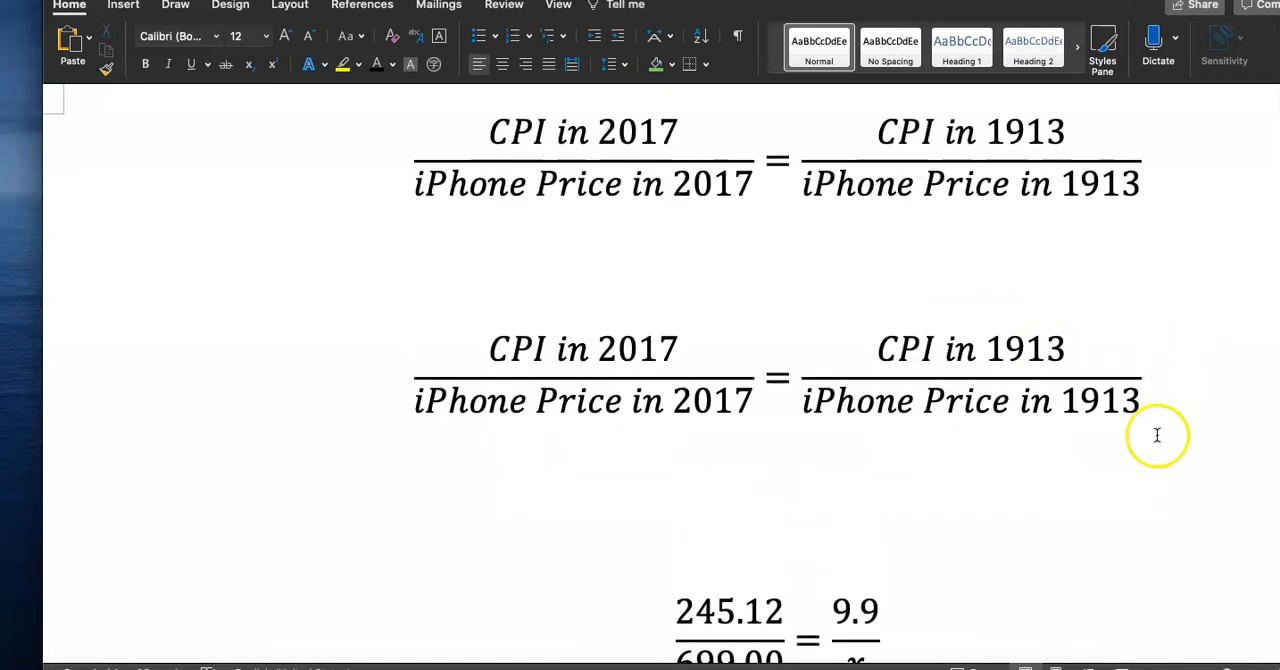
# Replace the 2017 CPI numerator of the second proportion with the cell reference N119, the 2017 annual CPI cell
pyautogui.scroll(3, 1157, 435)
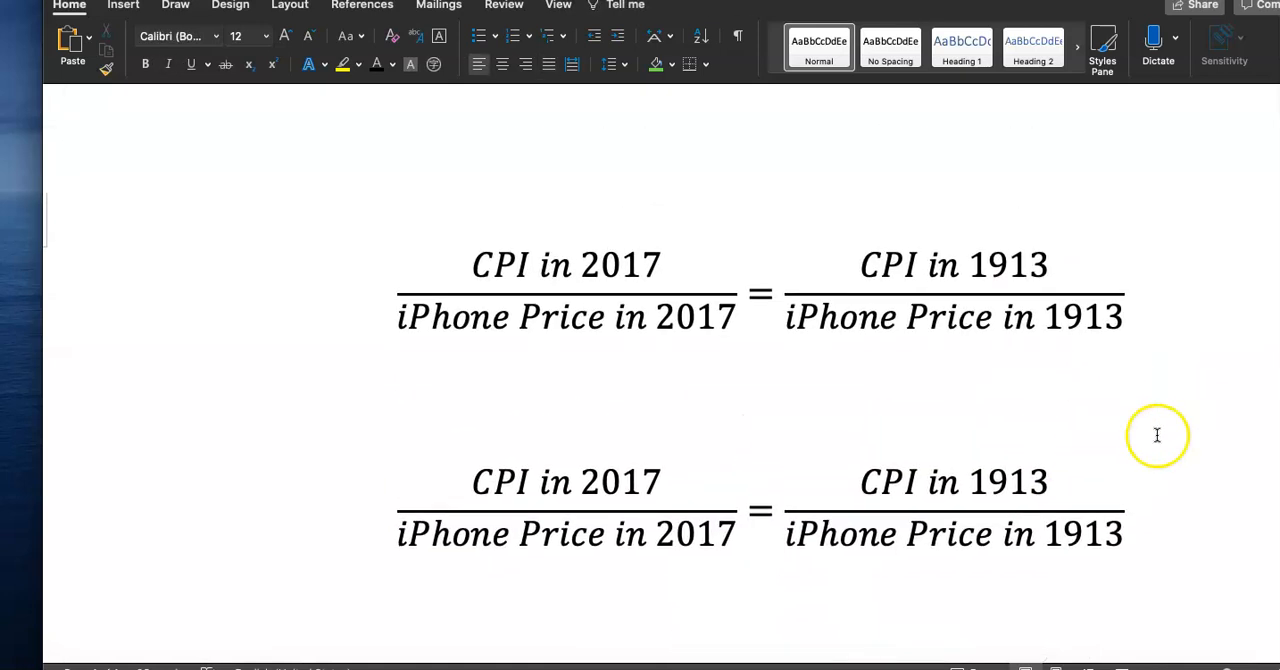
pyautogui.click(1076, 656)
pyautogui.scroll(-20, 679, 482)
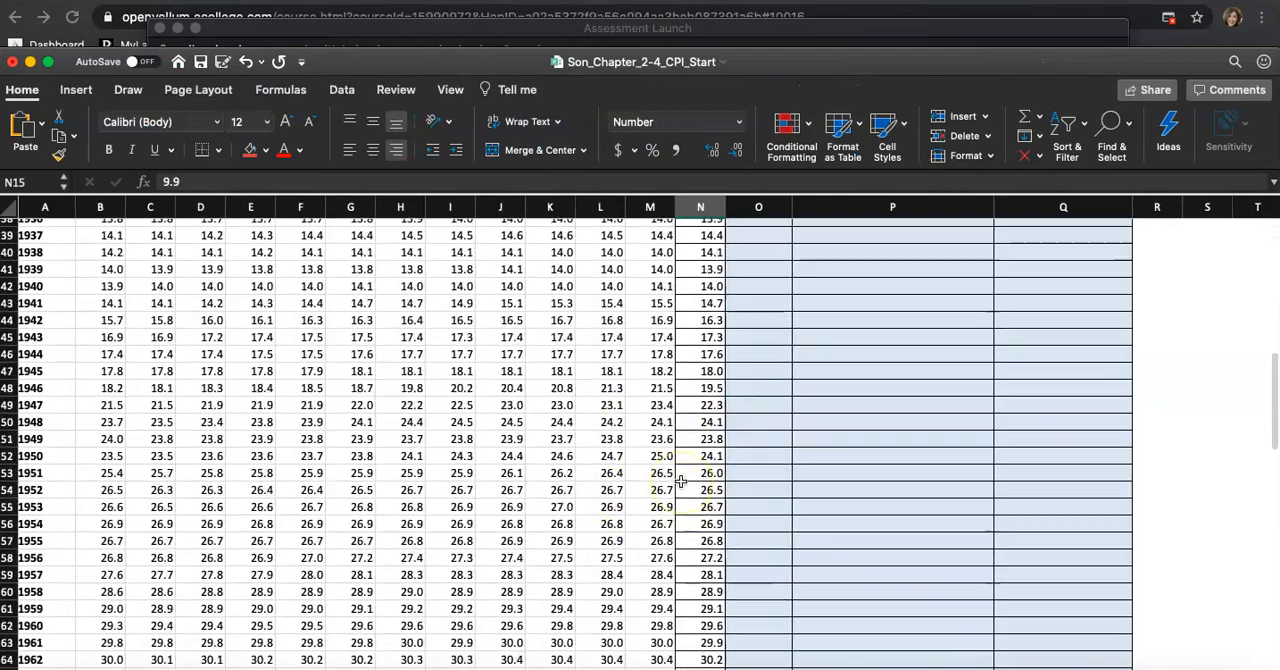
pyautogui.click(697, 501)
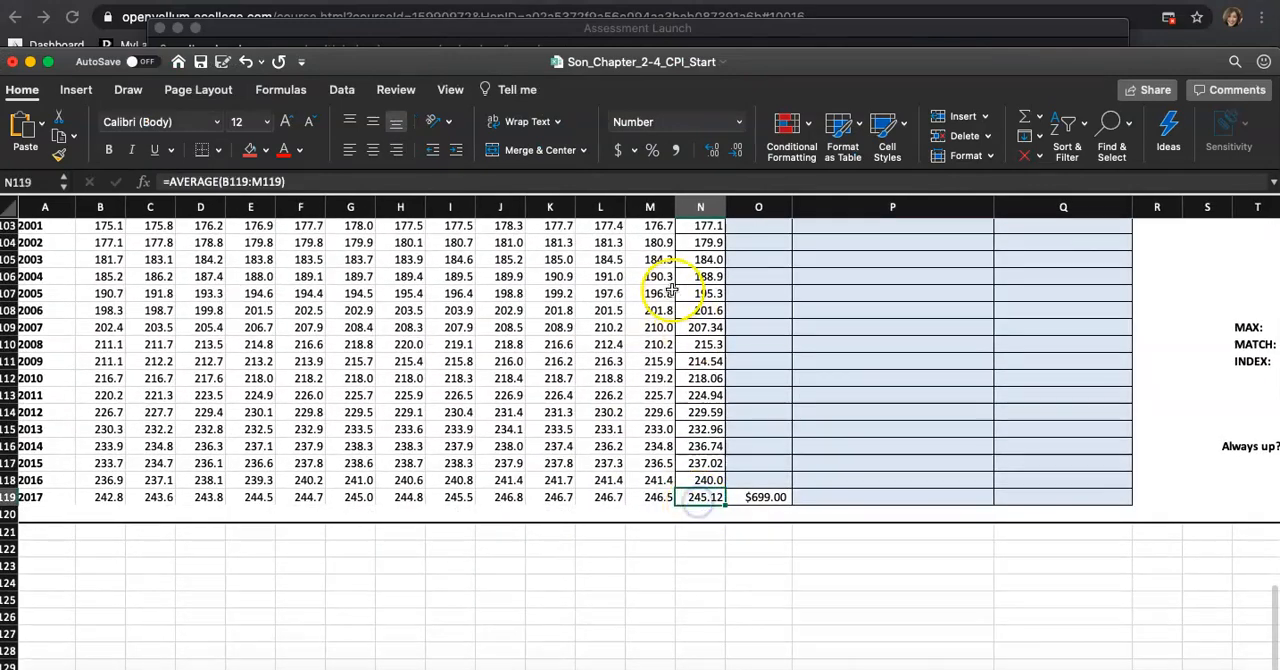
pyautogui.click(690, 207)
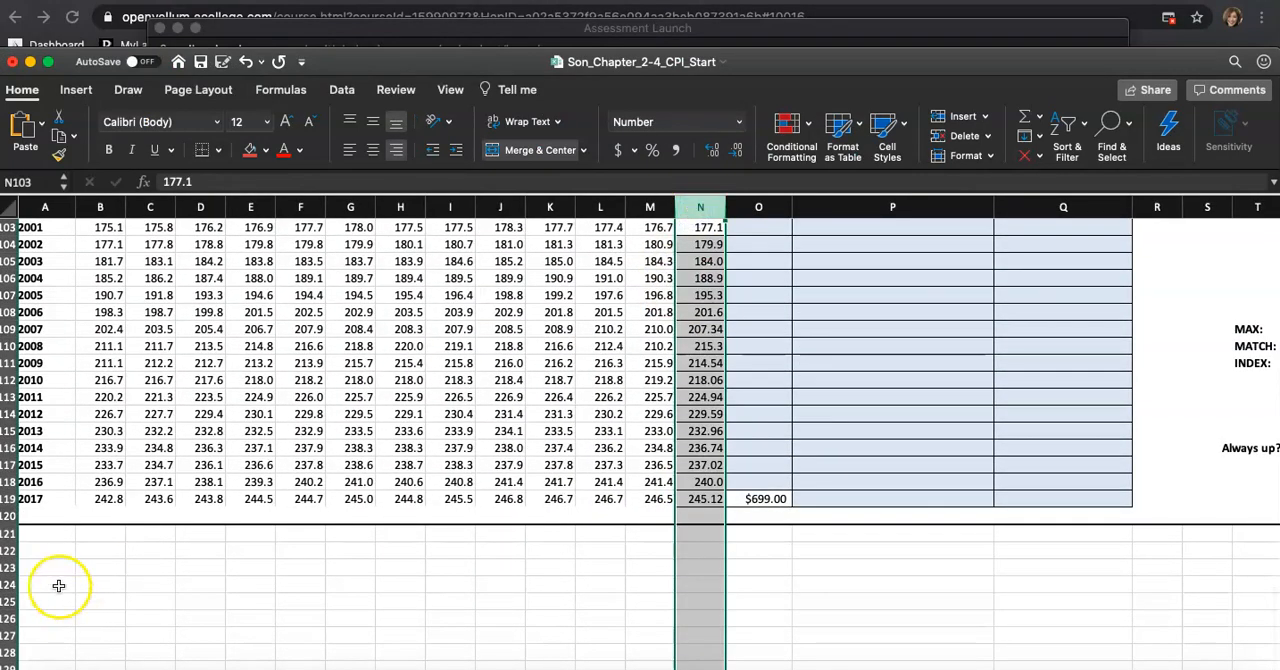
pyautogui.scroll(-1, 34, 538)
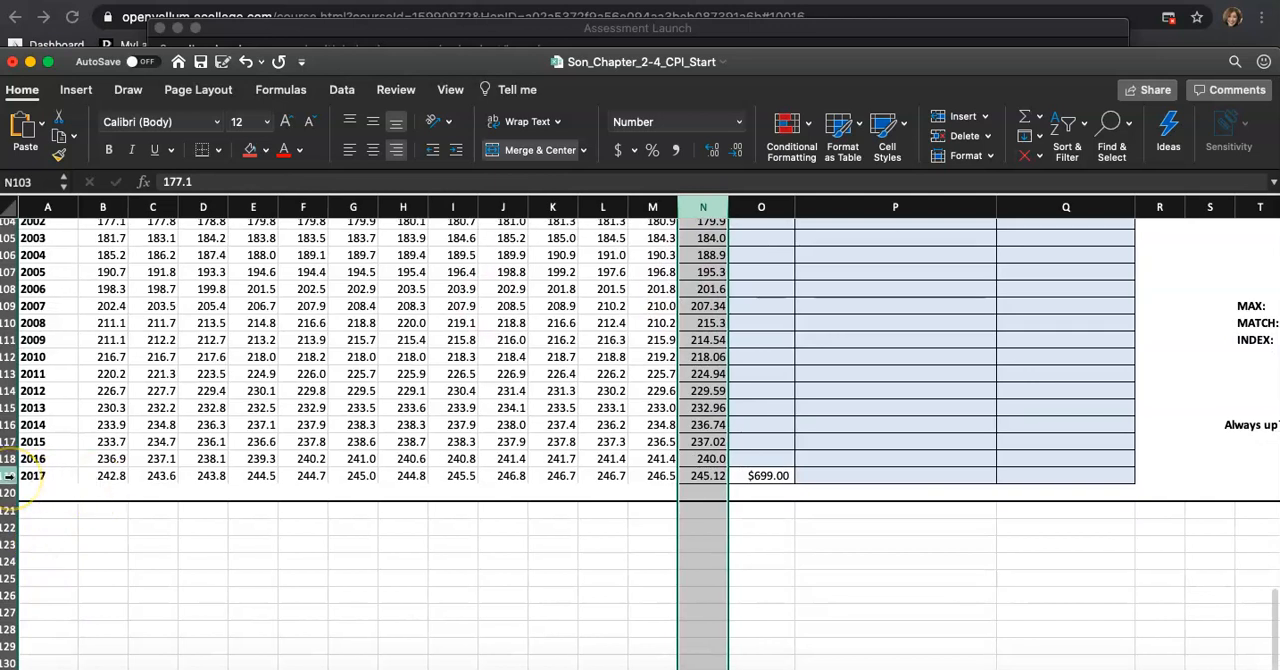
pyautogui.click(10, 476)
pyautogui.click(703, 476)
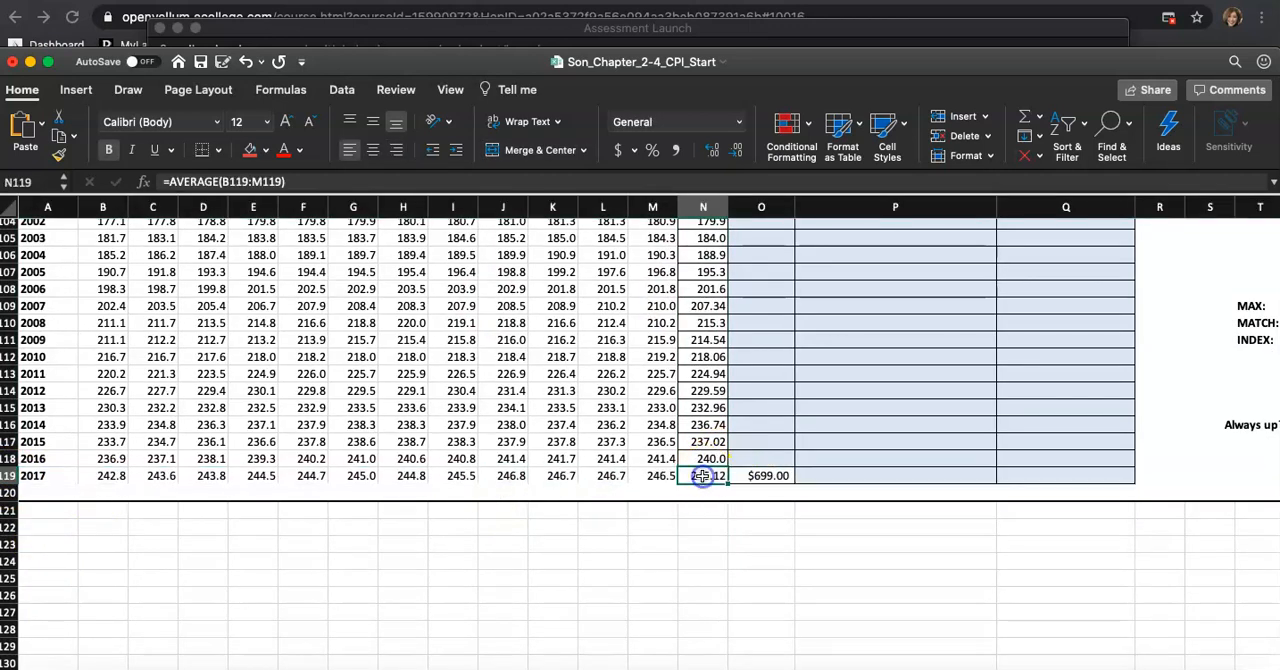
pyautogui.click(951, 668)
pyautogui.moveTo(488, 474)
pyautogui.mouseDown()
pyautogui.moveTo(629, 468)
pyautogui.moveTo(487, 485)
pyautogui.mouseUp()
pyautogui.click(652, 478)
pyautogui.write('N119')
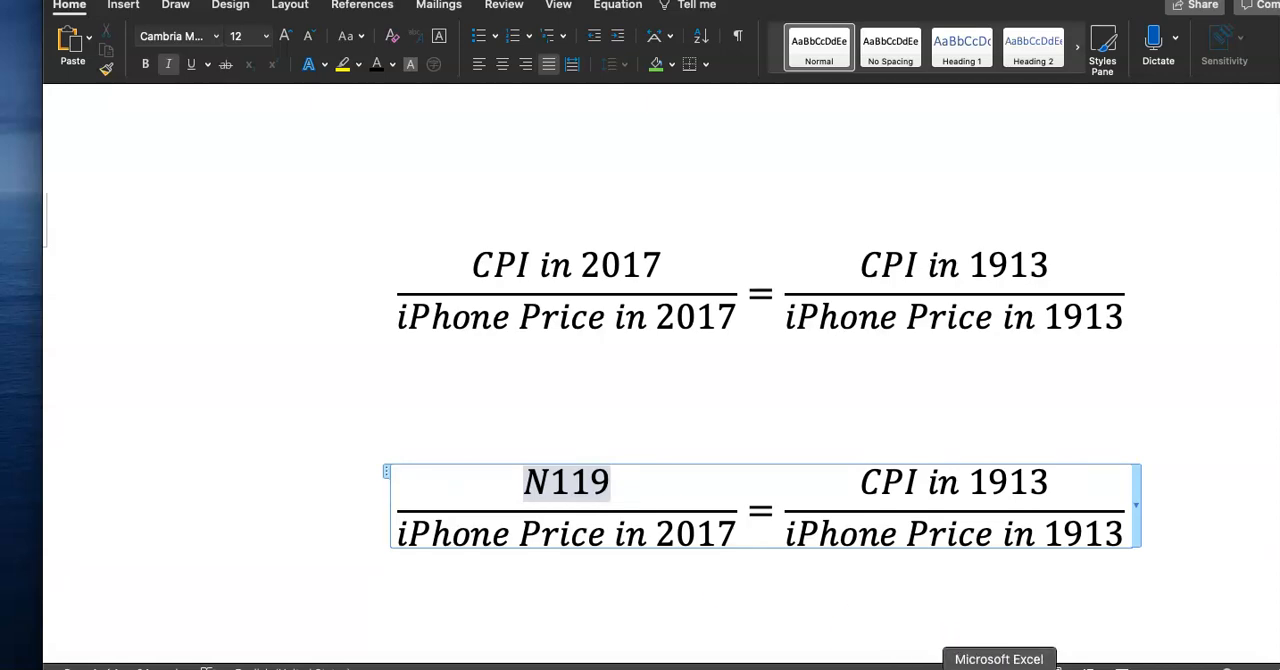
# Replace the 2017 iPhone price denominator with the cell reference O119
pyautogui.click(999, 668)
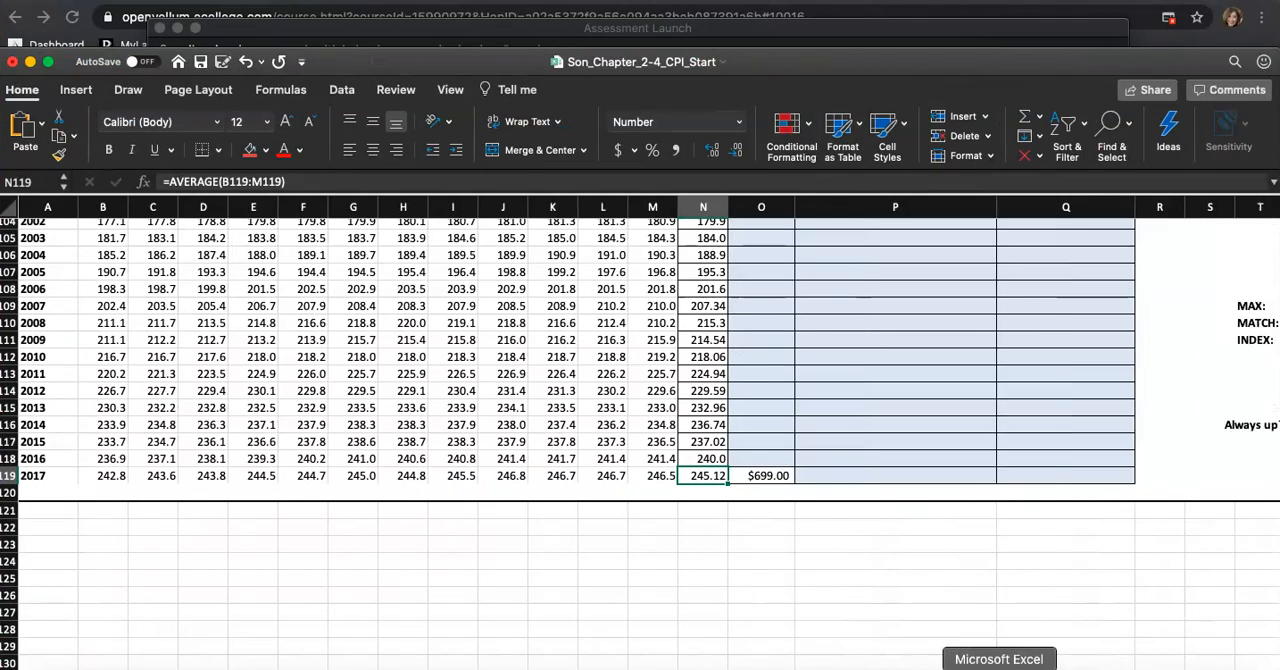
pyautogui.click(759, 478)
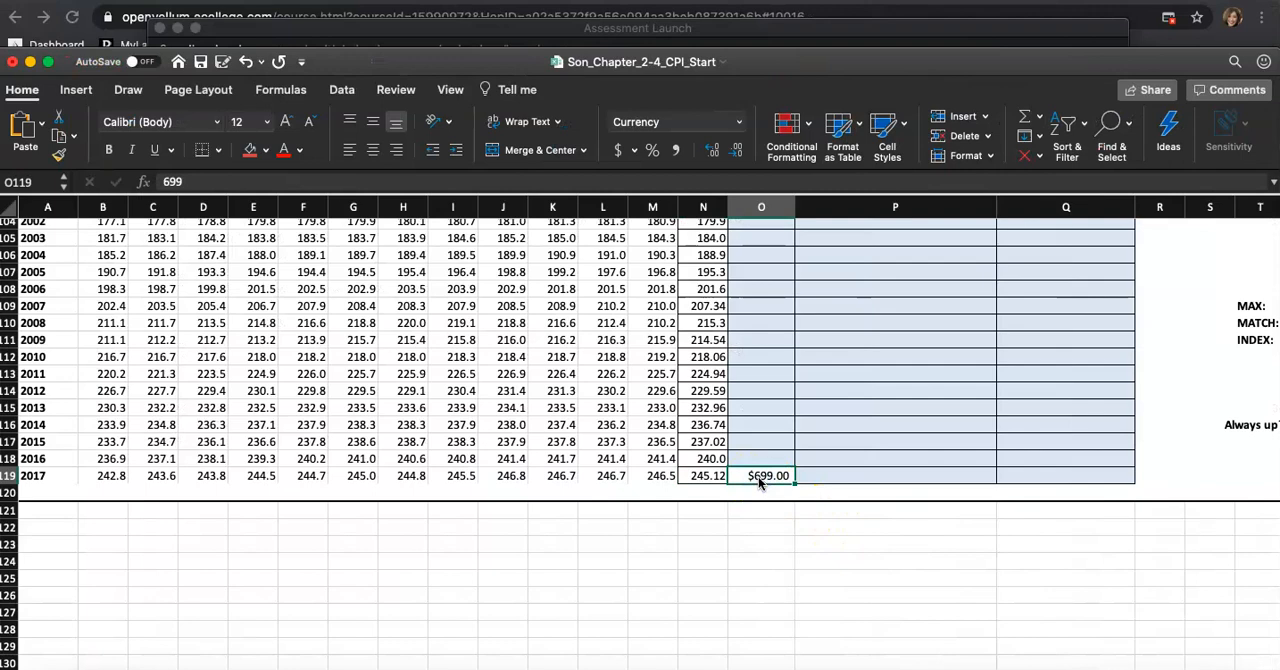
pyautogui.scroll(-1, 759, 483)
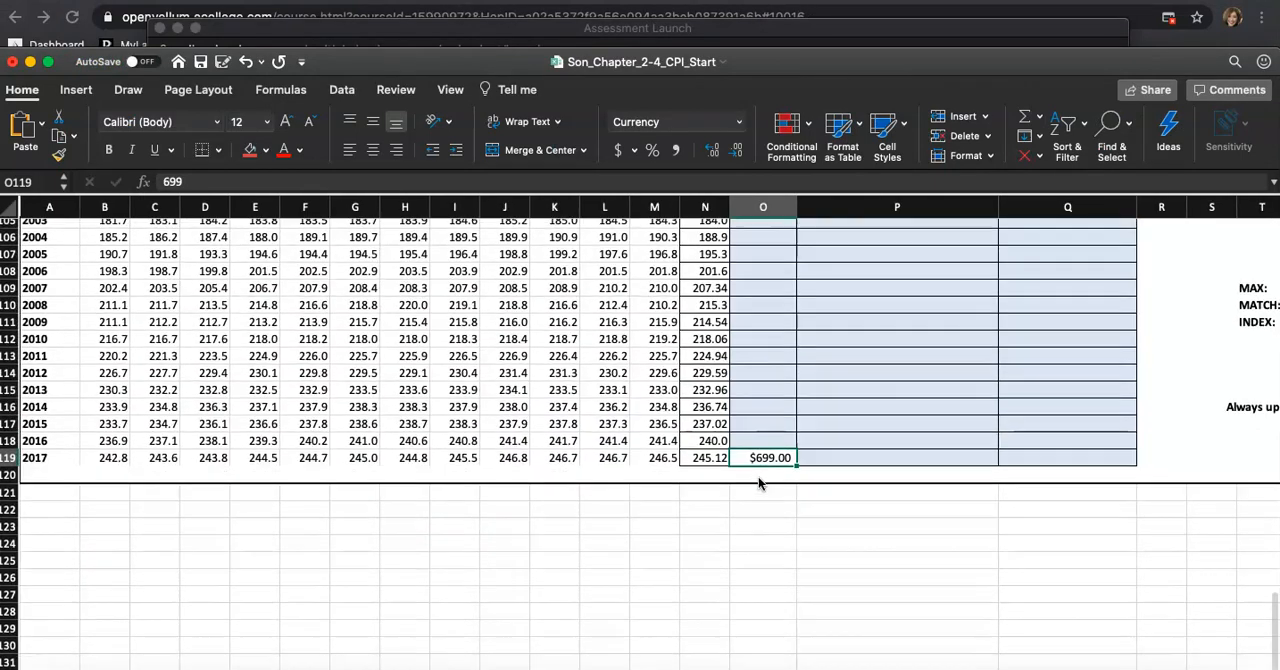
pyautogui.scroll(3, 759, 483)
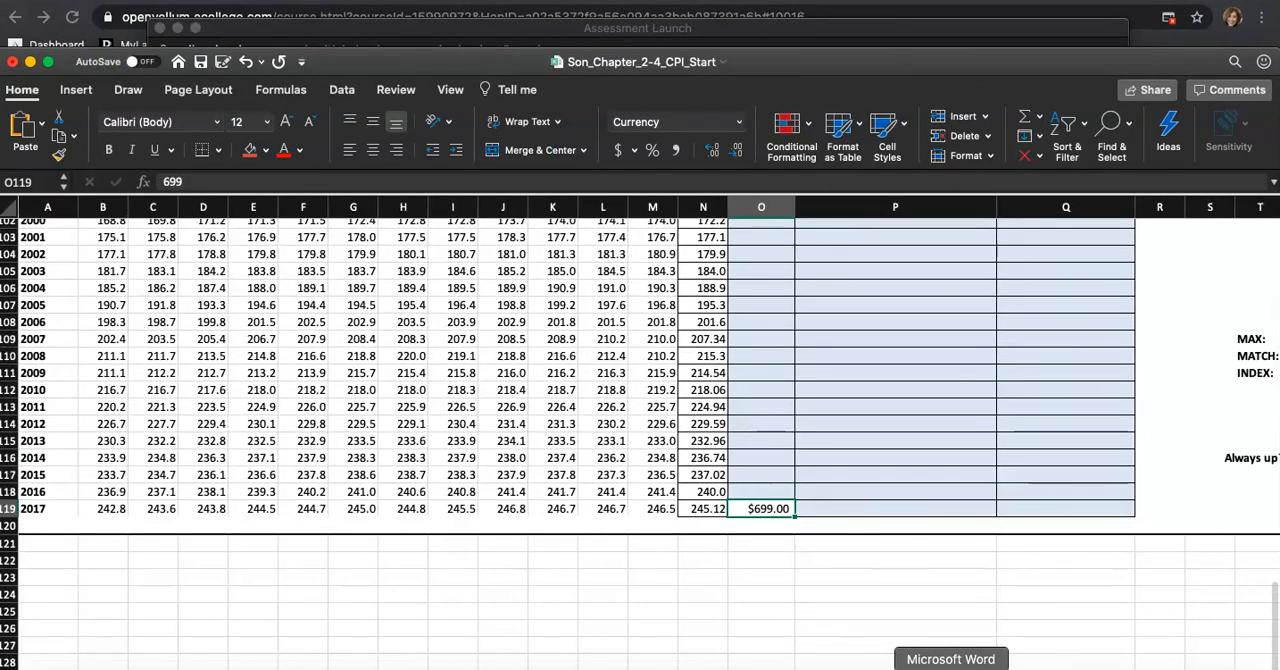
pyautogui.click(950, 668)
pyautogui.moveTo(394, 532); pyautogui.dragTo(725, 520)
pyautogui.write('O119')
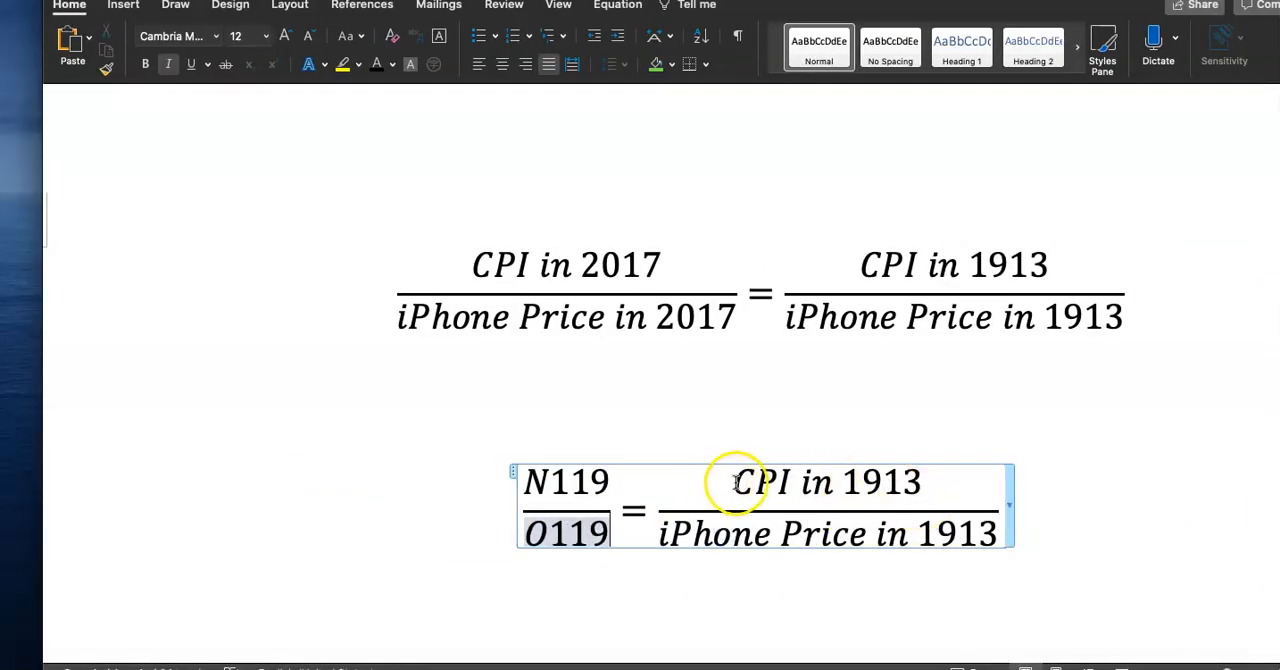
# Replace the 1913 CPI numerator on the right side with the cell reference N15
pyautogui.moveTo(736, 481); pyautogui.dragTo(903, 483)
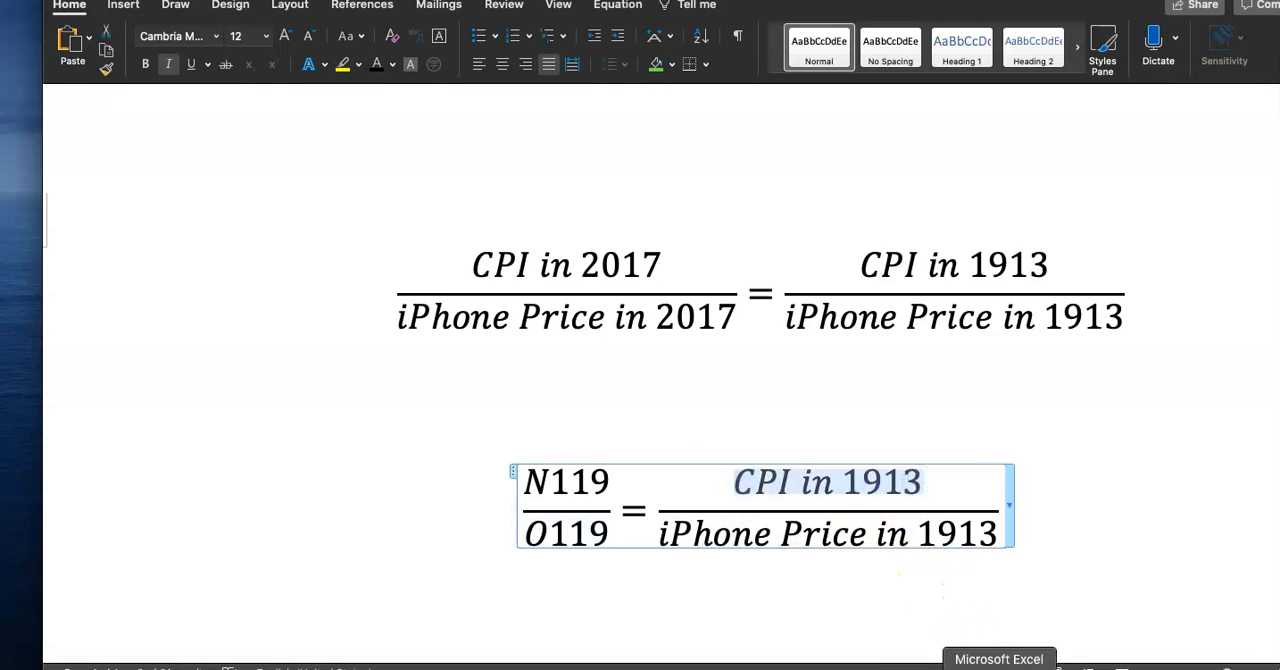
pyautogui.click(999, 666)
pyautogui.scroll(20, 812, 388)
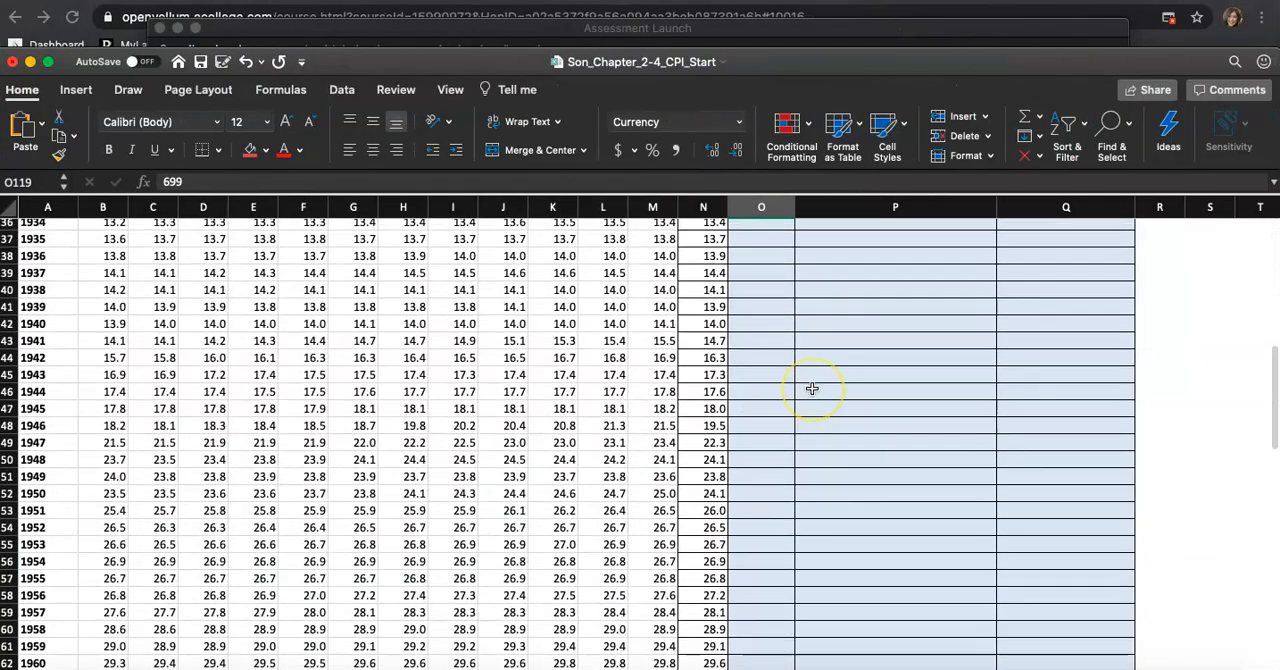
pyautogui.click(714, 512)
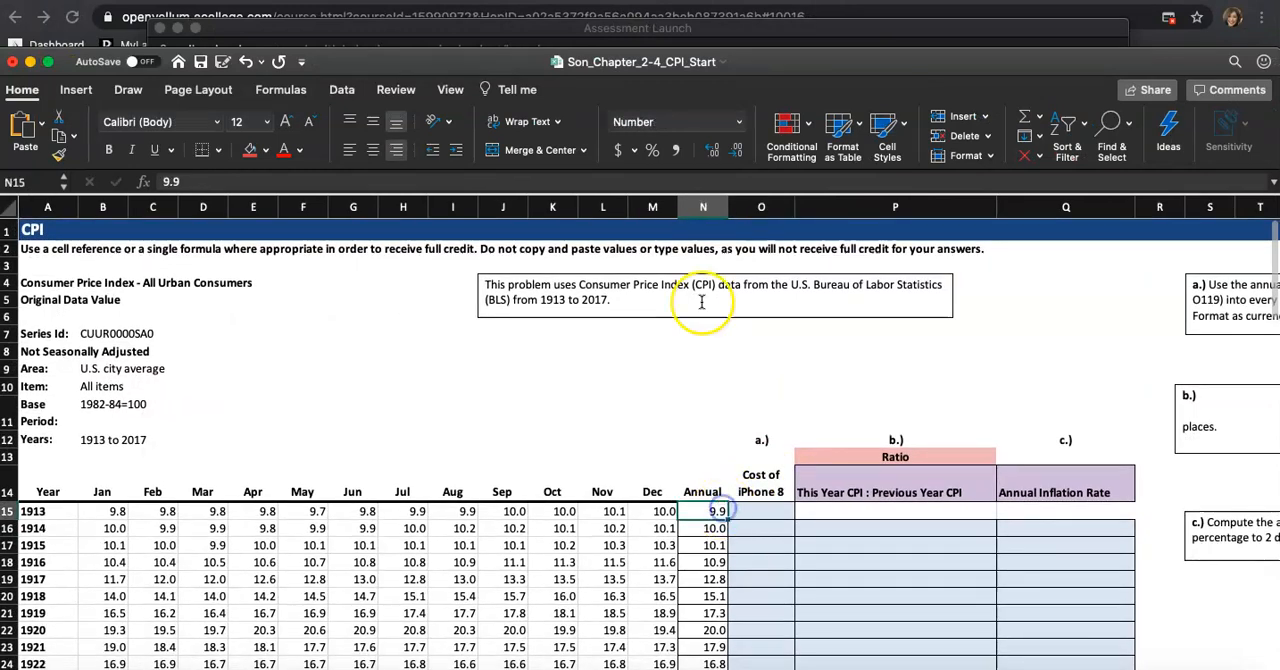
pyautogui.click(696, 206)
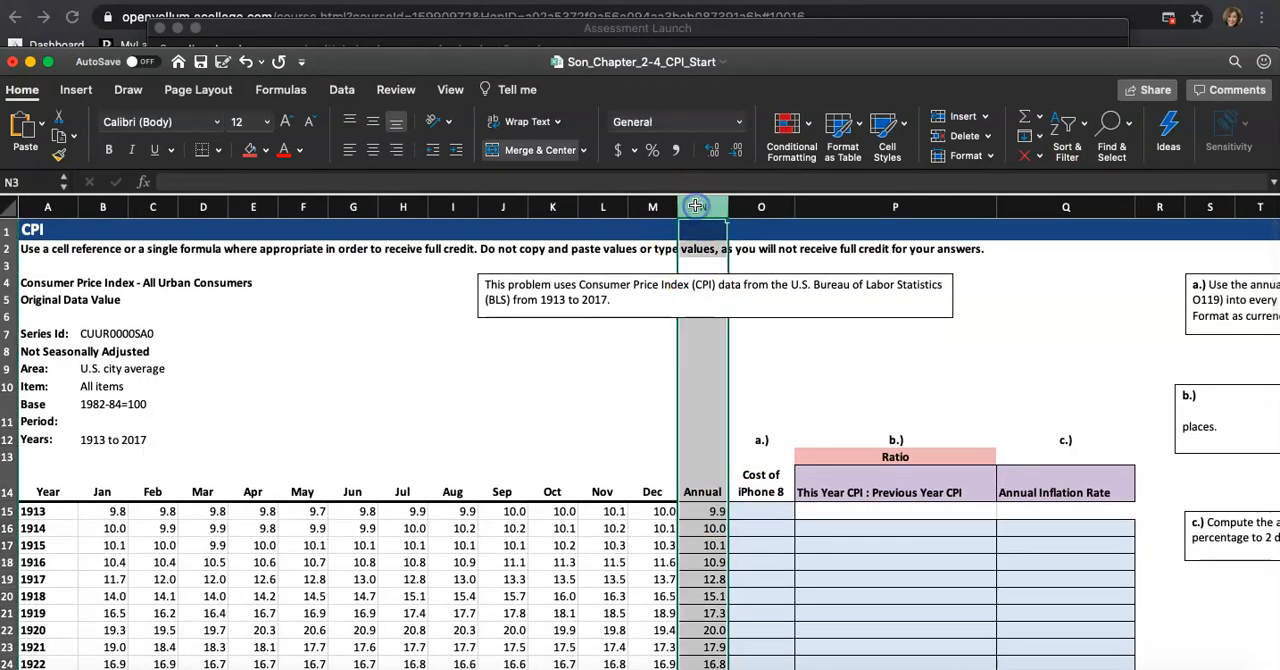
pyautogui.click(9, 511)
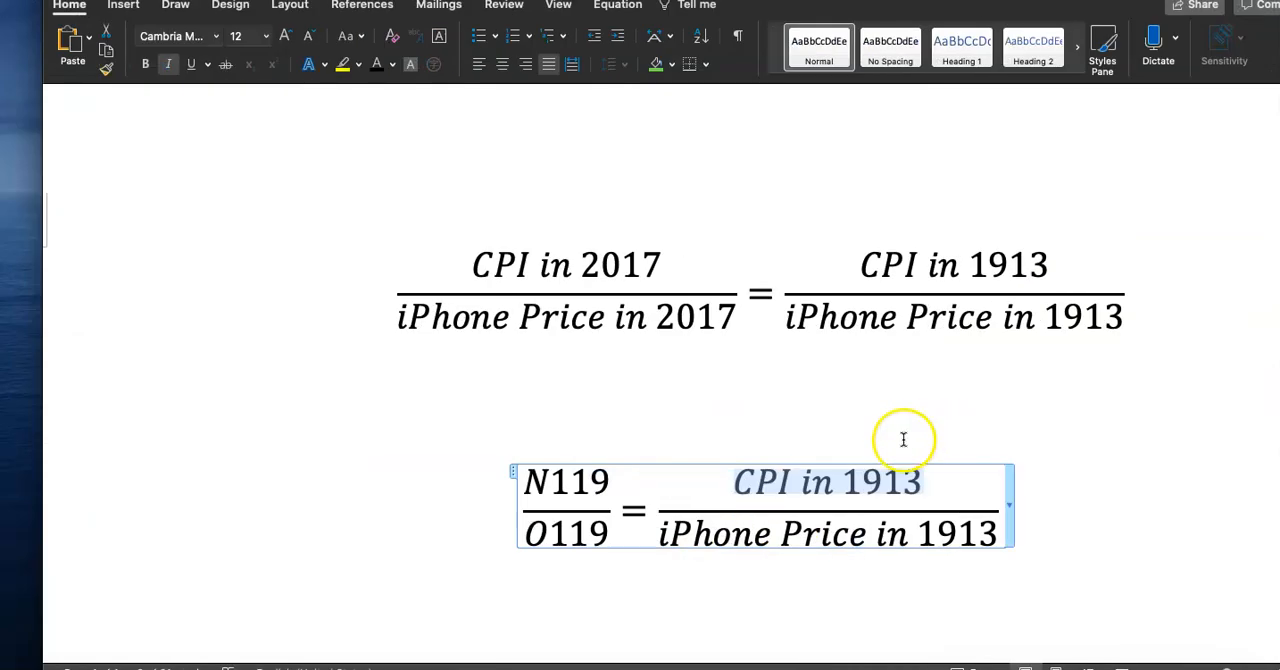
pyautogui.moveTo(922, 482); pyautogui.dragTo(760, 483)
pyautogui.click(915, 471)
pyautogui.write('N15')
# Replace the 1913 iPhone price denominator with the cell reference O15
pyautogui.scroll(-1, 757, 482)
pyautogui.moveTo(664, 482); pyautogui.dragTo(992, 469)
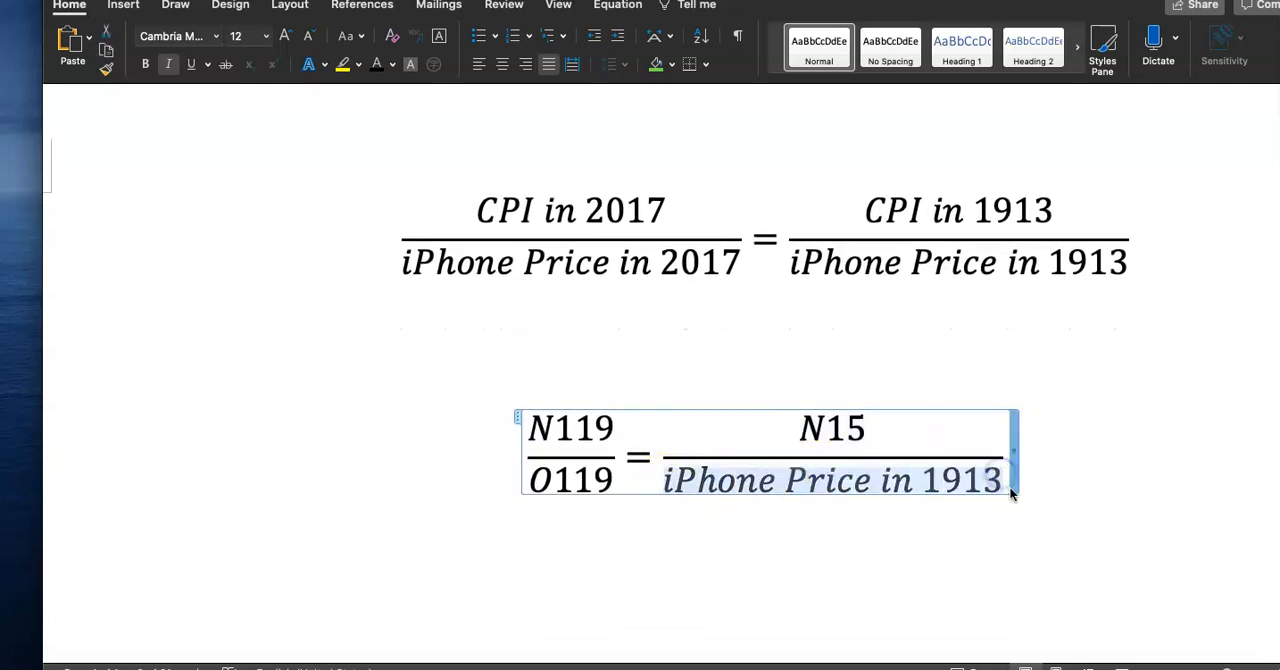
pyautogui.write('O15')
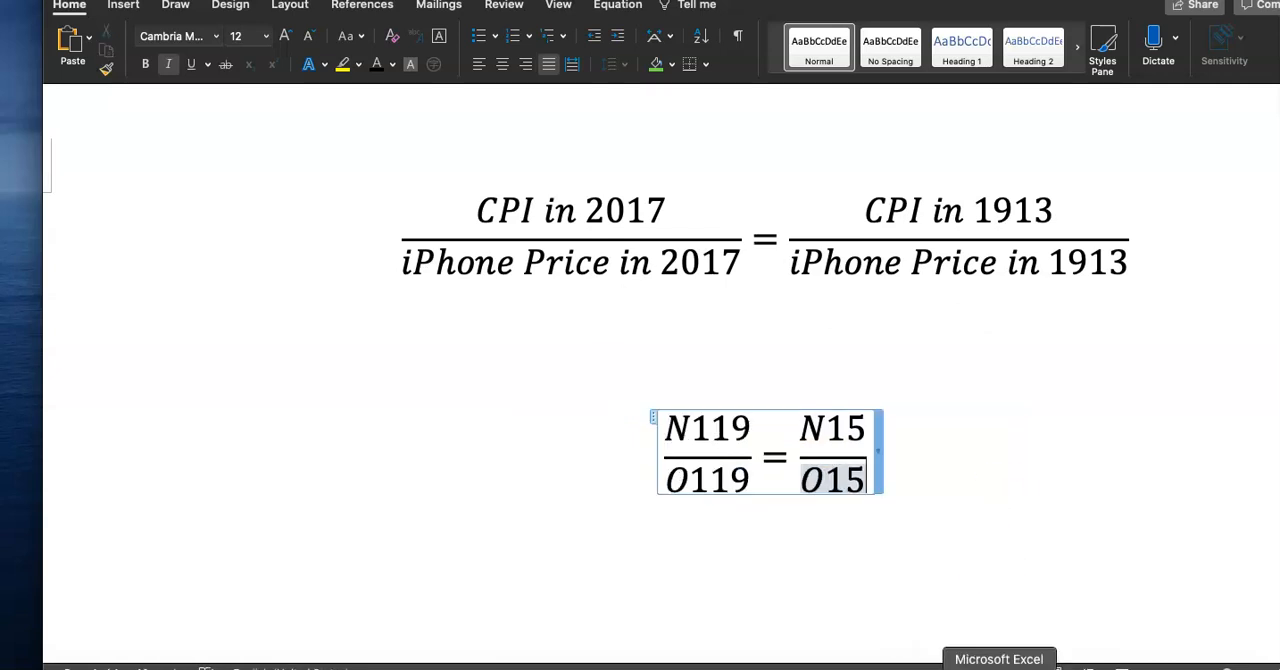
# Examine the empty iPhone 8 cost cell O15 in the 1913 row of the spreadsheet
pyautogui.click(1003, 667)
pyautogui.click(783, 512)
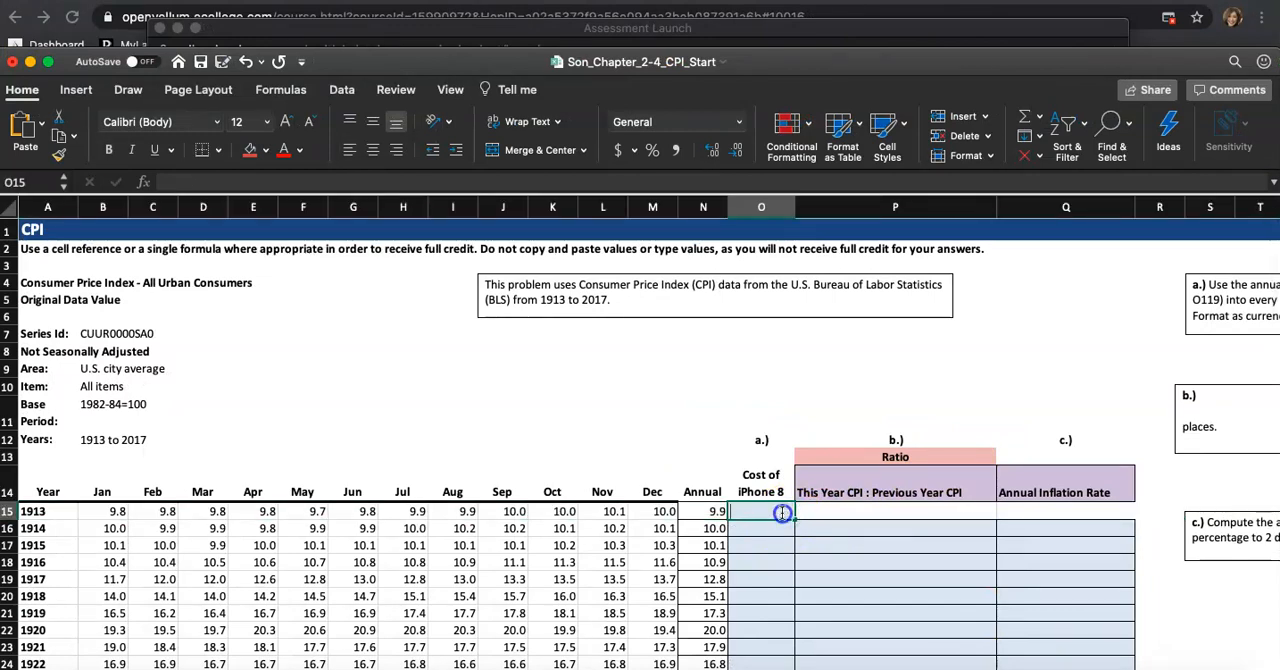
pyautogui.doubleClick(783, 512)
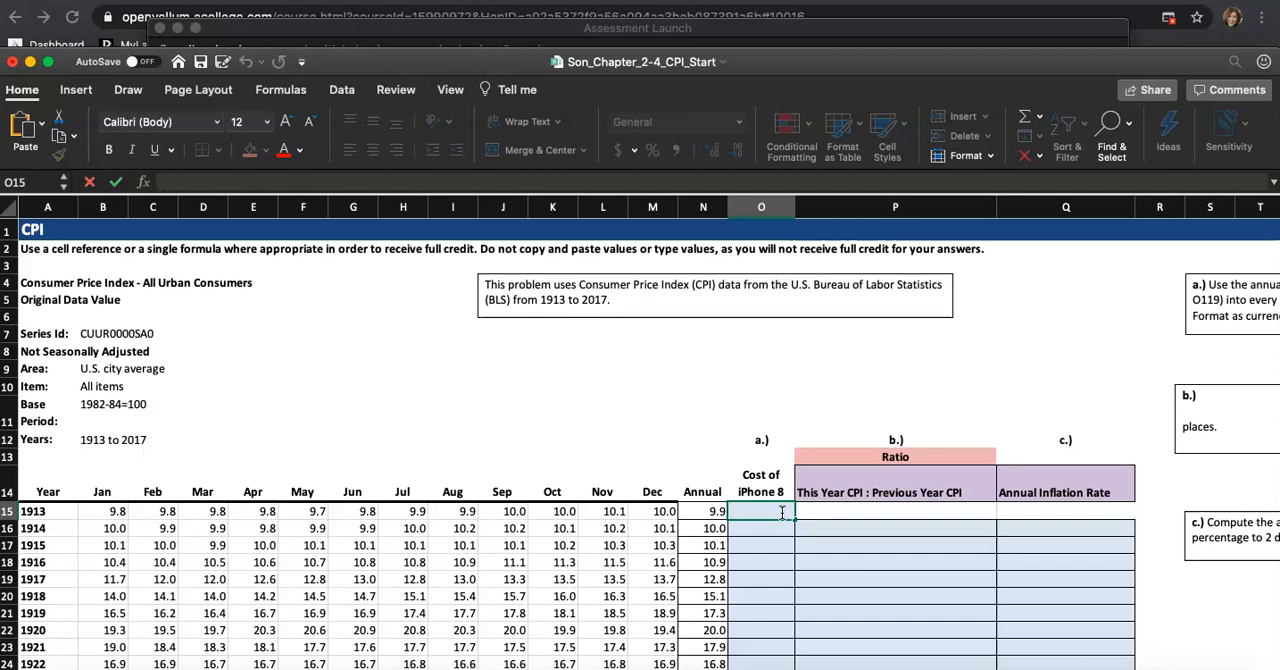
pyautogui.hotkey('ctrl', 'Left')
pyautogui.click(788, 538)
pyautogui.click(903, 508)
pyautogui.scroll(-3, 944, 507)
pyautogui.click(894, 438)
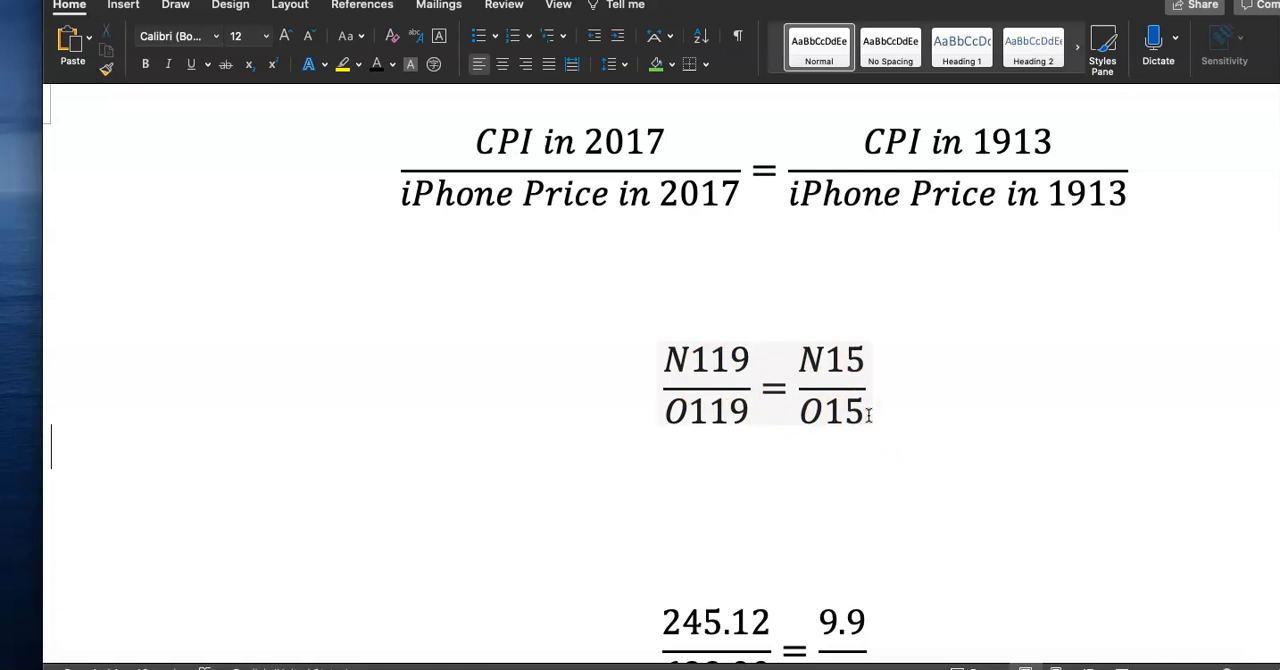
# Insert a new equation below the proportion reading N119 × O15 = N15 × O119
pyautogui.click(741, 471)
pyautogui.click(120, 5)
pyautogui.click(1186, 42)
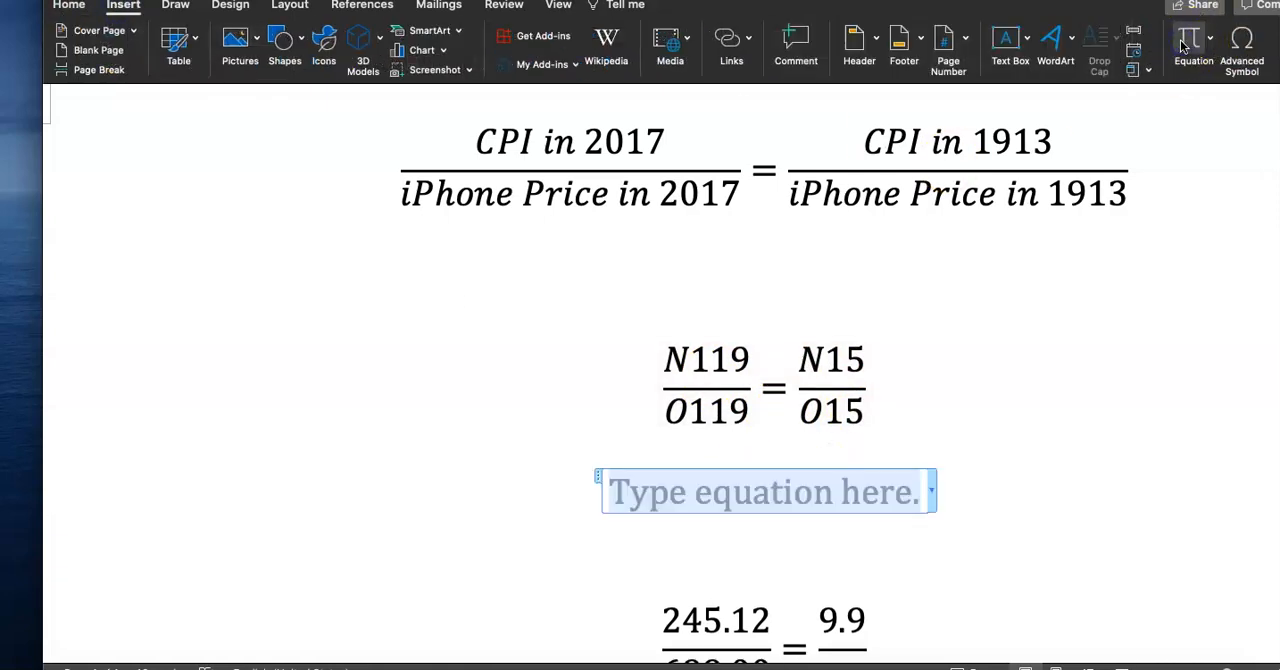
pyautogui.write('N119')
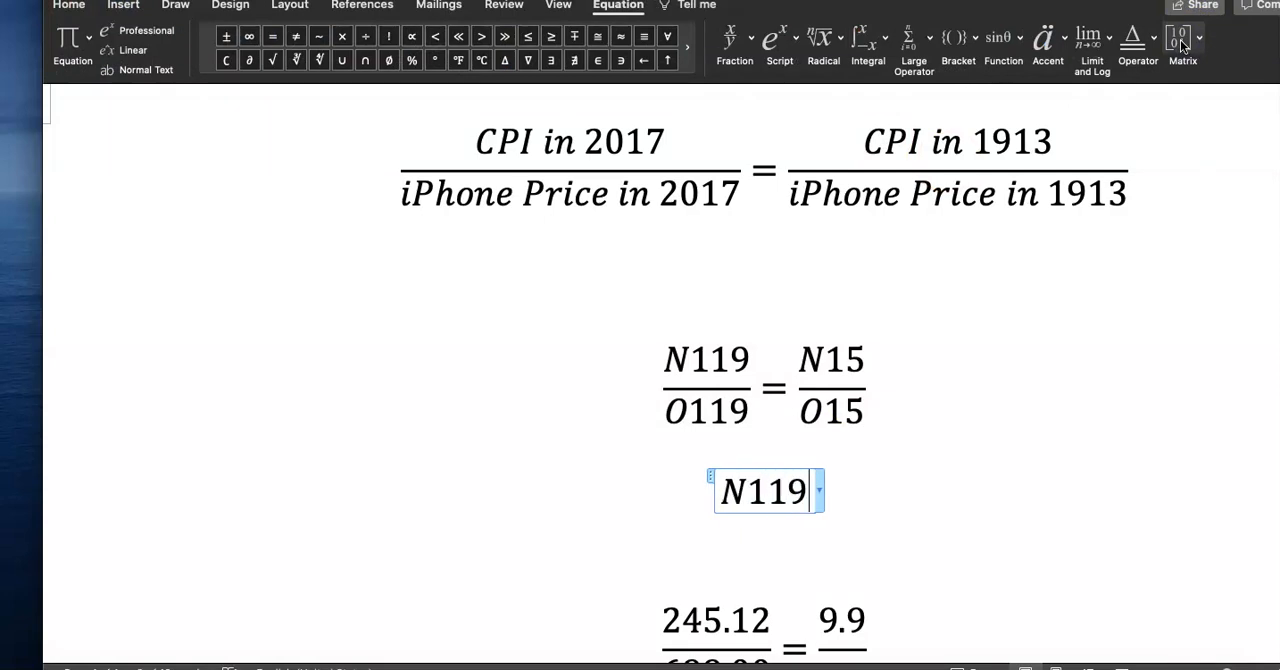
pyautogui.click(343, 39)
pyautogui.write('O11')
pyautogui.press('BackSpace')
pyautogui.write('5 = ')
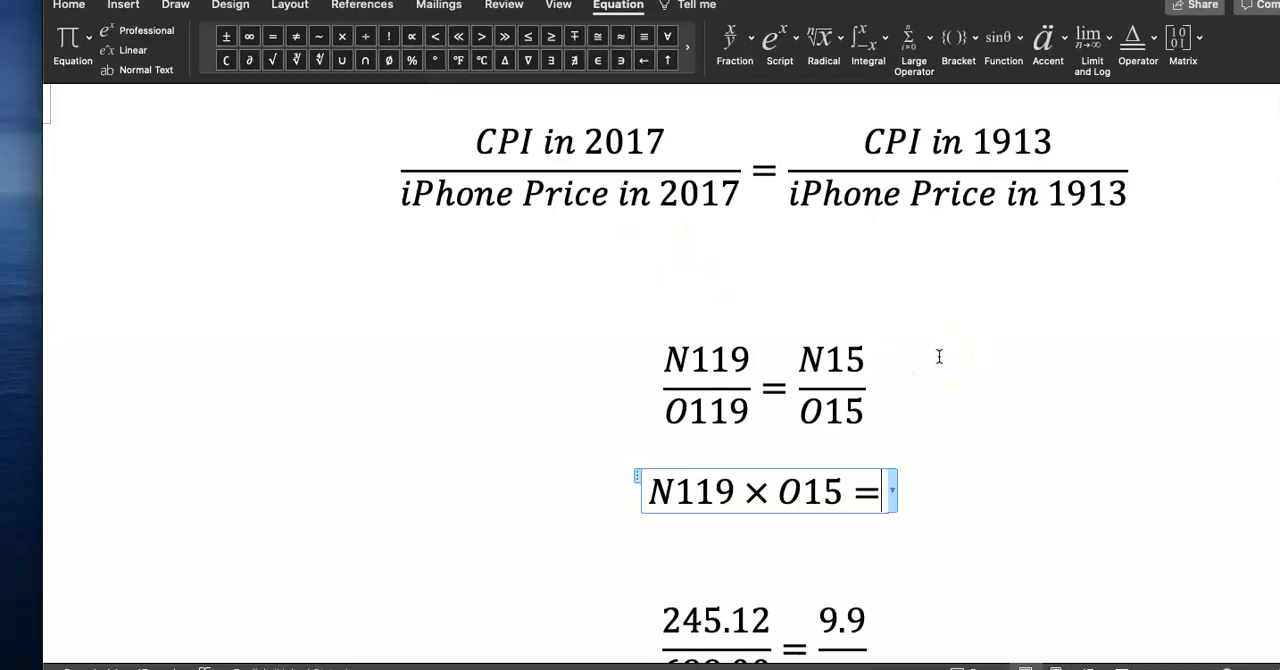
pyautogui.write('N15')
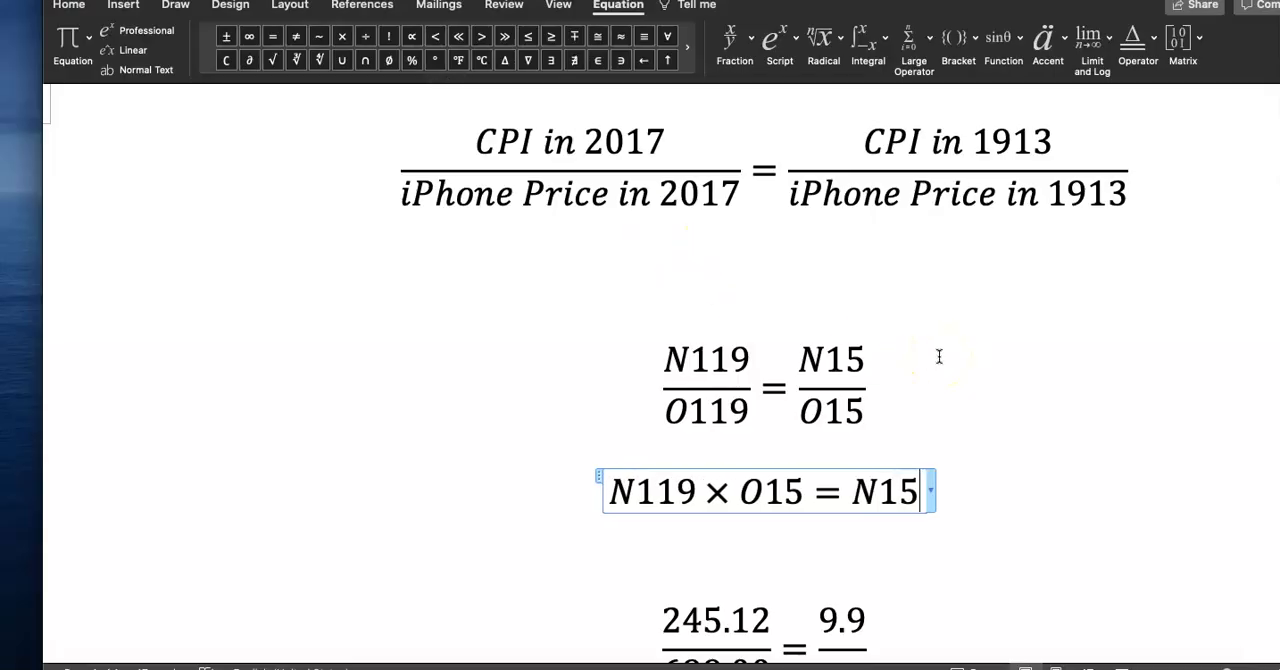
pyautogui.click(342, 37)
pyautogui.write('O119')
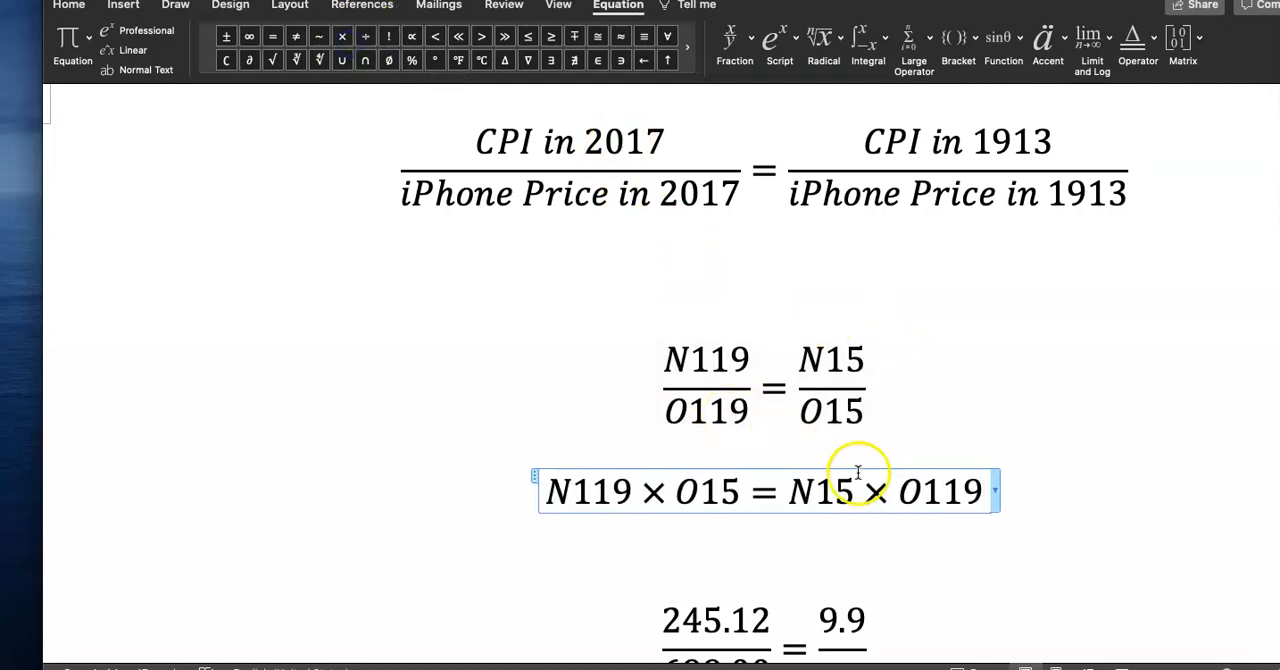
# Highlight O15 in the cross-multiplied equation in yellow
pyautogui.scroll(-2, 857, 477)
pyautogui.moveTo(739, 455); pyautogui.dragTo(679, 457)
pyautogui.click(84, 6)
pyautogui.click(343, 66)
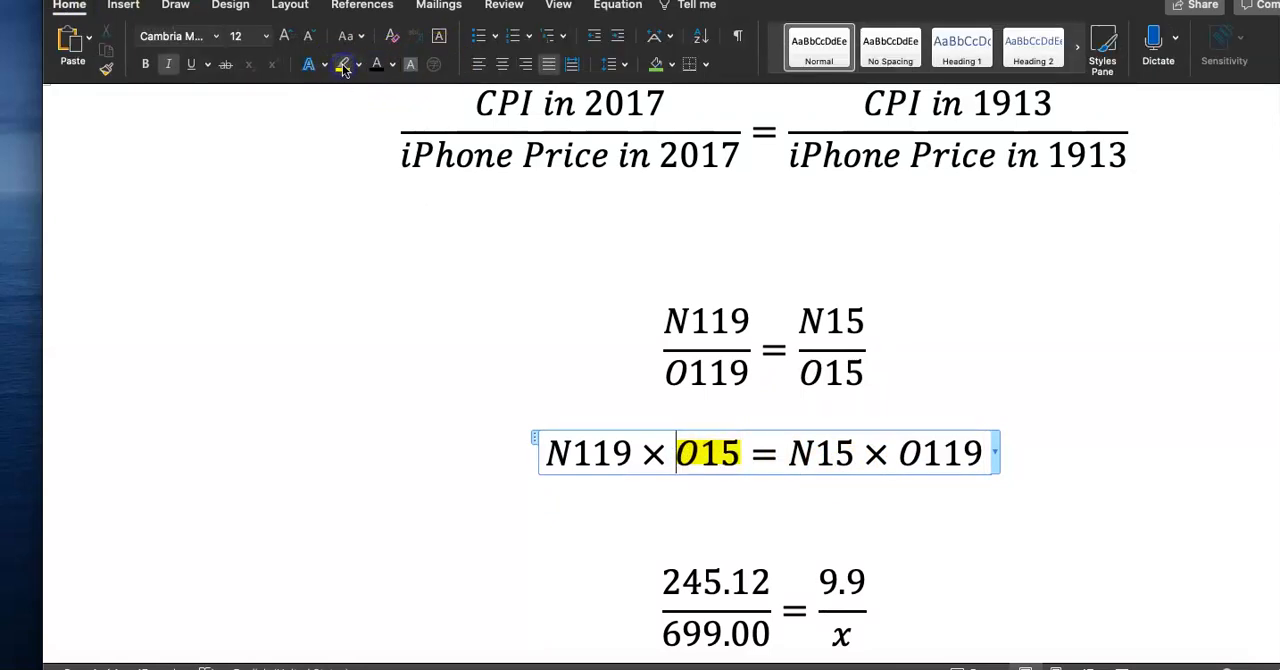
# Add a new line below and insert an equation beginning O15 =
pyautogui.scroll(-1, 700, 460)
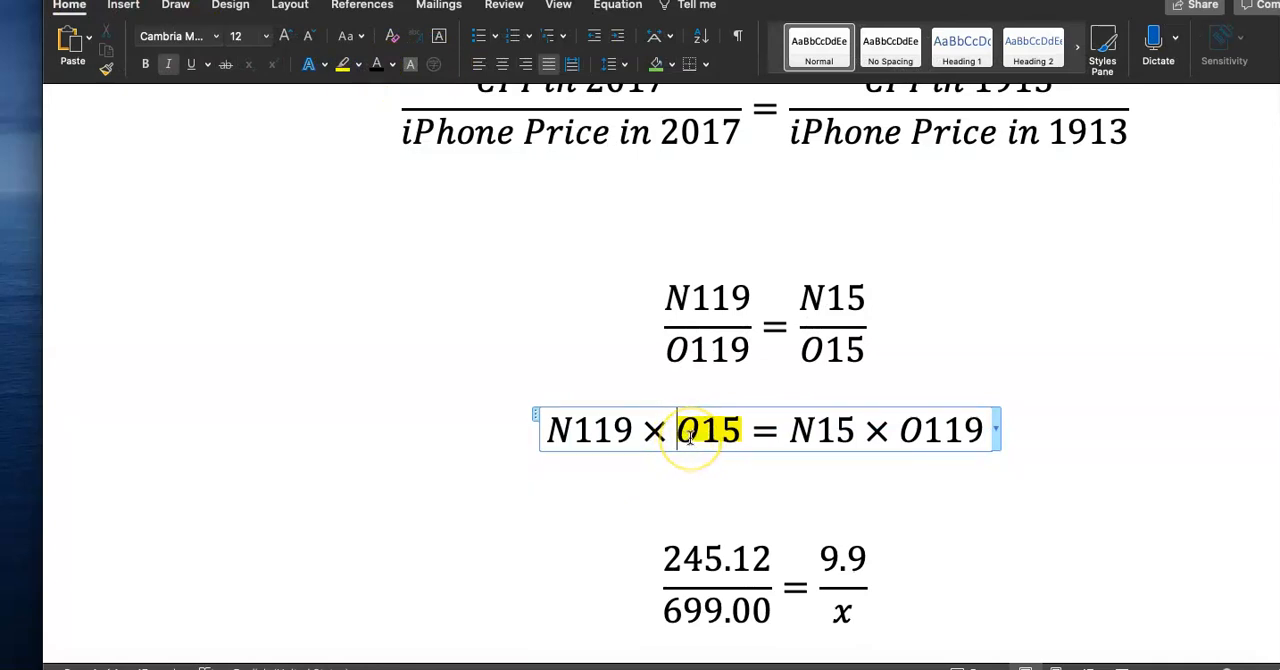
pyautogui.keyDown('shift'); pyautogui.click(538, 436); pyautogui.keyUp('shift')
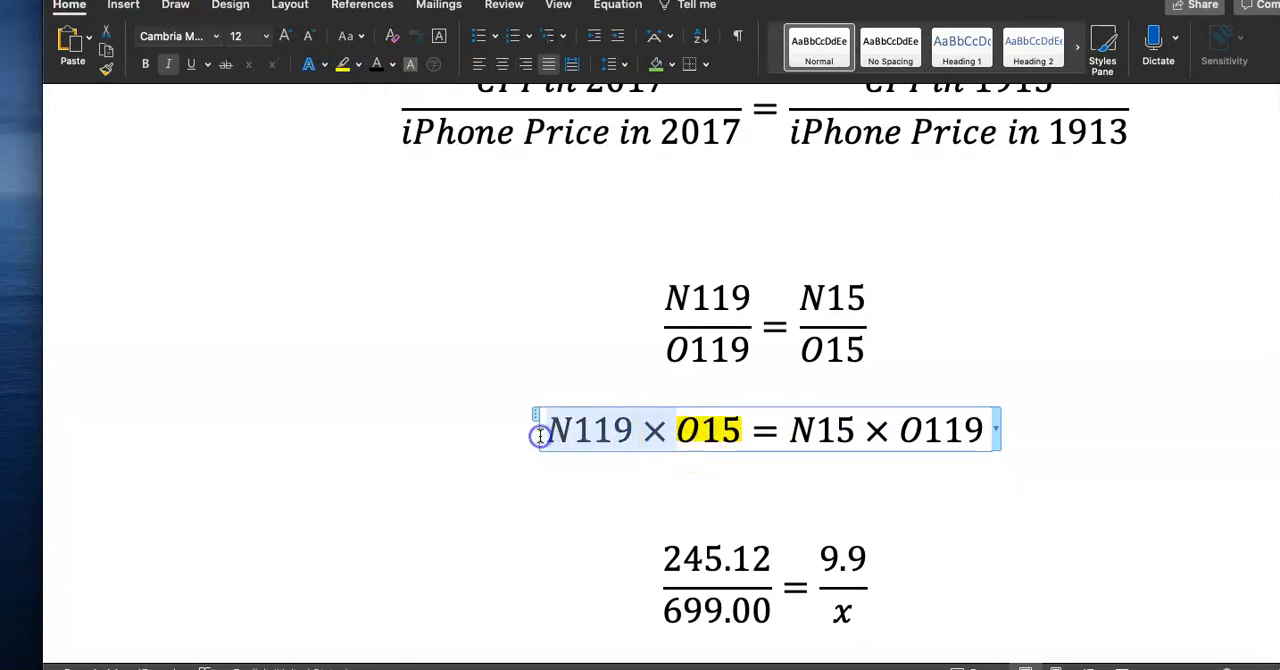
pyautogui.click(610, 509)
pyautogui.click(1059, 418)
pyautogui.press('Return')
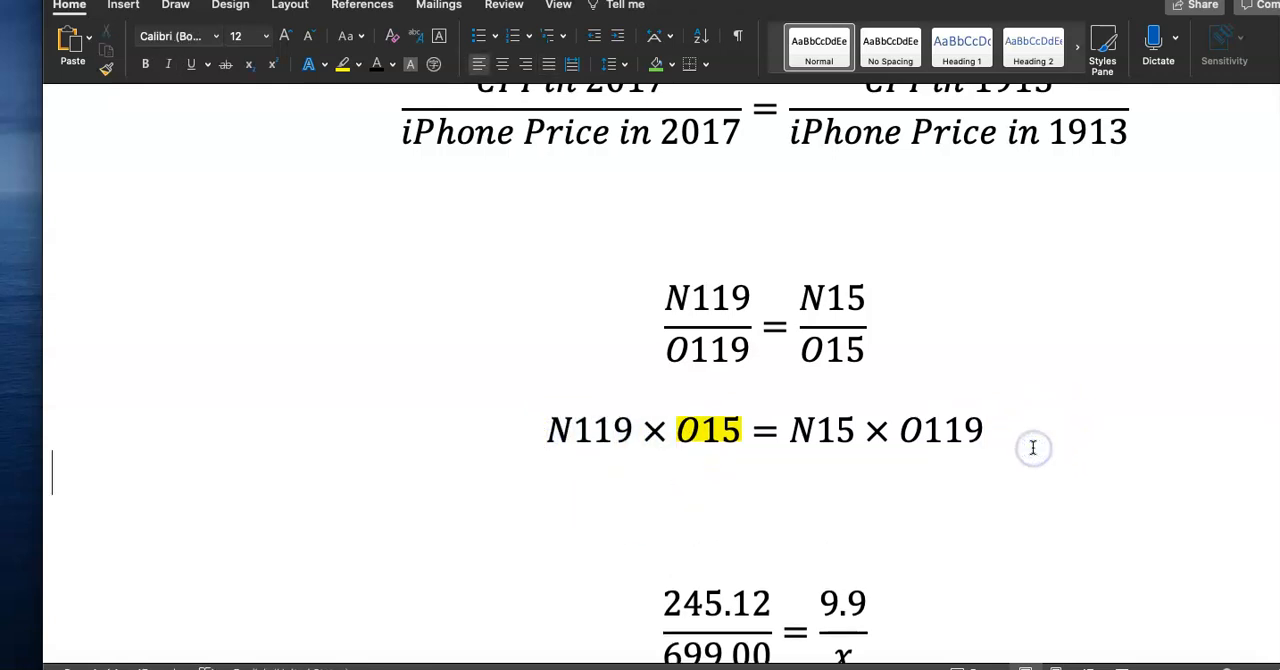
pyautogui.click(122, 8)
pyautogui.click(737, 508)
pyautogui.click(1192, 48)
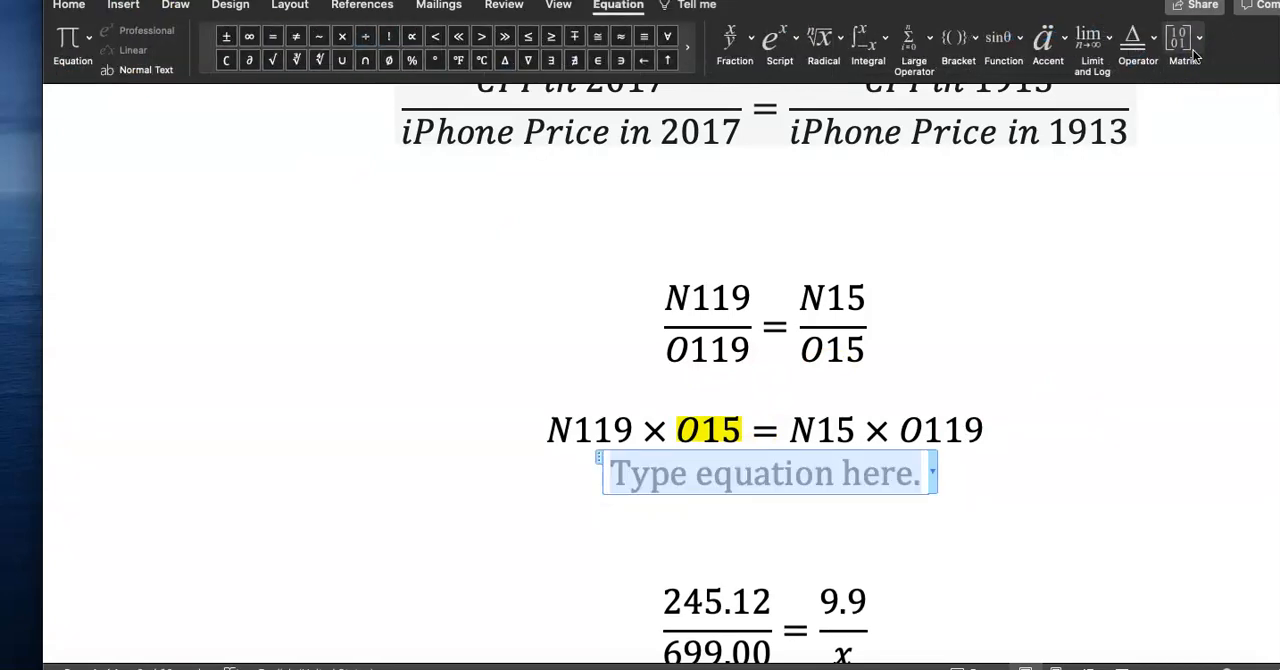
pyautogui.write('O15=')
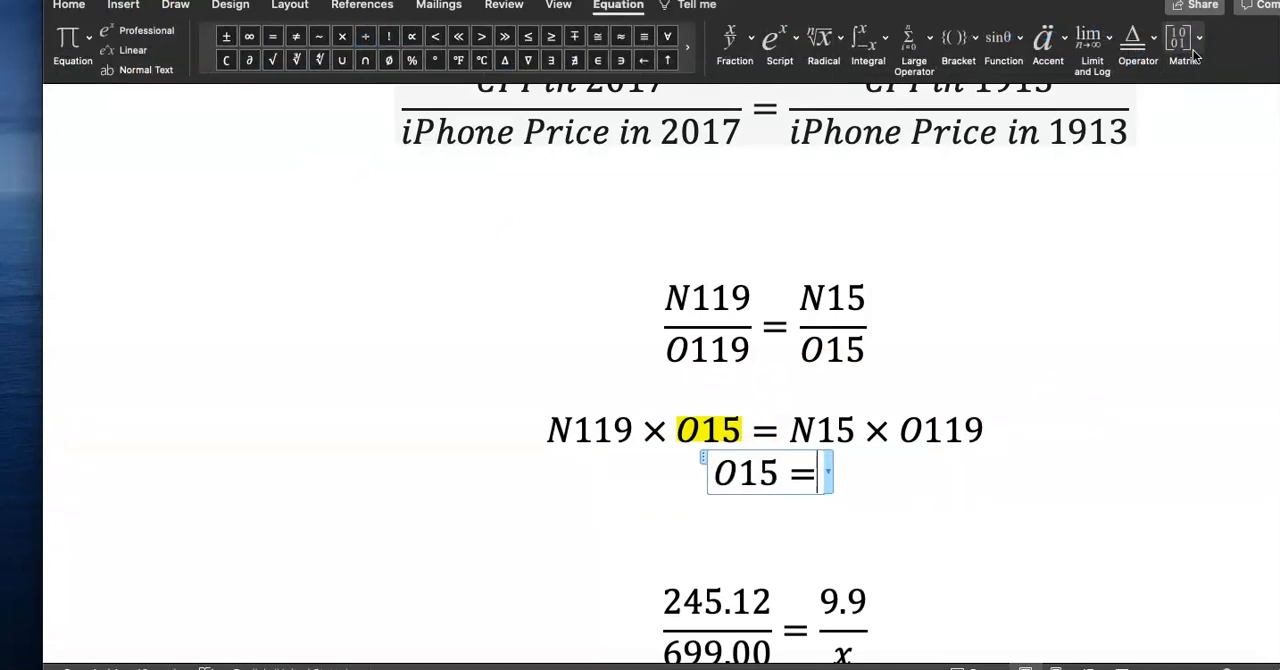
# Complete the solved equation by pasting N15 × O119 after O15 = and turning it into a fraction over N119
pyautogui.moveTo(788, 430); pyautogui.dragTo(960, 430)
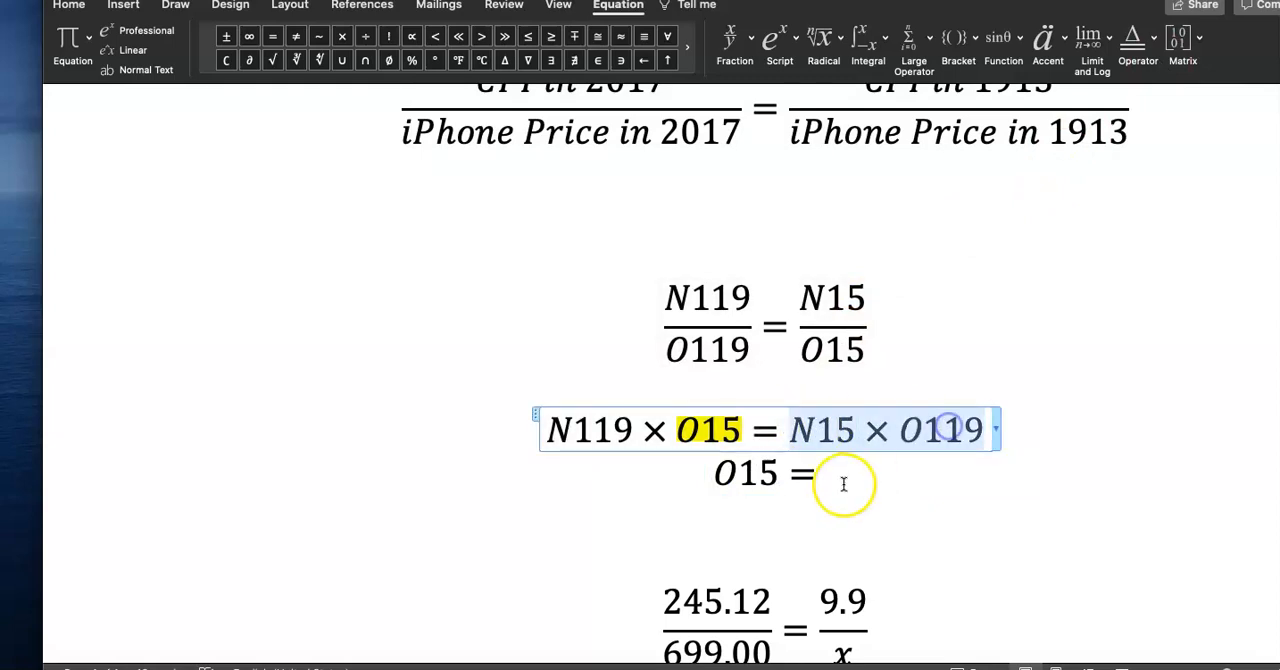
pyautogui.press('super+c')
pyautogui.click(830, 476)
pyautogui.press('super+v')
pyautogui.moveTo(732, 474); pyautogui.dragTo(870, 473)
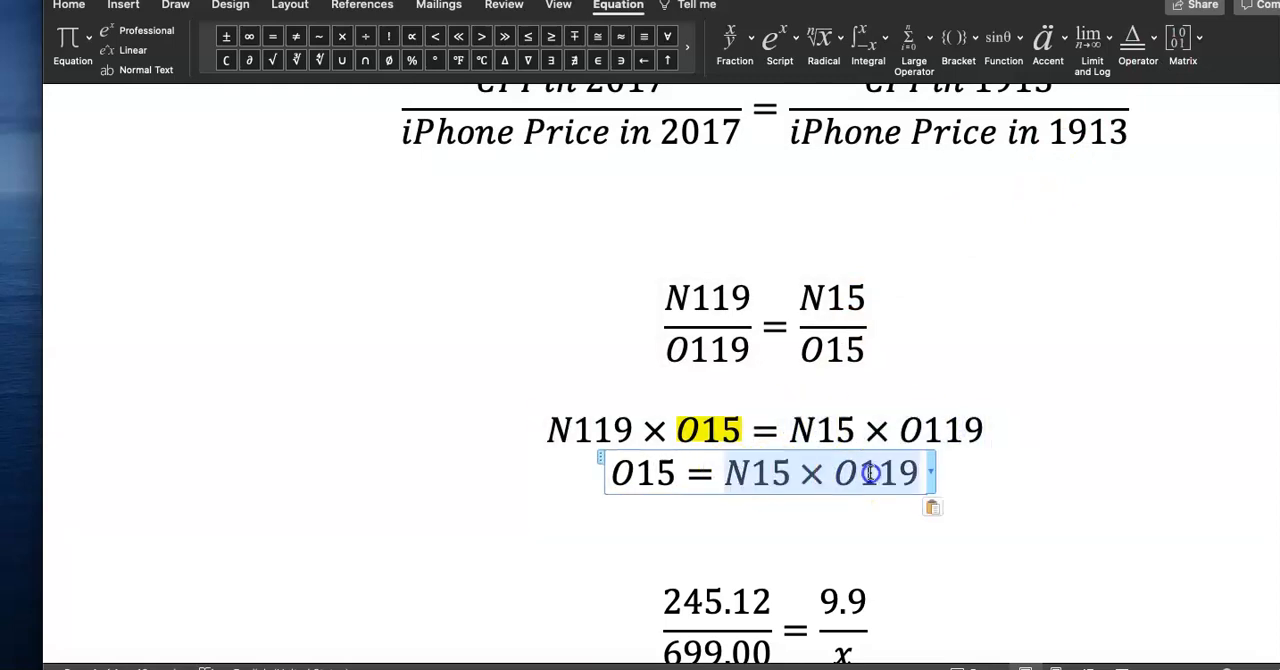
pyautogui.click(725, 45)
pyautogui.click(747, 110)
pyautogui.click(818, 520)
pyautogui.write('N119')
pyautogui.click(914, 510)
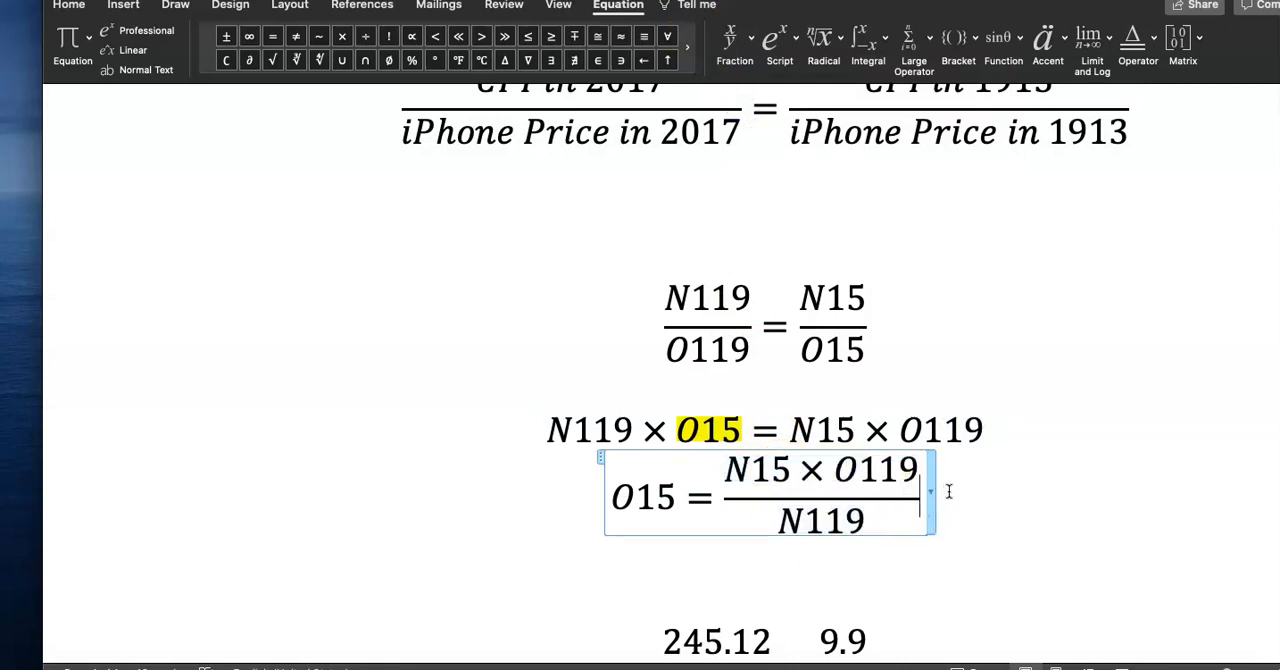
# Extend the solved equation with = N15 × O119 ÷ N119 as an inline form
pyautogui.write('=')
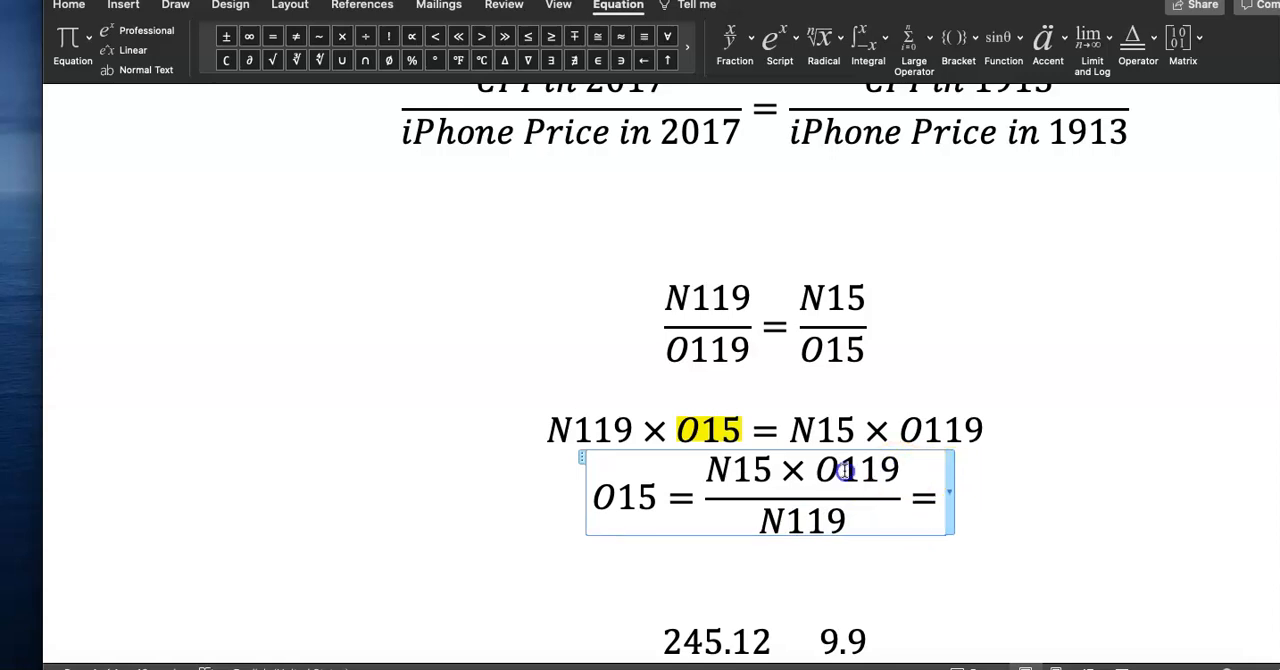
pyautogui.moveTo(843, 471); pyautogui.dragTo(706, 471)
pyautogui.press('super+c')
pyautogui.click(924, 497)
pyautogui.press('super+v')
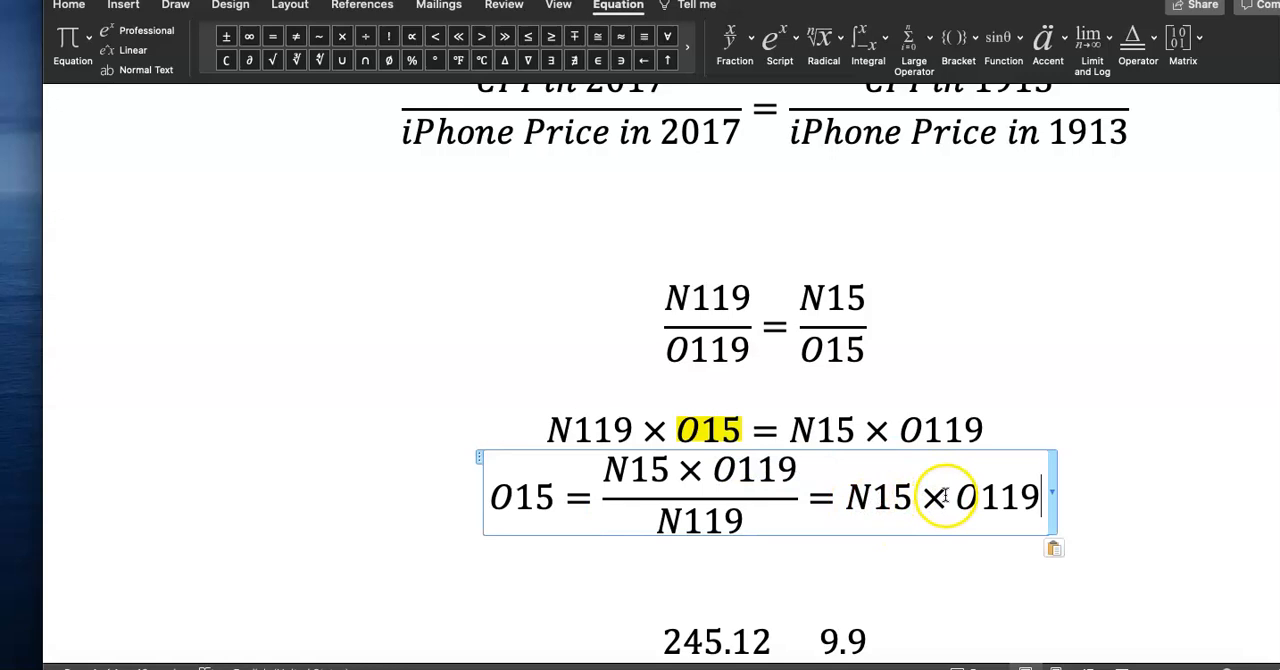
pyautogui.click(366, 37)
pyautogui.write('N119')
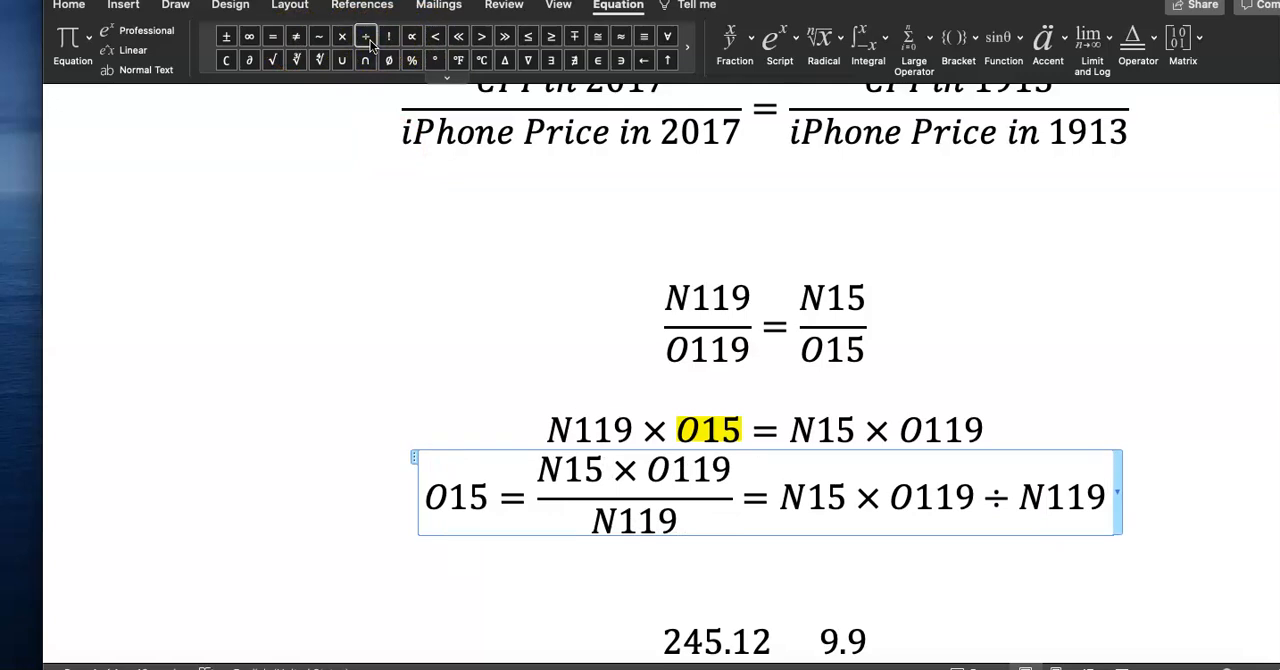
# Insert a blank line between the cross-multiplied equation and the solved equation
pyautogui.click(593, 586)
pyautogui.moveTo(427, 498); pyautogui.dragTo(483, 503)
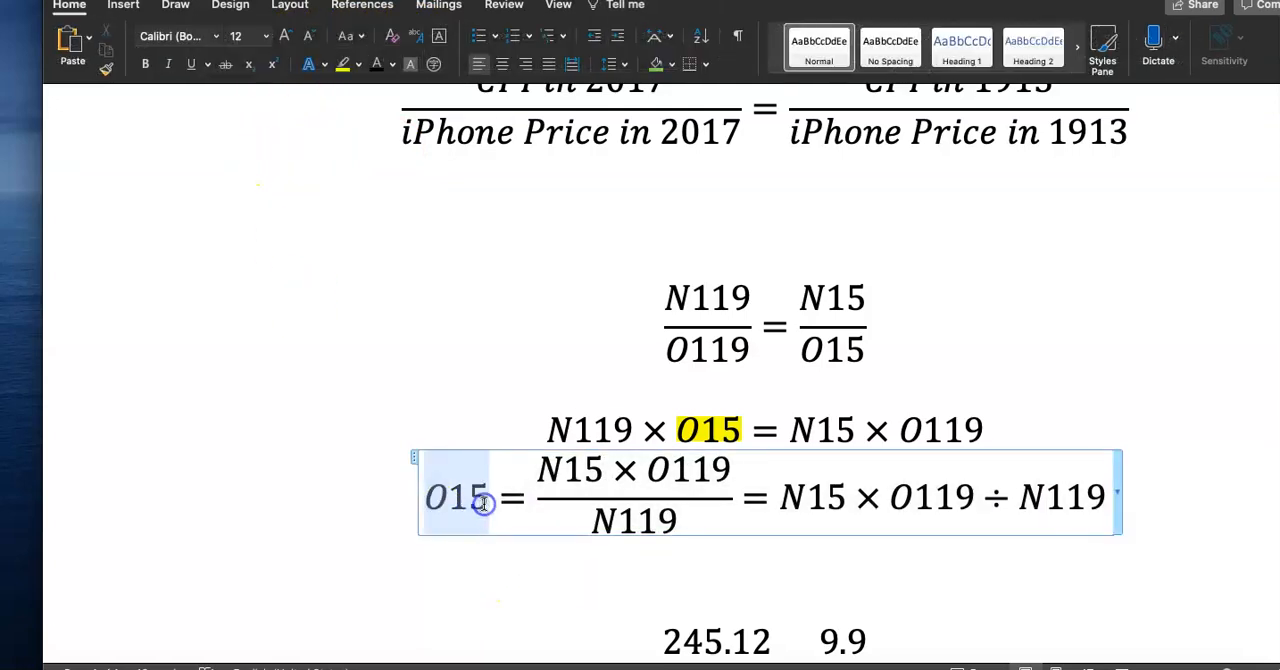
pyautogui.moveTo(782, 497); pyautogui.dragTo(1104, 498)
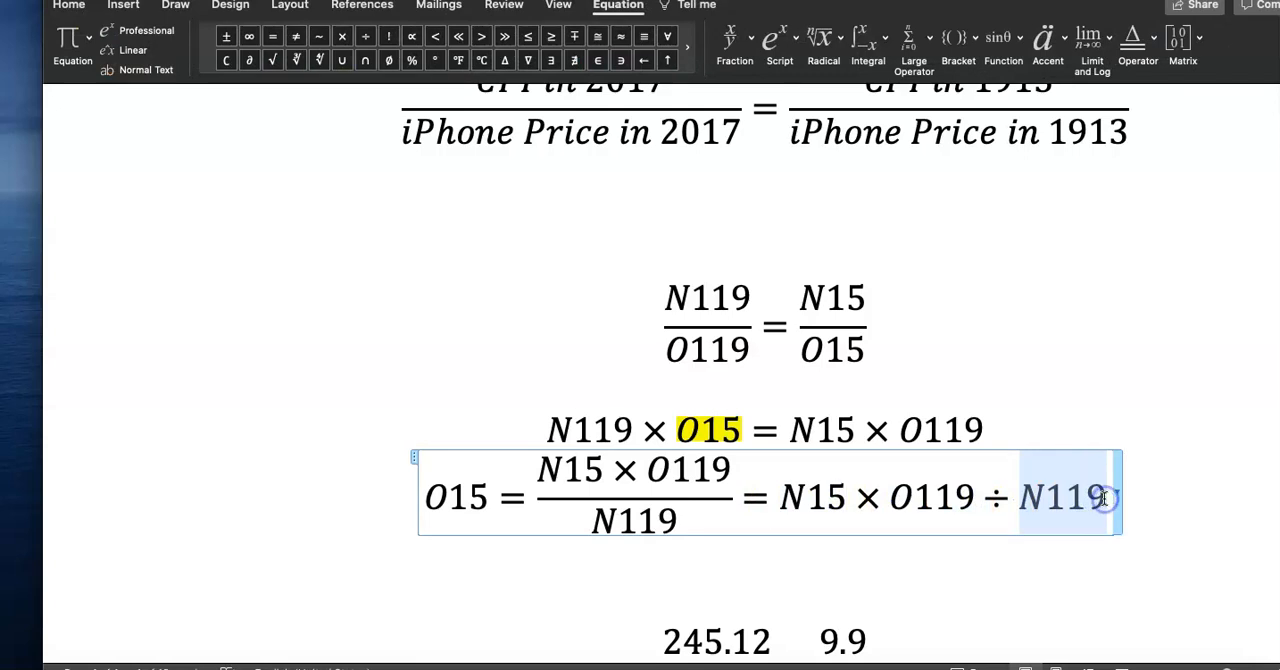
pyautogui.click(1171, 494)
pyautogui.click(1134, 430)
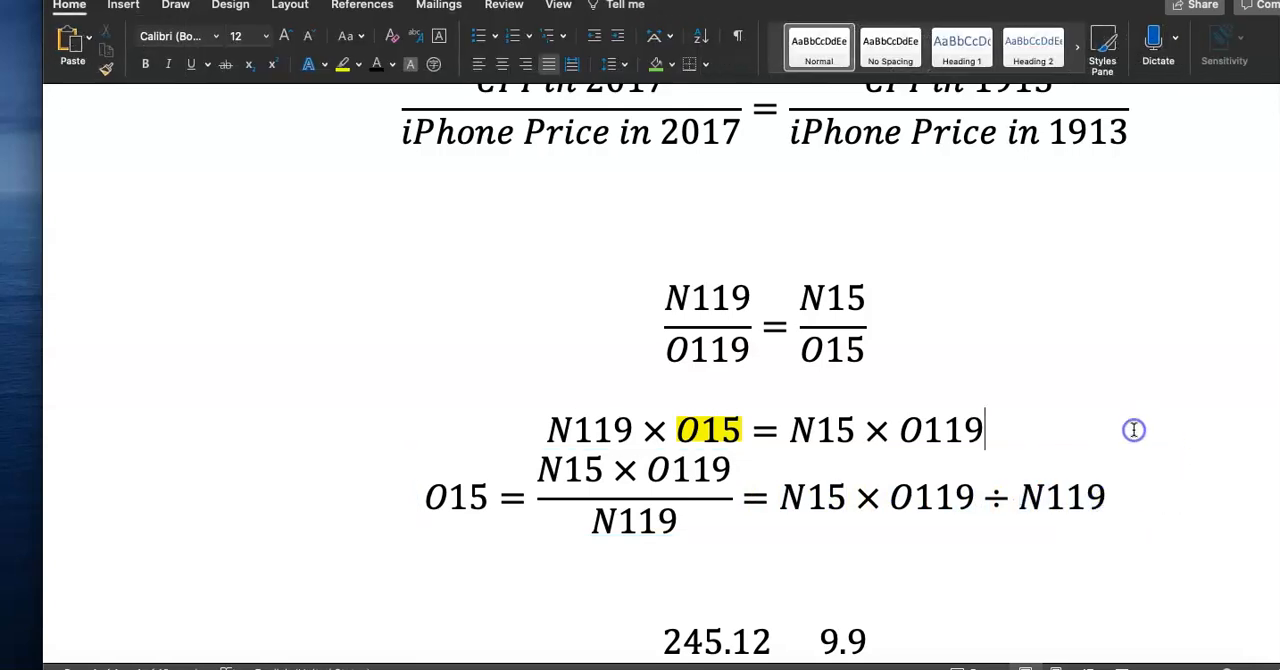
pyautogui.press('Return')
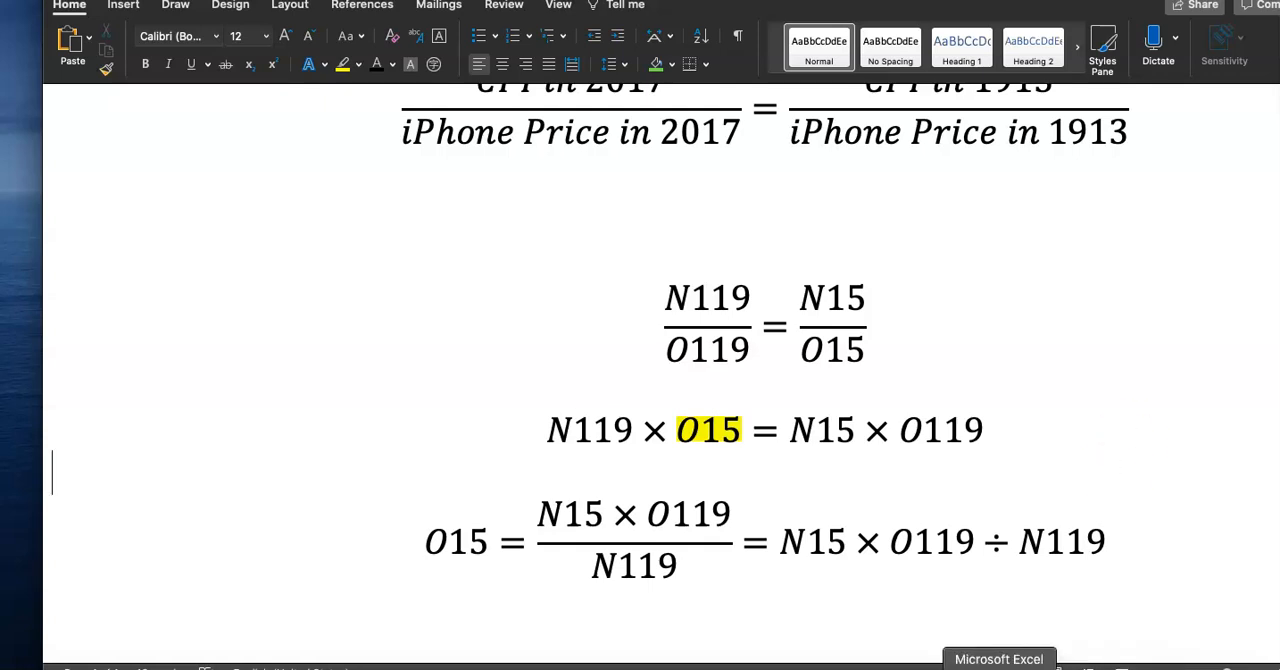
# Paste the expression N15 × O119 ÷ N119 from the document into spreadsheet cell O15 as a formula
pyautogui.click(999, 667)
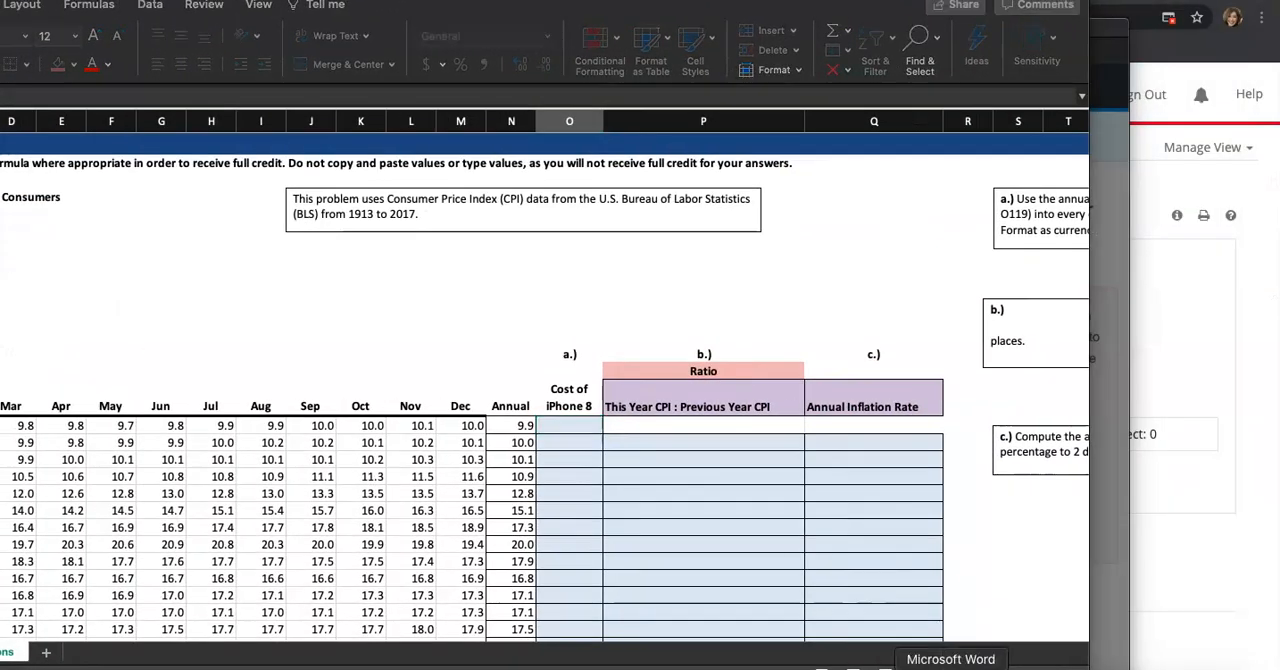
pyautogui.click(971, 667)
pyautogui.moveTo(738, 538); pyautogui.dragTo(1090, 543)
pyautogui.click(999, 667)
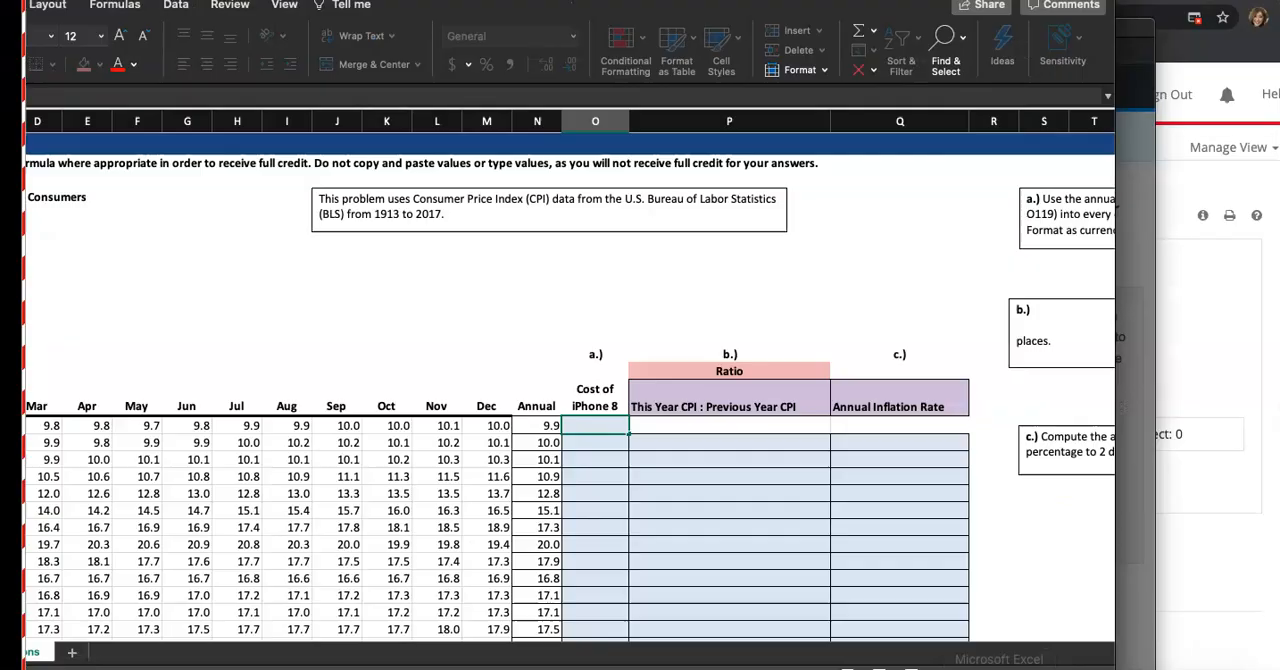
pyautogui.click(586, 427)
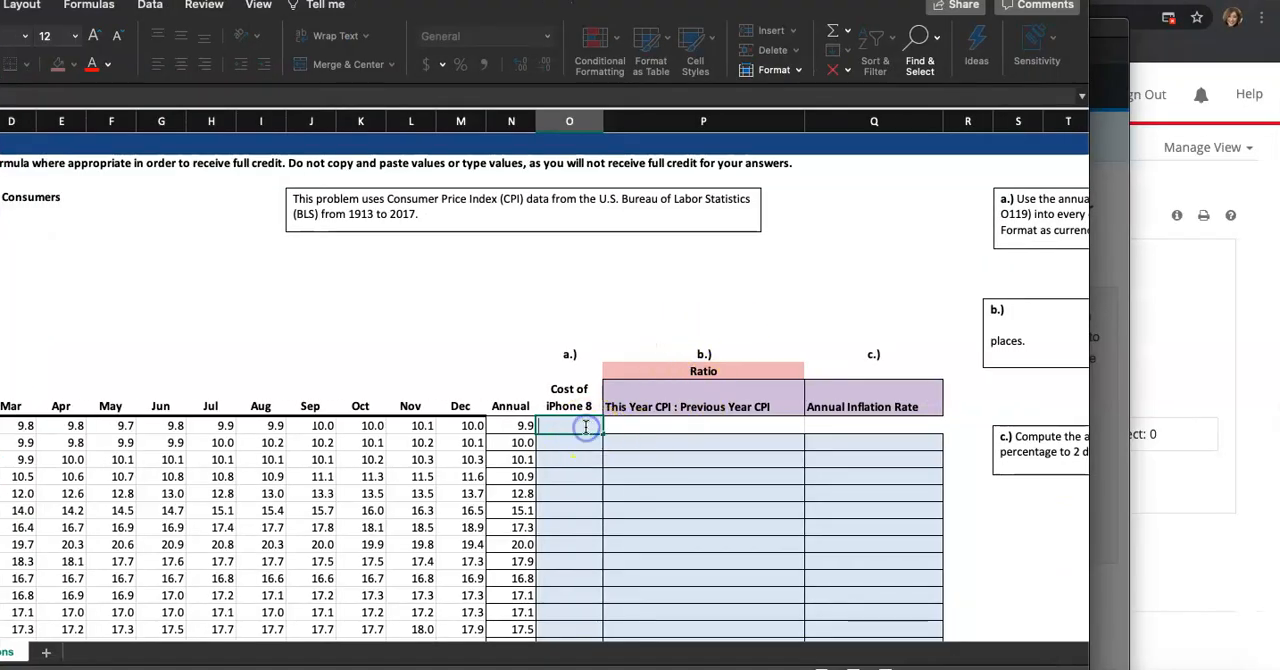
pyautogui.press('super+v')
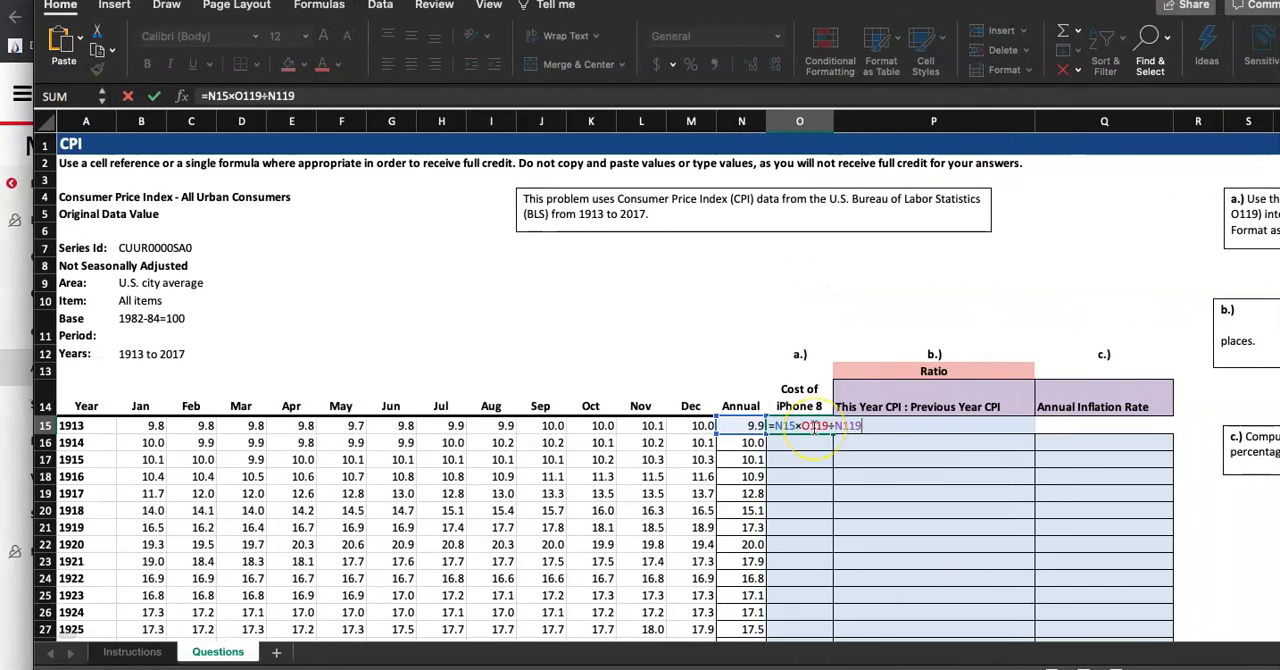
# Replace the ÷ with / in the O15 formula and enter it
pyautogui.press('BackSpace')
pyautogui.write('/')
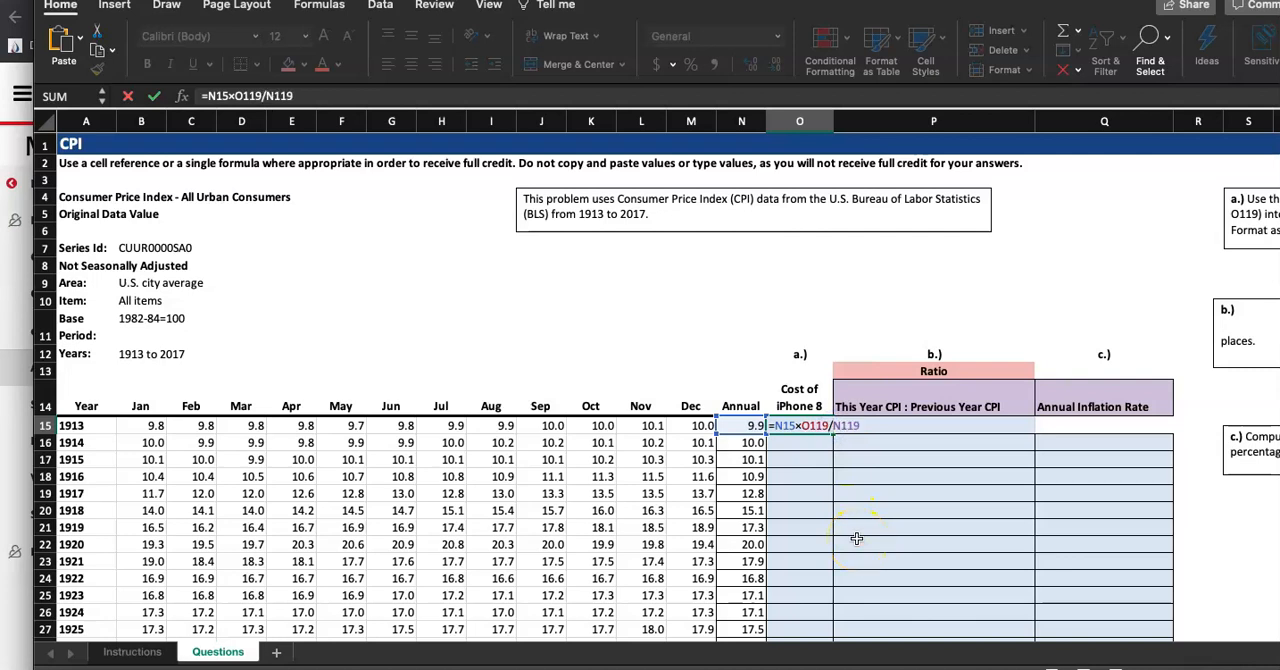
pyautogui.click(950, 662)
pyautogui.scroll(-3, 910, 510)
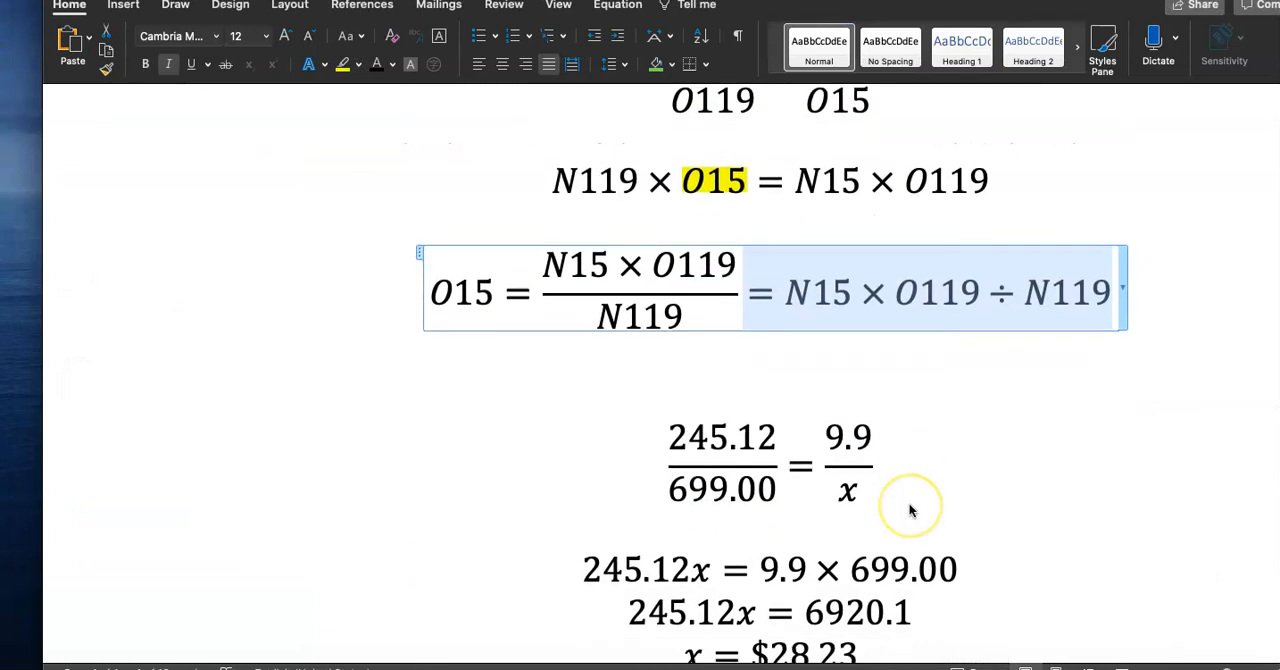
pyautogui.scroll(-3, 910, 510)
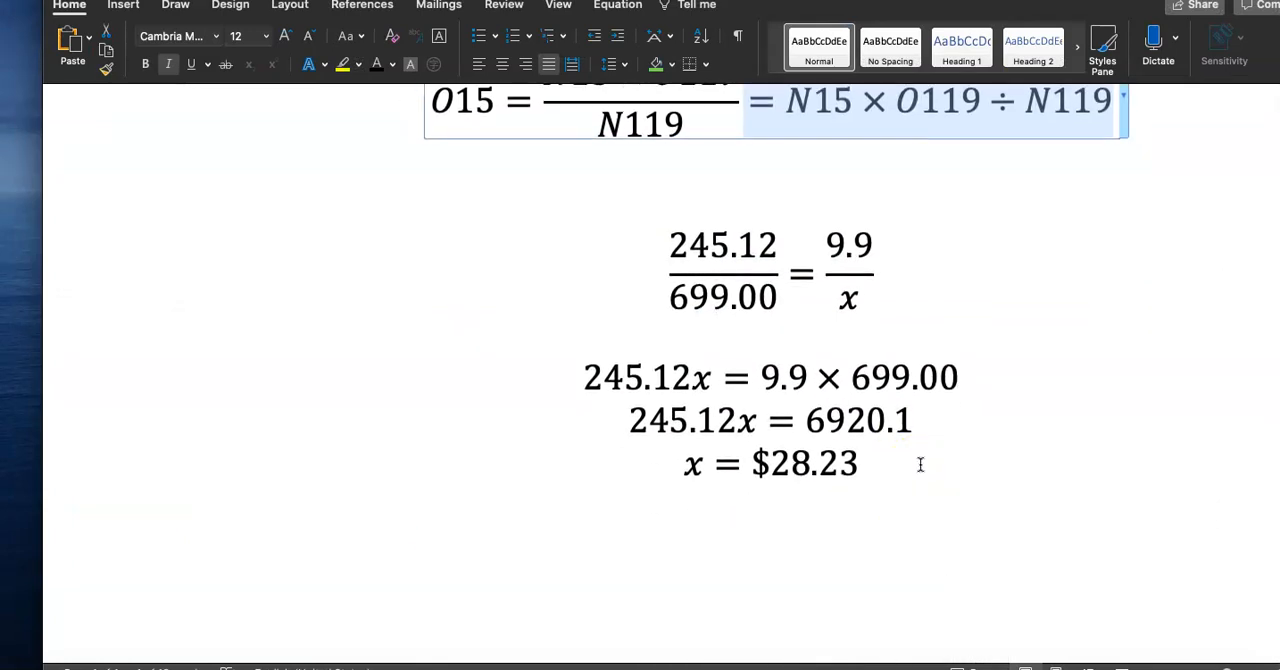
pyautogui.click(999, 664)
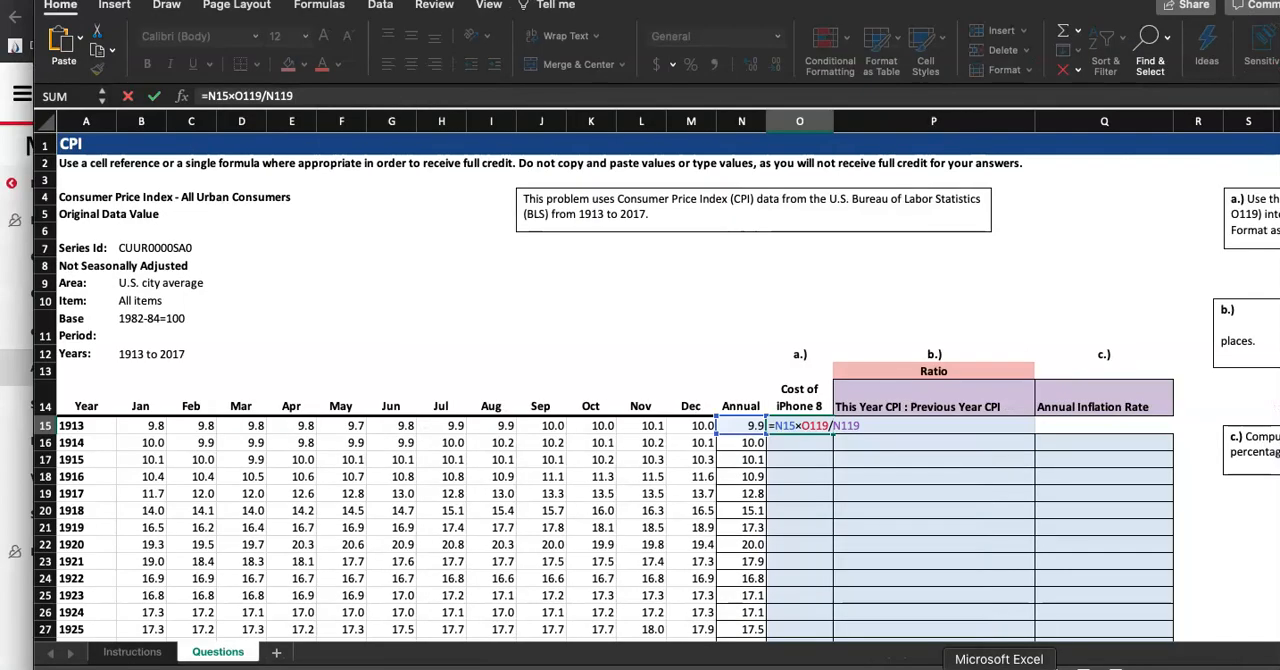
pyautogui.press('Return')
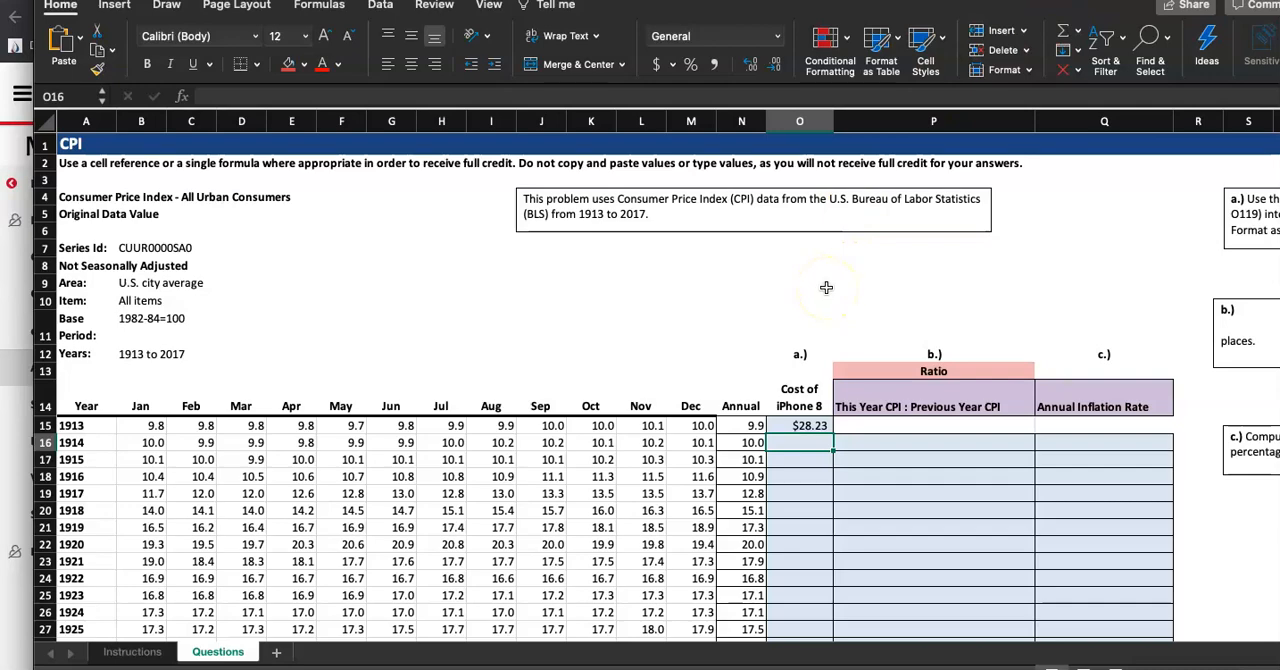
# Fill the O15 formula down column O through row 24
pyautogui.scroll(5, 826, 288)
pyautogui.scroll(-7, 826, 288)
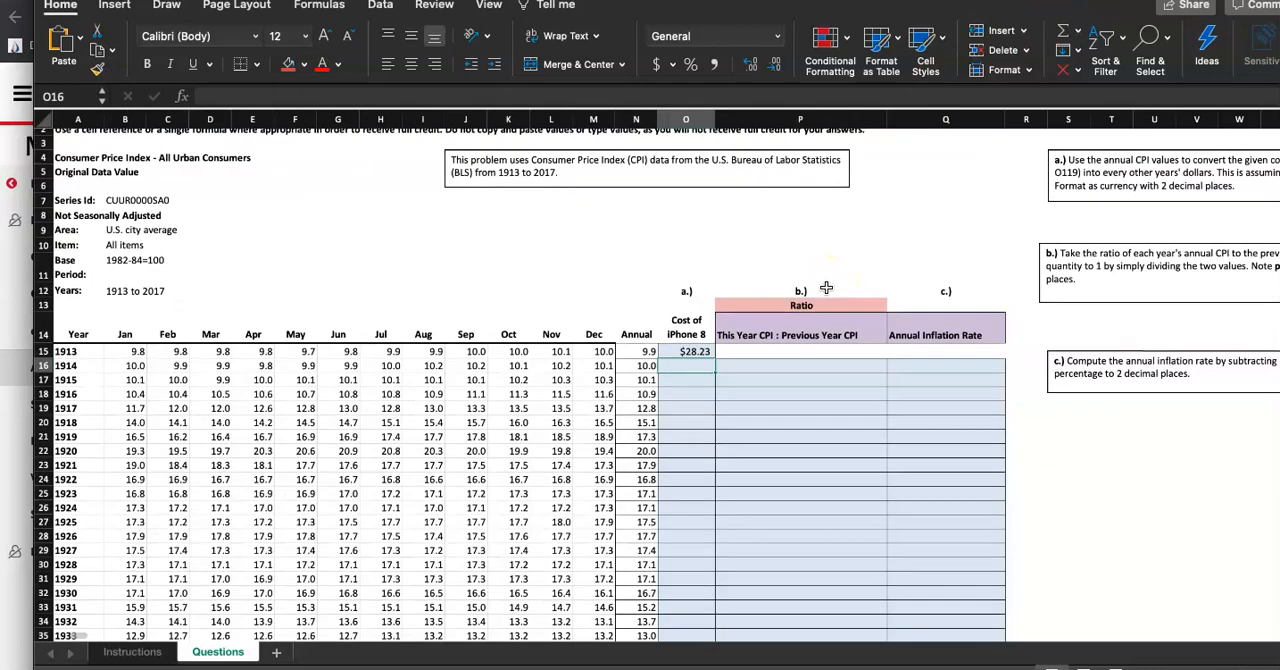
pyautogui.scroll(1, 826, 288)
pyautogui.scroll(-3, 826, 288)
pyautogui.scroll(4, 826, 288)
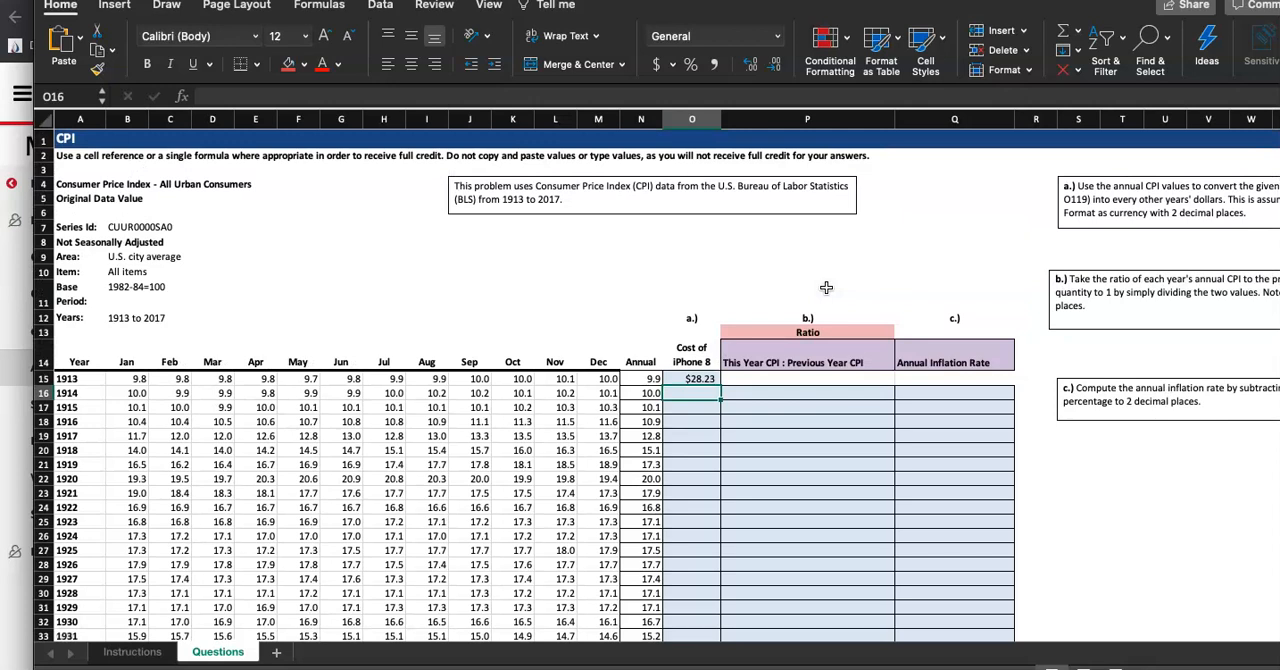
pyautogui.click(706, 378)
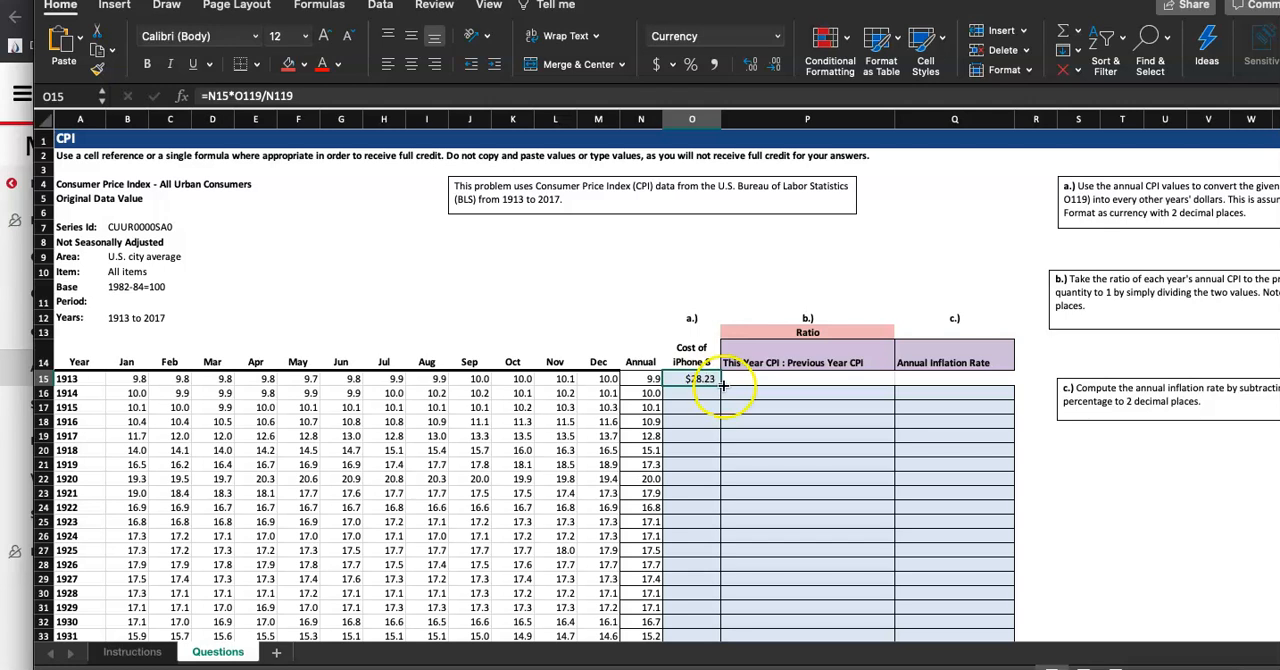
pyautogui.scroll(5, 720, 383)
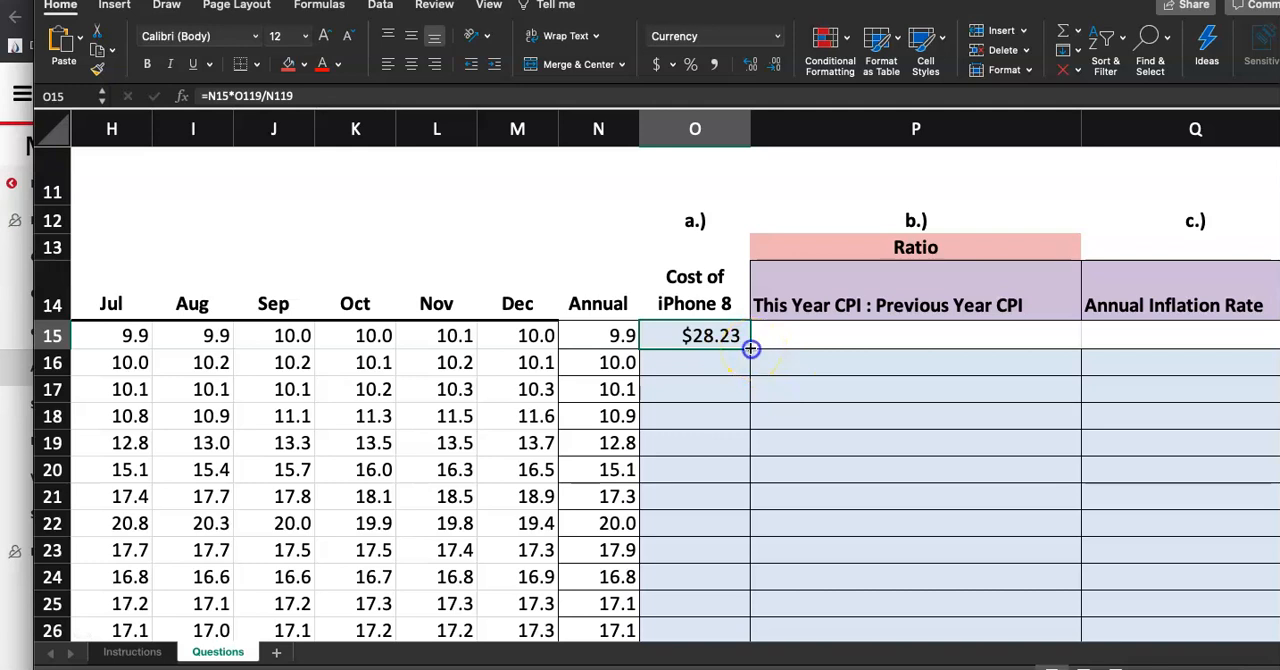
pyautogui.moveTo(751, 353); pyautogui.dragTo(743, 587)
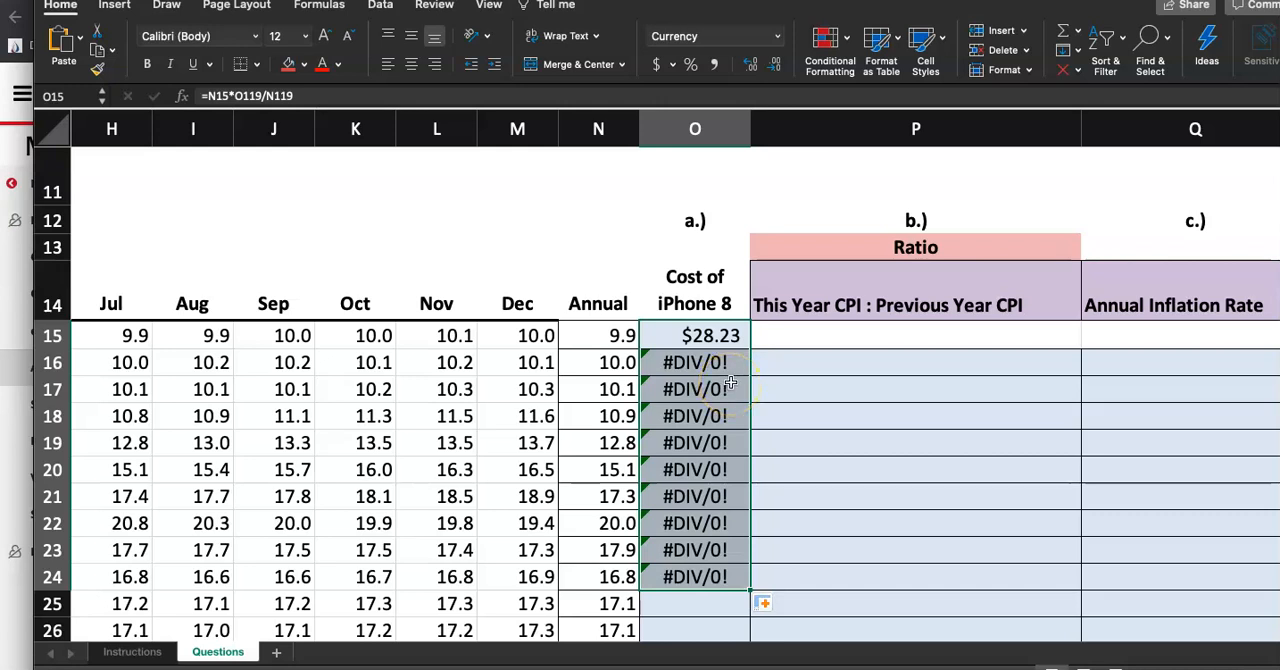
# Inspect the O15 formula and its referenced cells N119 and O119 in the 2017 row
pyautogui.scroll(-3, 871, 383)
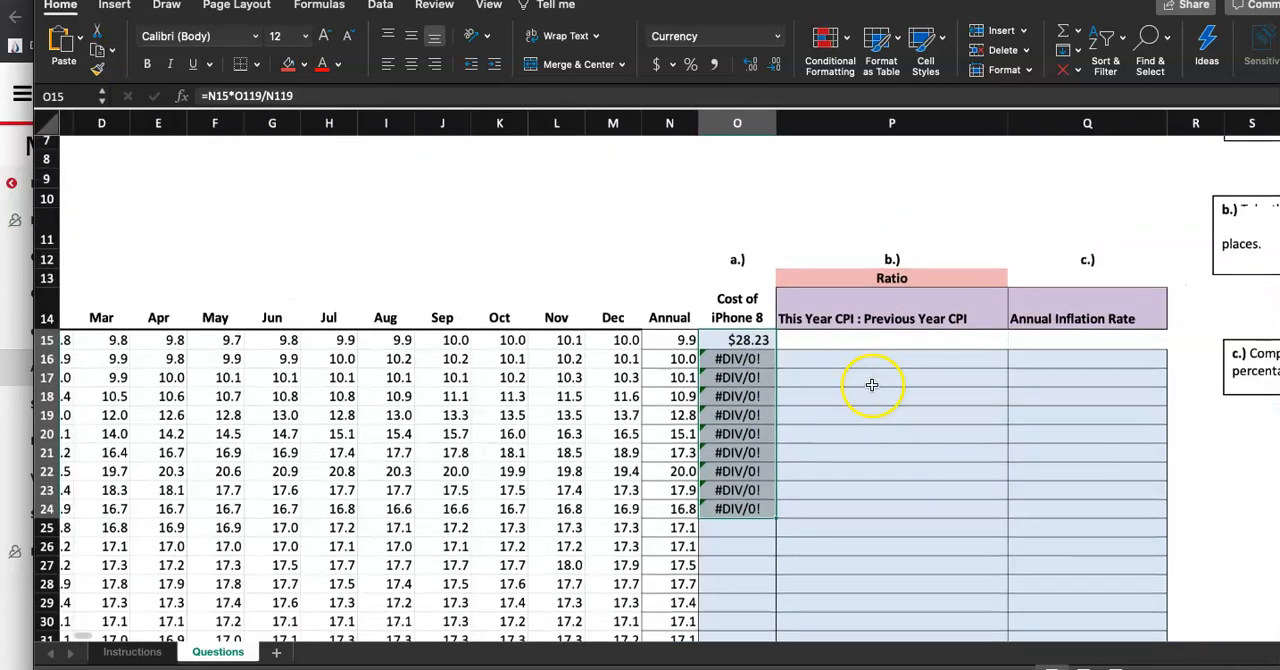
pyautogui.click(790, 348)
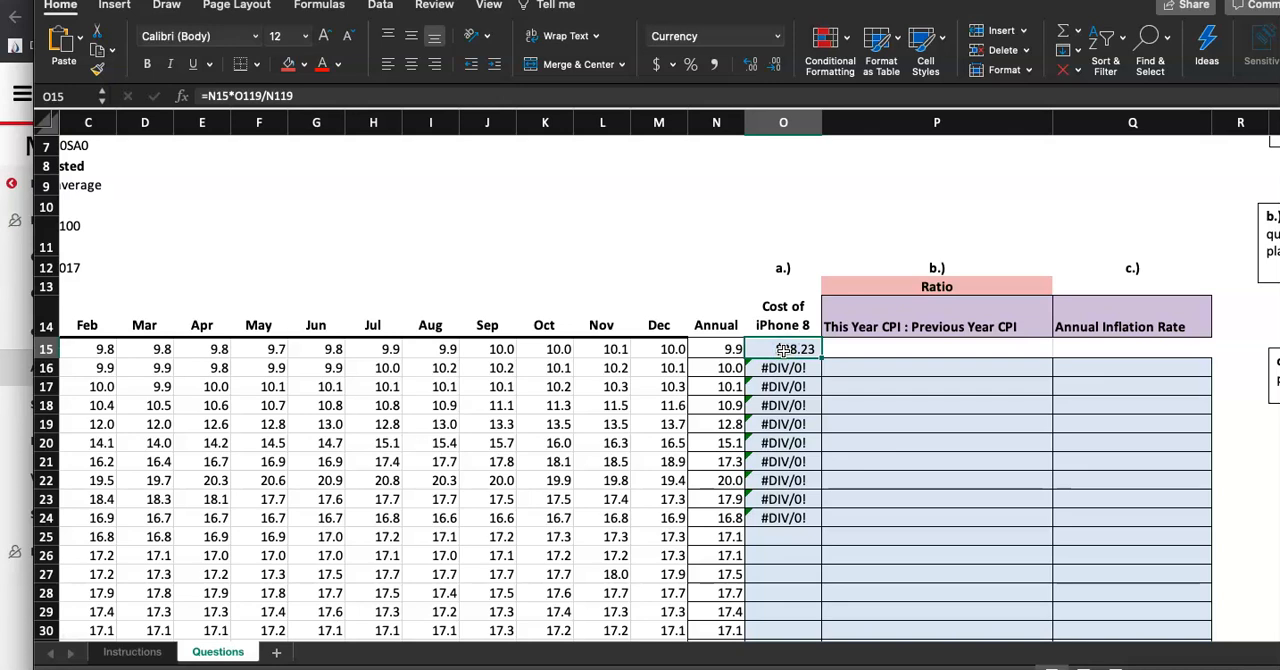
pyautogui.doubleClick(783, 348)
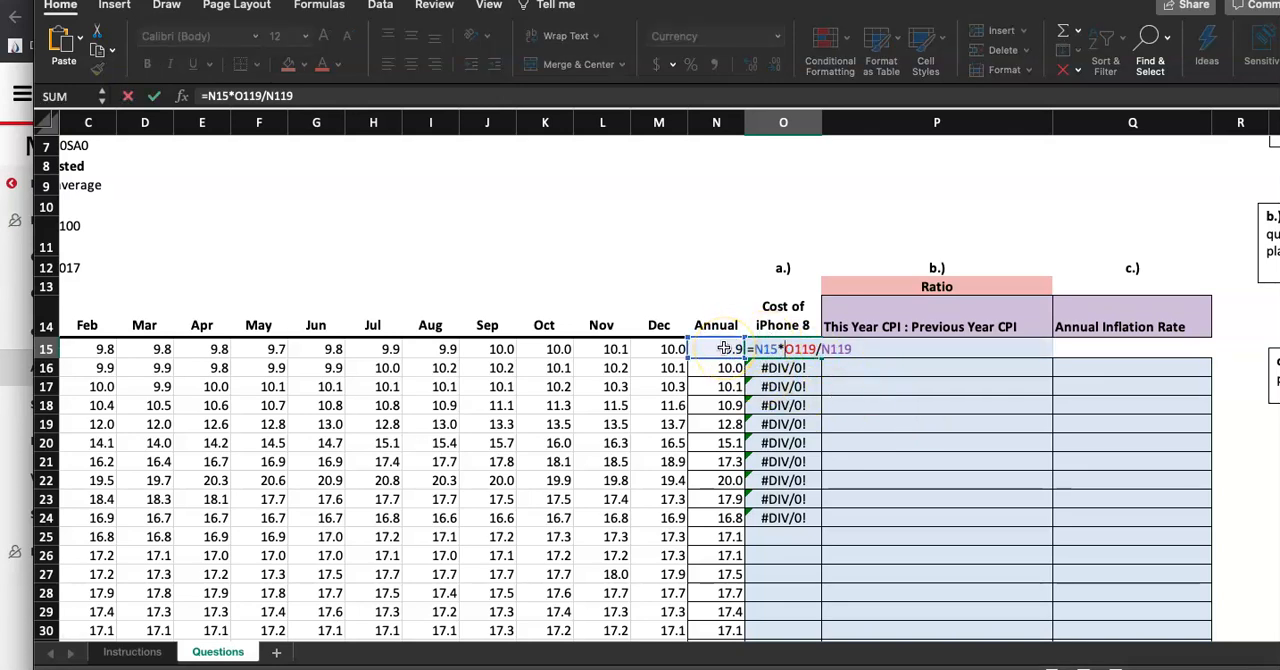
pyautogui.scroll(-20, 723, 347)
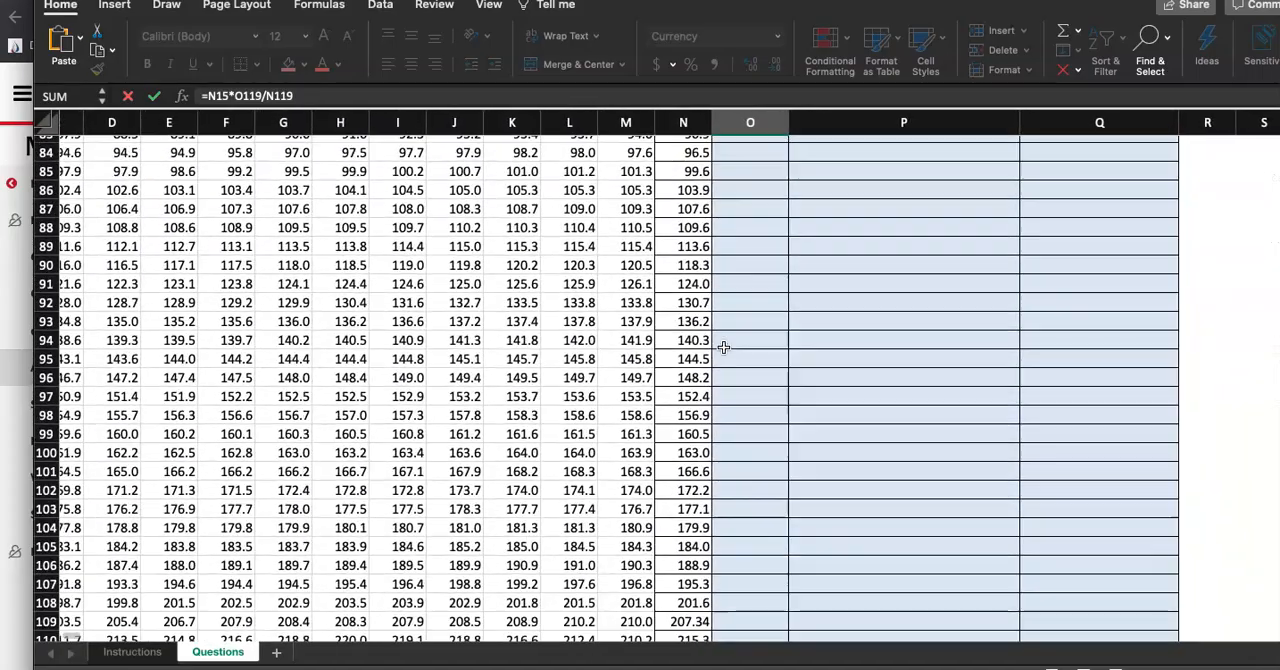
pyautogui.scroll(-9, 723, 347)
pyautogui.scroll(2, 723, 347)
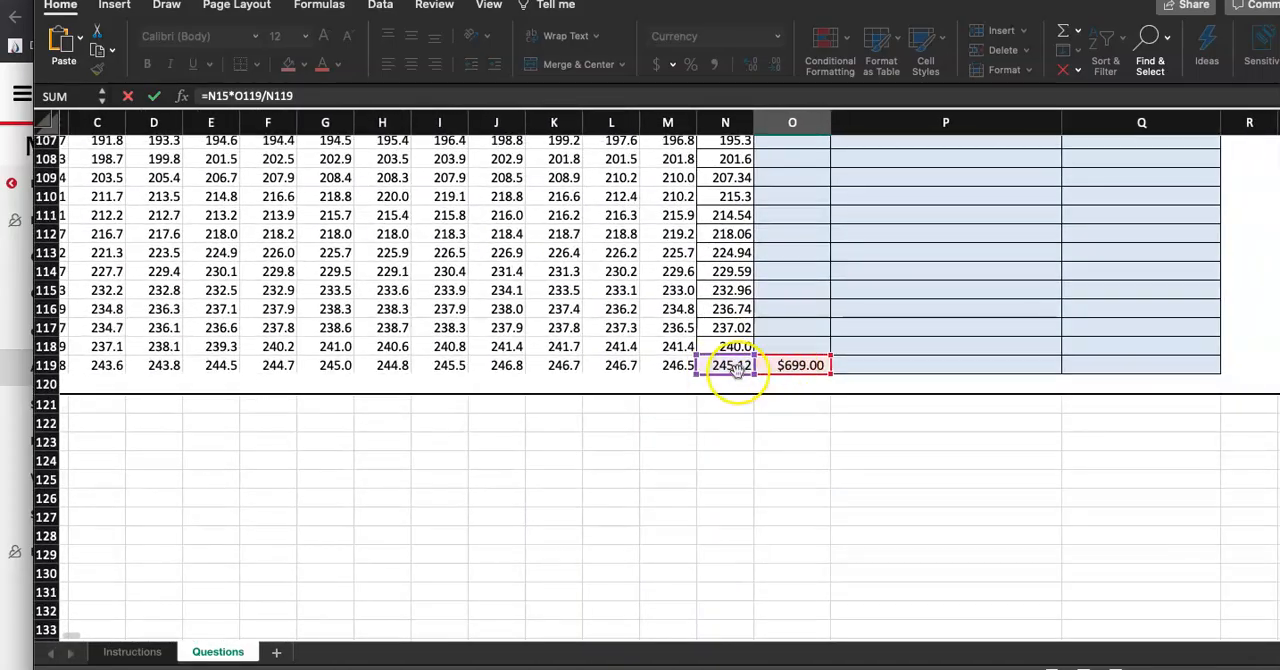
pyautogui.hscroll(-1, 735, 368)
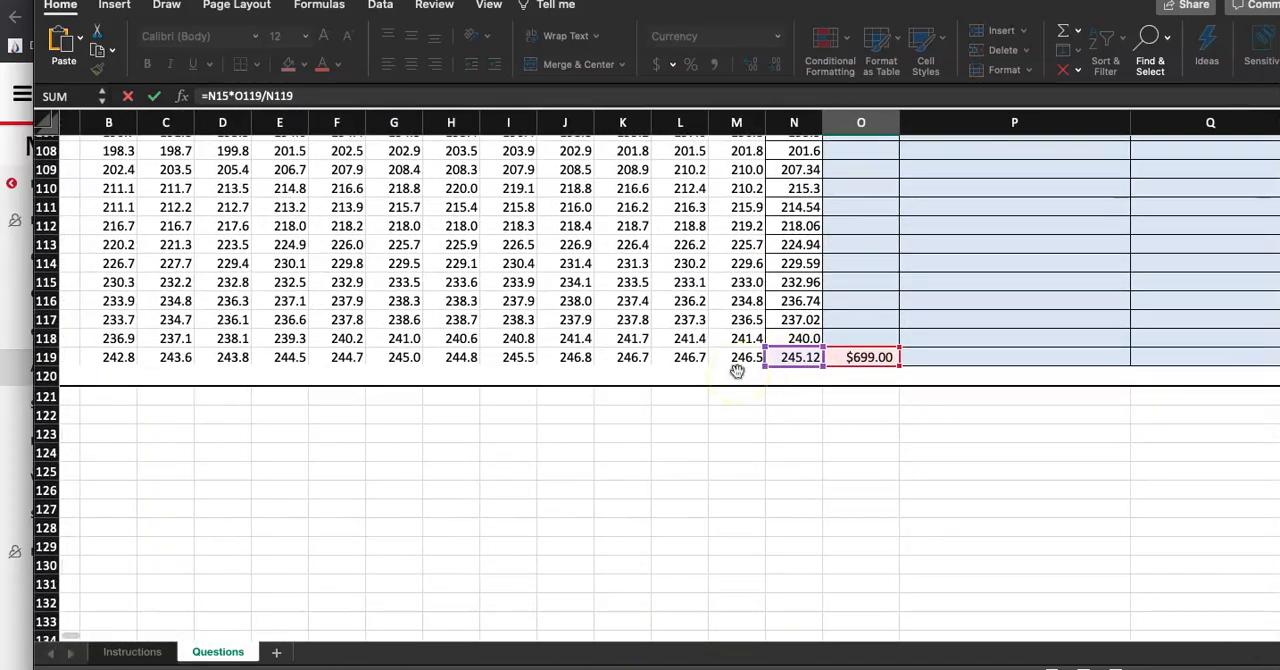
pyautogui.click(849, 357)
pyautogui.scroll(20, 919, 325)
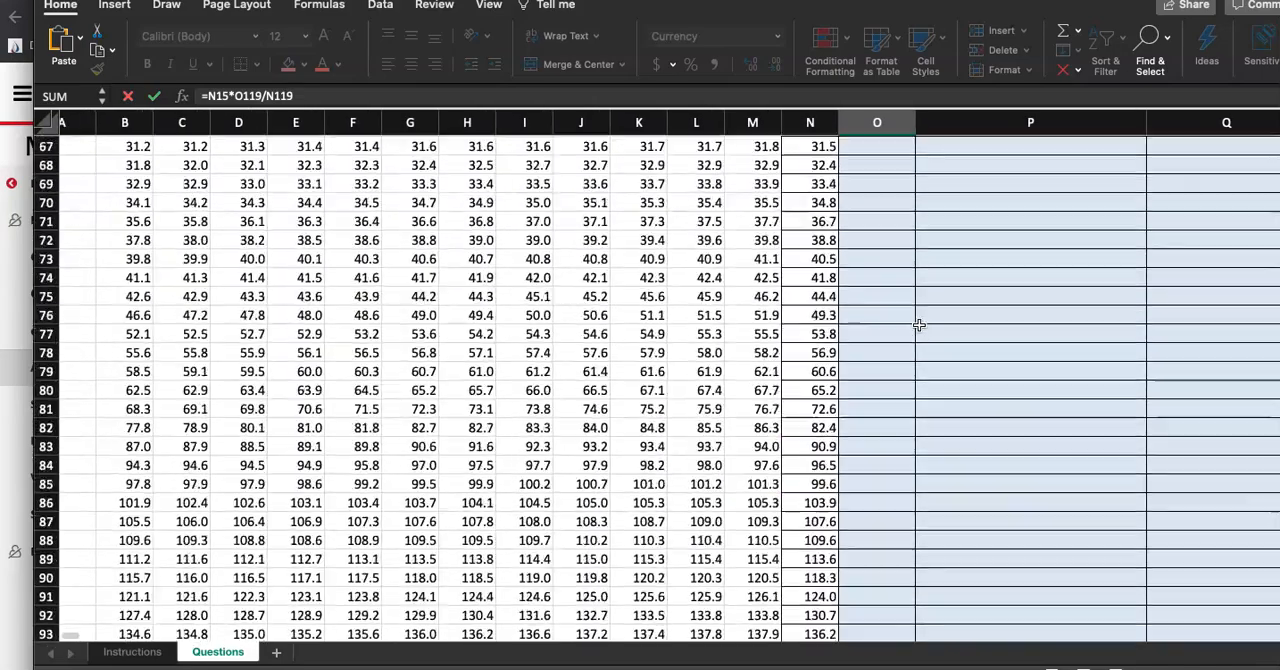
pyautogui.scroll(-1, 919, 325)
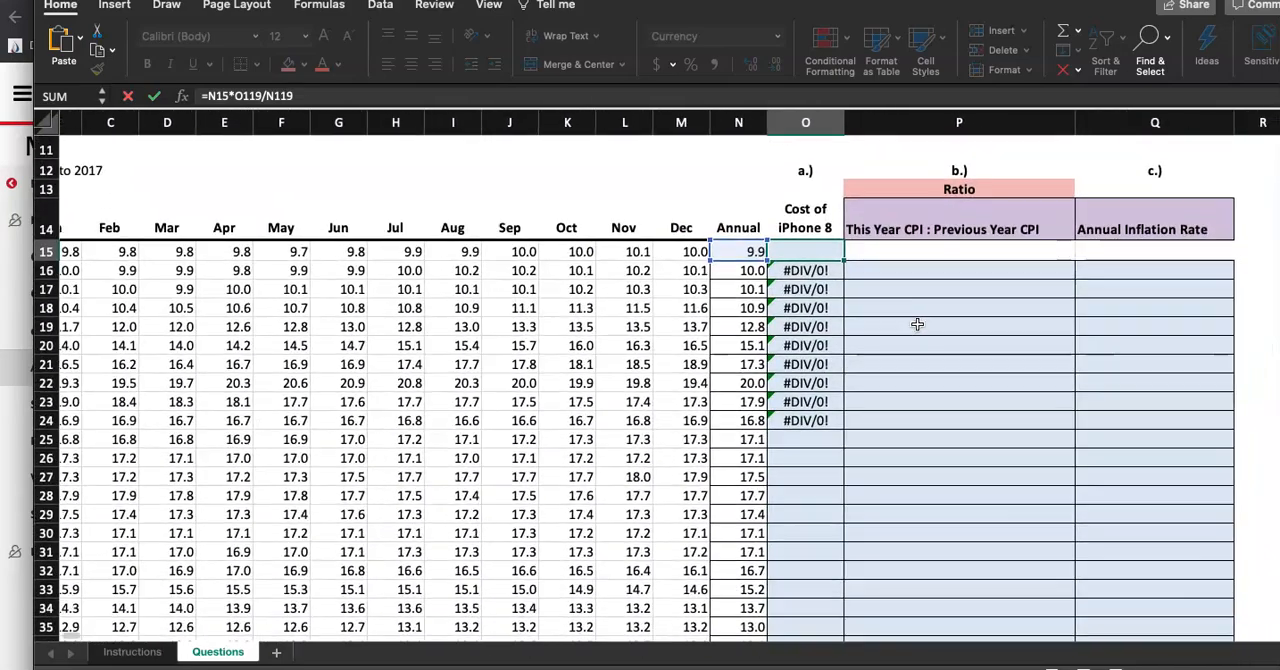
pyautogui.hotkey('ctrl', 'Return')
# Inspect the copied formula in cell O16 and the cells it references
pyautogui.doubleClick(826, 272)
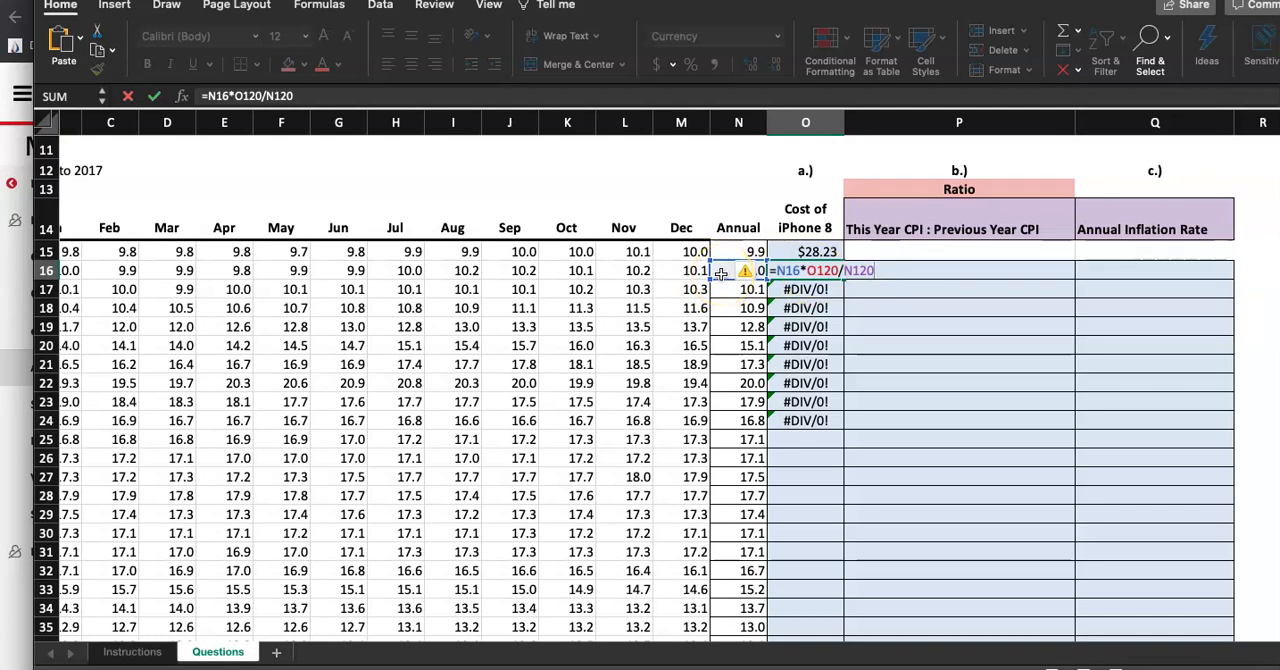
pyautogui.hscroll(-2, 721, 274)
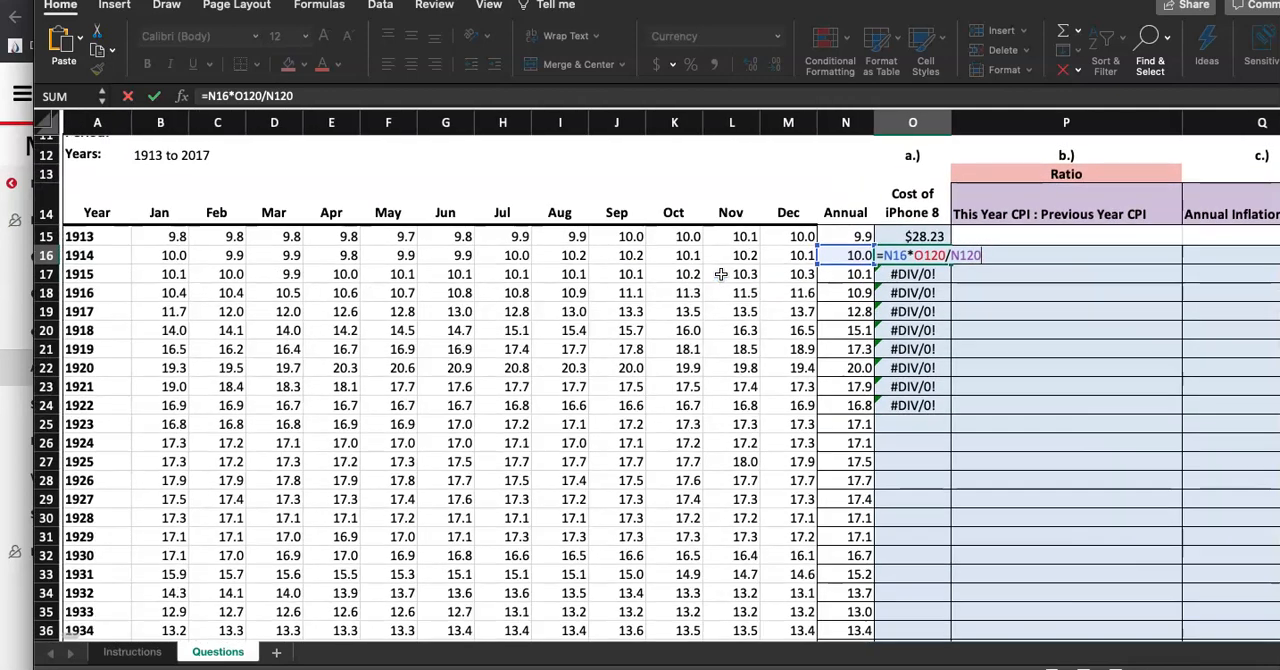
pyautogui.hscroll(2, 721, 274)
pyautogui.click(848, 288)
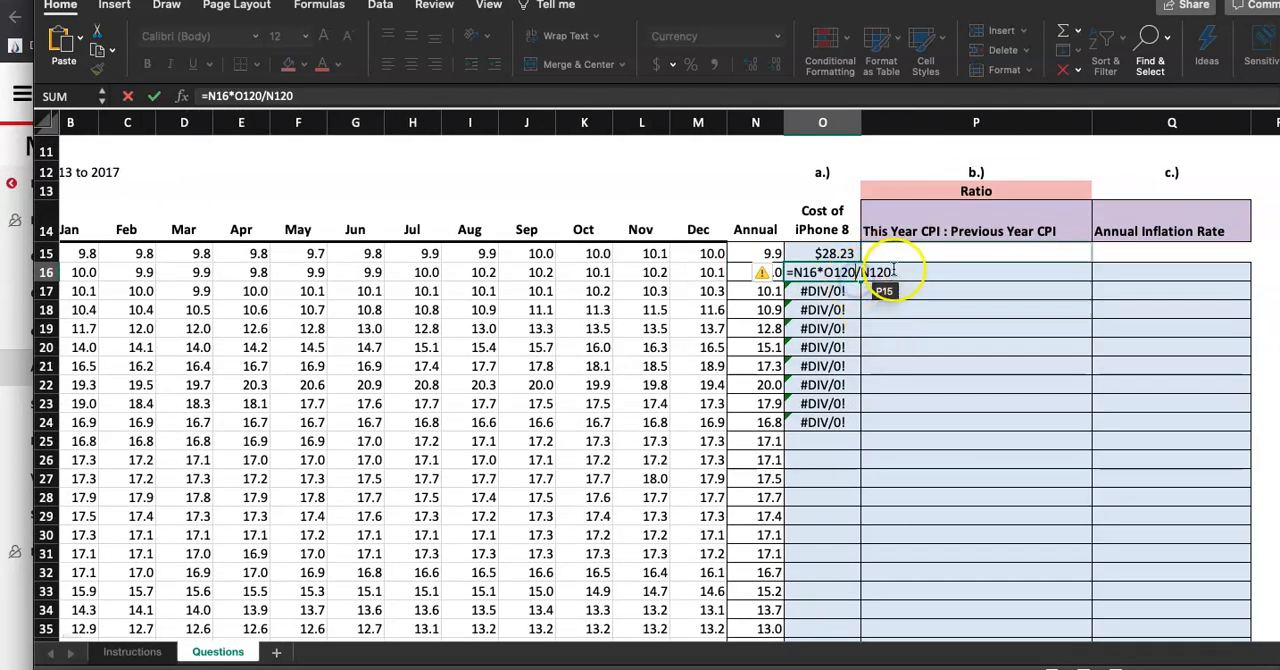
pyautogui.scroll(-10, 818, 310)
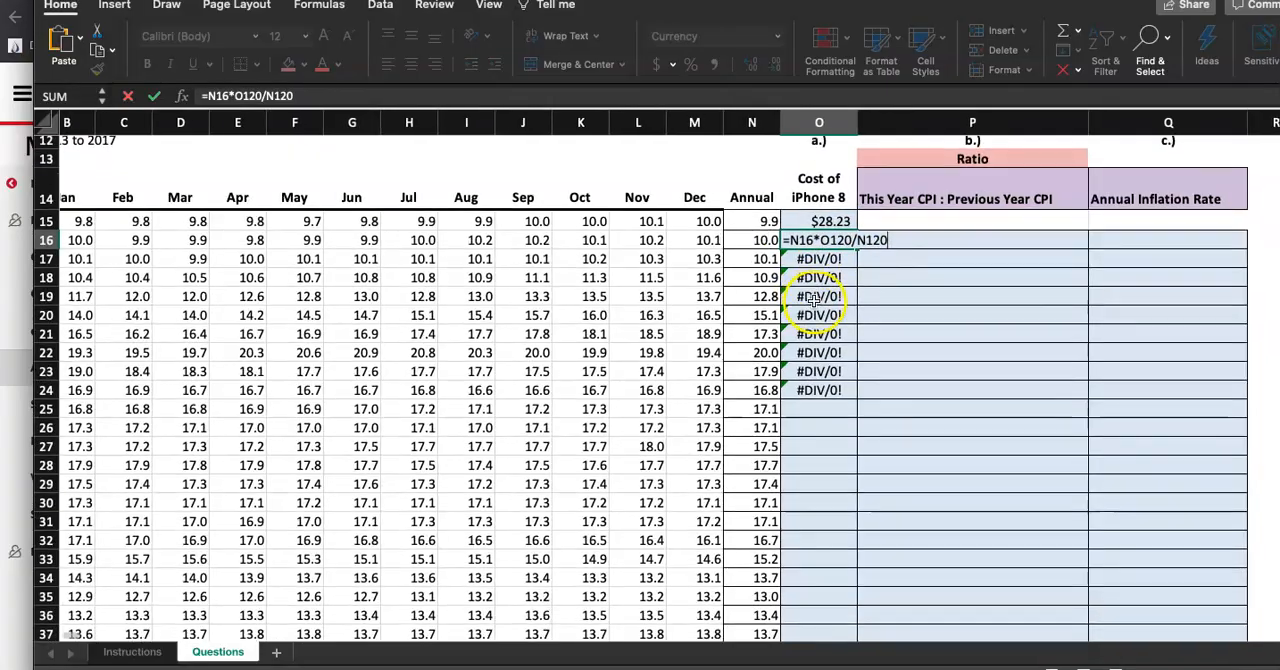
# Examine the copied formulas in O16, O18 and O20 and the empty cells below row 119 they reference
pyautogui.scroll(-15, 814, 300)
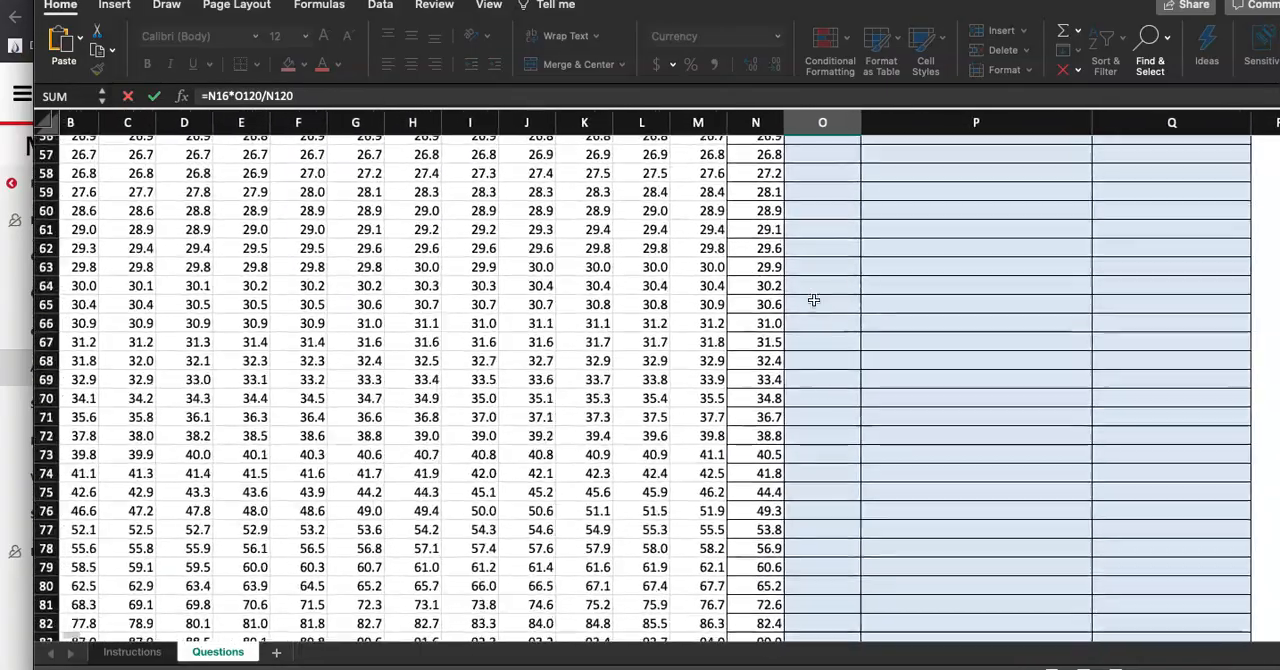
pyautogui.scroll(-3, 814, 300)
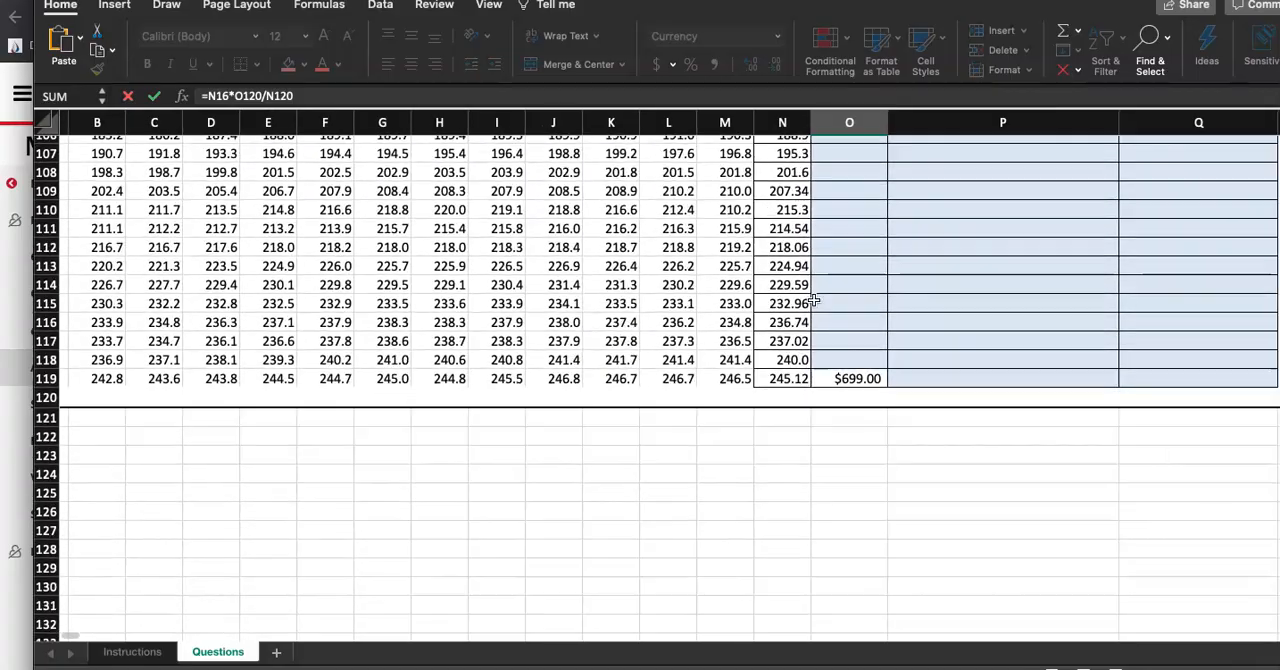
pyautogui.click(858, 352)
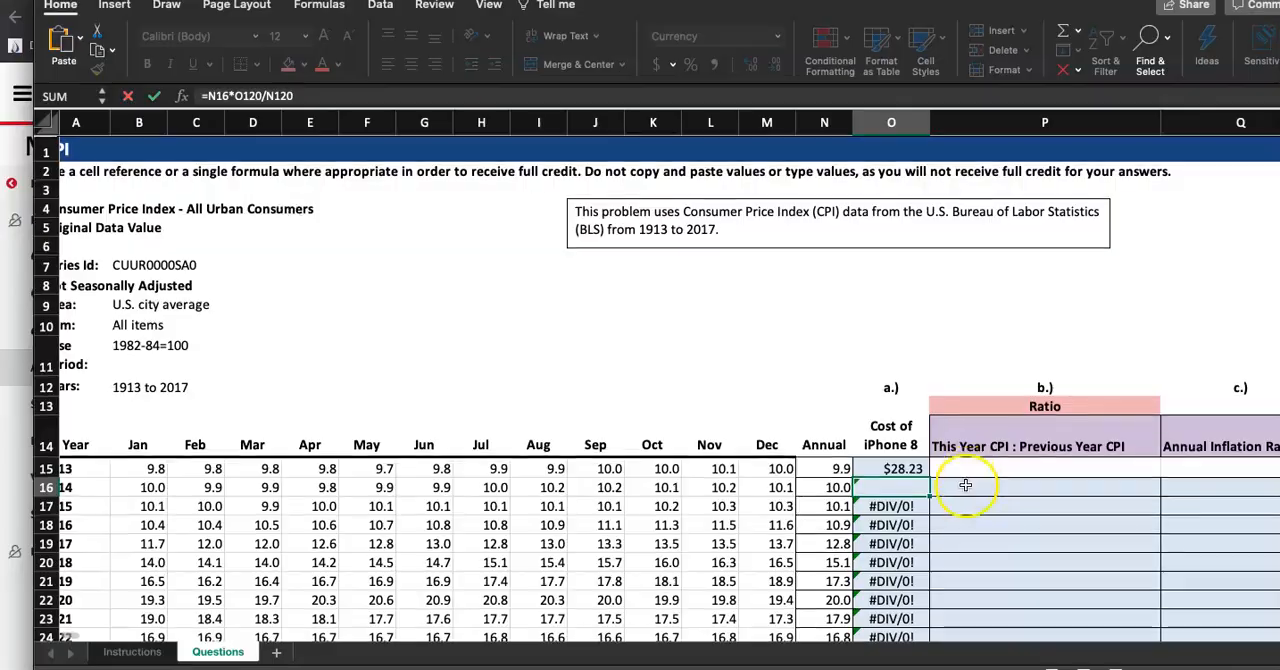
pyautogui.scroll(3, 838, 421)
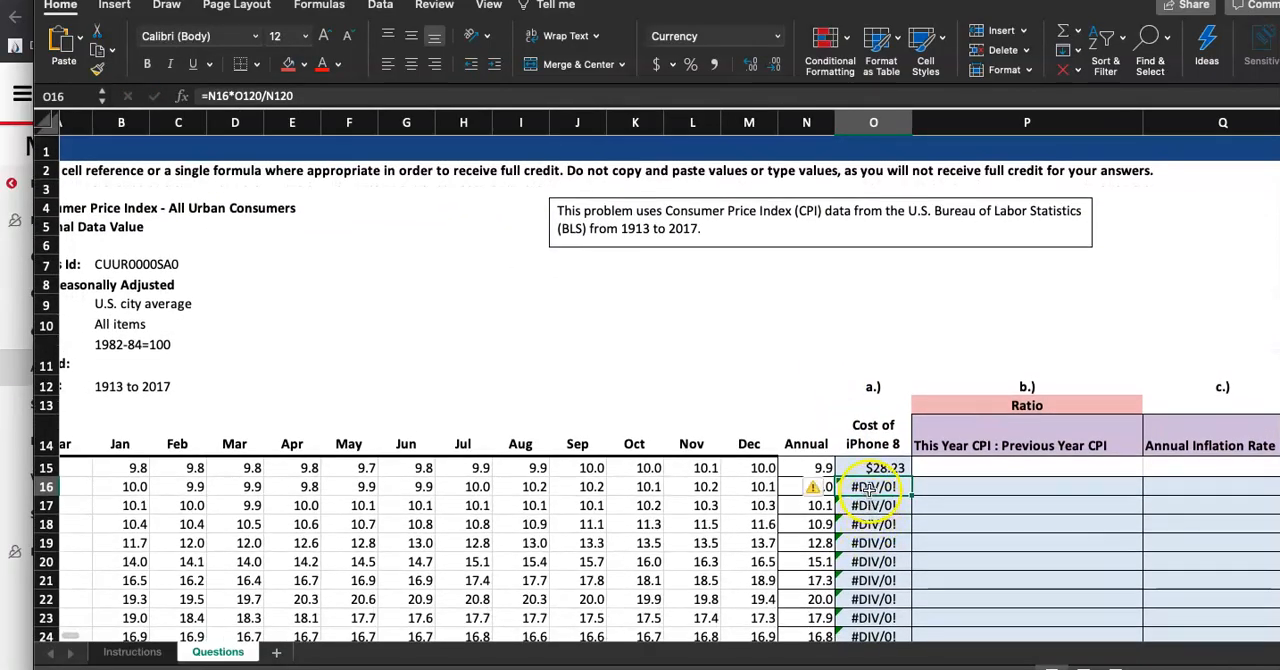
pyautogui.doubleClick(869, 487)
pyautogui.scroll(-20, 891, 543)
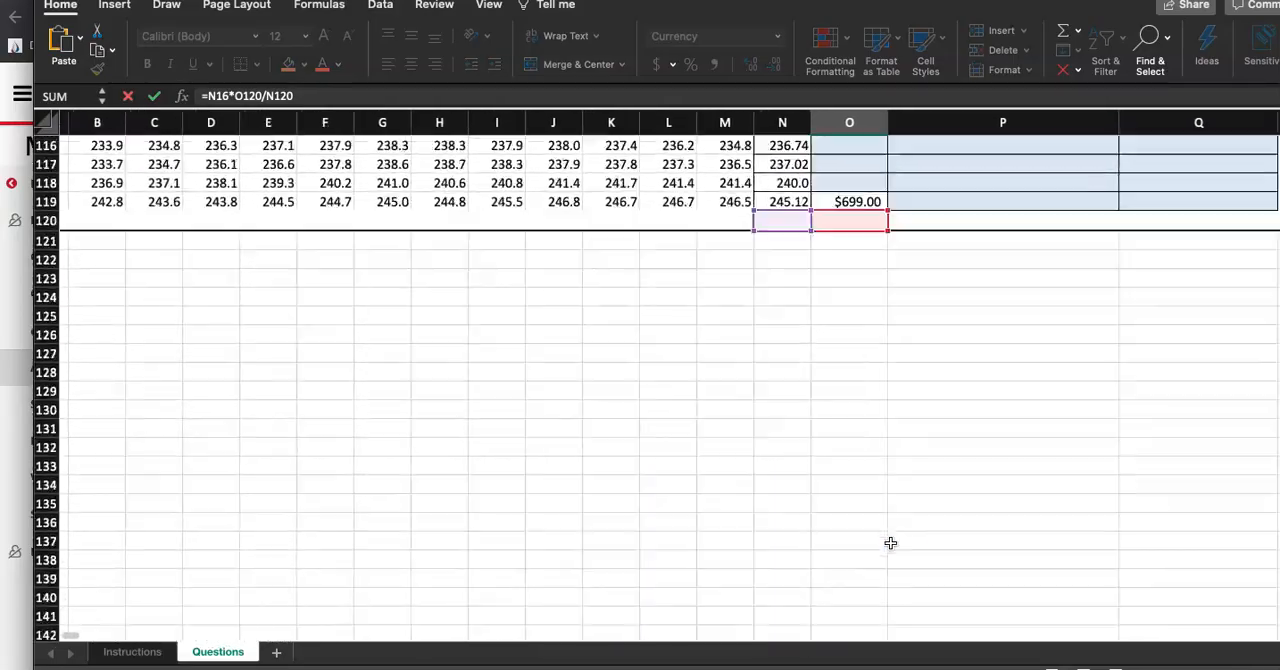
pyautogui.click(891, 560)
pyautogui.scroll(11, 891, 561)
pyautogui.scroll(5, 891, 561)
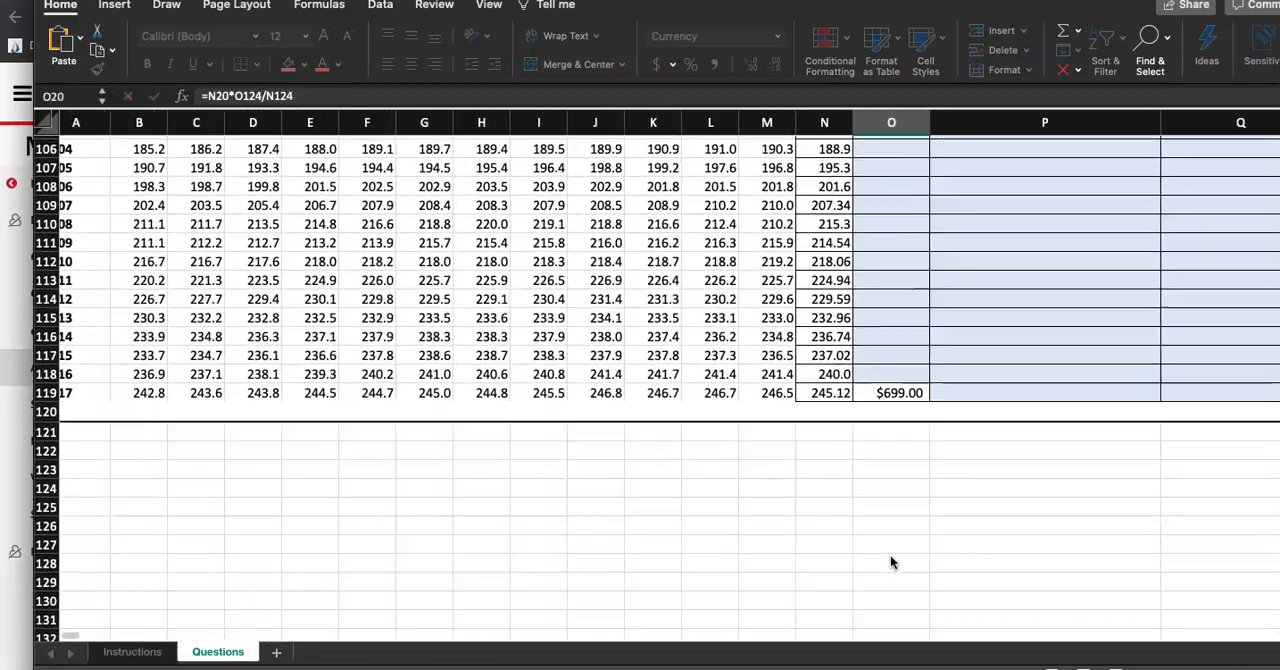
pyautogui.click(868, 418)
pyautogui.scroll(20, 862, 416)
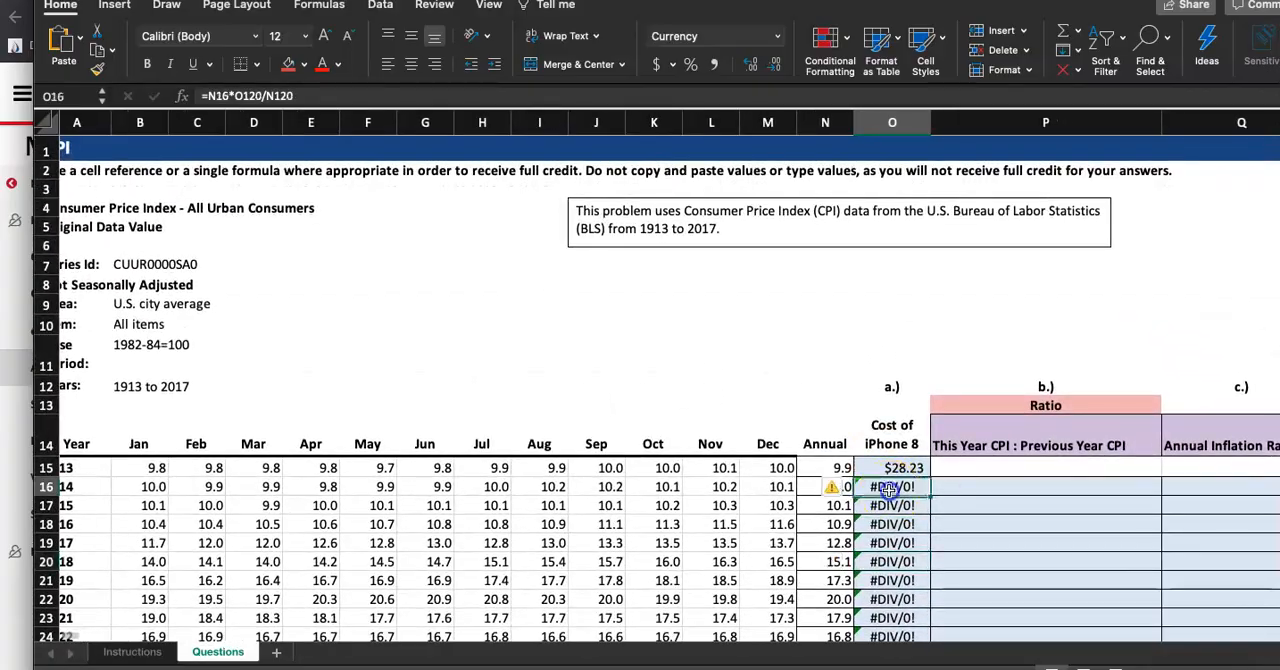
pyautogui.doubleClick(889, 488)
pyautogui.scroll(-15, 900, 436)
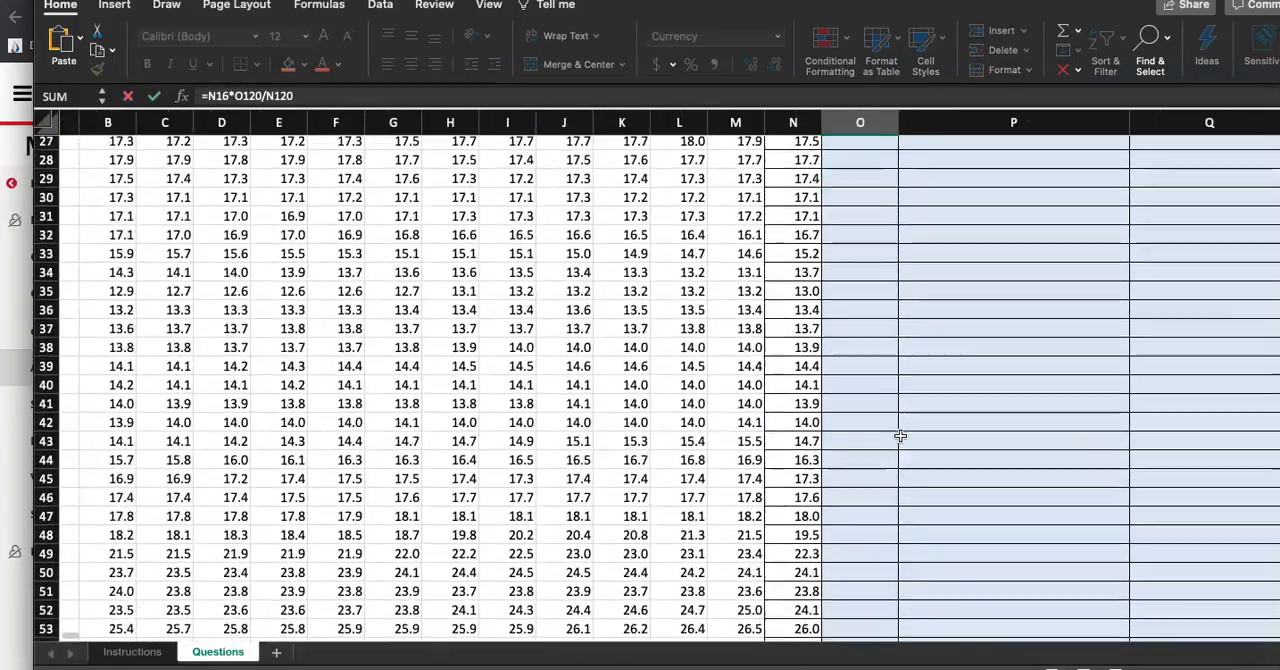
pyautogui.scroll(-15, 900, 436)
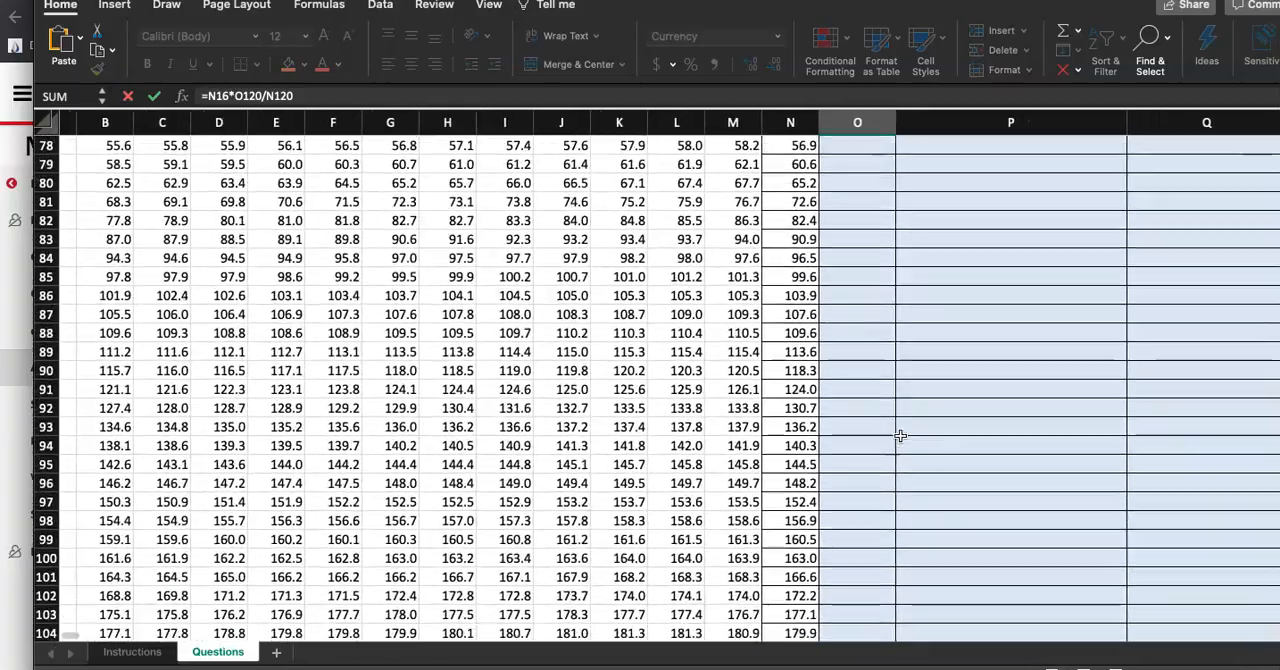
pyautogui.scroll(-1, 900, 436)
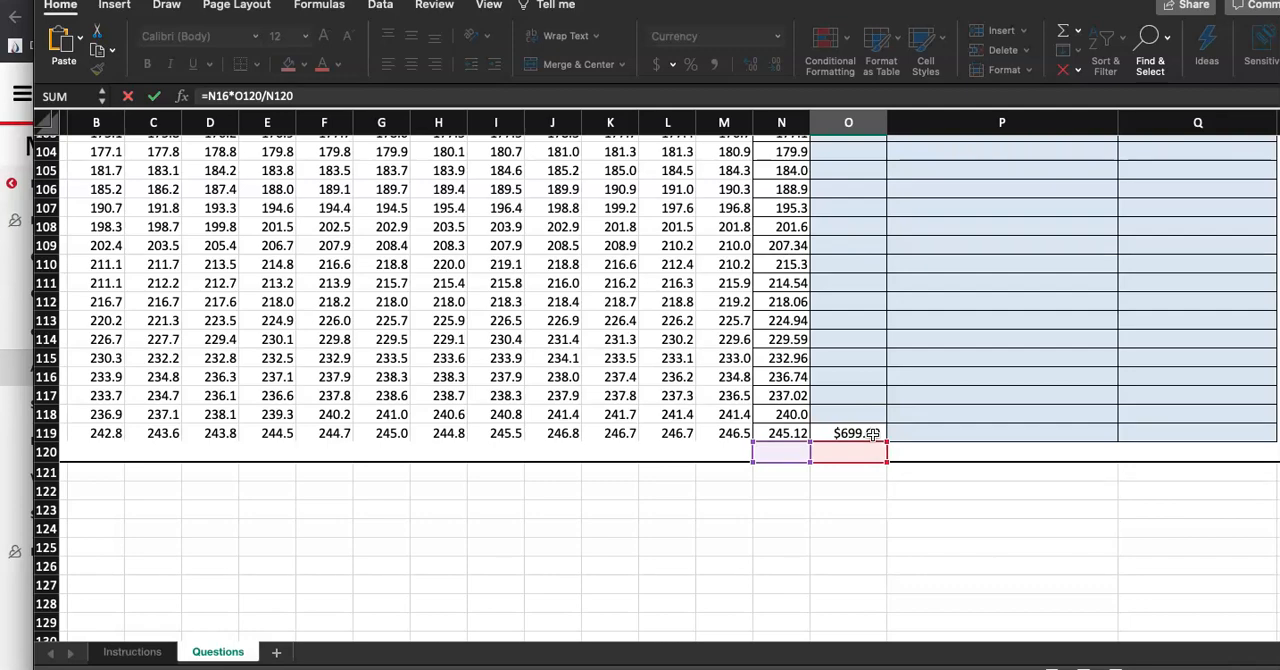
pyautogui.scroll(20, 872, 433)
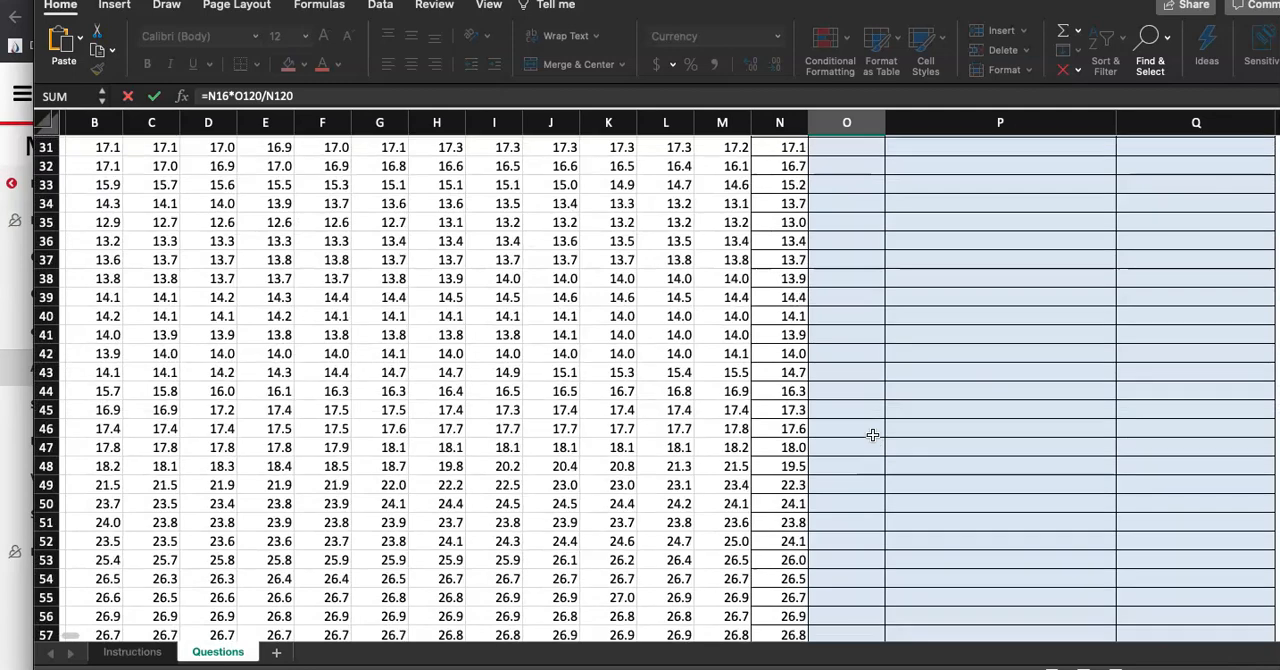
pyautogui.scroll(-5, 872, 433)
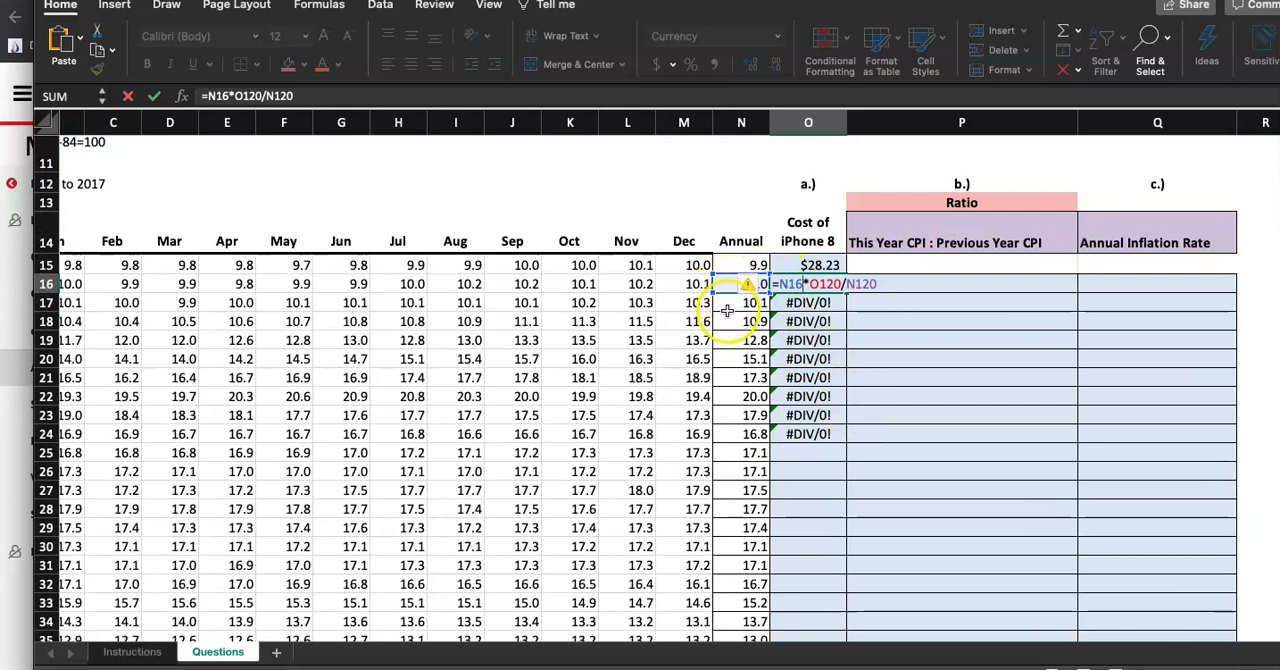
pyautogui.press('Return')
pyautogui.doubleClick(815, 322)
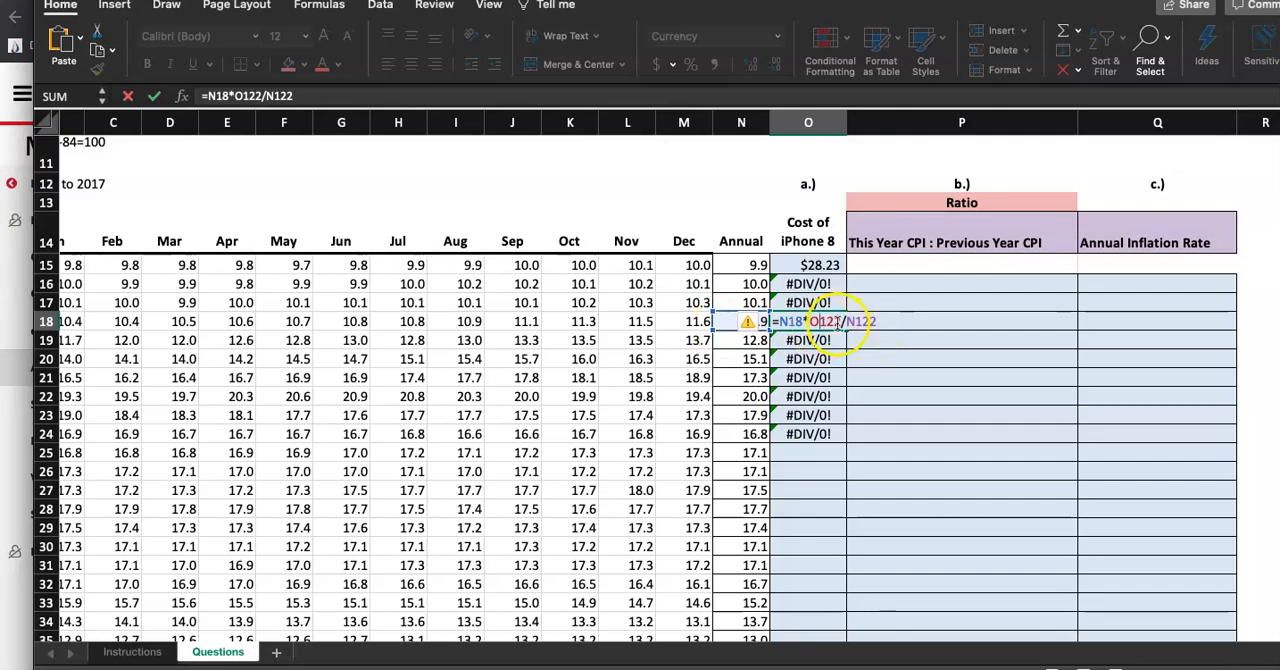
pyautogui.scroll(-20, 885, 366)
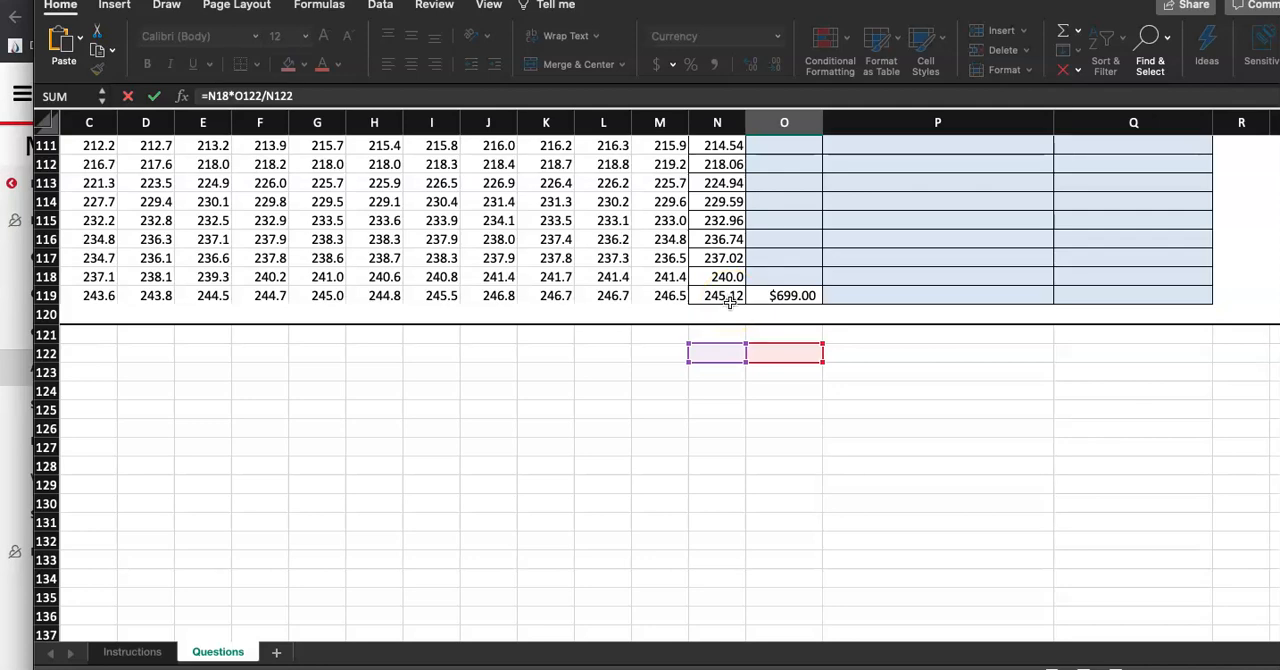
pyautogui.press('Return')
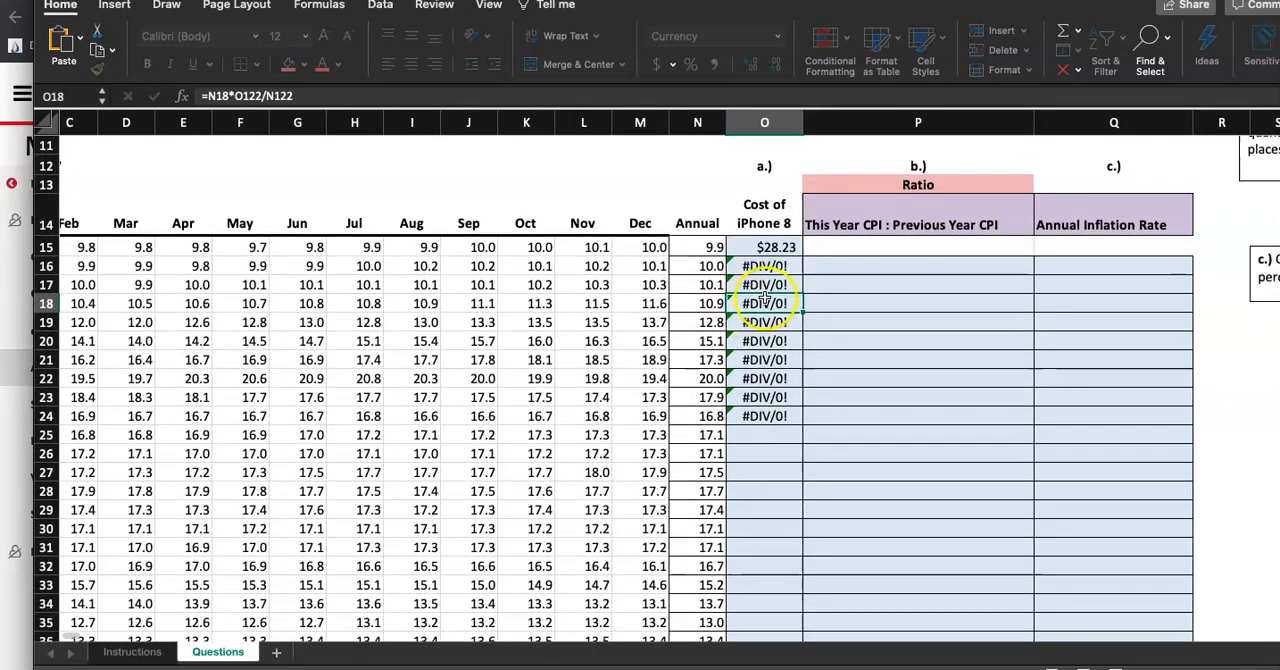
# Clear the copied formulas from cells O16 through O24
pyautogui.moveTo(765, 266); pyautogui.dragTo(766, 416)
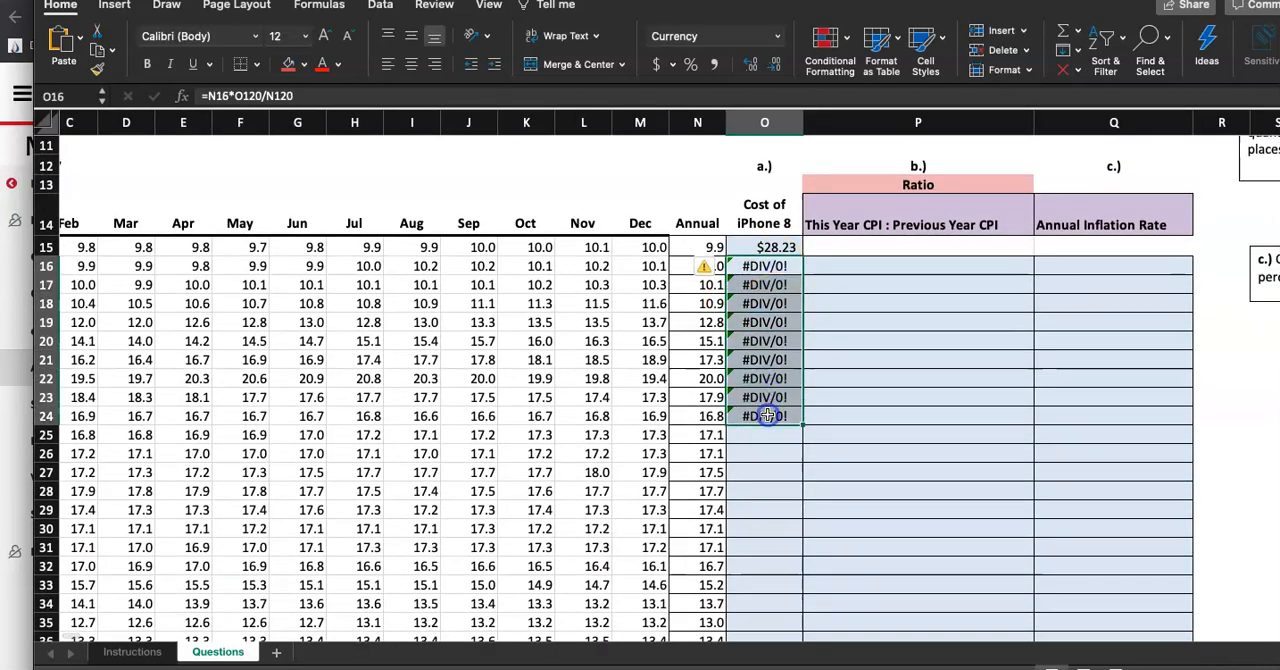
pyautogui.press('Delete')
# Make O119 and N119 absolute in the O15 formula so it reads =N15*$O$119/$N$119, and enter it
pyautogui.doubleClick(767, 246)
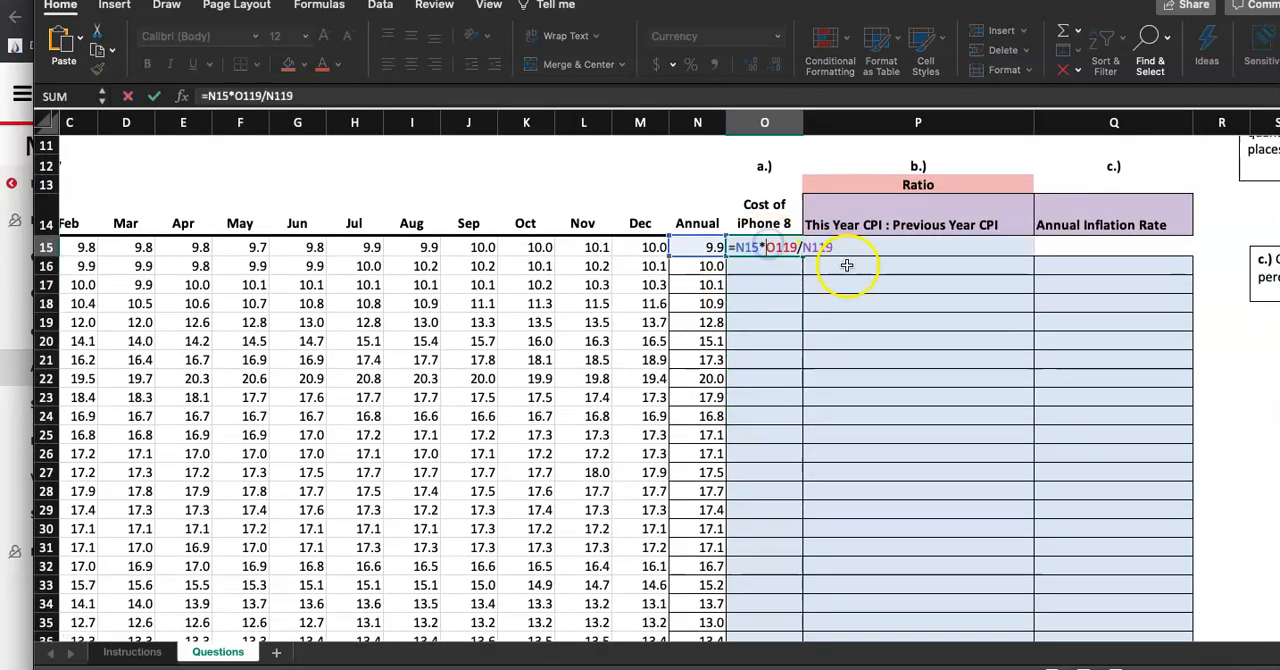
pyautogui.scroll(5, 847, 263)
pyautogui.scroll(2, 847, 263)
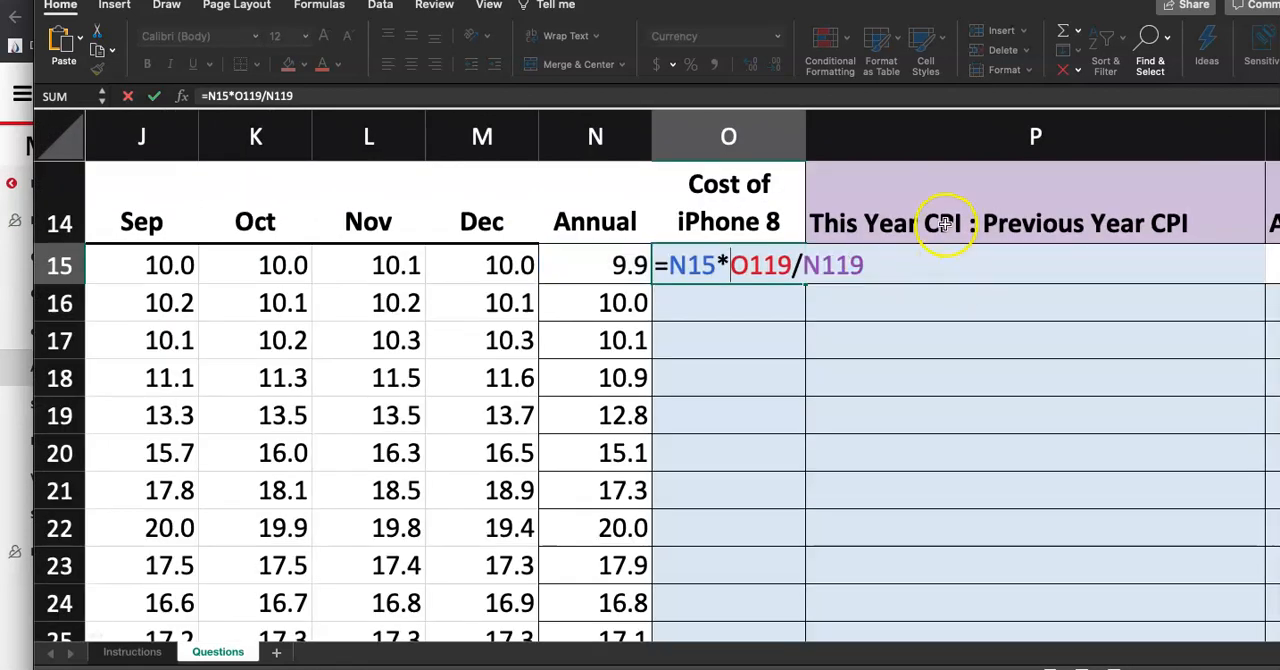
pyautogui.scroll(2, 943, 220)
pyautogui.scroll(2, 858, 216)
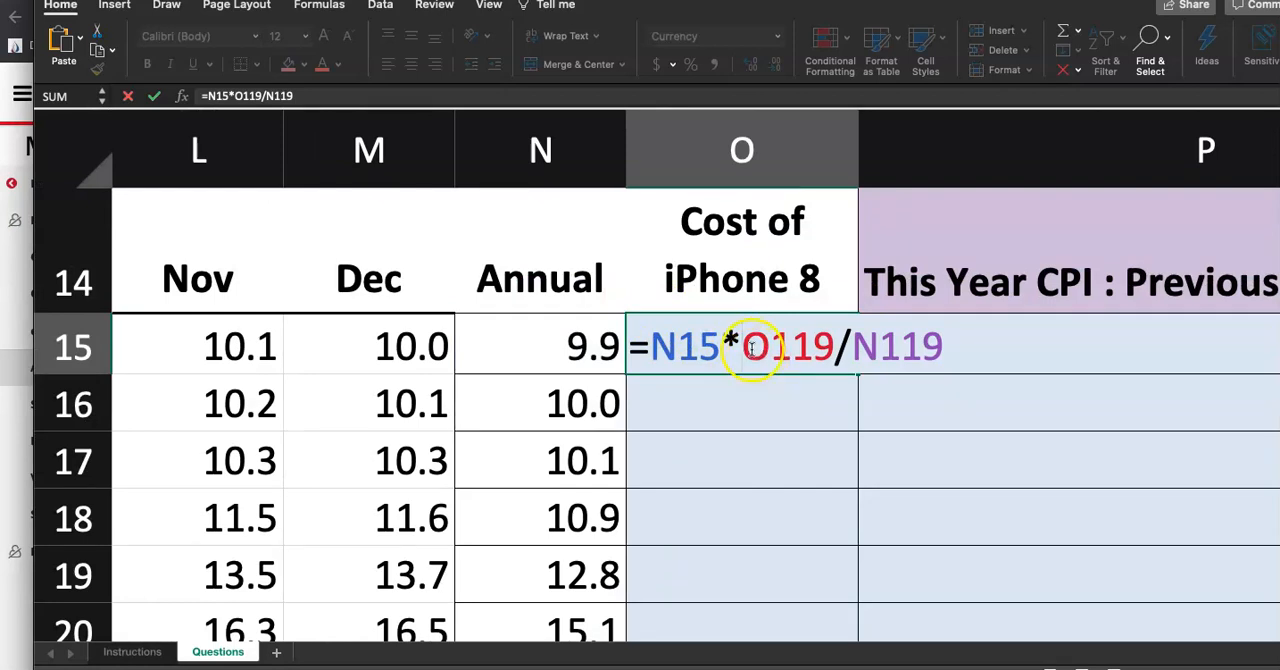
pyautogui.moveTo(746, 344); pyautogui.dragTo(843, 344)
pyautogui.click(740, 354)
pyautogui.write('%')
pyautogui.press('BackSpace')
pyautogui.write('$O')
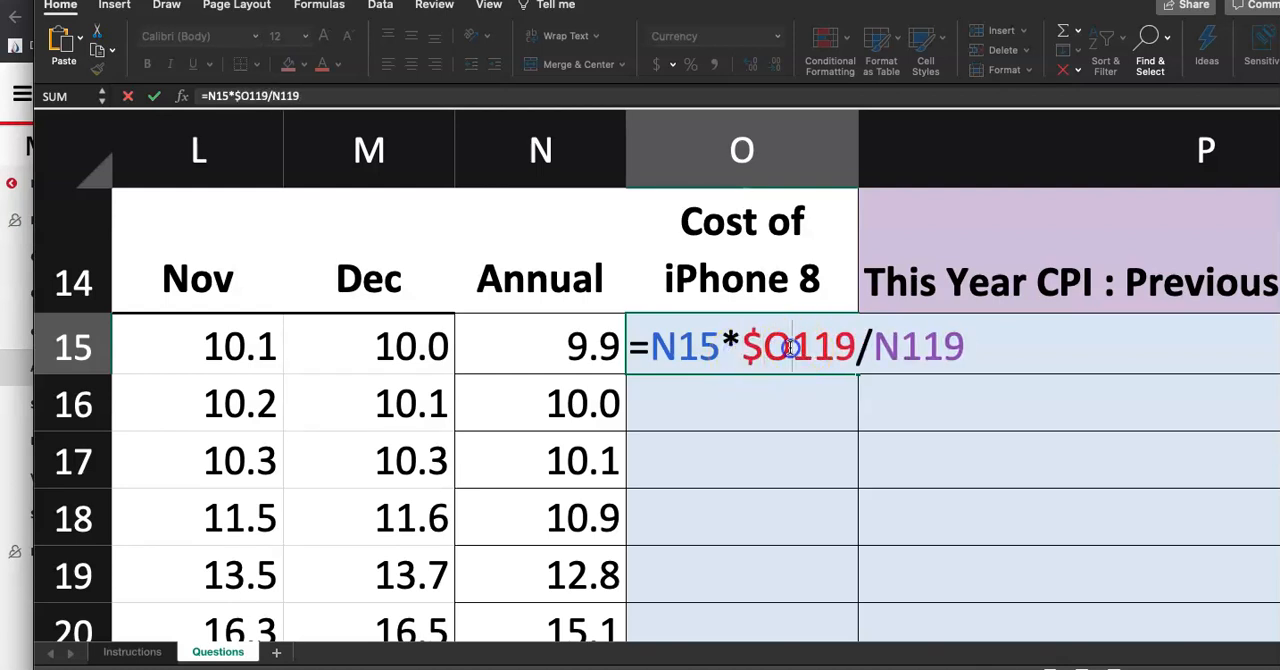
pyautogui.write('$')
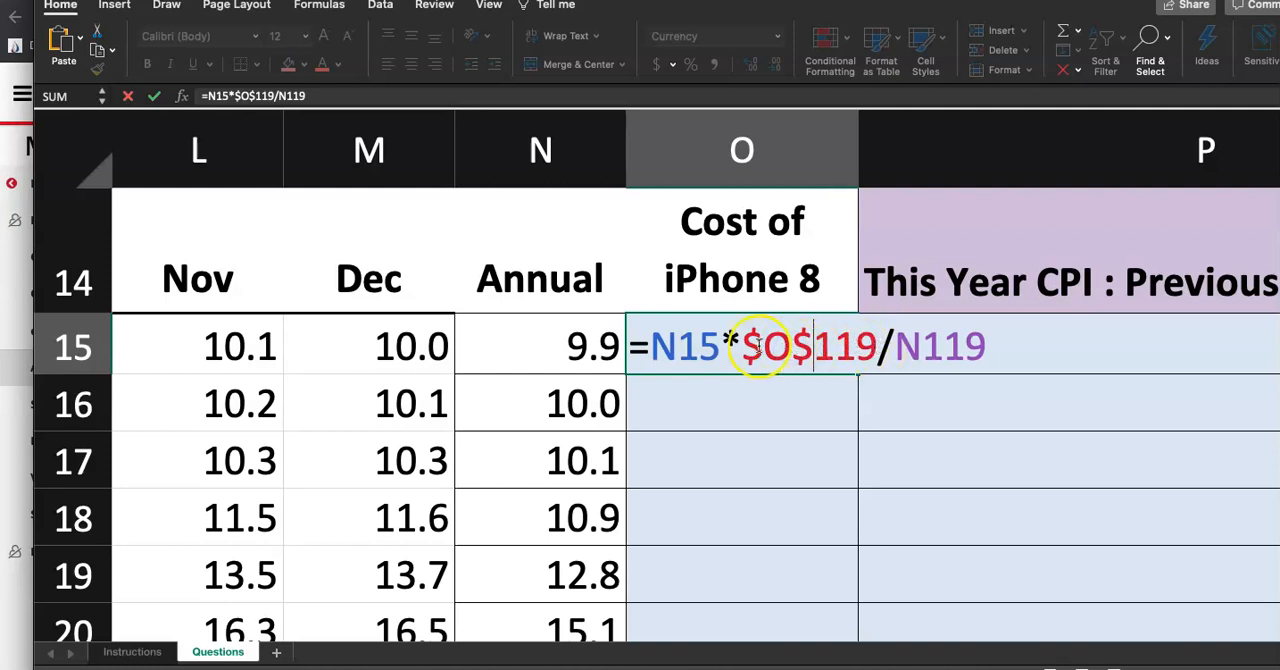
pyautogui.doubleClick(775, 348)
pyautogui.click(791, 350)
pyautogui.moveTo(790, 357); pyautogui.dragTo(875, 349)
pyautogui.click(872, 348)
pyautogui.write('$')
pyautogui.click(951, 362)
pyautogui.write('$N$')
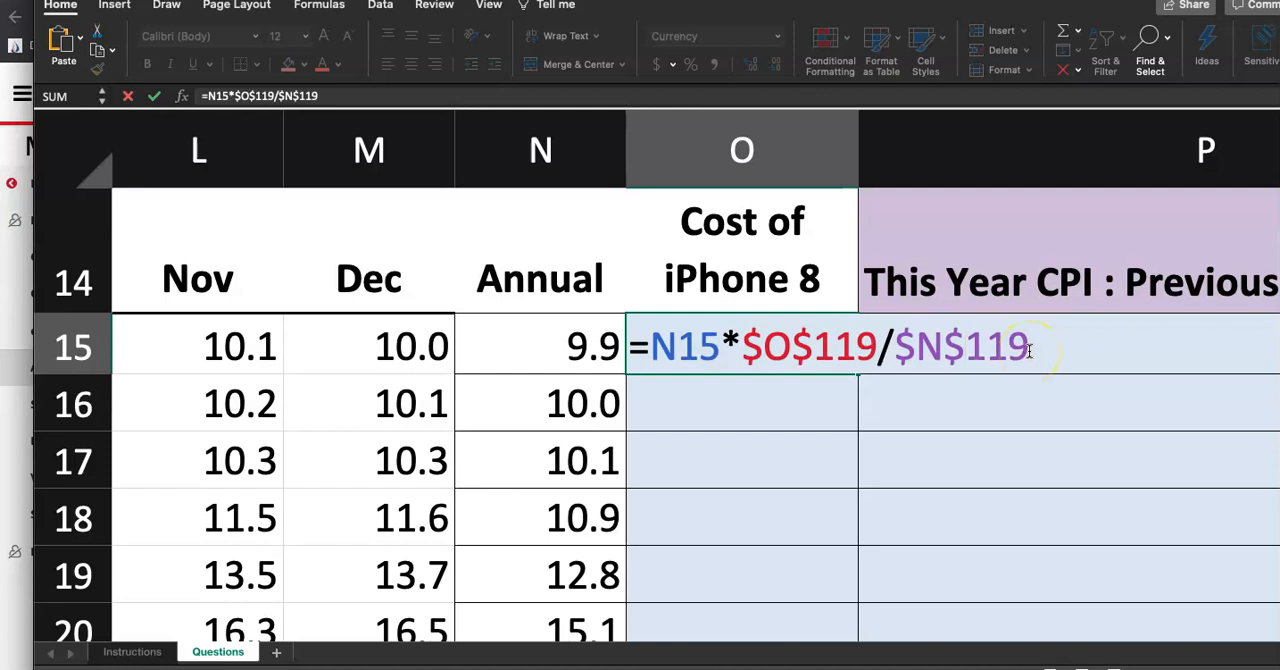
pyautogui.moveTo(1030, 349); pyautogui.dragTo(905, 348)
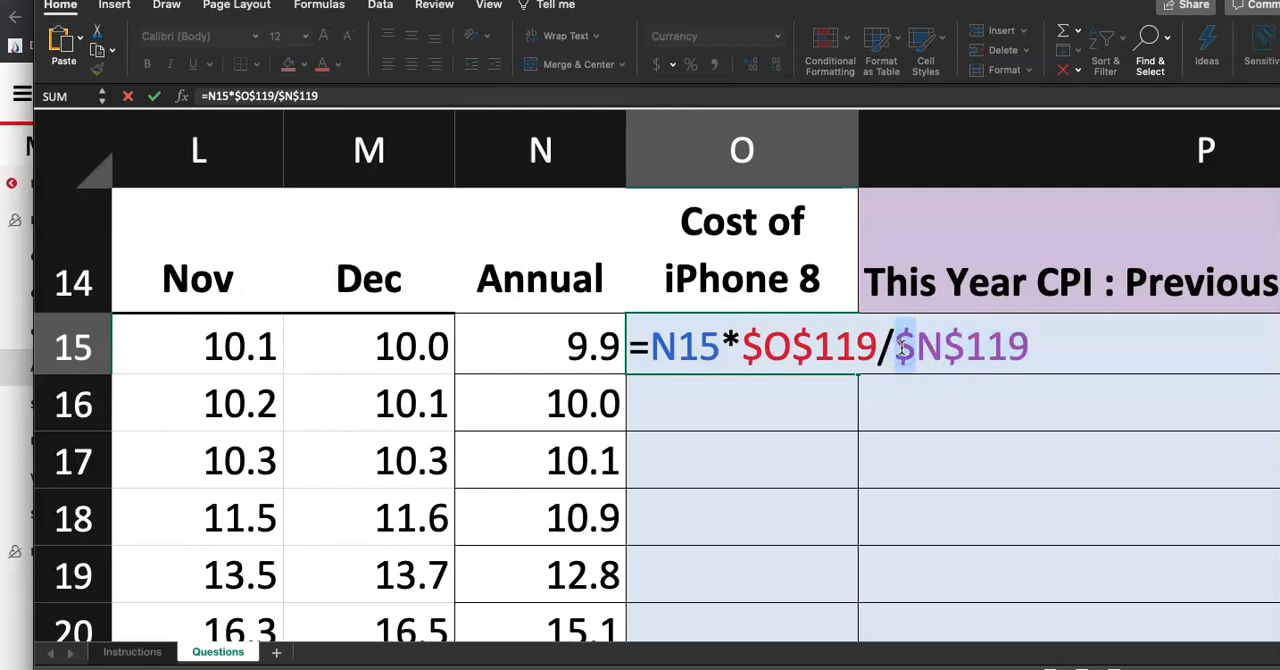
pyautogui.moveTo(964, 350); pyautogui.dragTo(946, 350)
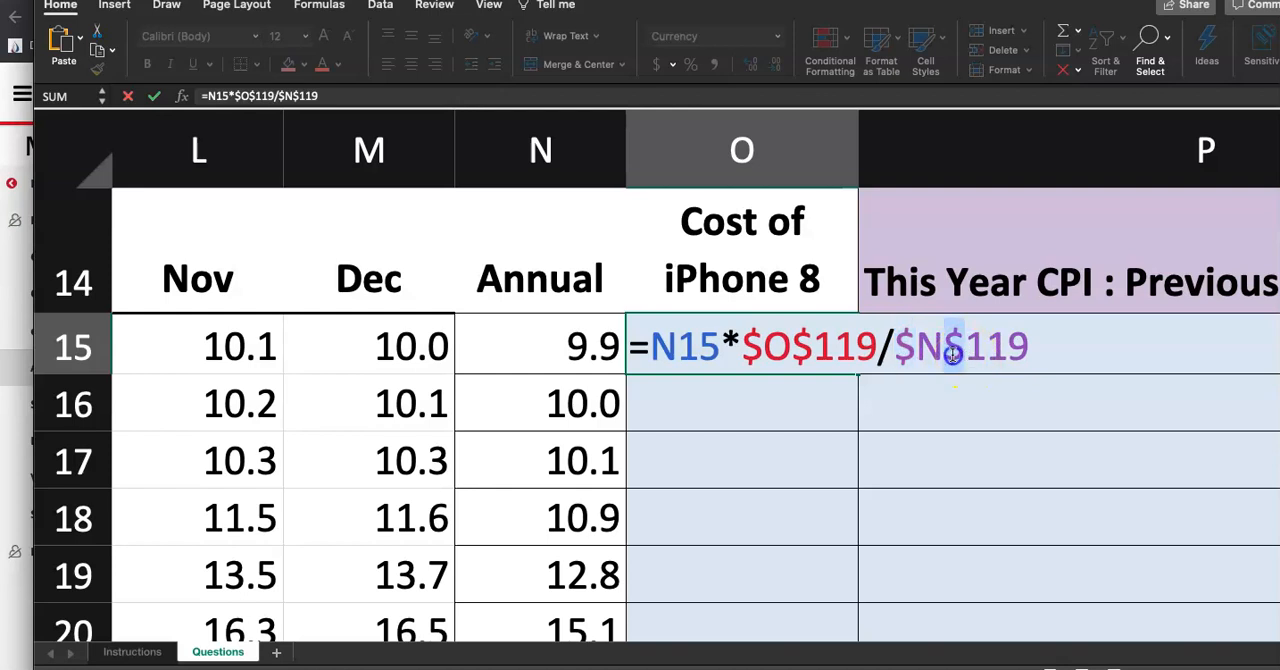
pyautogui.click(1039, 346)
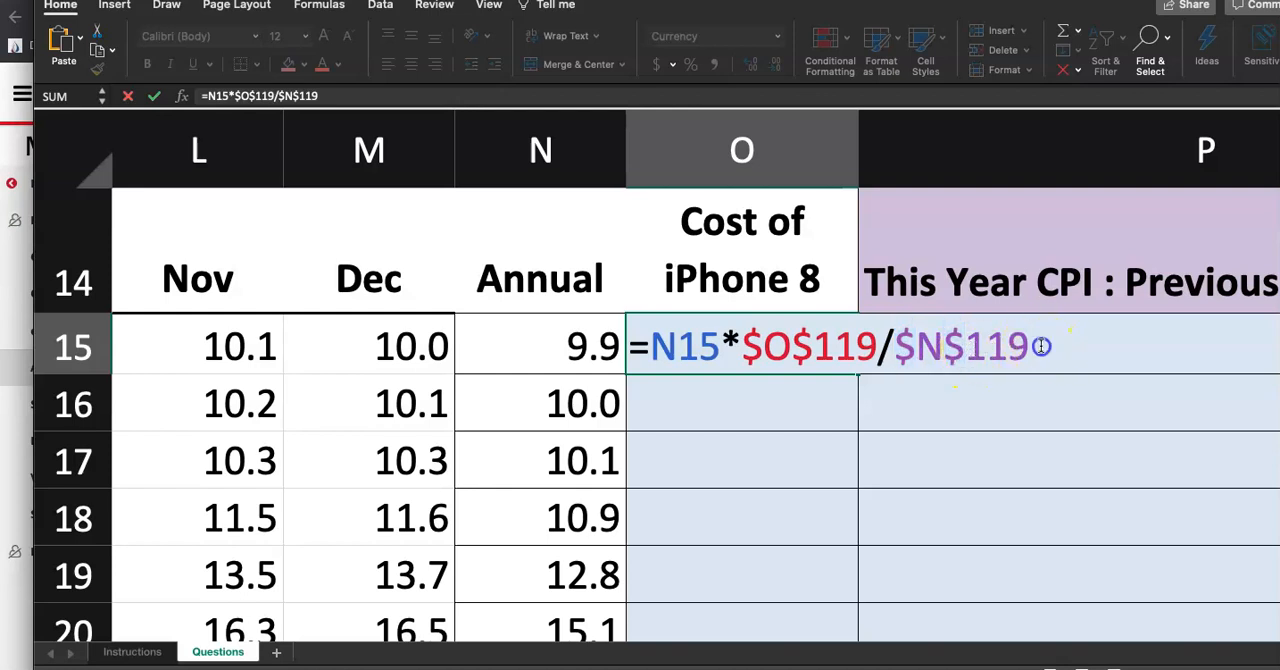
pyautogui.press('Return')
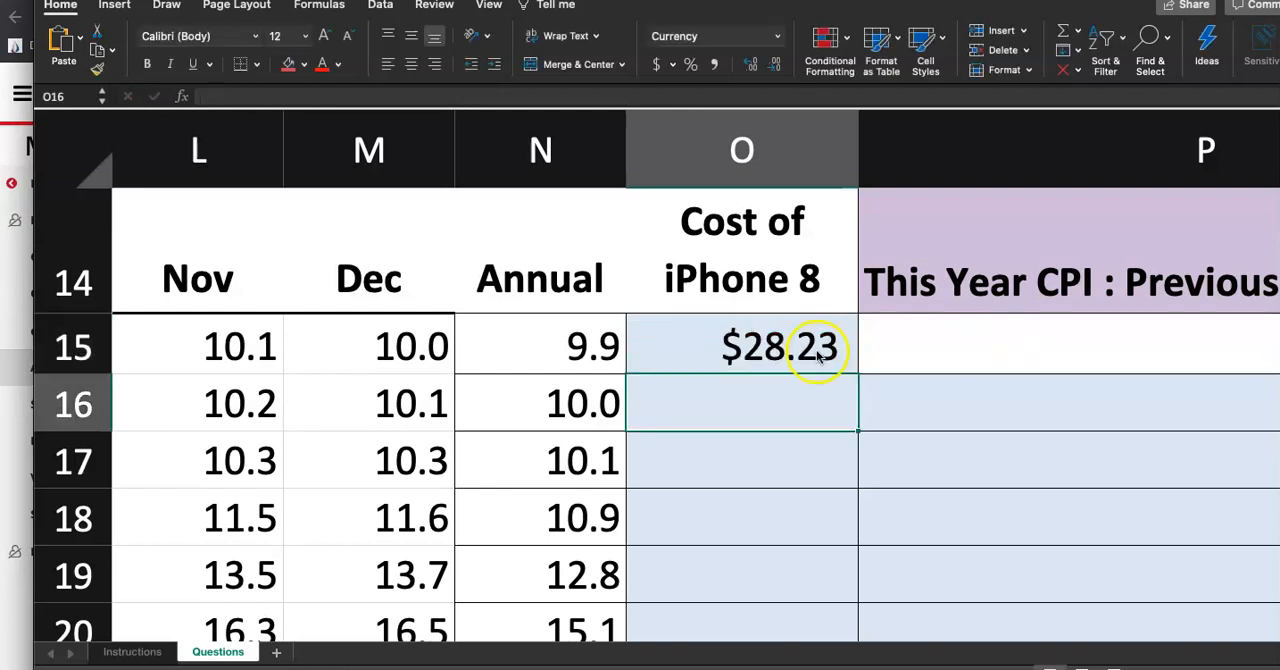
# Review the step 2 instructions on the Instructions sheet and return to the Questions sheet
pyautogui.click(755, 347)
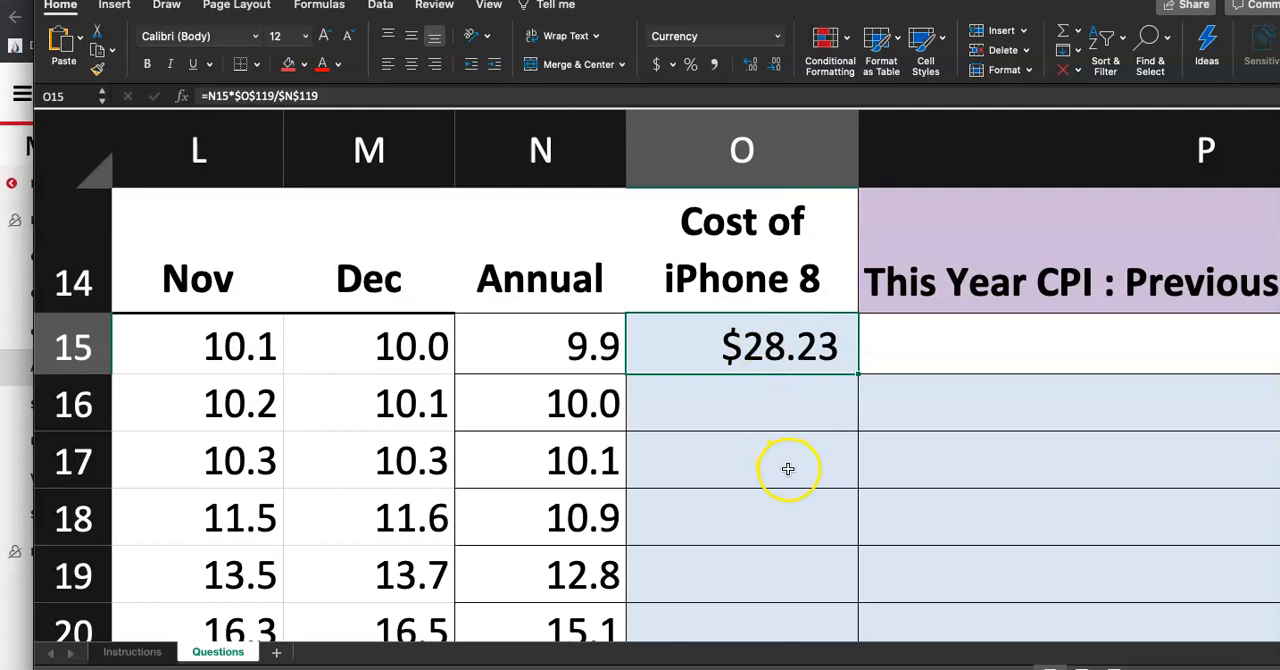
pyautogui.scroll(-3, 781, 460)
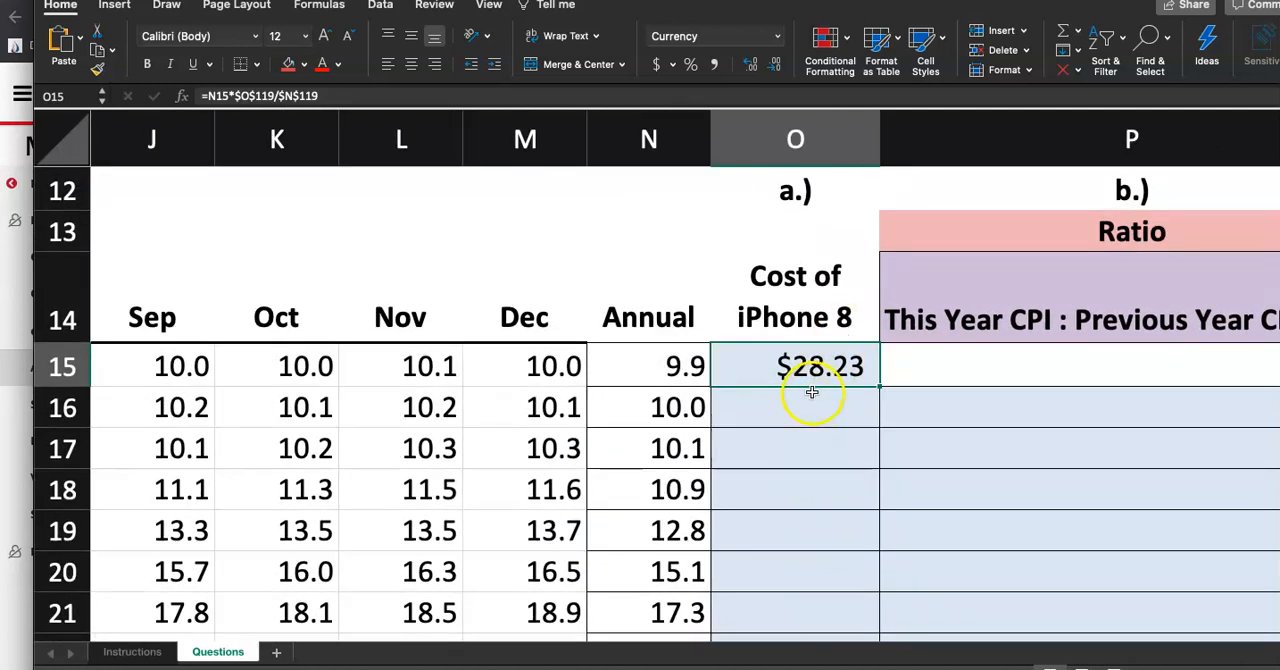
pyautogui.click(133, 652)
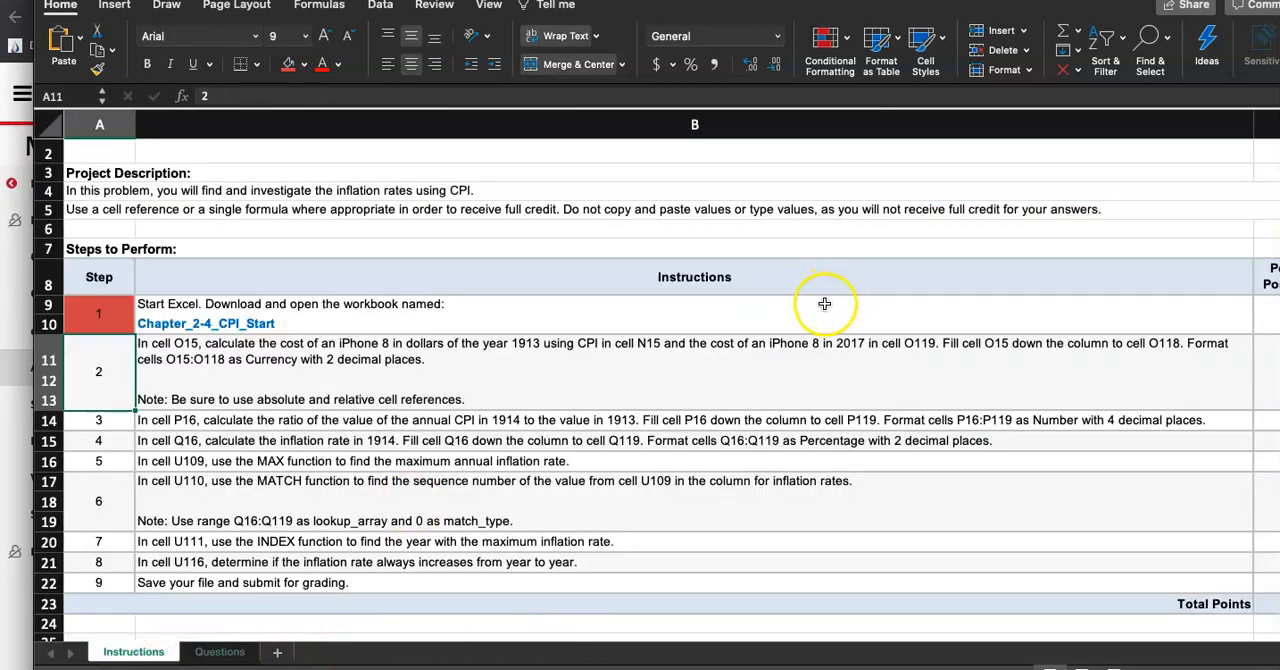
pyautogui.click(228, 655)
pyautogui.click(830, 332)
pyautogui.click(800, 368)
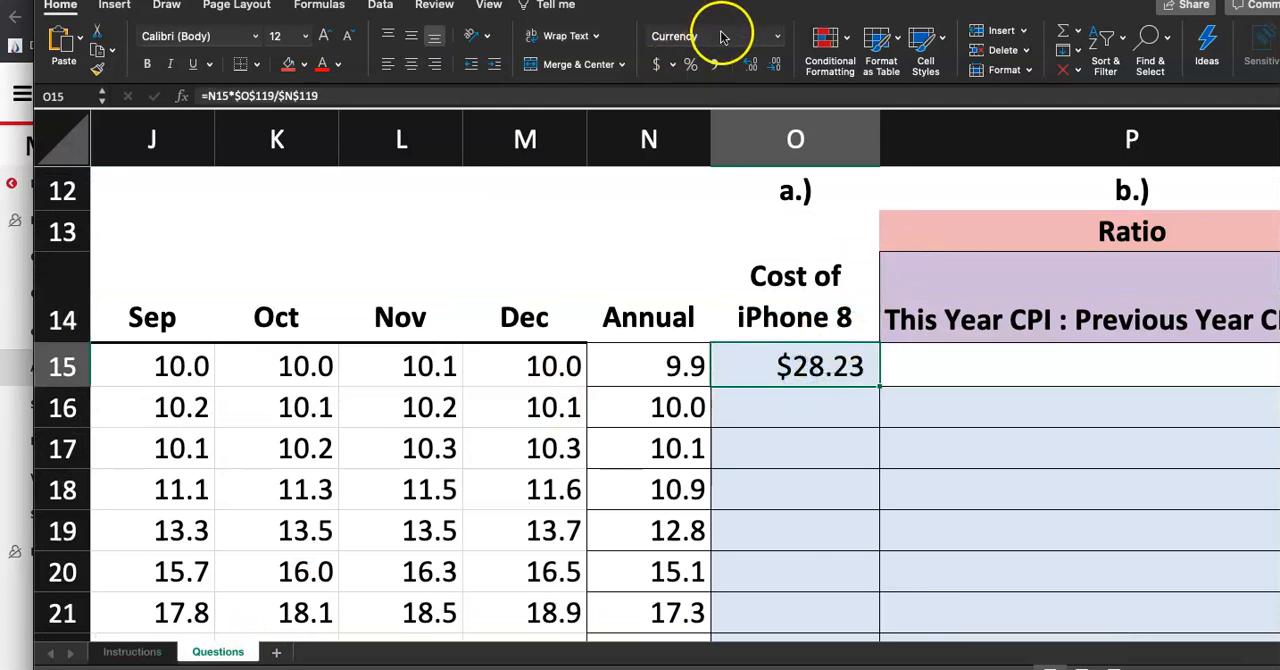
# Fill the O15 formula down column O through row 118
pyautogui.scroll(-1, 885, 363)
pyautogui.scroll(-5, 885, 363)
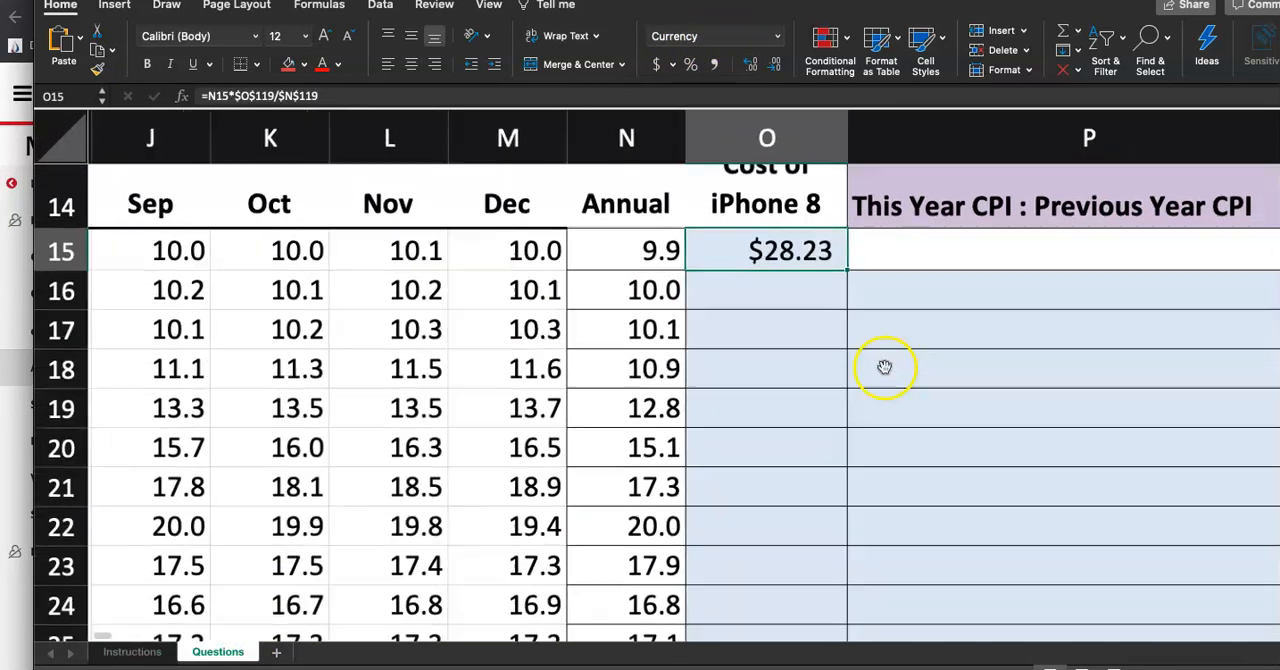
pyautogui.moveTo(885, 307); pyautogui.dragTo(872, 575)
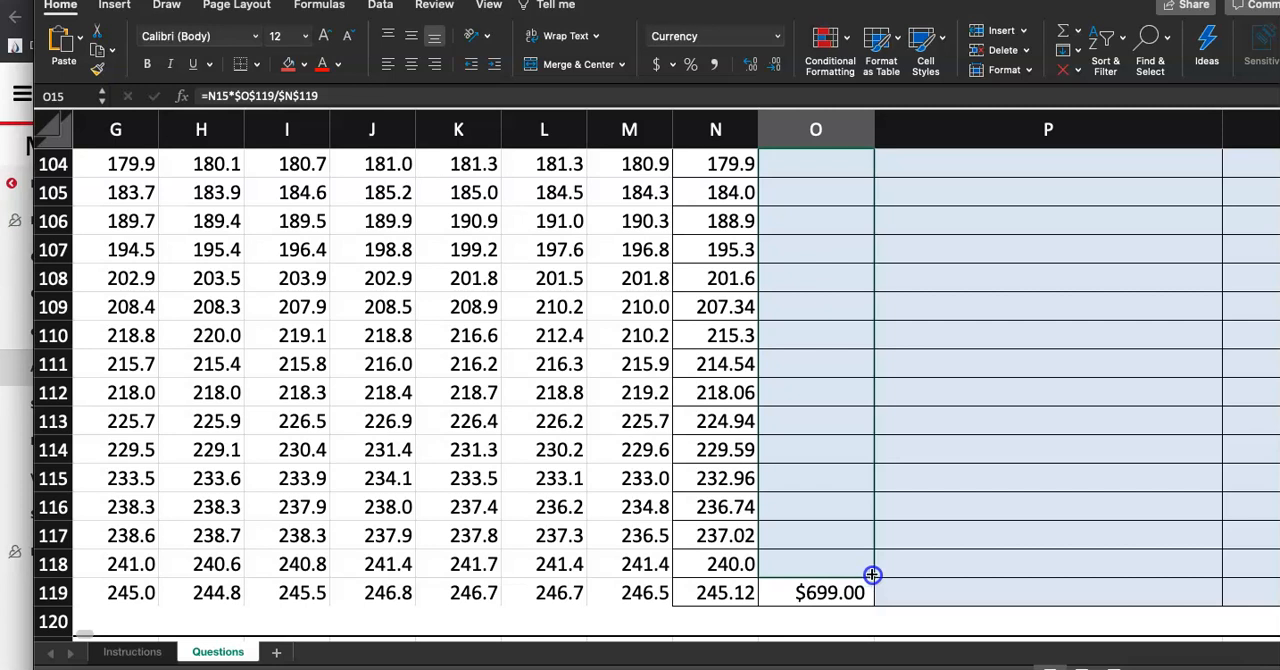
pyautogui.moveTo(872, 575); pyautogui.dragTo(874, 578)
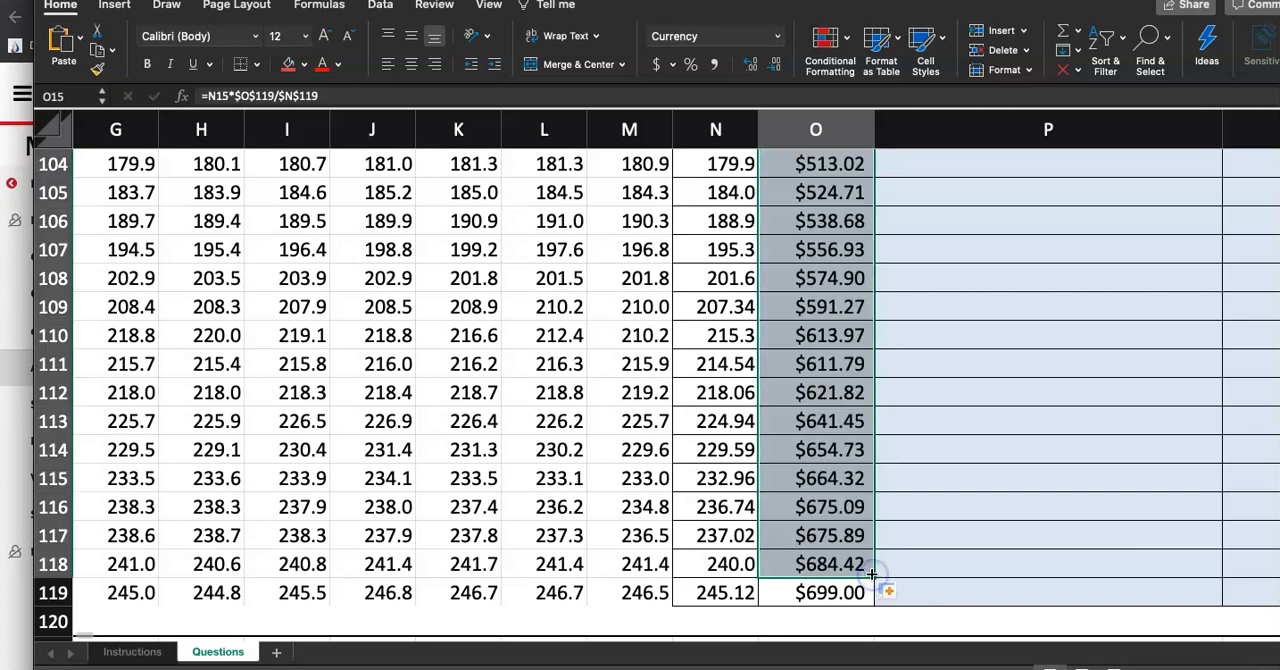
pyautogui.click(948, 521)
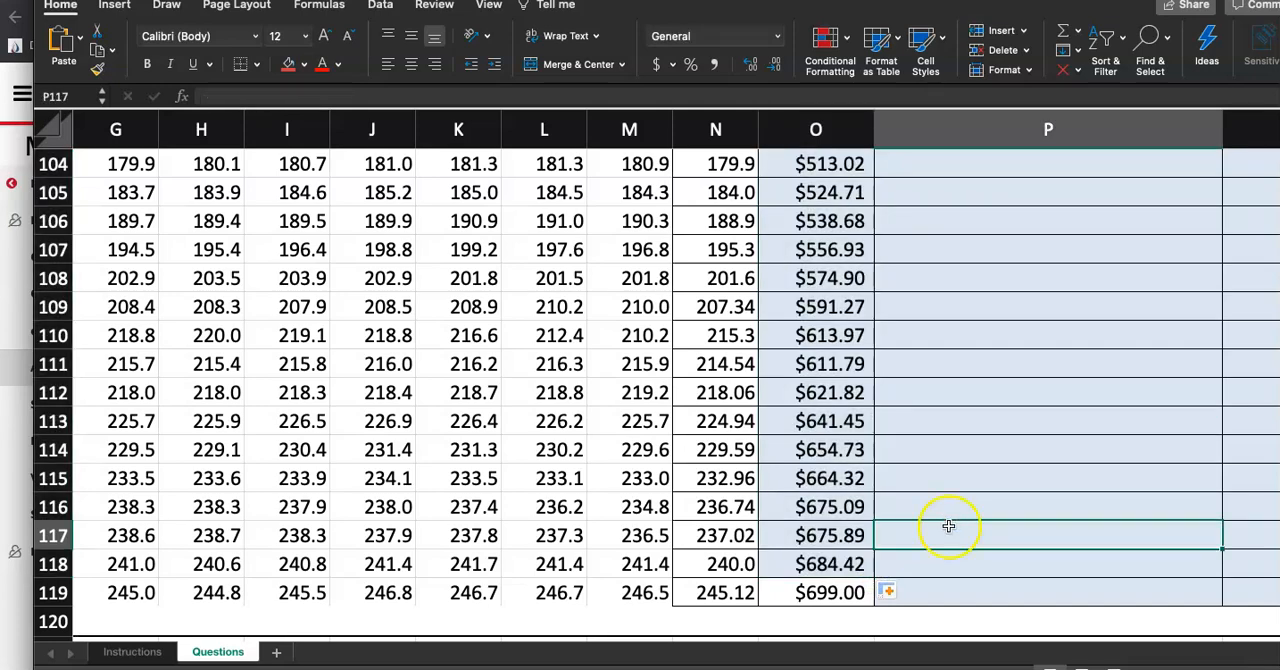
pyautogui.scroll(-5, 948, 526)
pyautogui.scroll(2, 734, 446)
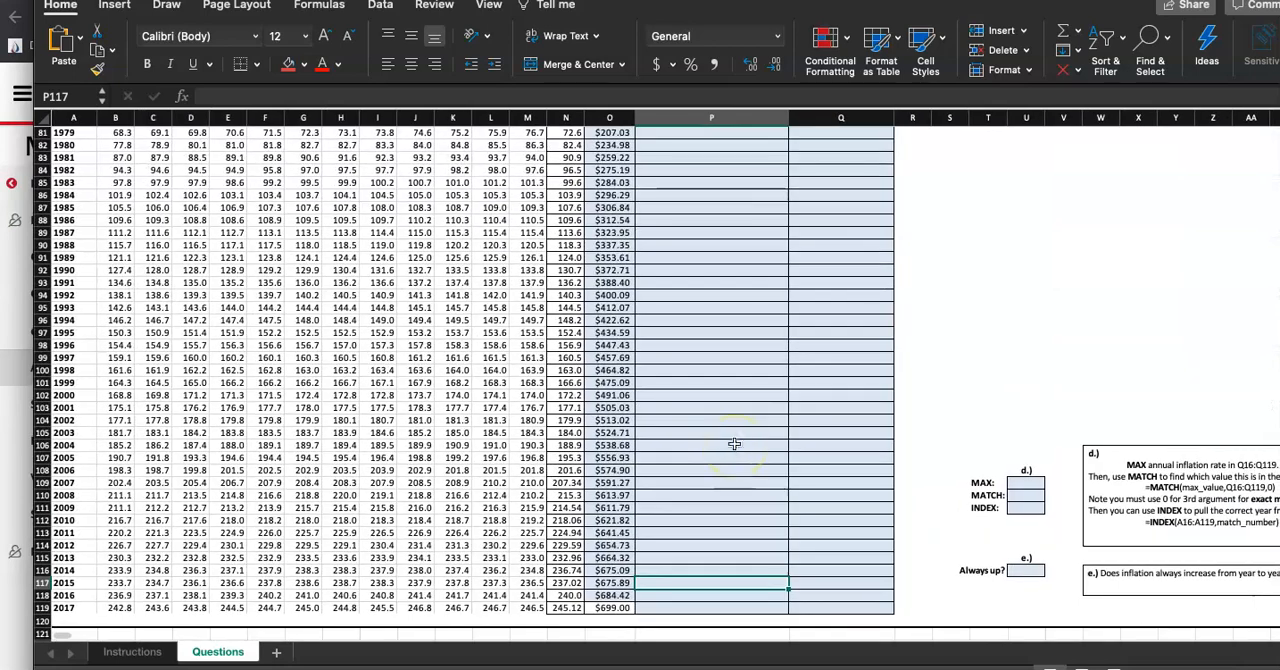
# Inspect the filled iPhone 8 cost formulas down column O, such as those in rows 94 and 104
pyautogui.scroll(5, 734, 444)
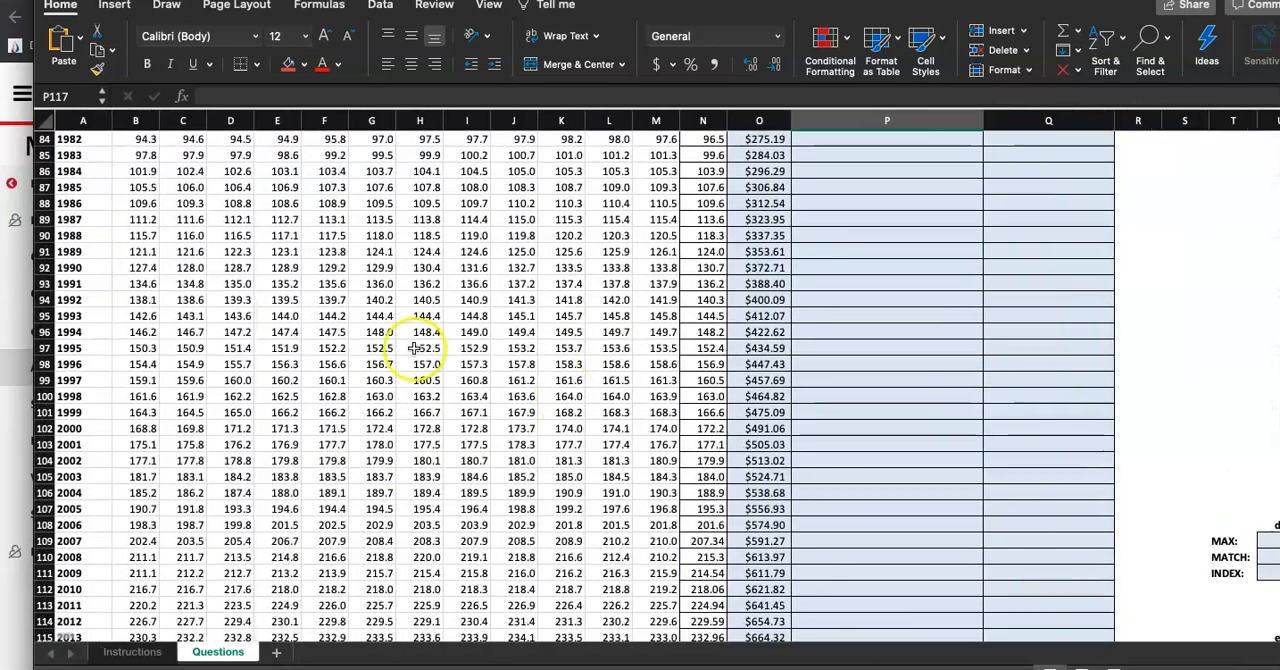
pyautogui.click(88, 300)
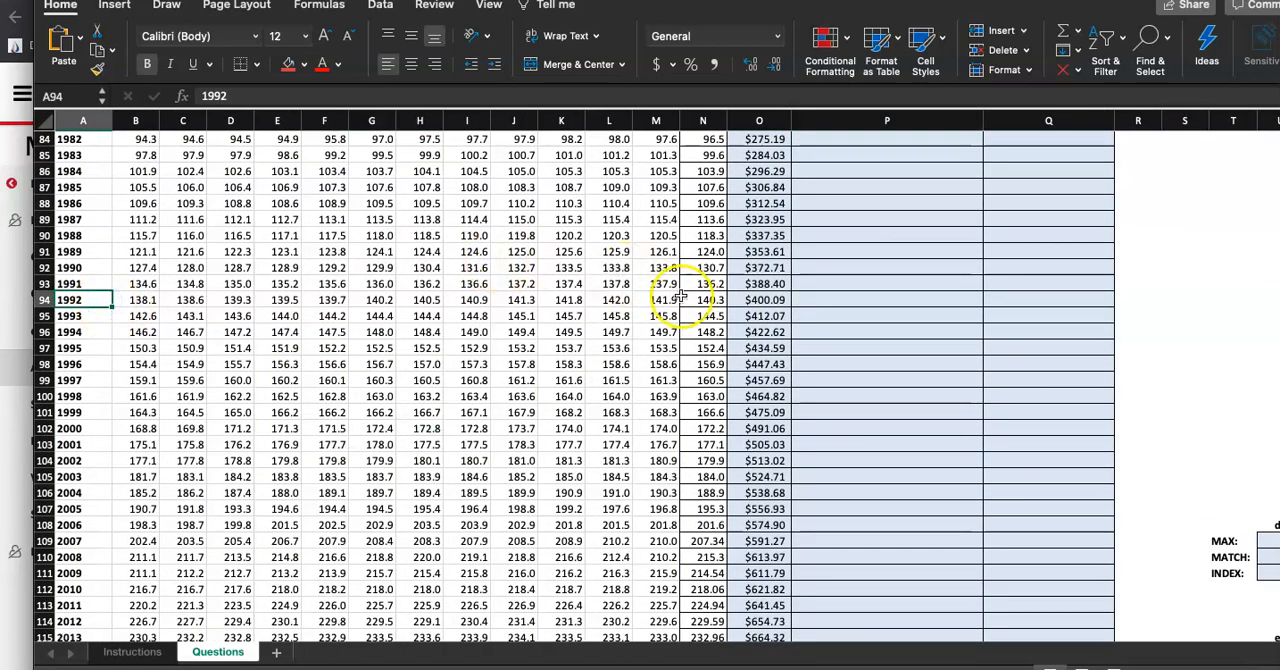
pyautogui.click(752, 300)
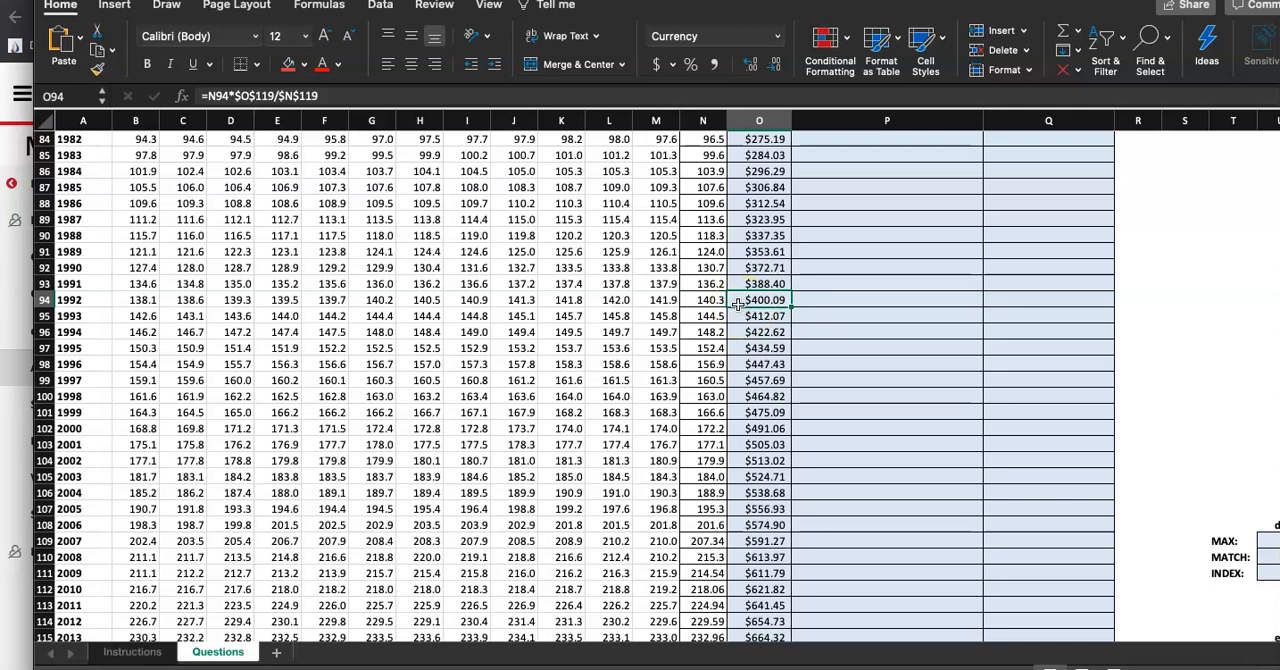
pyautogui.click(45, 300)
pyautogui.click(840, 315)
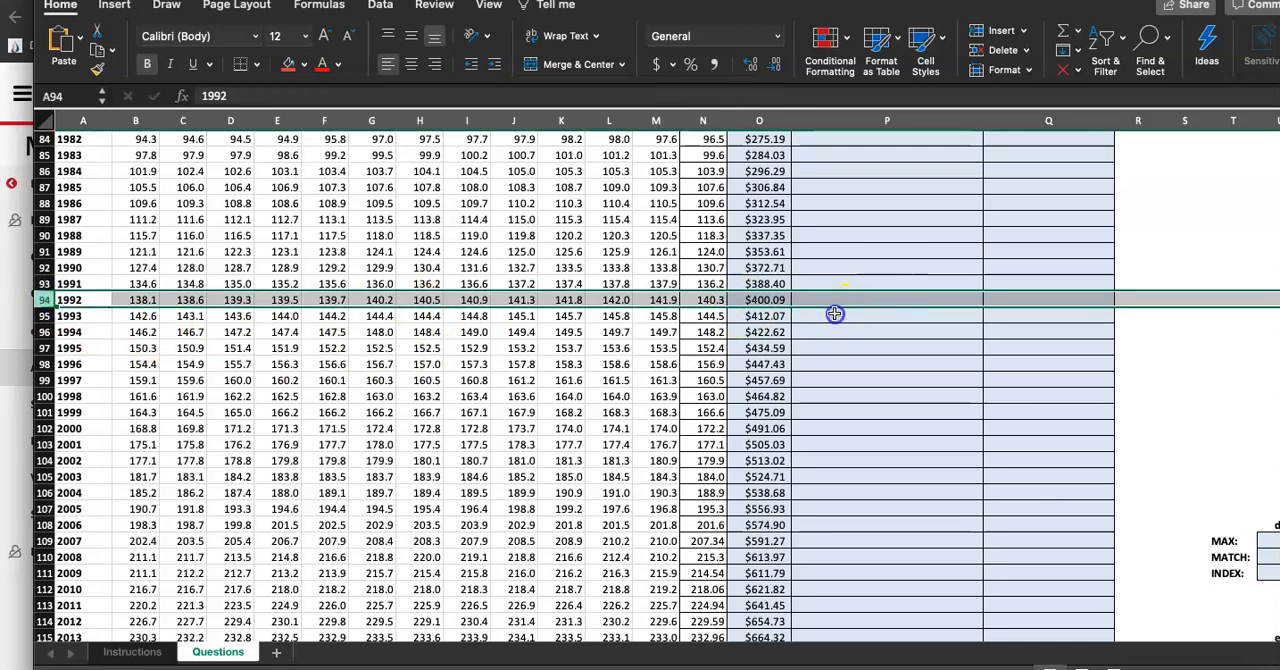
pyautogui.scroll(-4, 835, 313)
pyautogui.scroll(3, 834, 313)
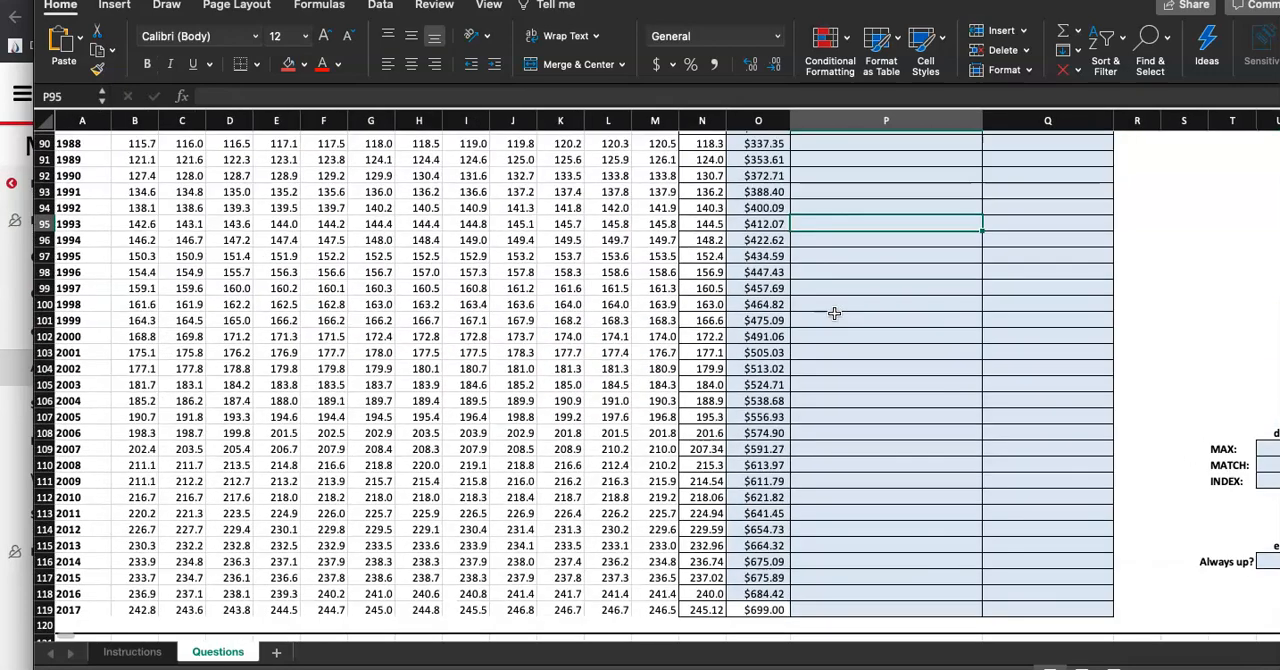
pyautogui.doubleClick(764, 370)
pyautogui.scroll(5, 852, 359)
pyautogui.scroll(-3, 852, 359)
pyautogui.scroll(1, 852, 359)
pyautogui.scroll(1, 852, 359)
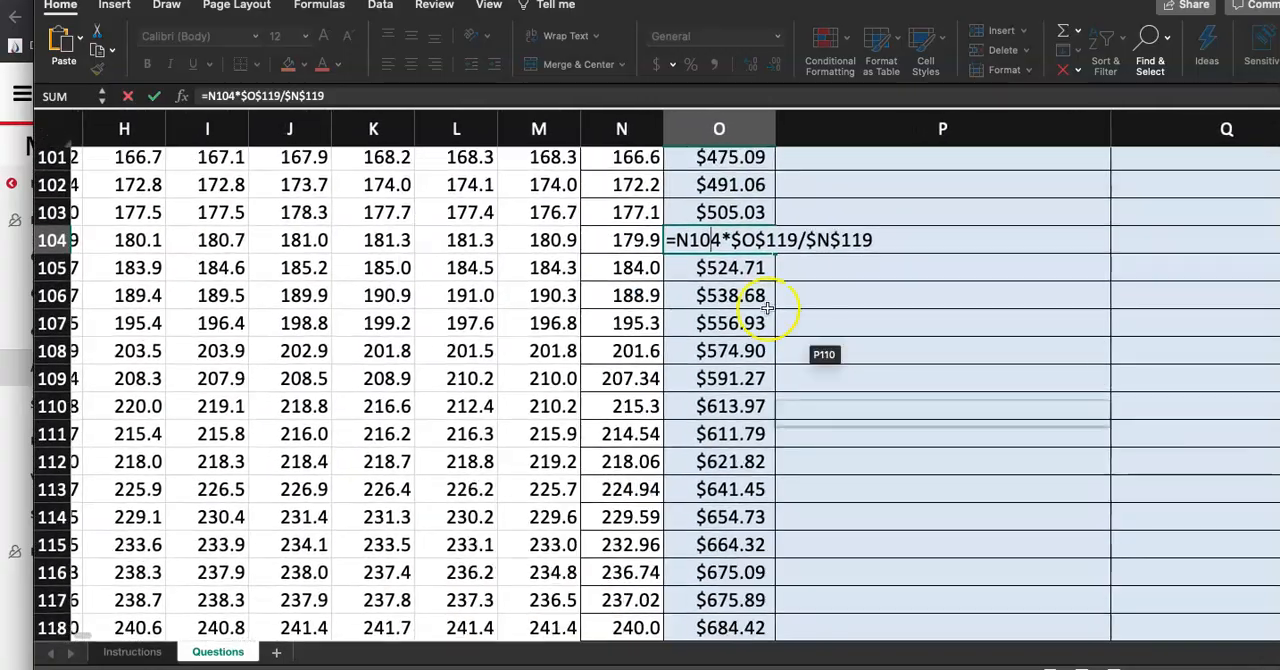
pyautogui.click(710, 240)
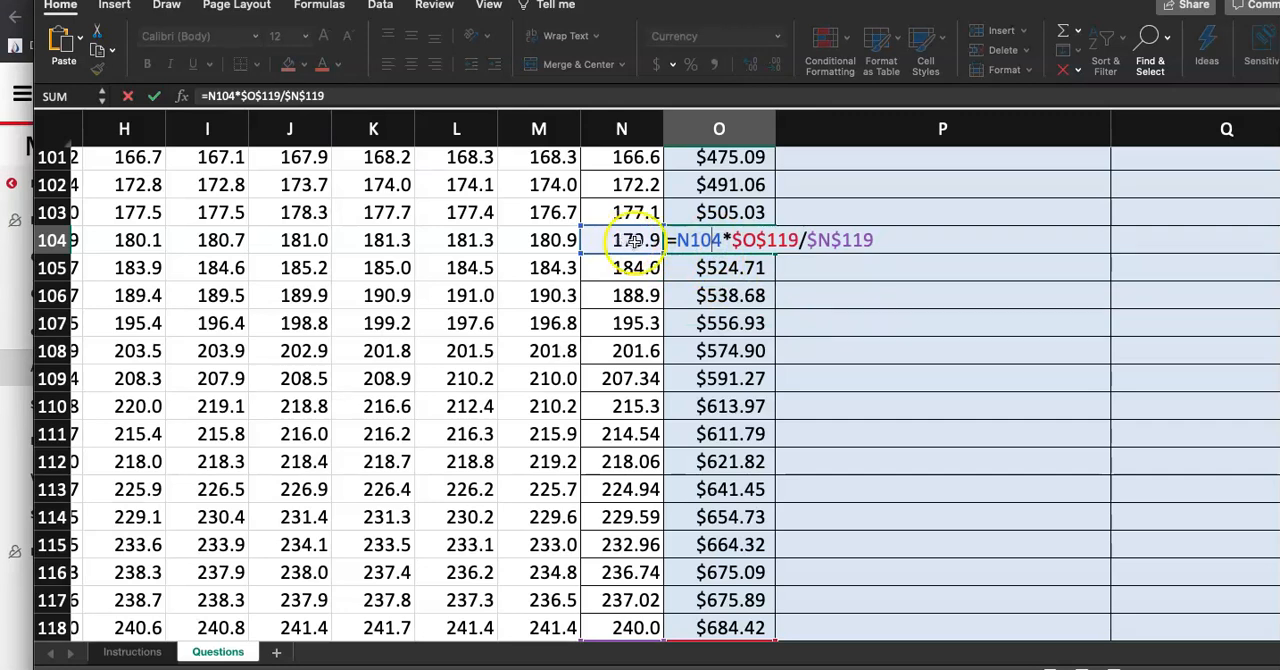
pyautogui.scroll(-5, 757, 272)
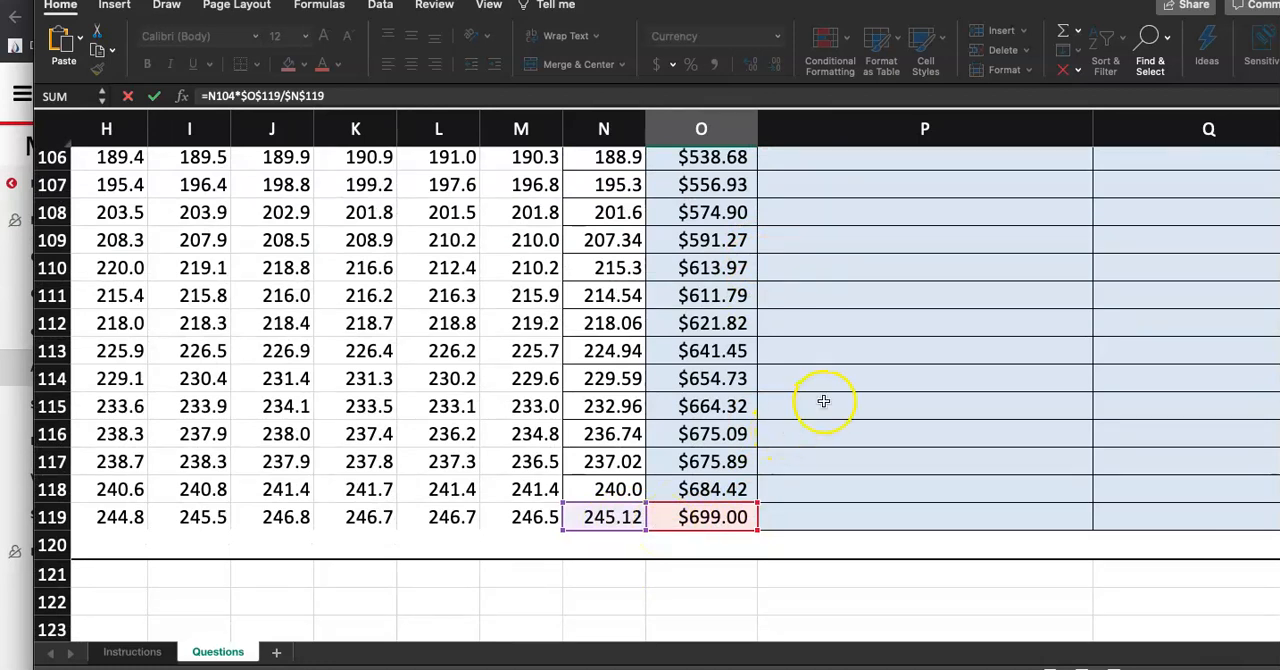
pyautogui.scroll(7, 823, 401)
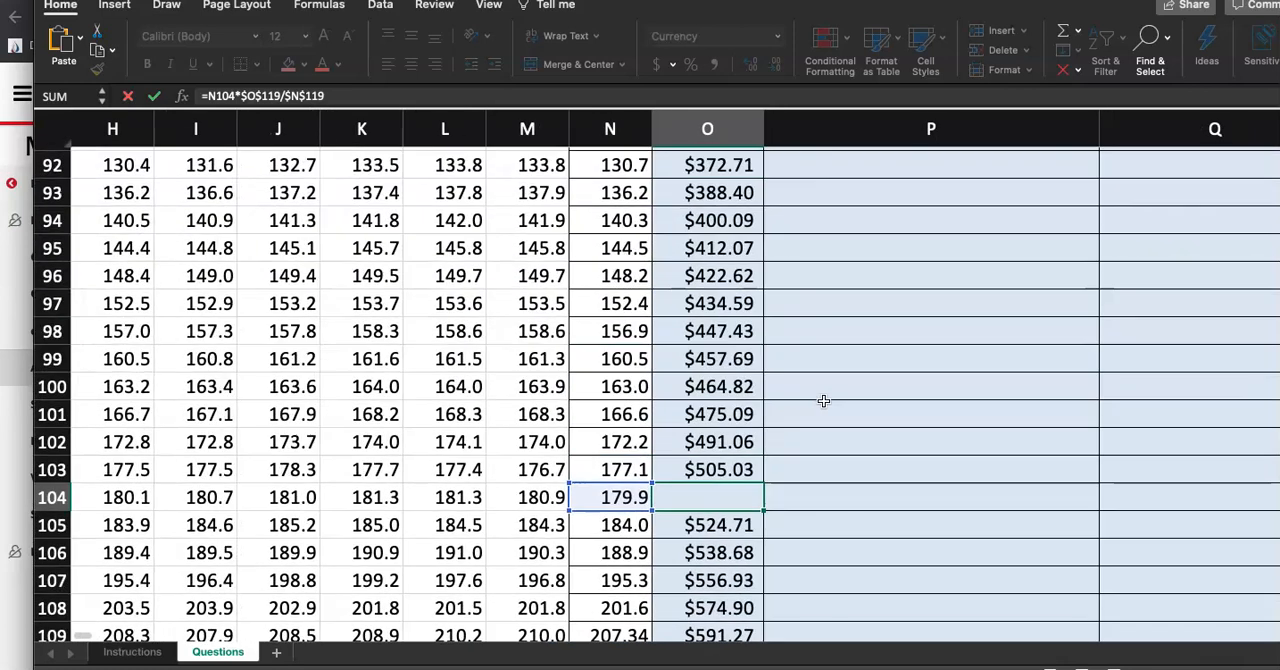
pyautogui.click(714, 499)
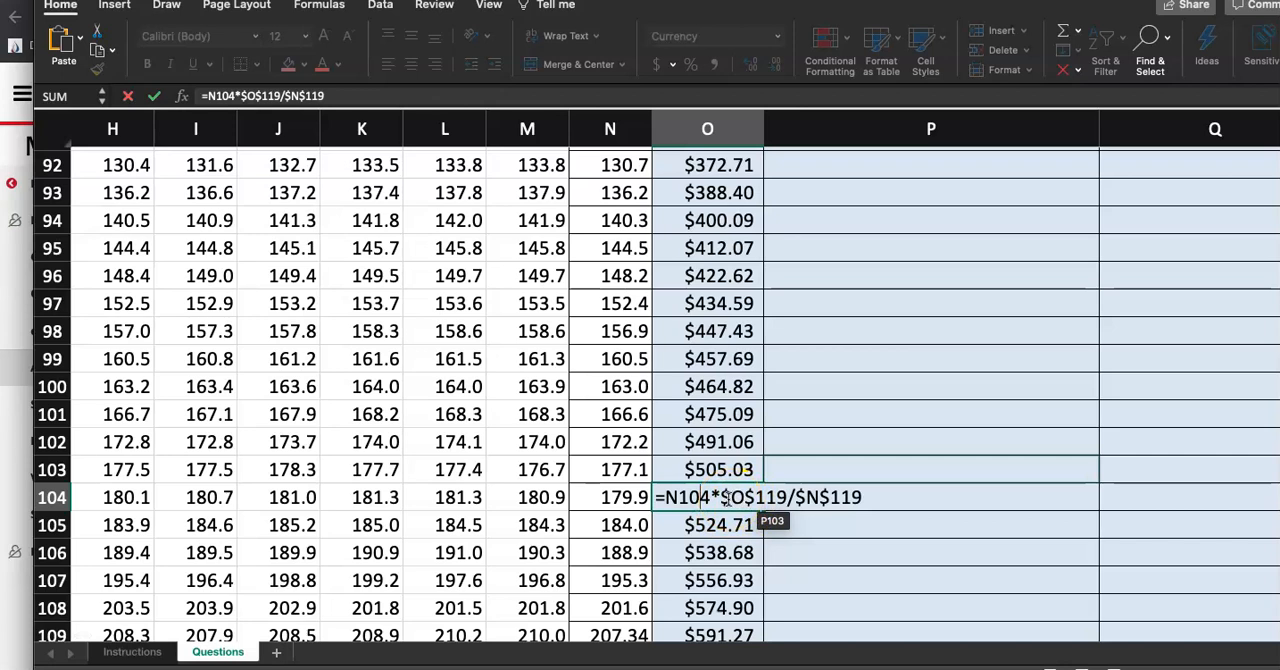
pyautogui.press('Escape')
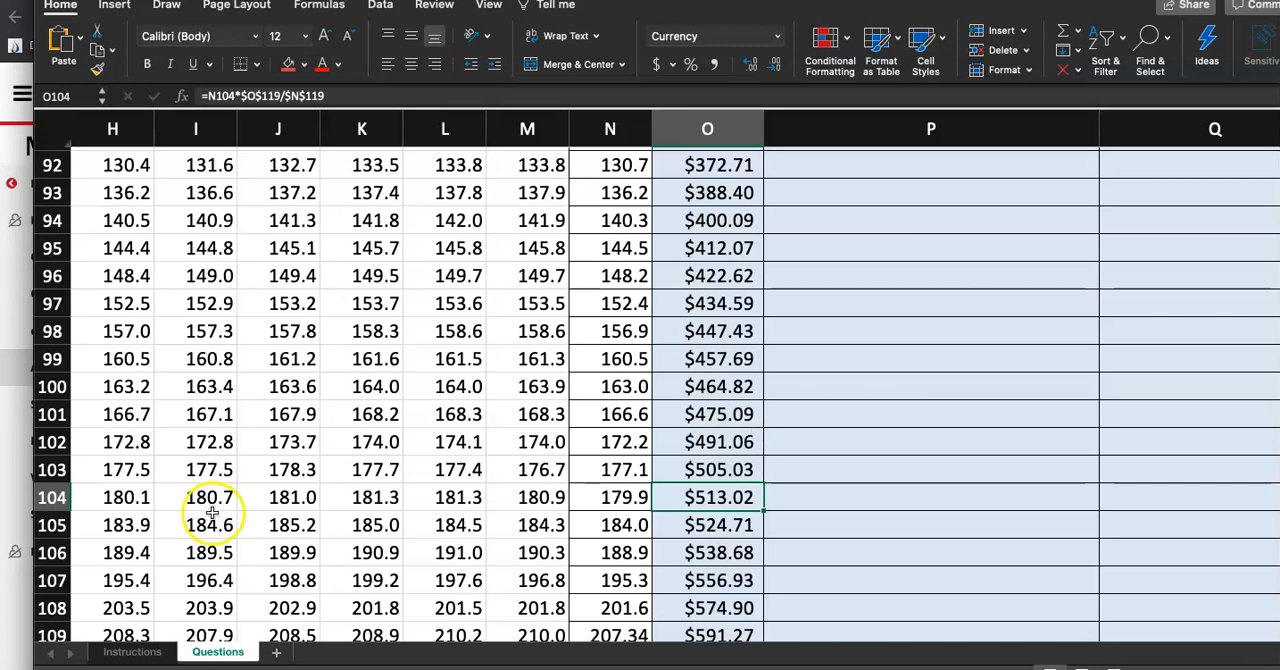
# Fill the step 2 cell on the Instructions sheet red to mark it done, and return to the Questions sheet
pyautogui.click(122, 655)
pyautogui.click(105, 372)
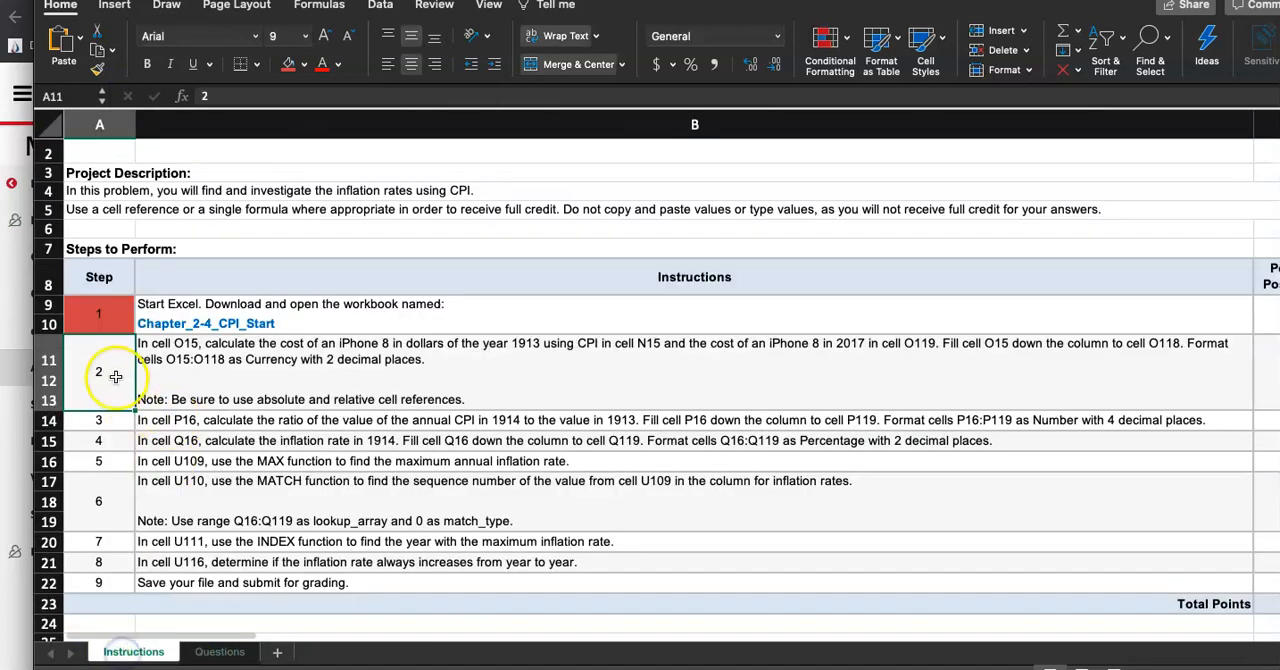
pyautogui.click(288, 66)
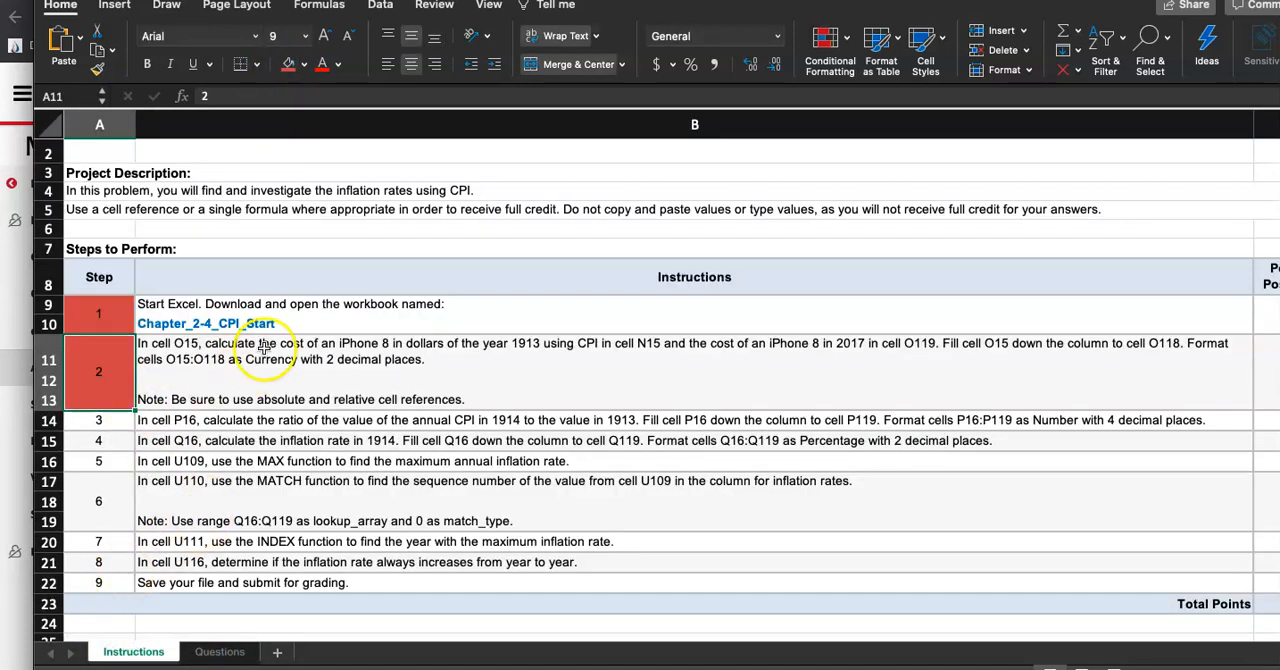
pyautogui.scroll(-1, 291, 406)
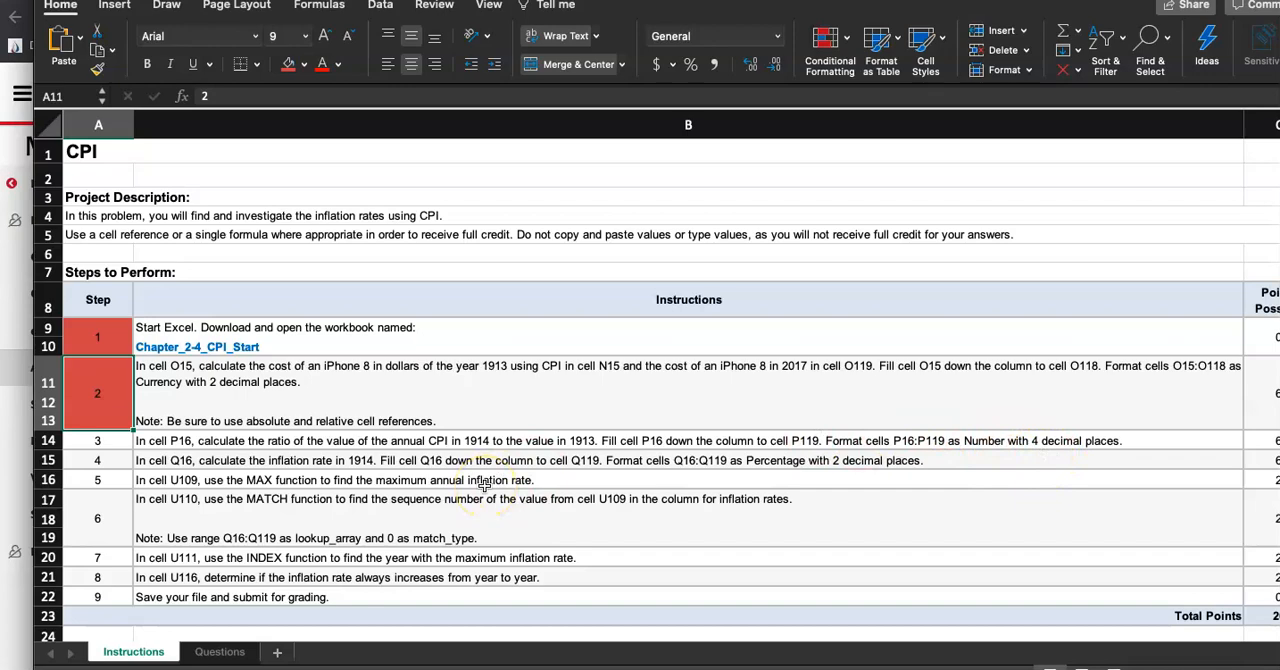
pyautogui.click(219, 651)
# Enter the ratio formula =N16/N15 in cell P16
pyautogui.scroll(15, 660, 320)
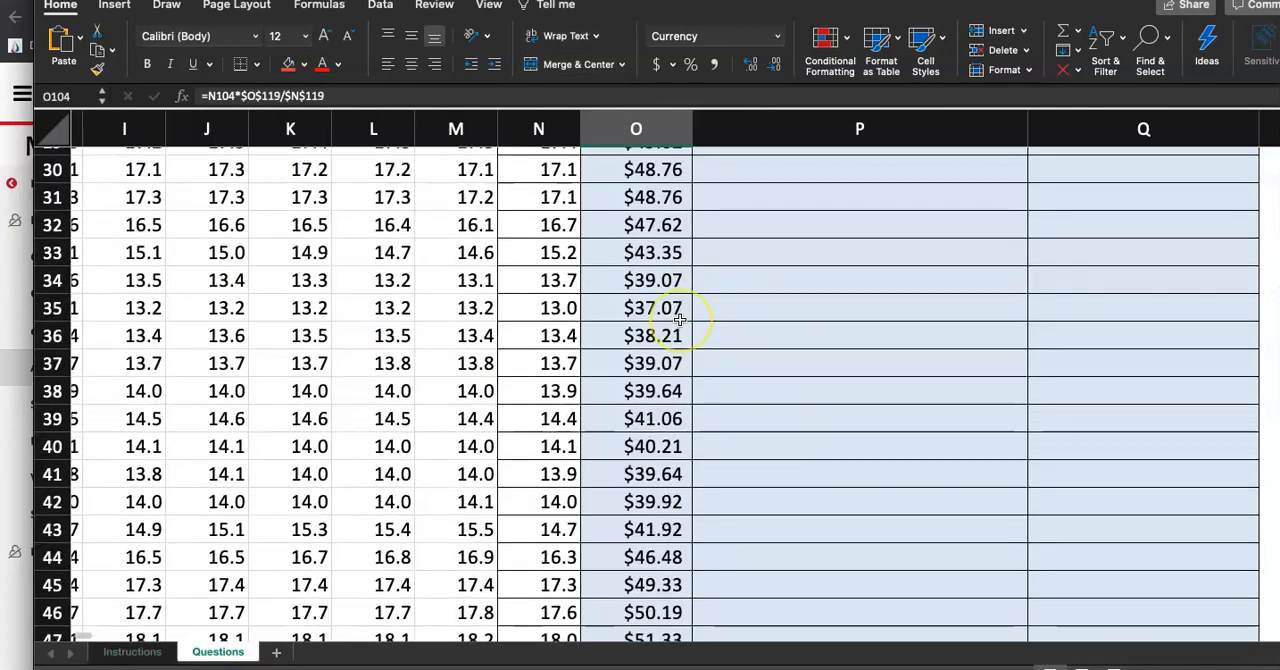
pyautogui.scroll(10, 679, 319)
pyautogui.scroll(-4, 682, 330)
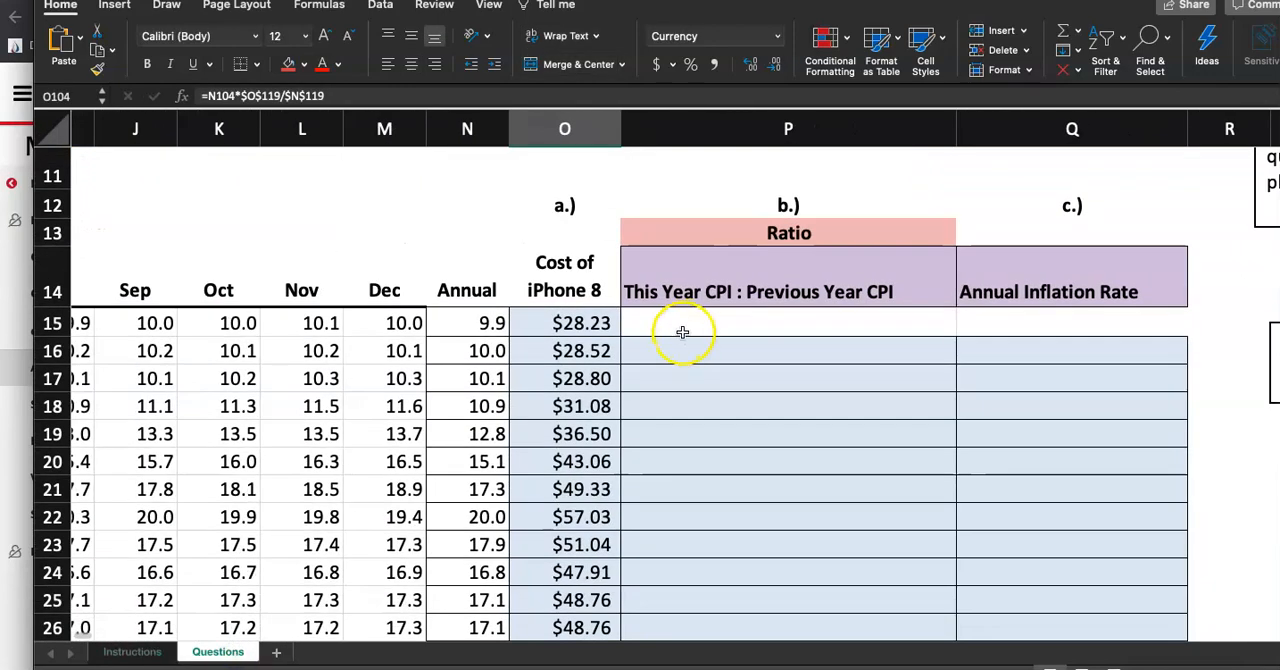
pyautogui.click(674, 354)
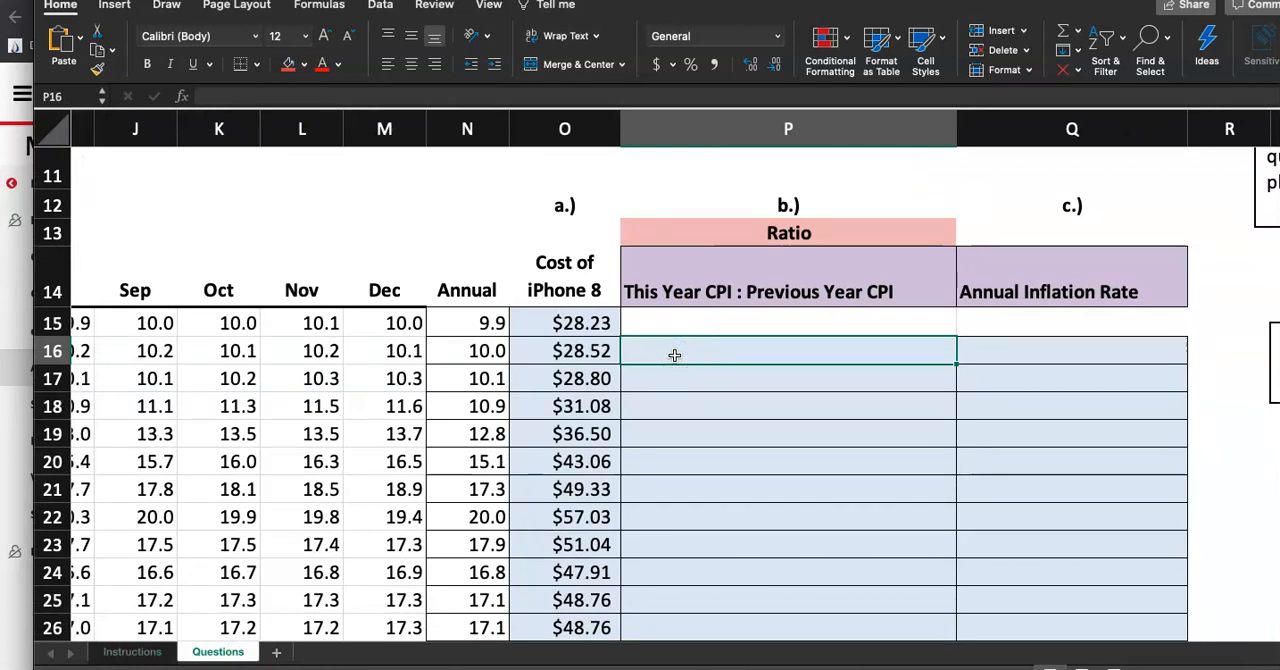
pyautogui.click(689, 320)
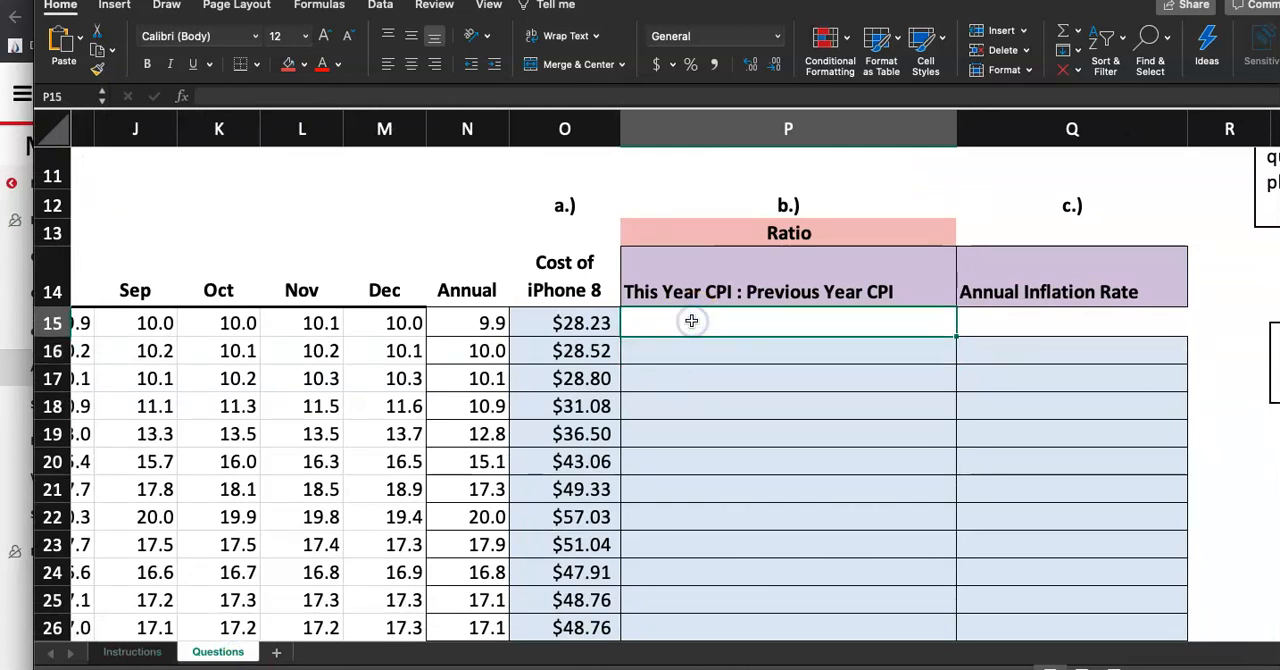
pyautogui.click(682, 357)
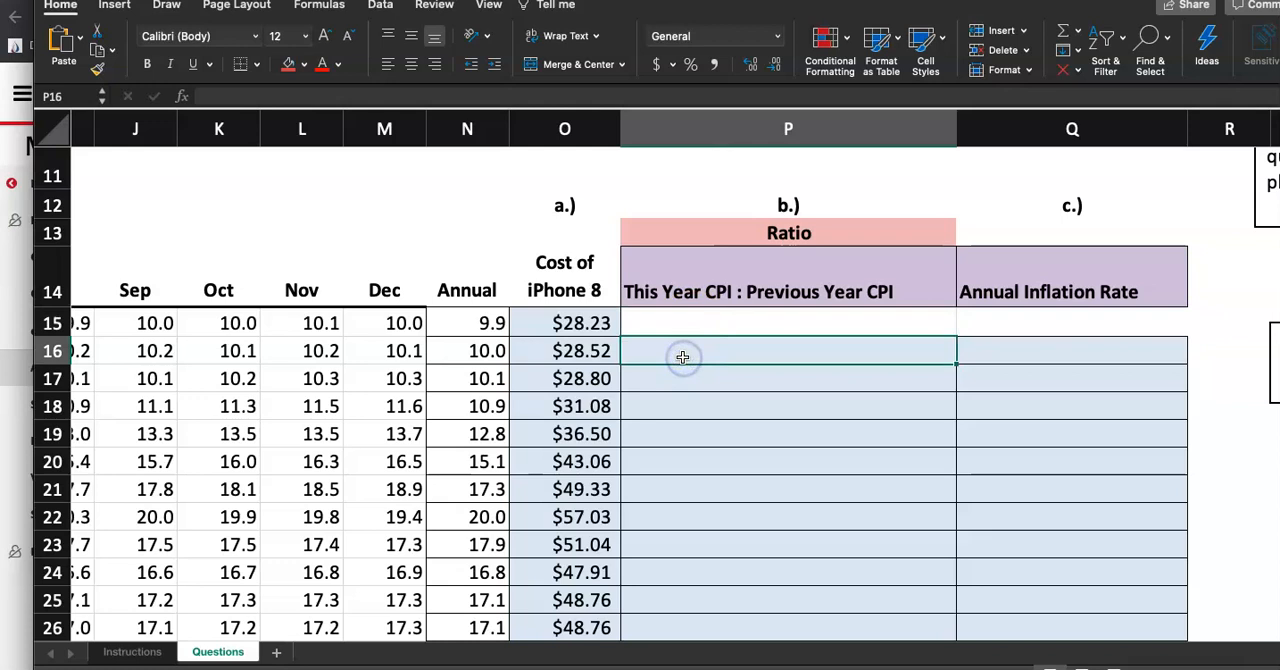
pyautogui.write('=')
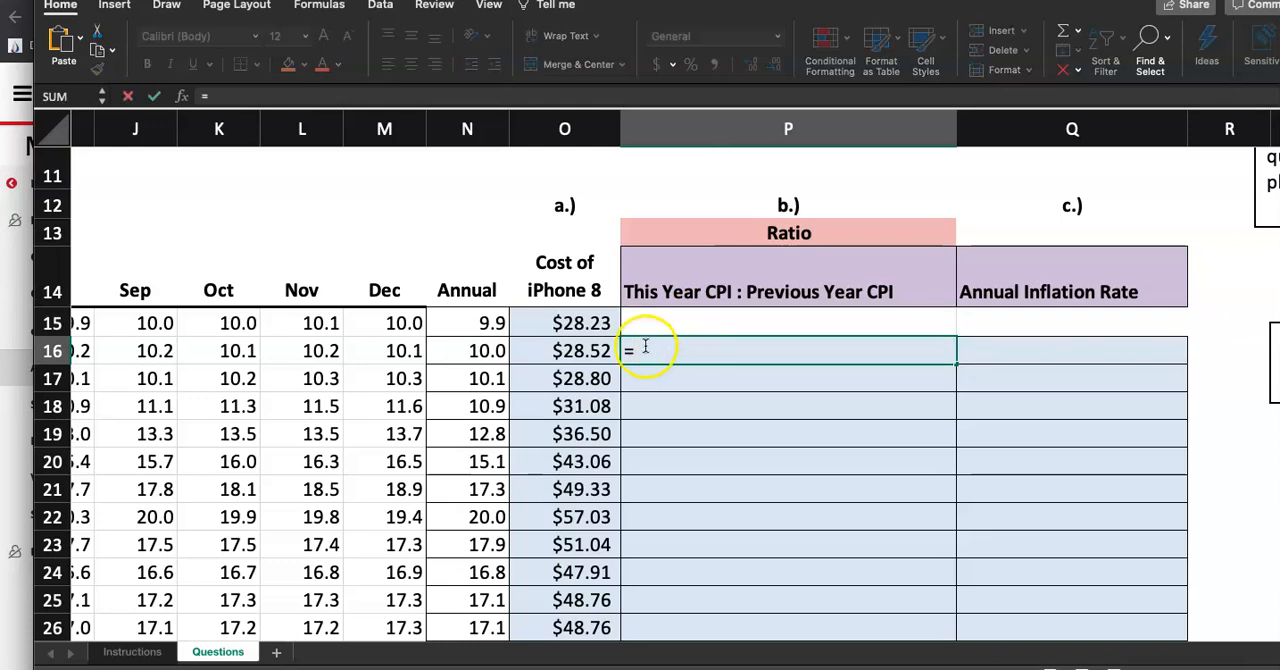
pyautogui.click(489, 352)
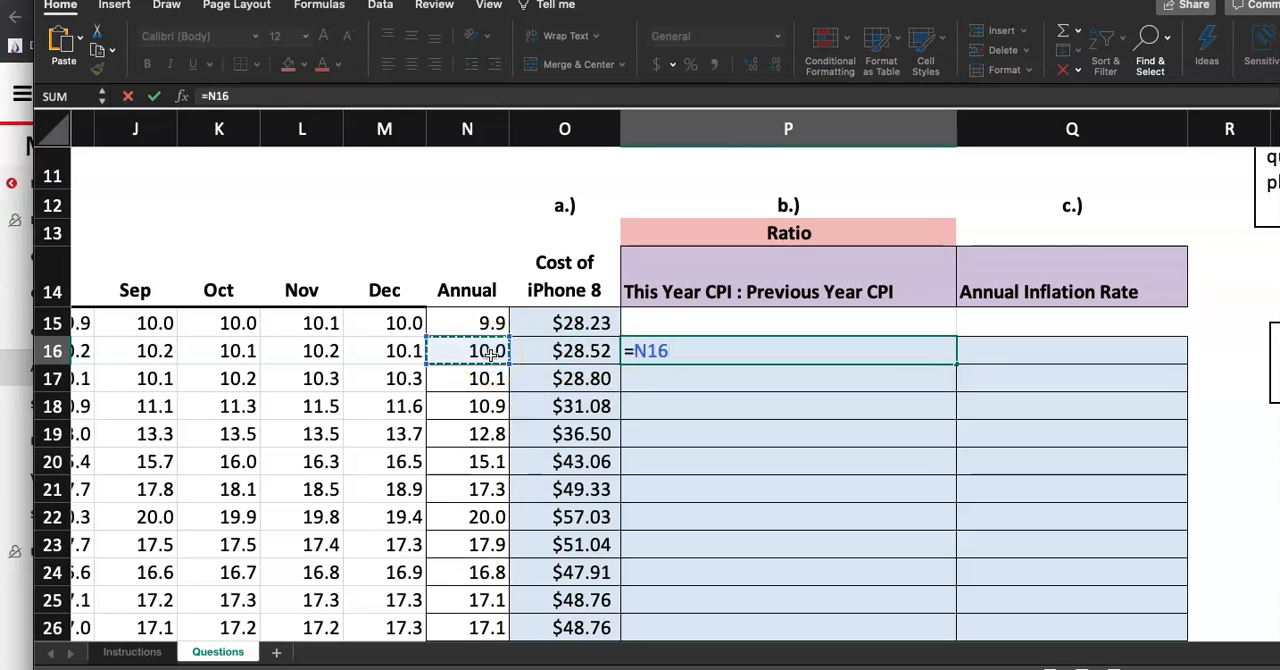
pyautogui.write('/')
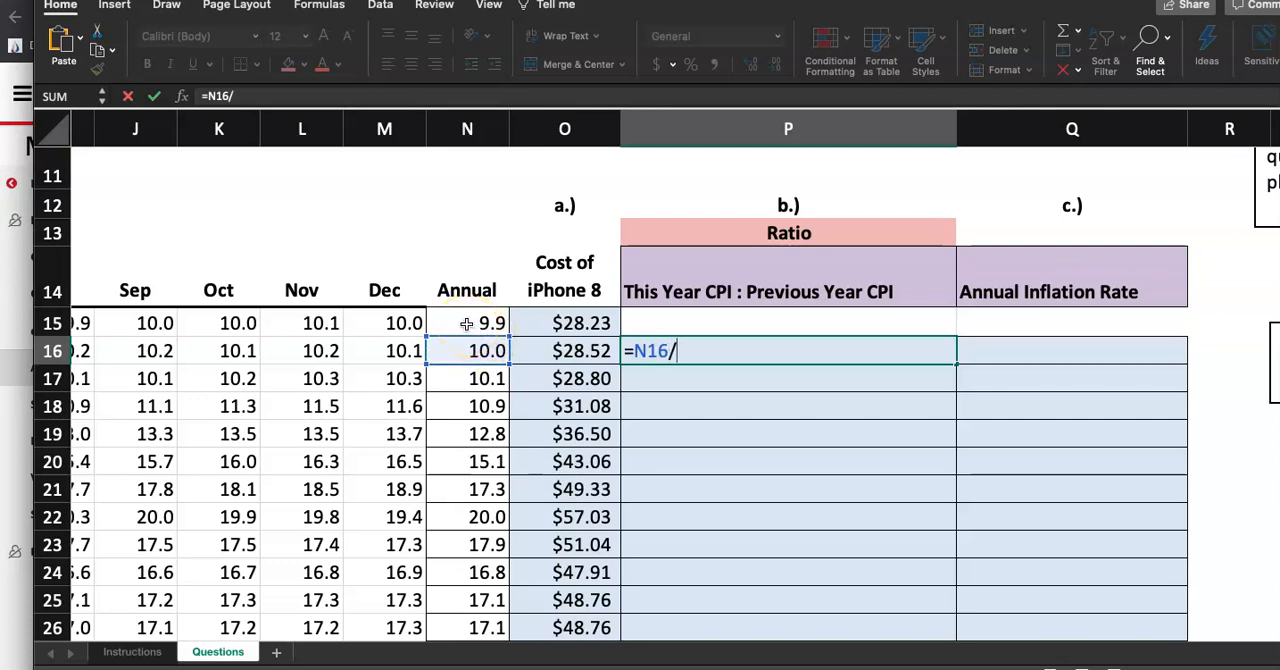
pyautogui.click(466, 323)
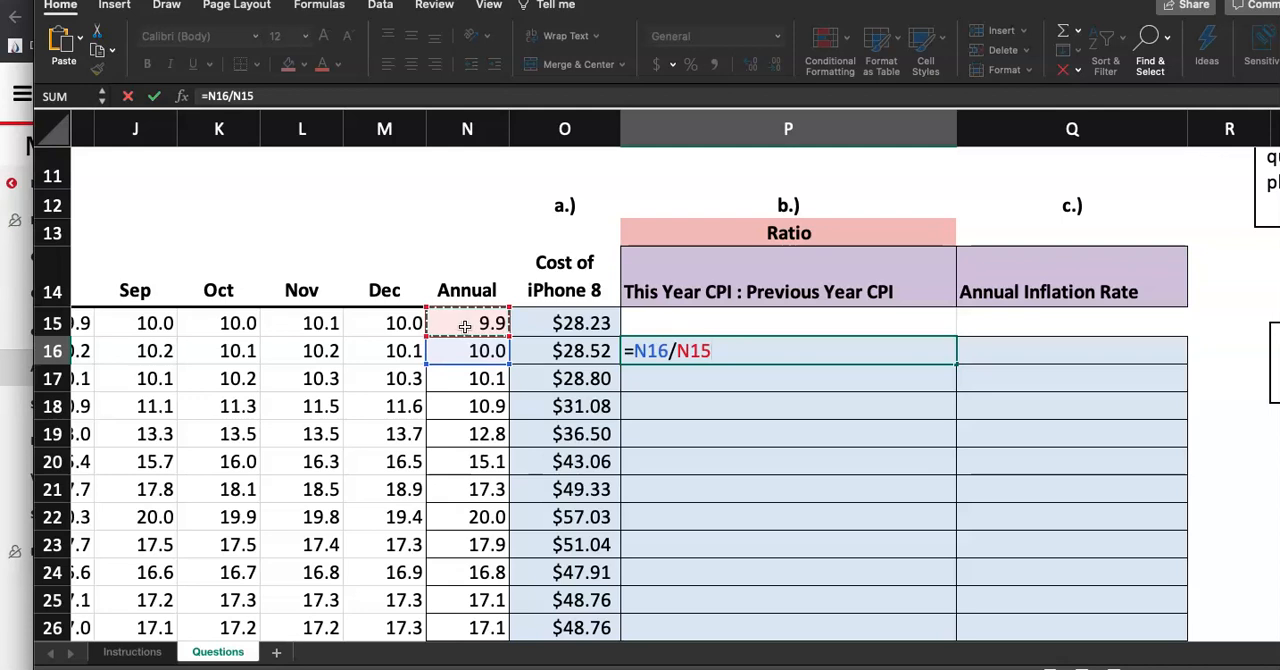
pyautogui.press('Return')
# Format P16 as Number with 4 decimal places
pyautogui.click(748, 346)
pyautogui.click(777, 40)
pyautogui.click(757, 94)
pyautogui.click(775, 64)
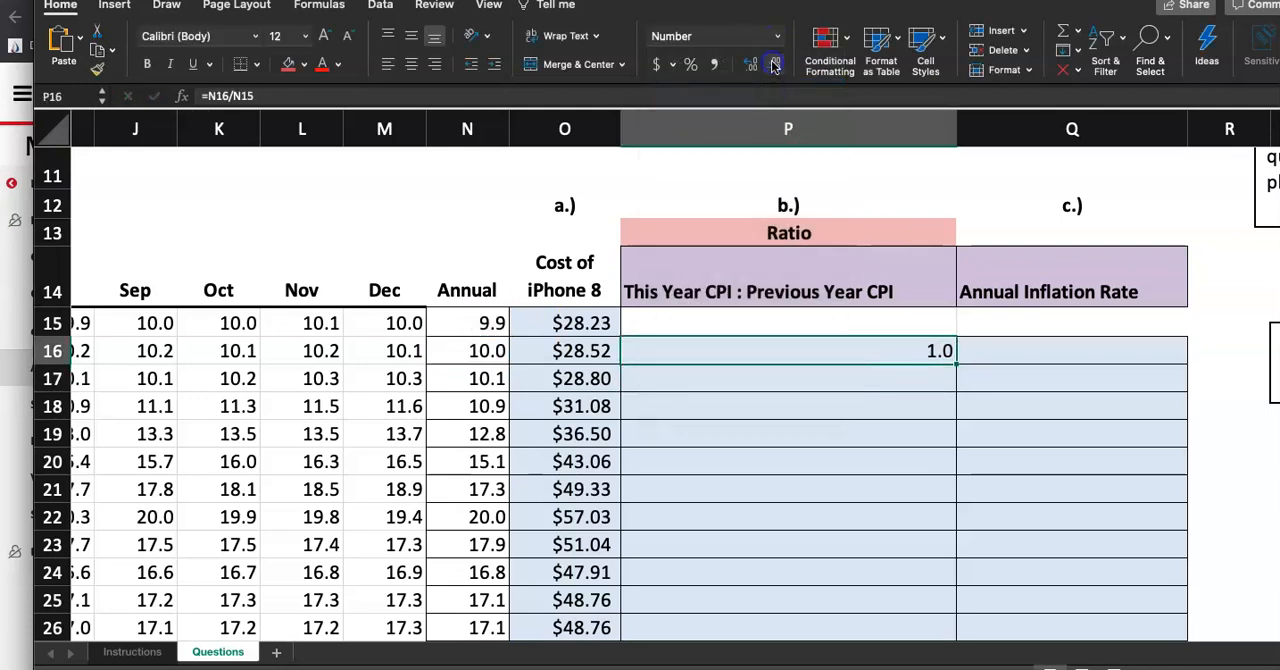
pyautogui.click(751, 64)
pyautogui.click(751, 64)
pyautogui.click(751, 64)
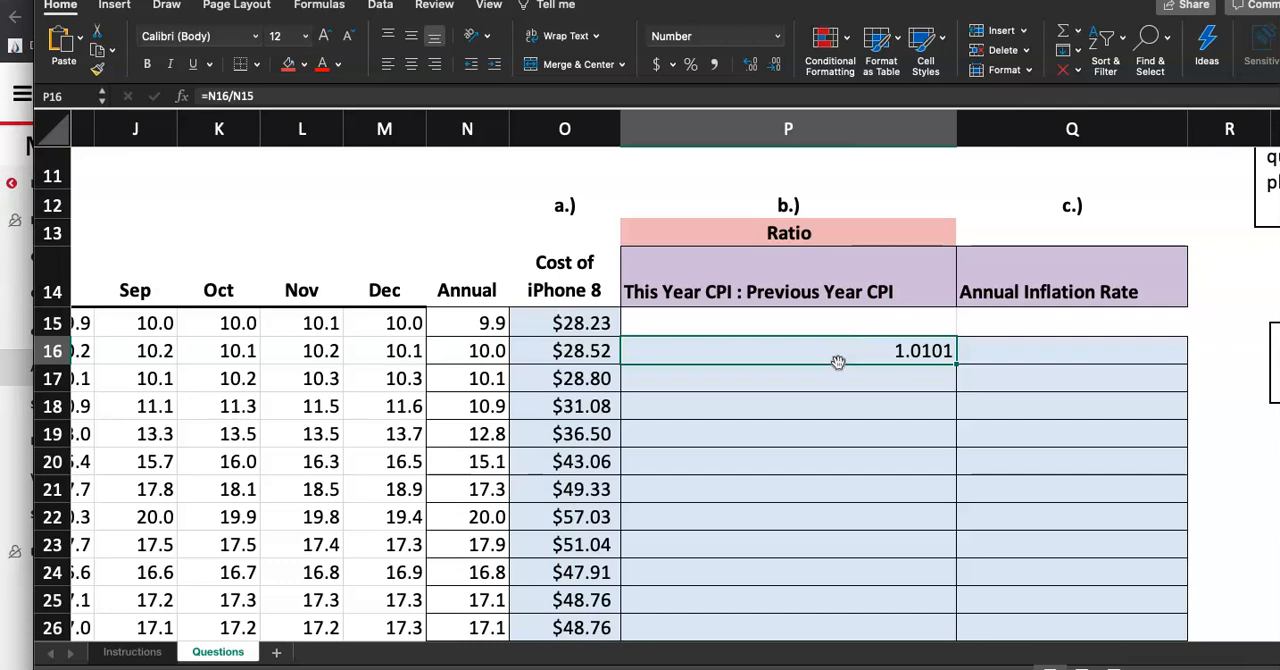
# Fill the P16 ratio formula down column P through row 119
pyautogui.scroll(-1, 856, 409)
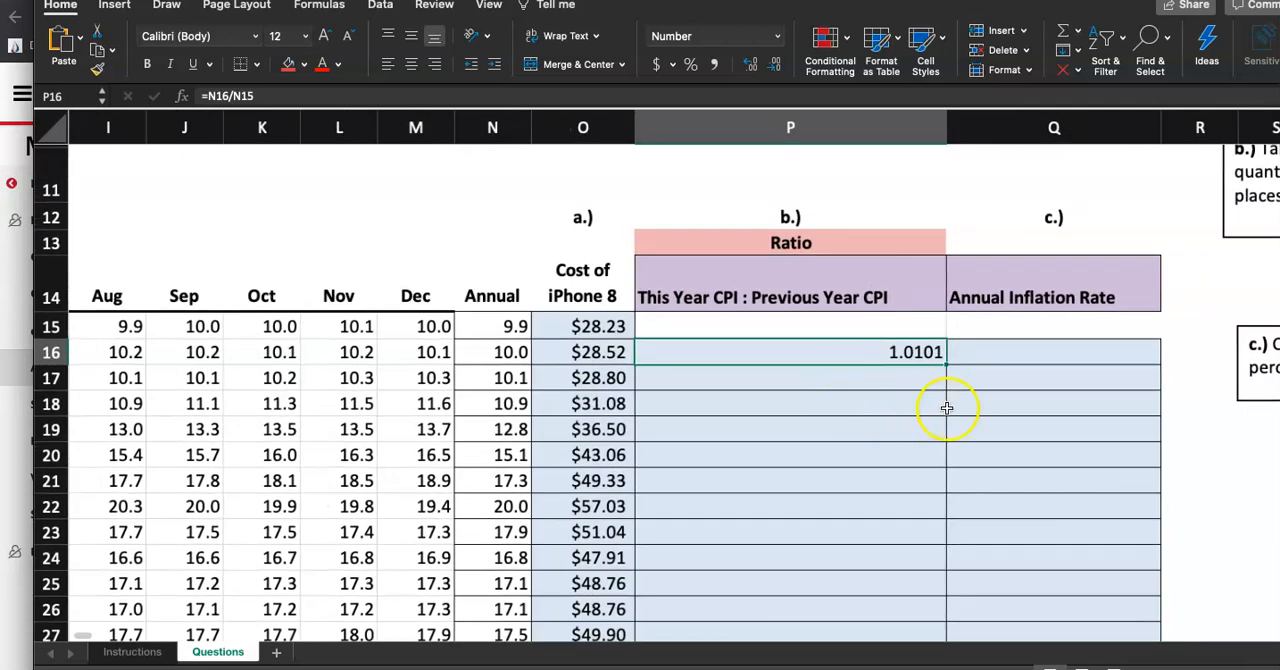
pyautogui.scroll(-2, 946, 408)
pyautogui.hscroll(-1, 946, 408)
pyautogui.moveTo(996, 438); pyautogui.dragTo(984, 545)
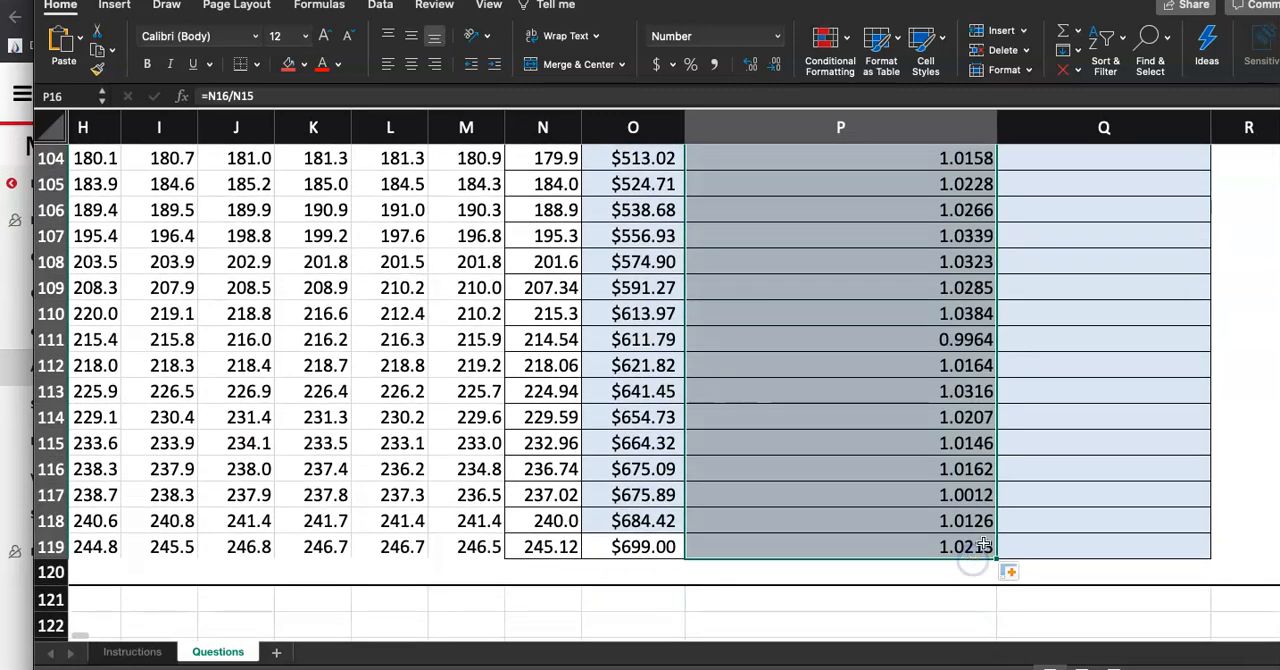
# Inspect the filled ratio formulas in P118 and P119 and scroll back through column P
pyautogui.click(1033, 497)
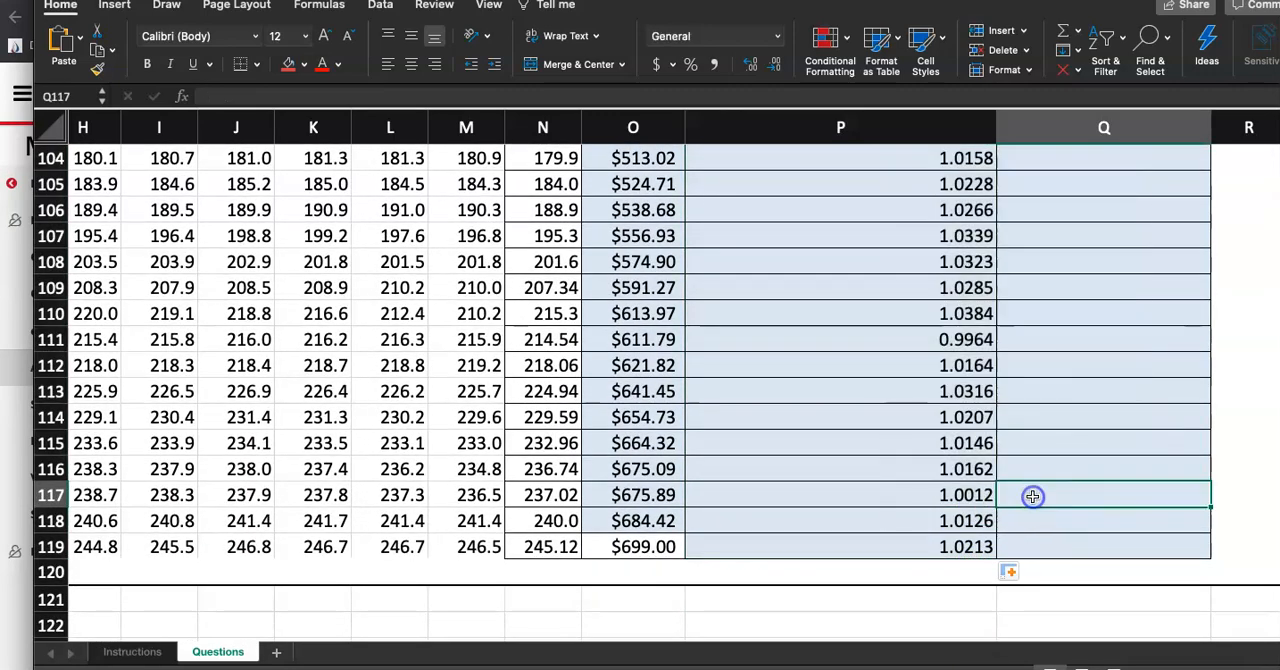
pyautogui.click(923, 551)
pyautogui.doubleClick(923, 551)
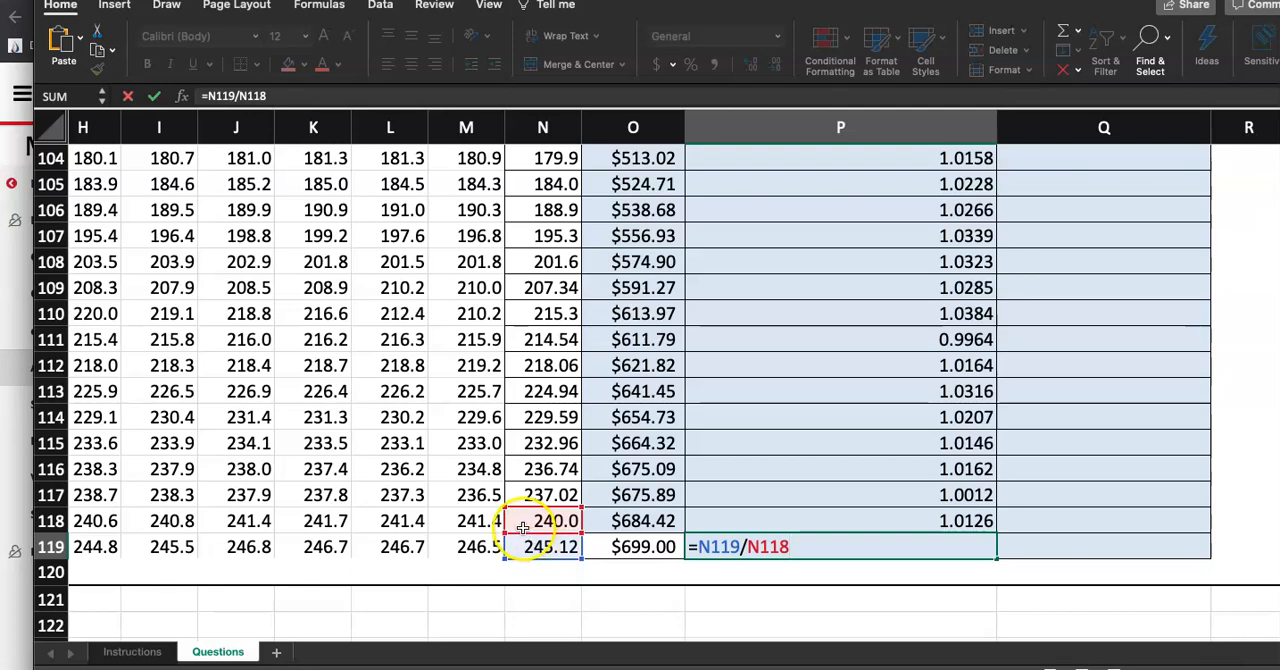
pyautogui.scroll(-1, 521, 527)
pyautogui.hscroll(-10, 521, 527)
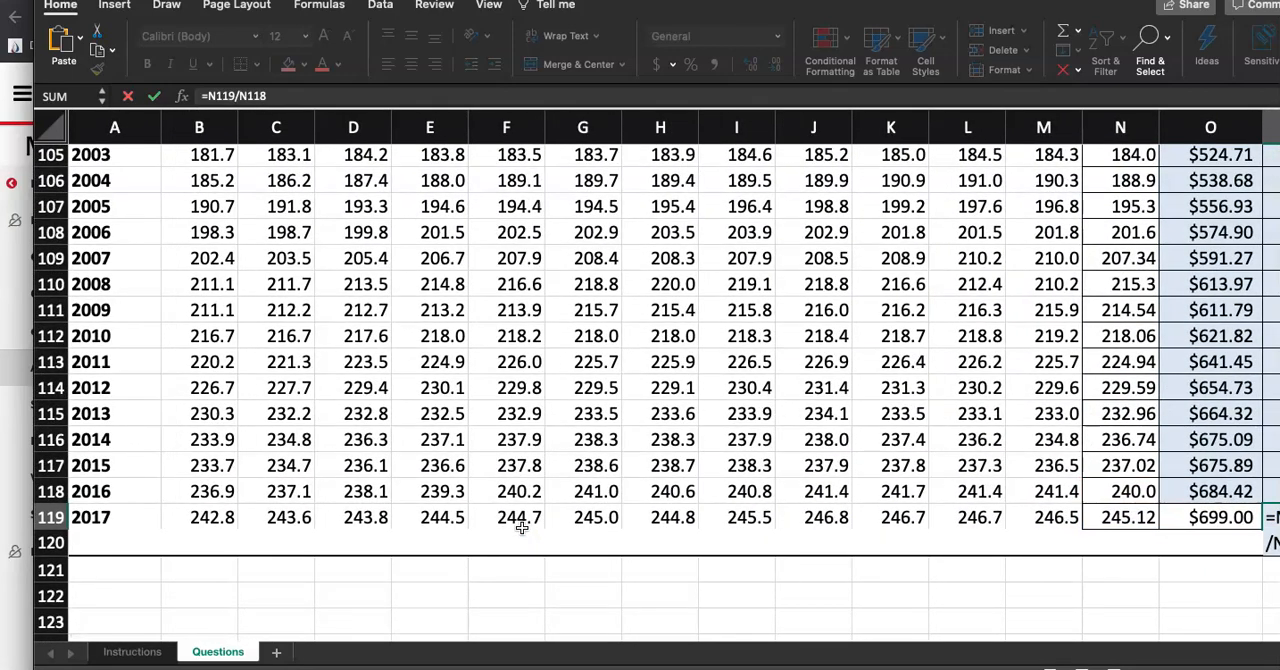
pyautogui.hscroll(10, 521, 527)
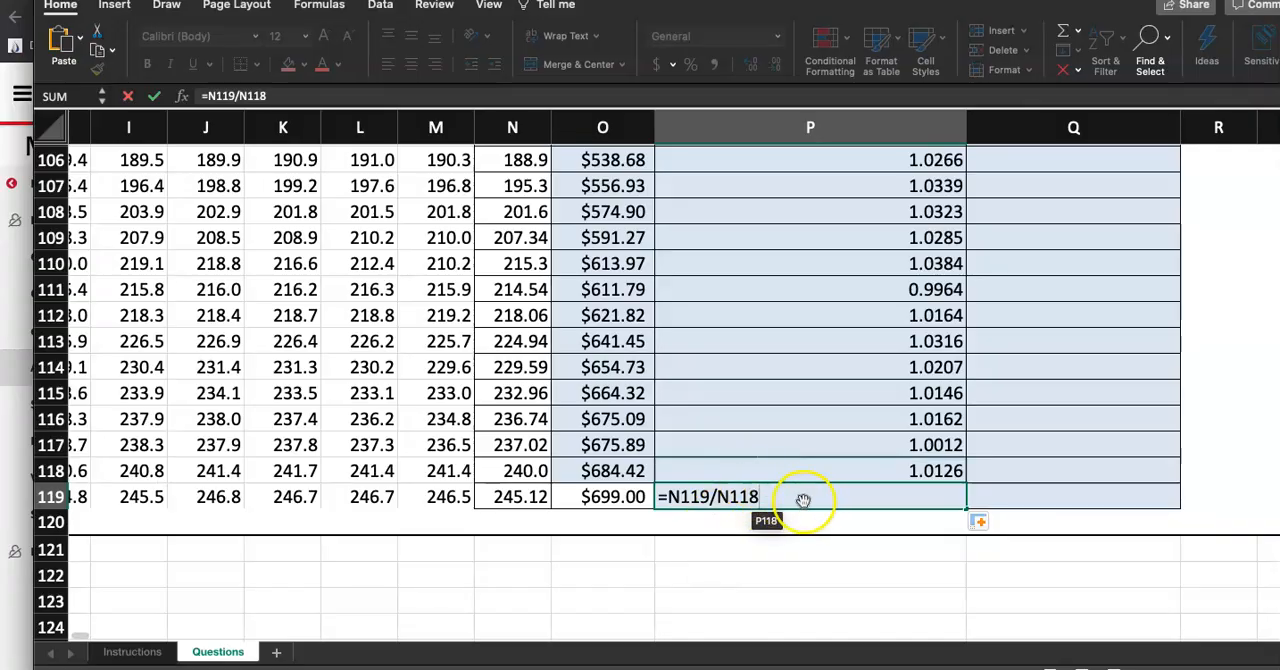
pyautogui.click(766, 474)
pyautogui.doubleClick(763, 468)
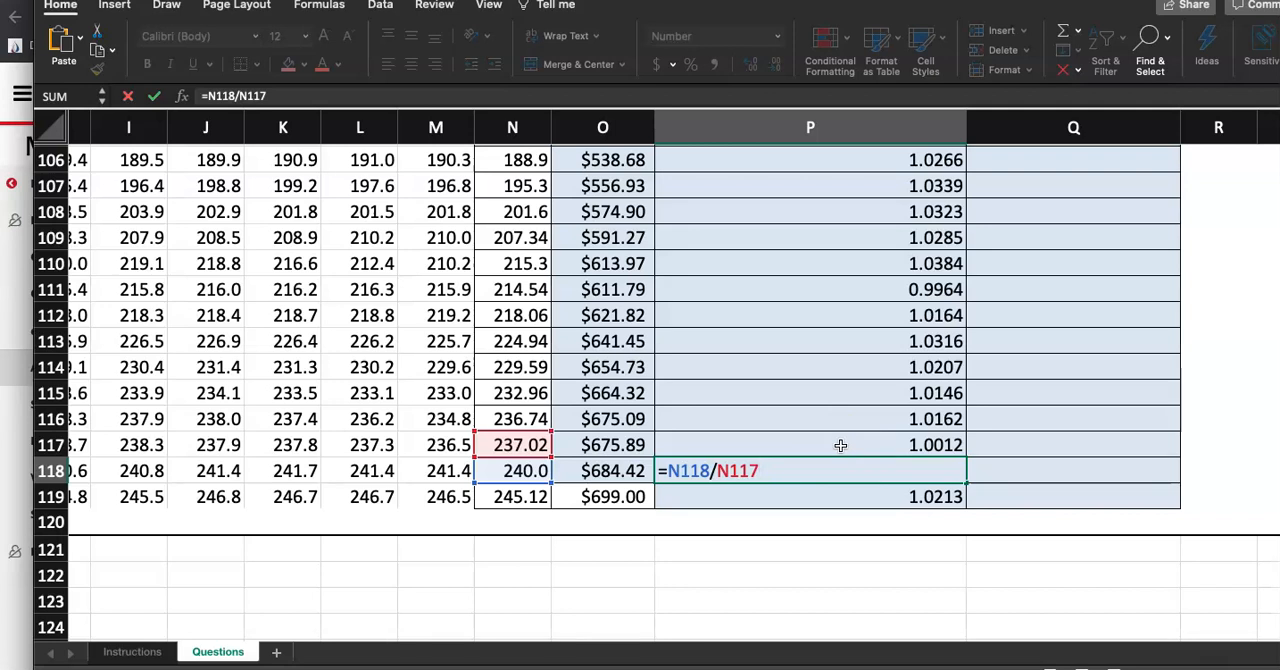
pyautogui.press('Escape')
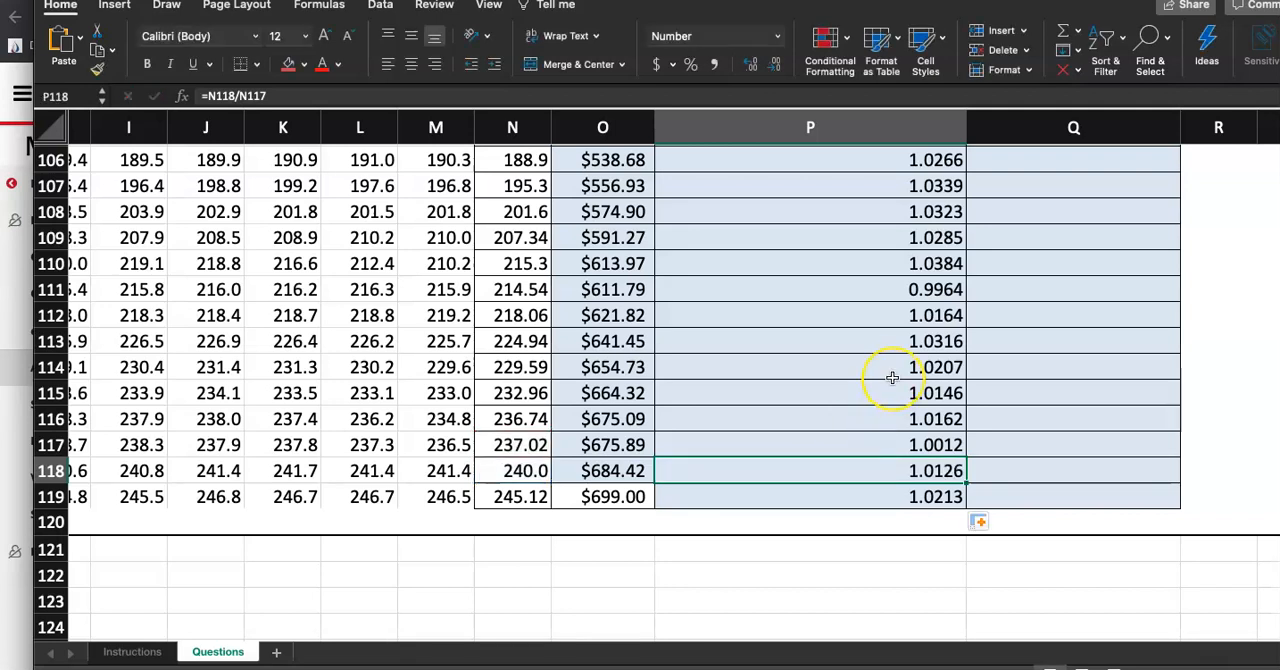
pyautogui.scroll(10, 892, 377)
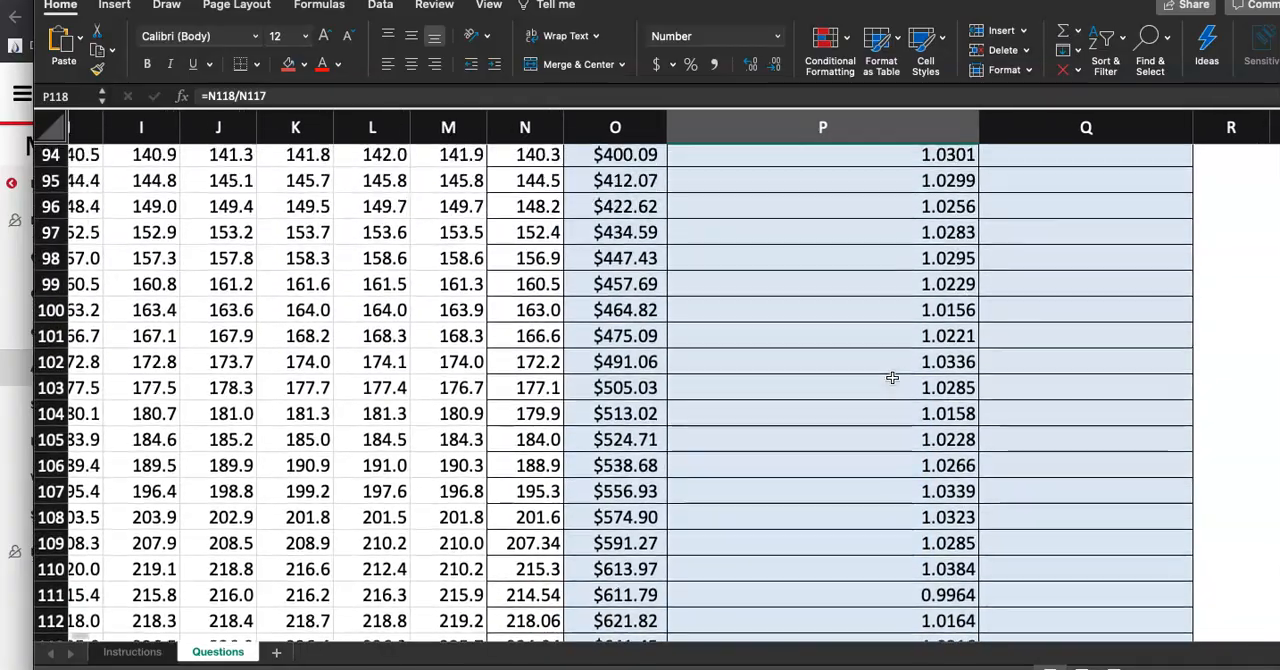
pyautogui.scroll(15, 892, 377)
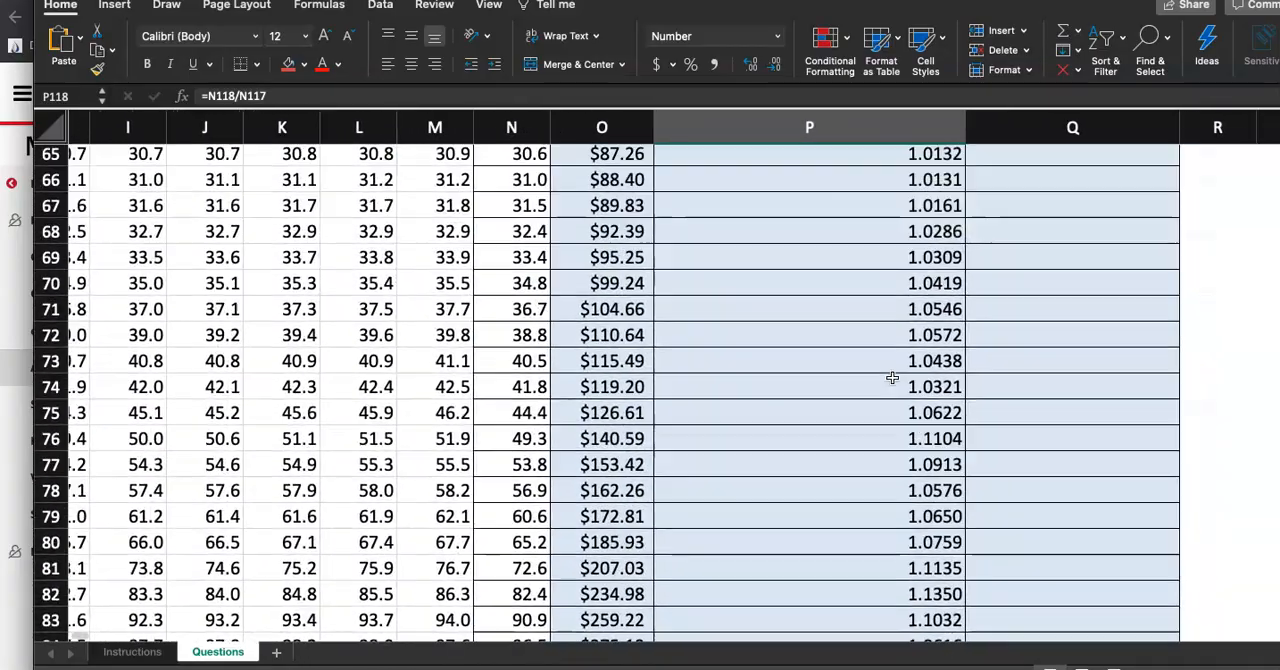
# Mark step 3 as done on the Instructions sheet by filling its step number cell red, then return to Questions
pyautogui.scroll(20, 892, 377)
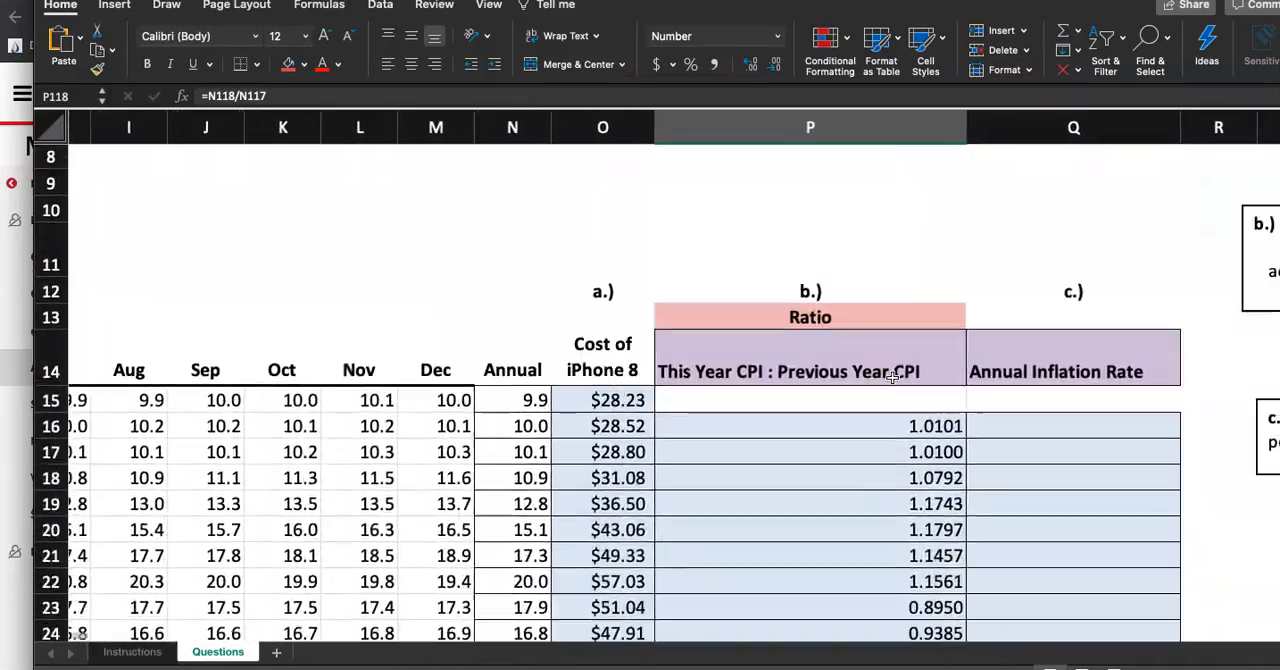
pyautogui.scroll(-2, 893, 378)
pyautogui.hscroll(-1, 894, 386)
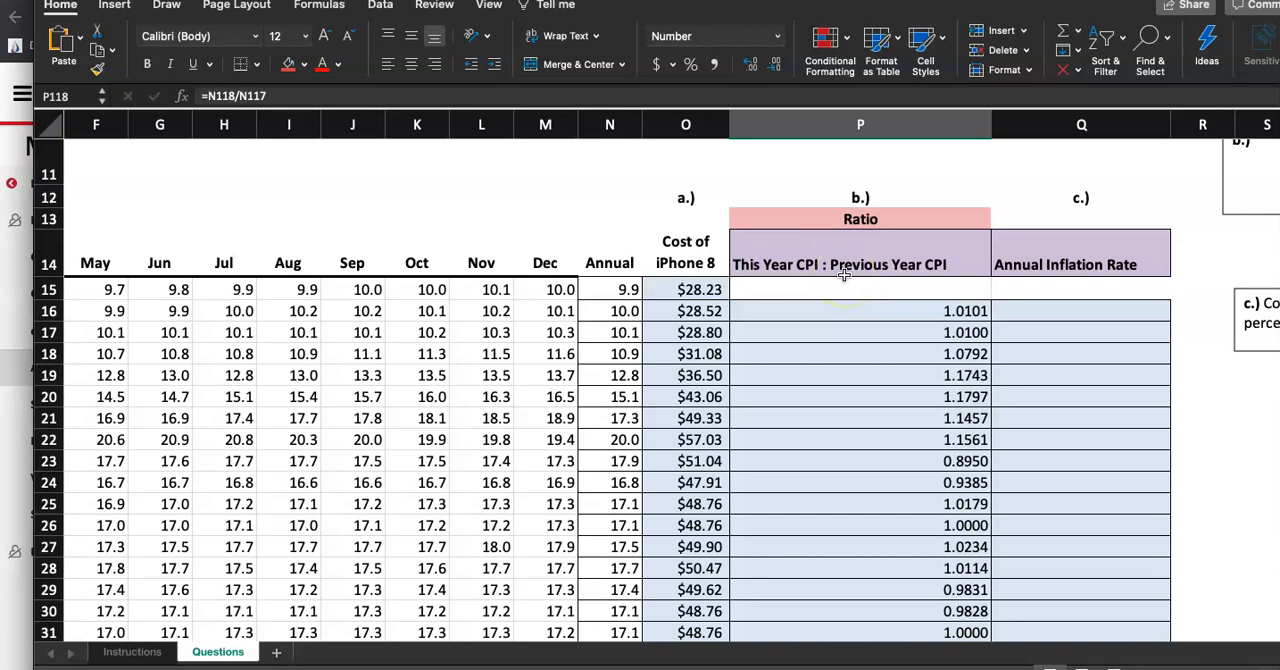
pyautogui.click(145, 652)
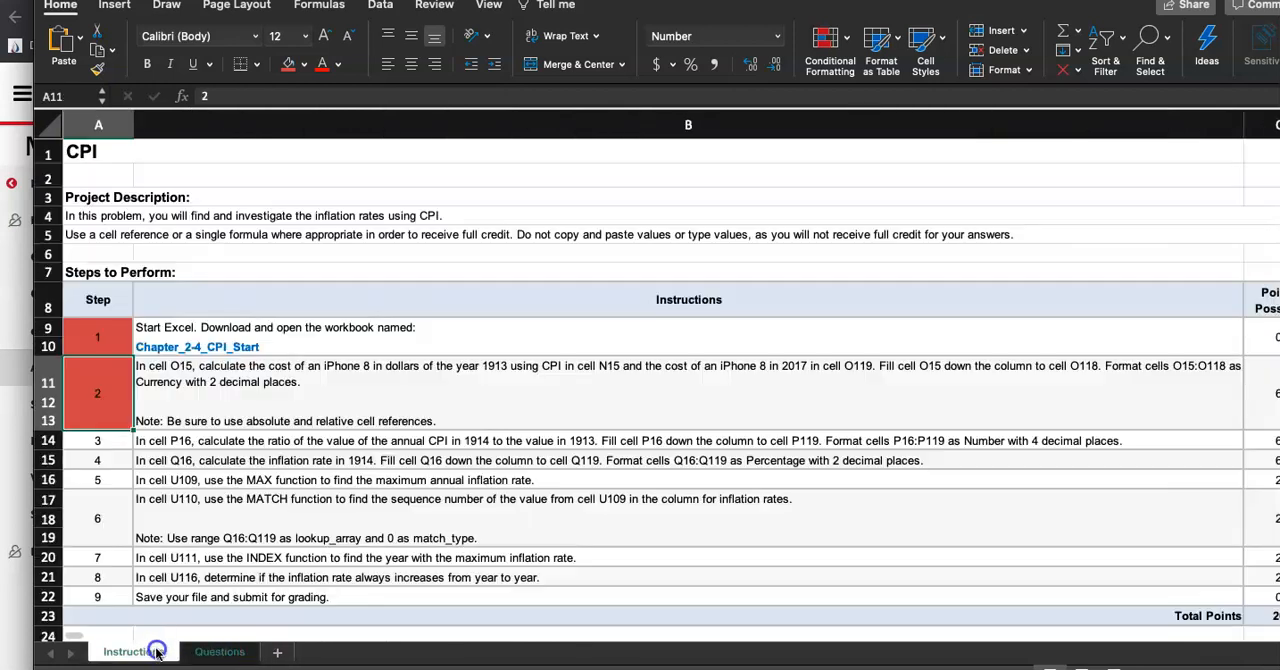
pyautogui.click(98, 441)
pyautogui.click(288, 63)
pyautogui.click(101, 460)
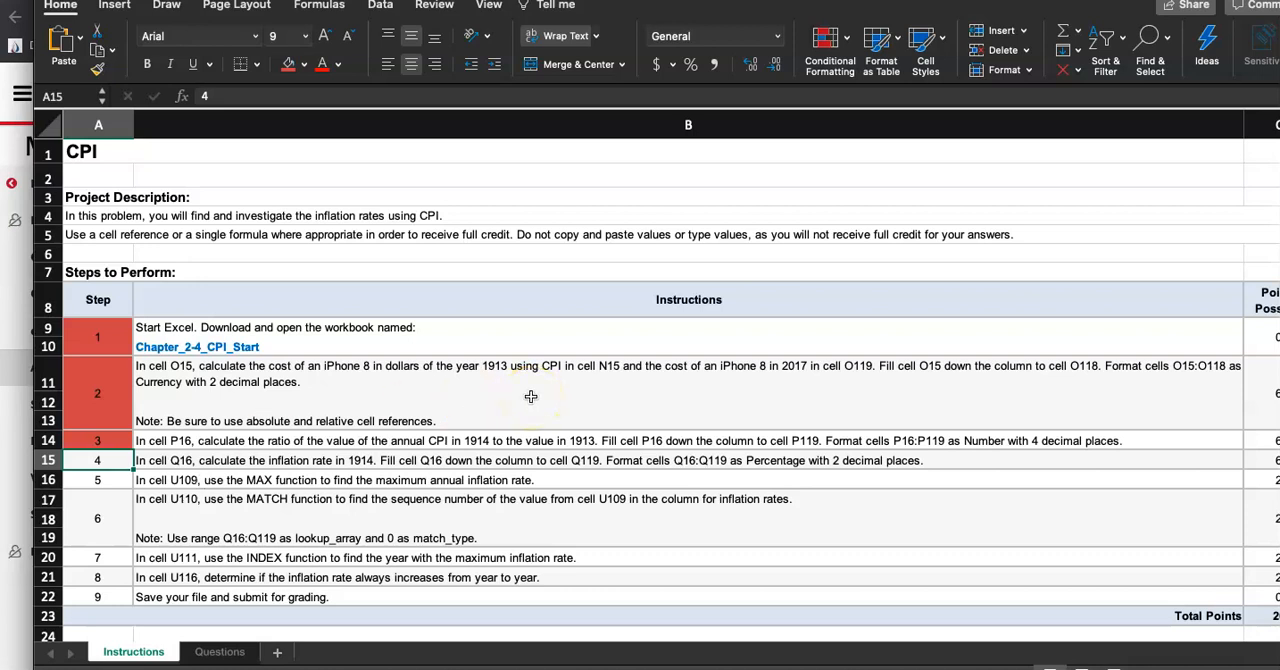
pyautogui.click(219, 652)
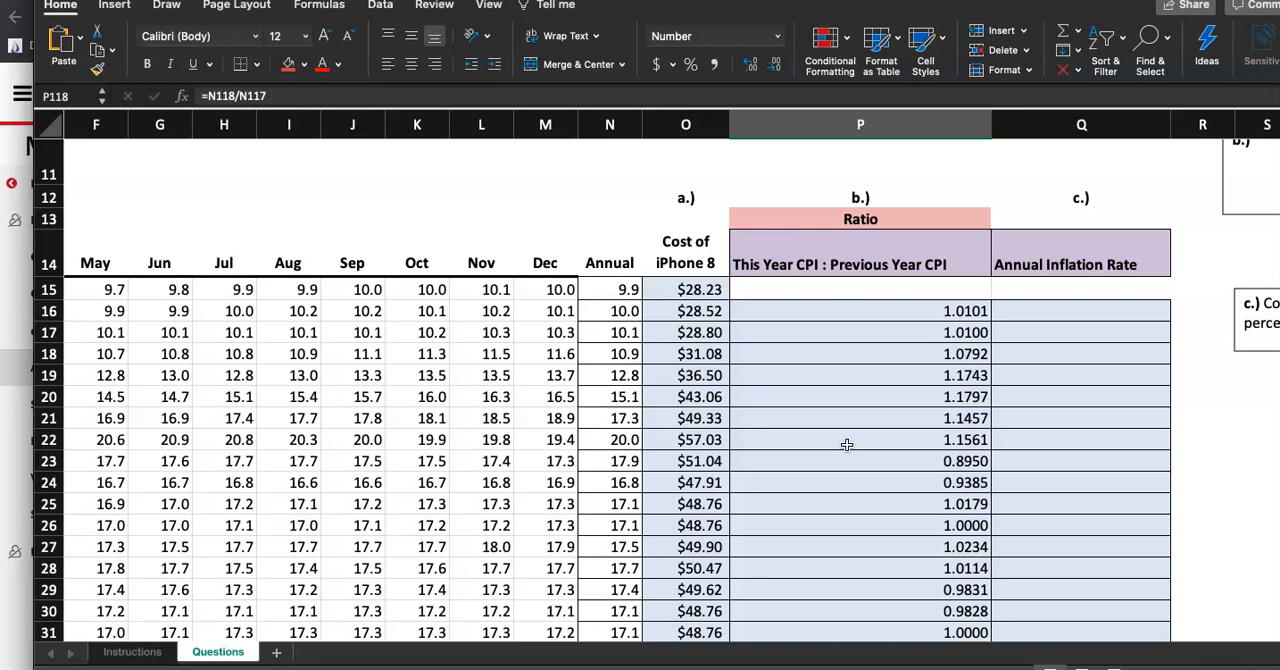
# Enter the inflation rate formula =(N16-N15)/N15 in cell Q16
pyautogui.click(1105, 310)
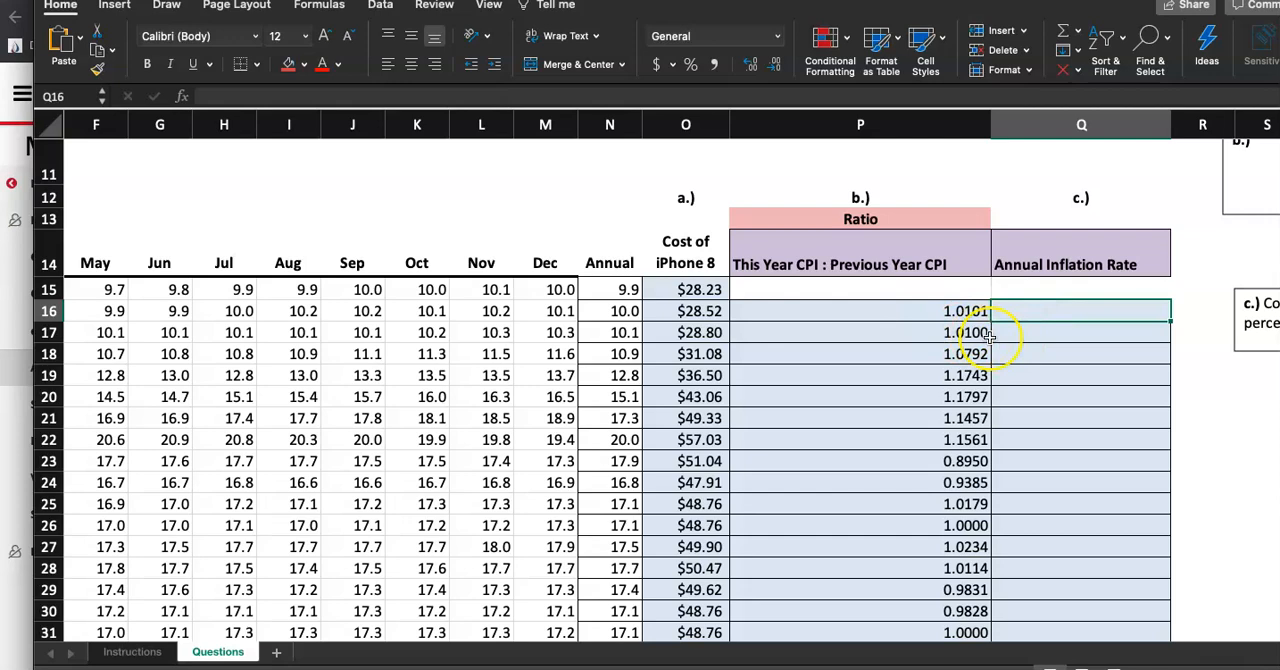
pyautogui.scroll(5, 988, 338)
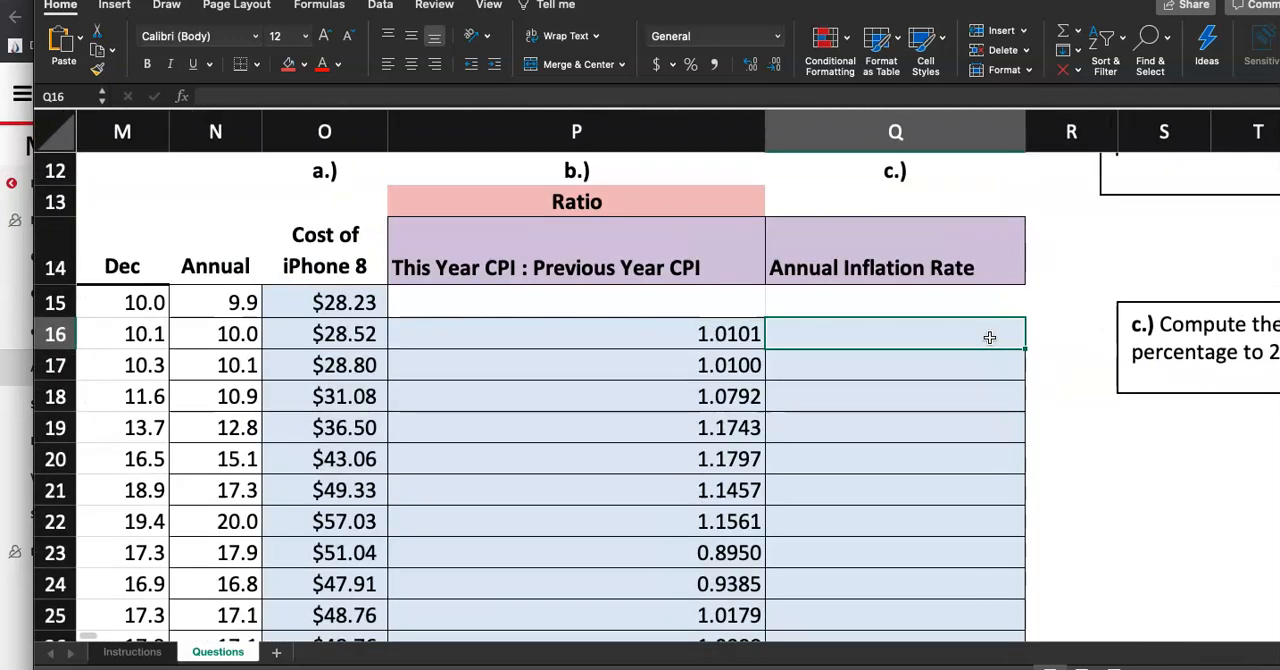
pyautogui.write('=(')
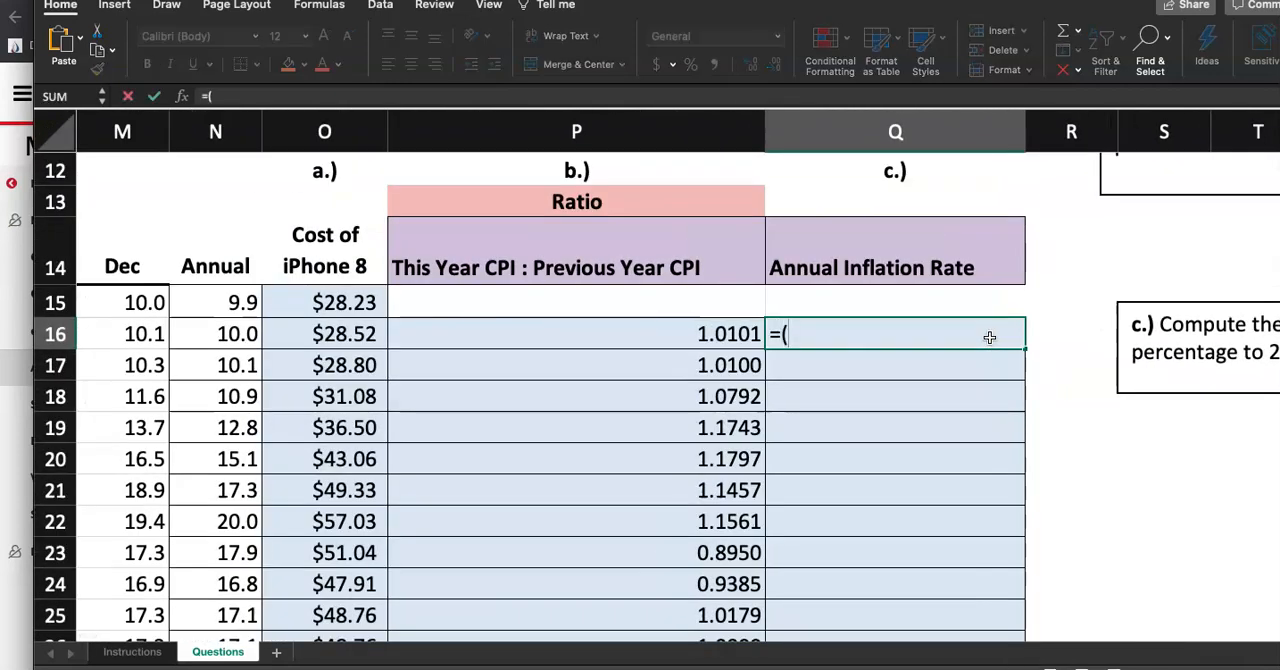
pyautogui.click(228, 337)
pyautogui.write('-')
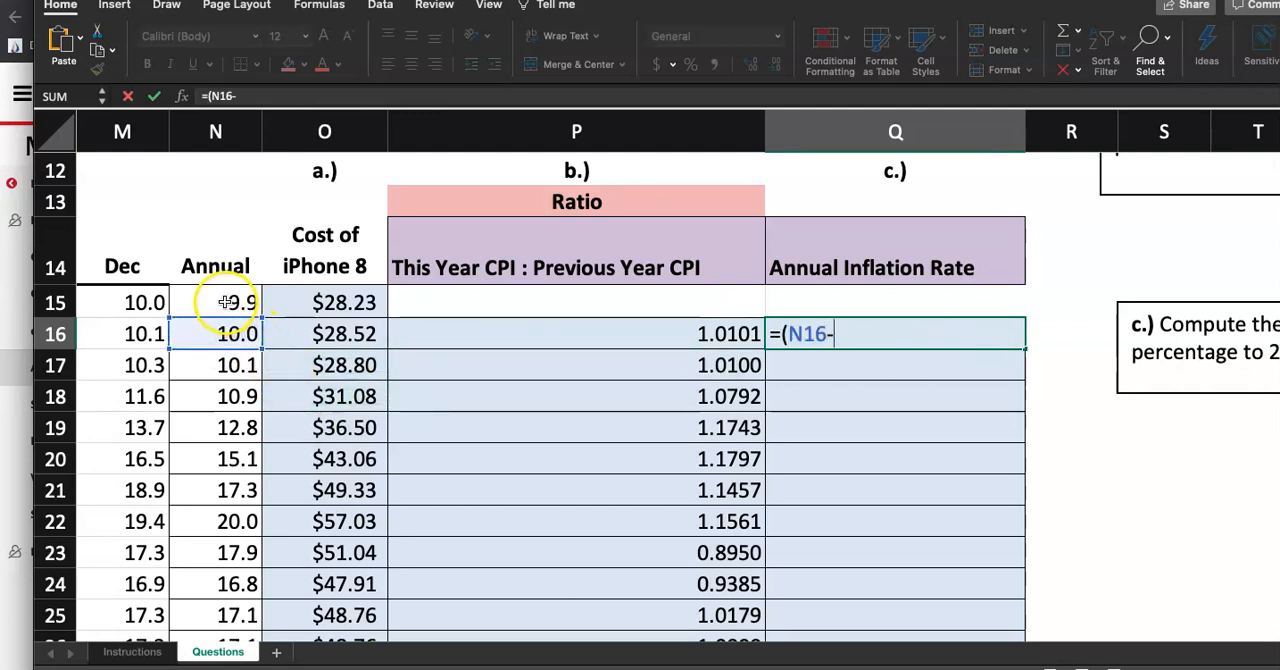
pyautogui.click(226, 302)
pyautogui.write(')/')
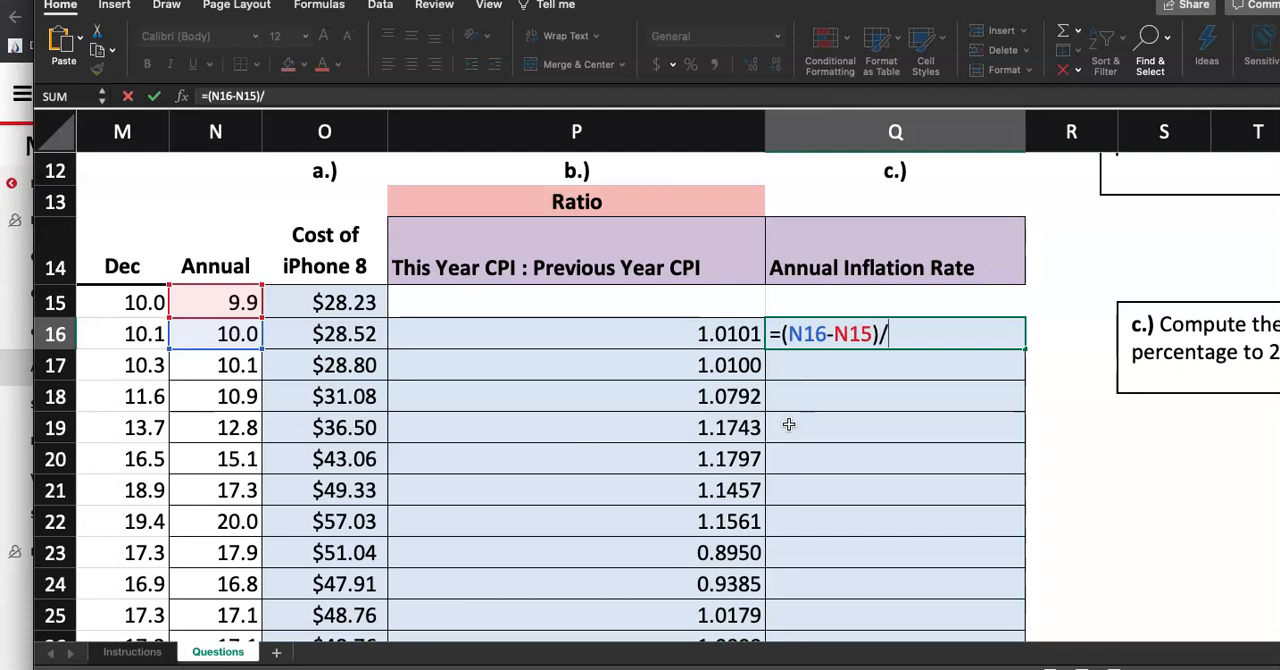
pyautogui.click(212, 307)
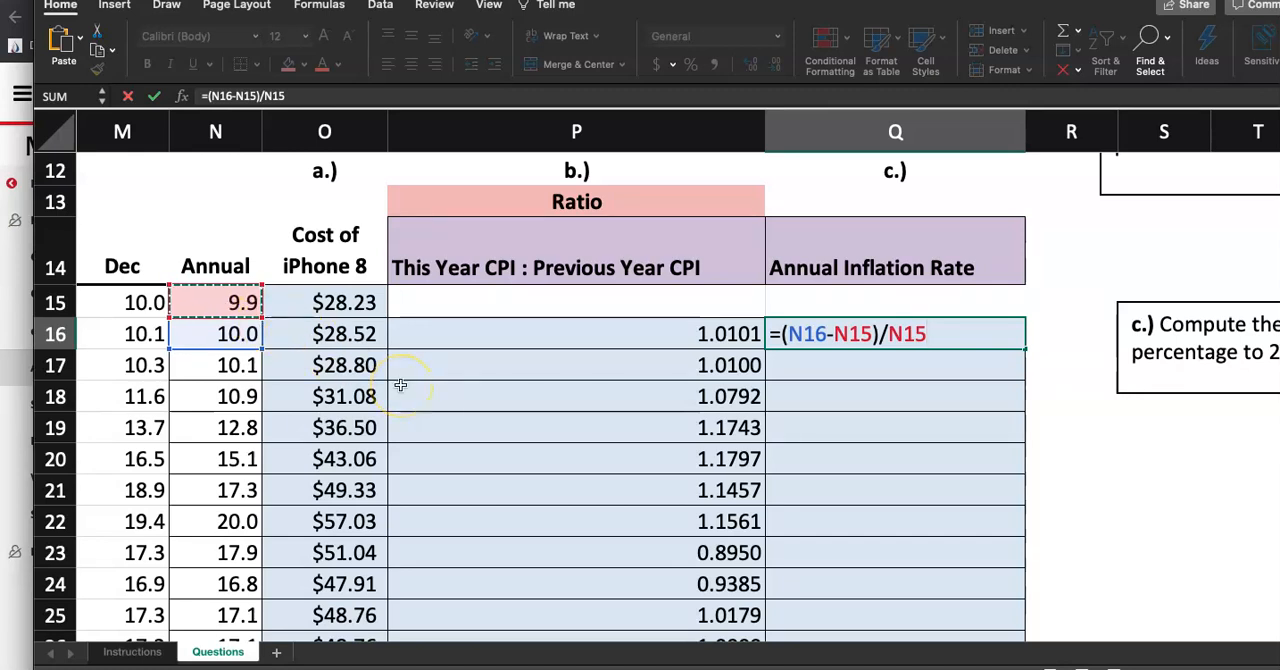
pyautogui.press('Return')
# Format Q16 as Percentage, checking the task instructions sheet
pyautogui.click(829, 334)
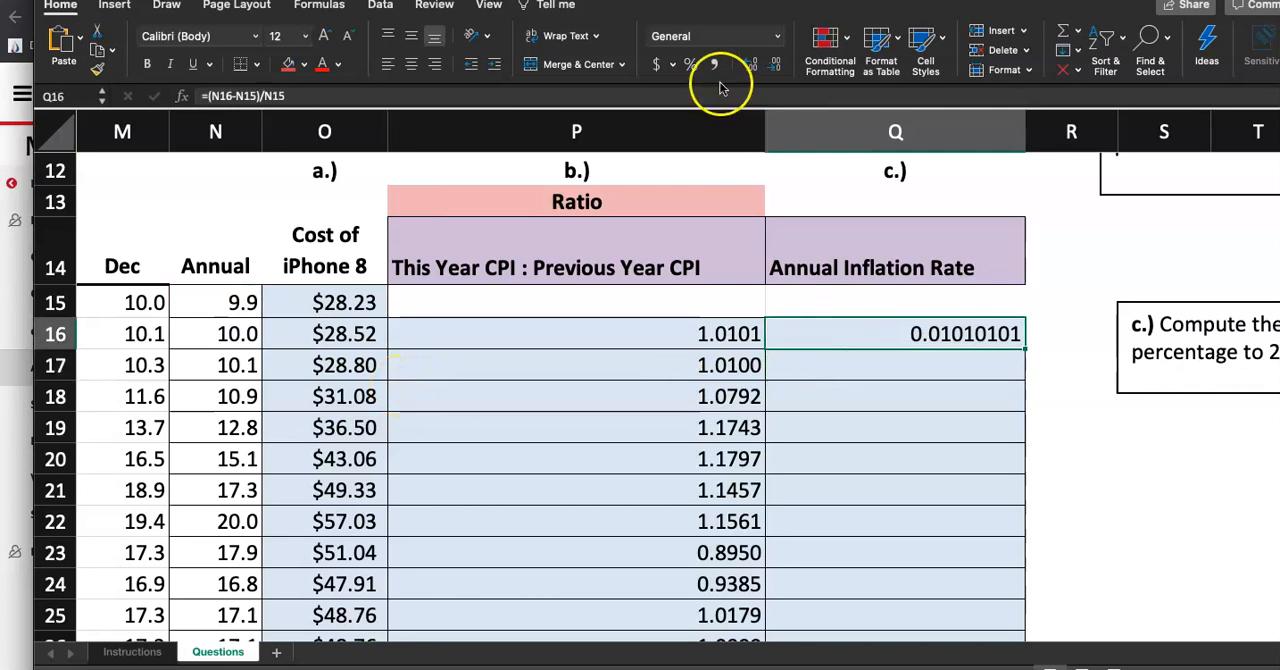
pyautogui.click(775, 36)
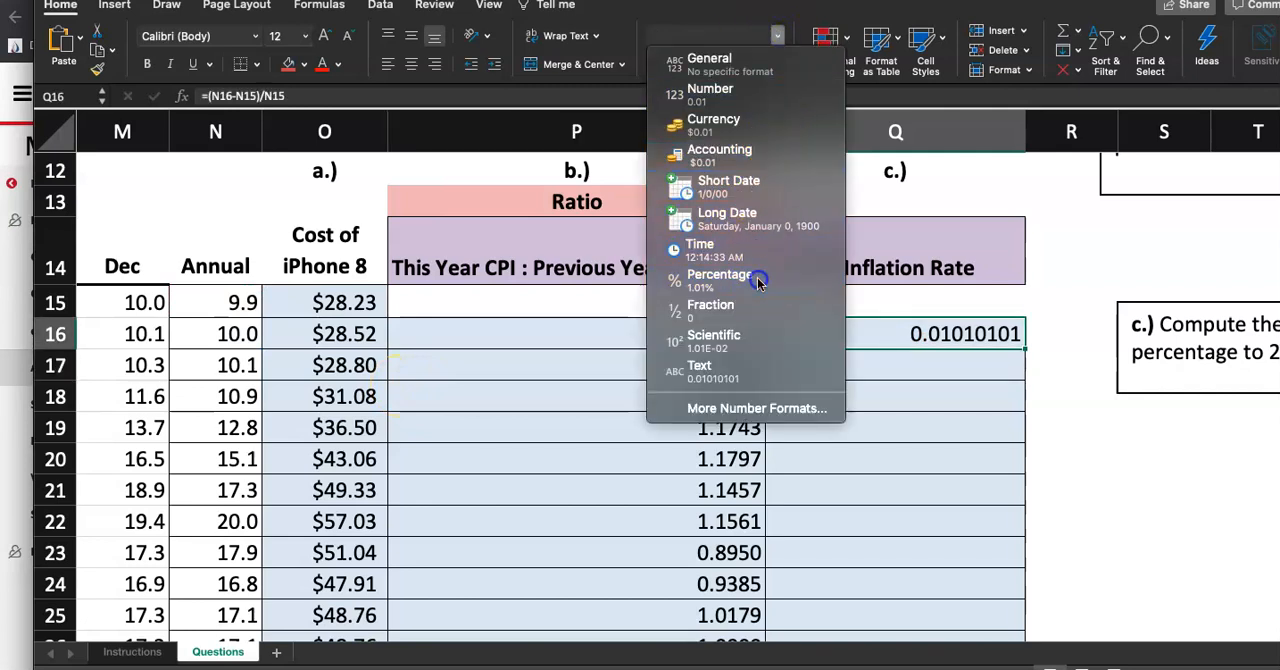
pyautogui.click(758, 283)
pyautogui.click(138, 653)
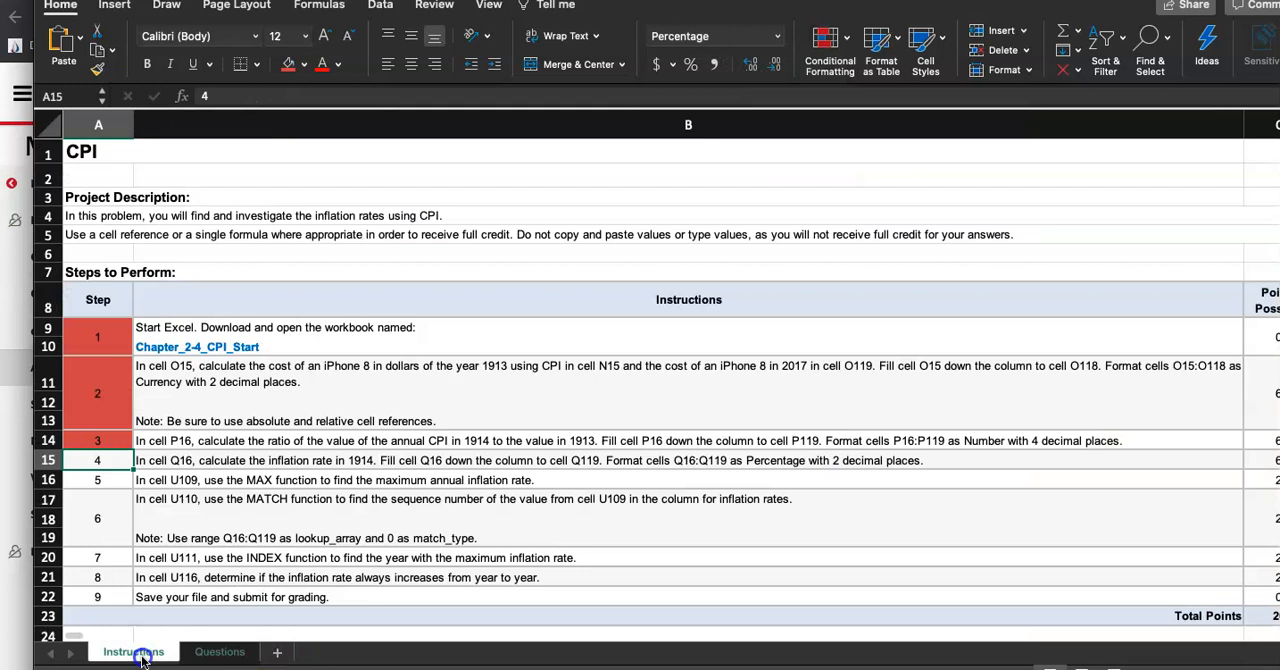
pyautogui.click(192, 652)
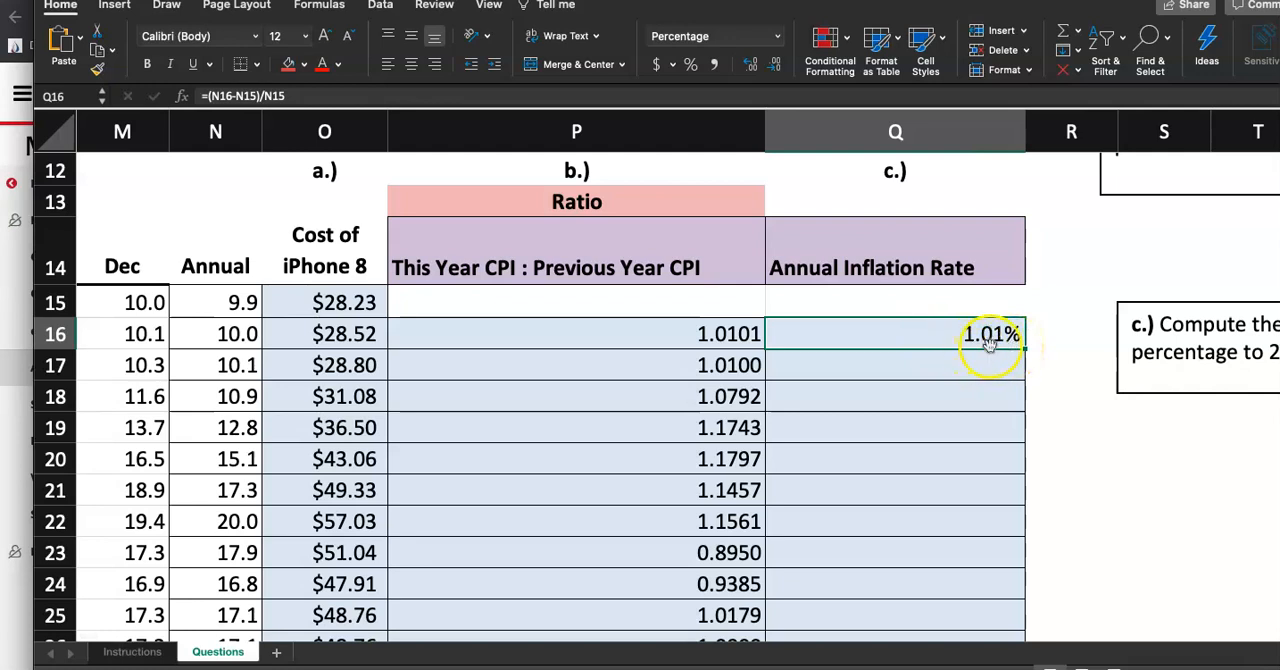
# Fill the Q16 inflation formula down column Q through row 119
pyautogui.moveTo(1036, 347); pyautogui.dragTo(1005, 586)
pyautogui.click(983, 583)
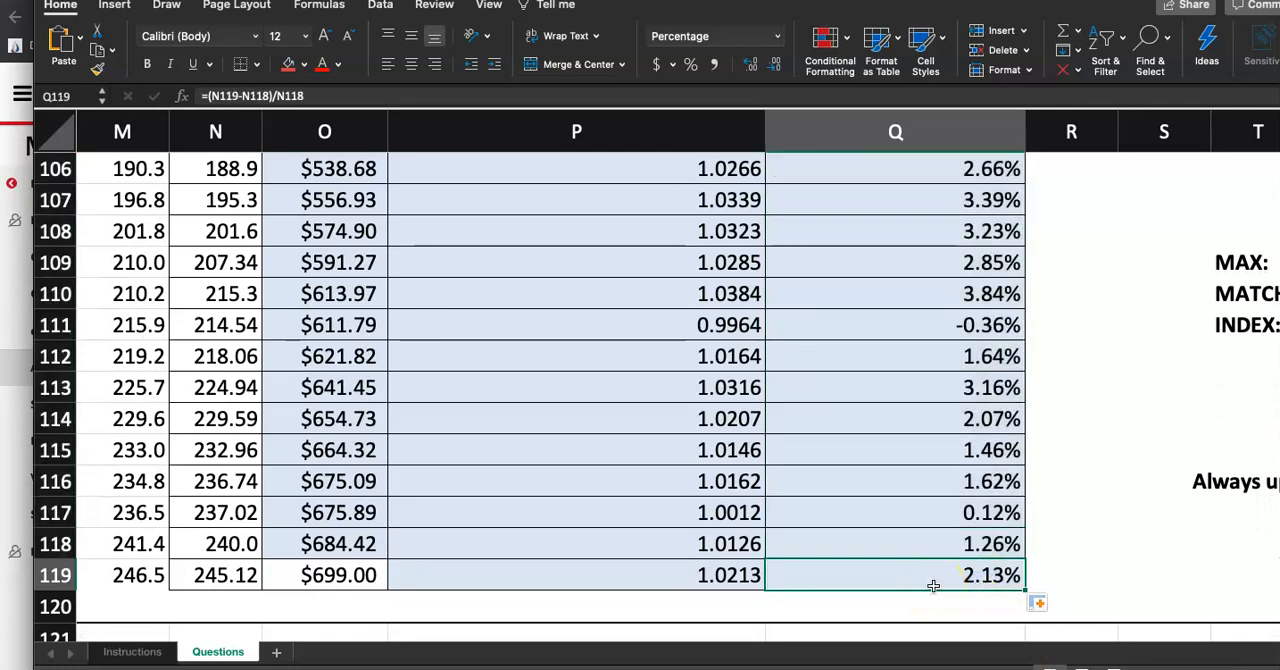
pyautogui.click(927, 335)
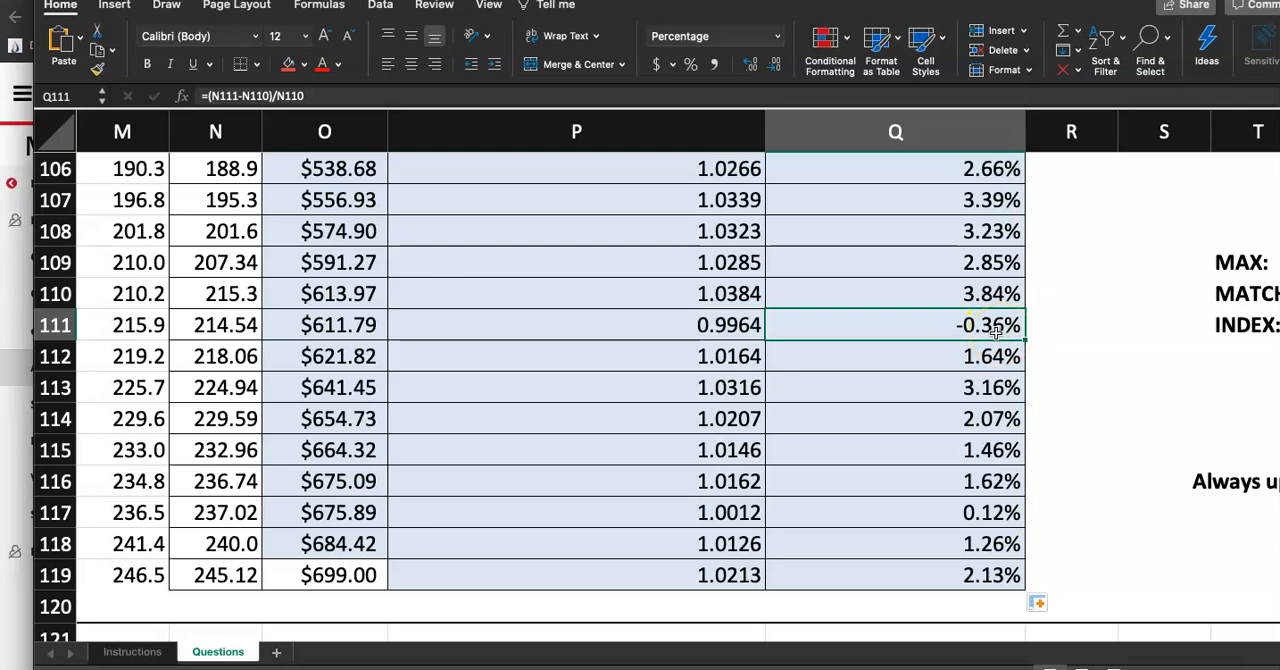
pyautogui.click(697, 298)
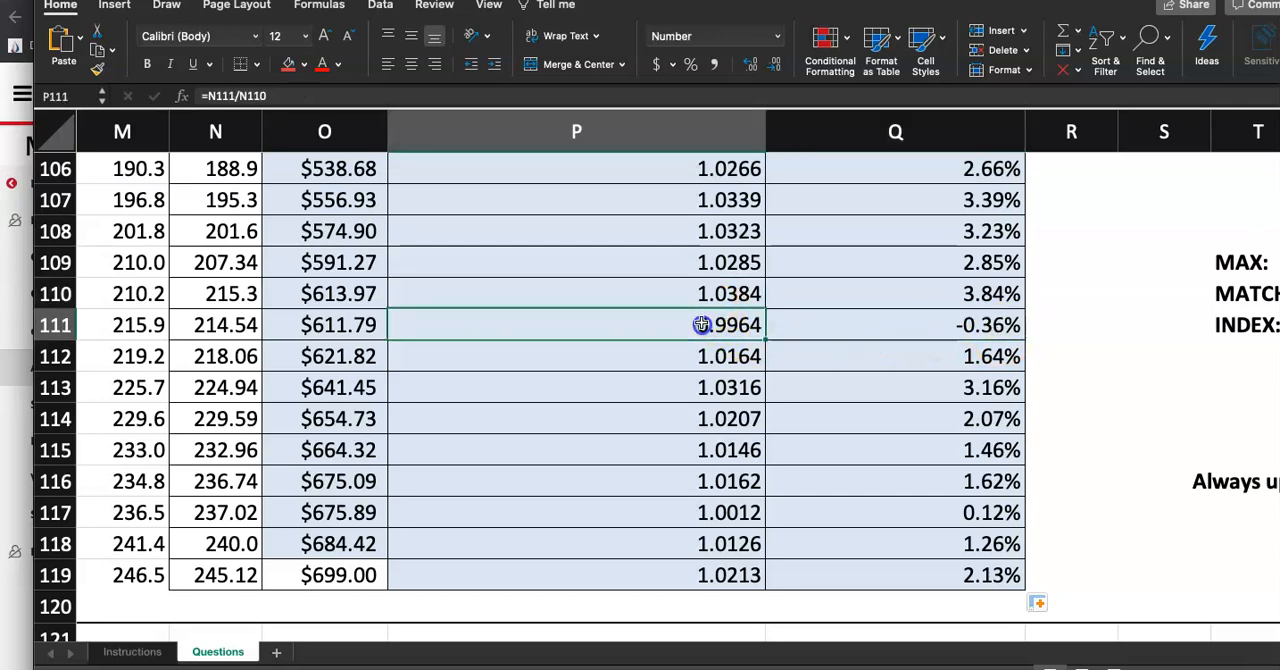
# Scroll through the ratio and inflation columns and review the formula in Q16
pyautogui.scroll(2, 946, 343)
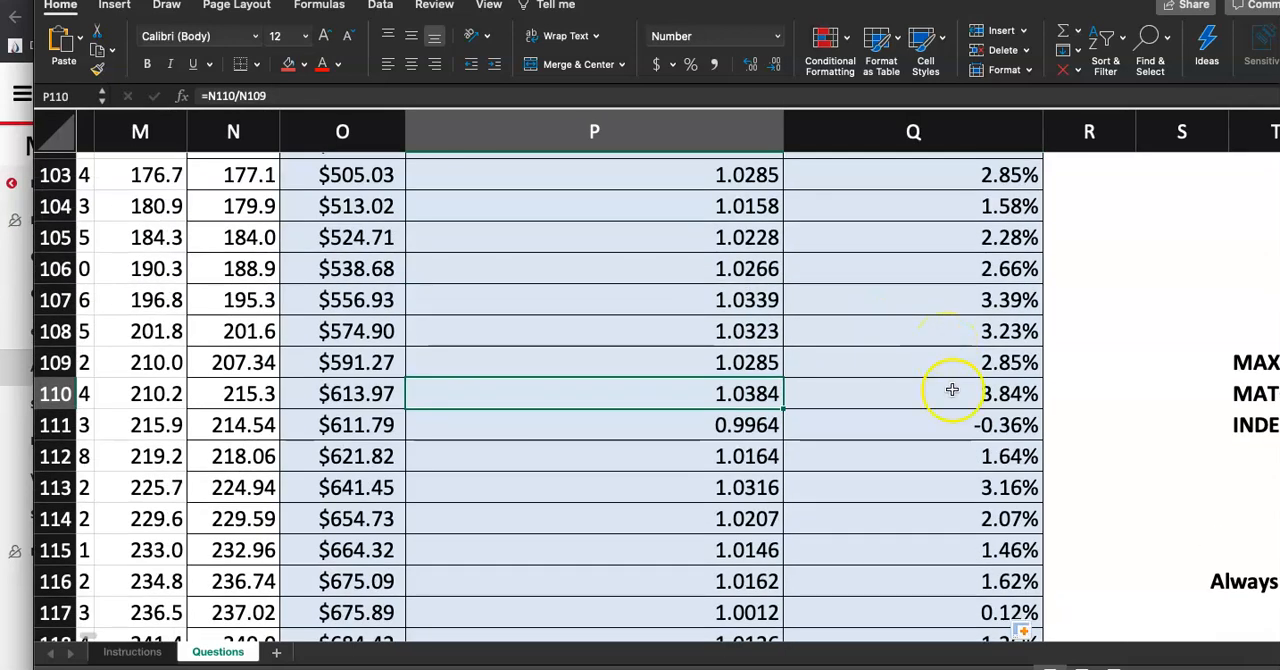
pyautogui.scroll(-3, 953, 390)
pyautogui.scroll(-3, 958, 412)
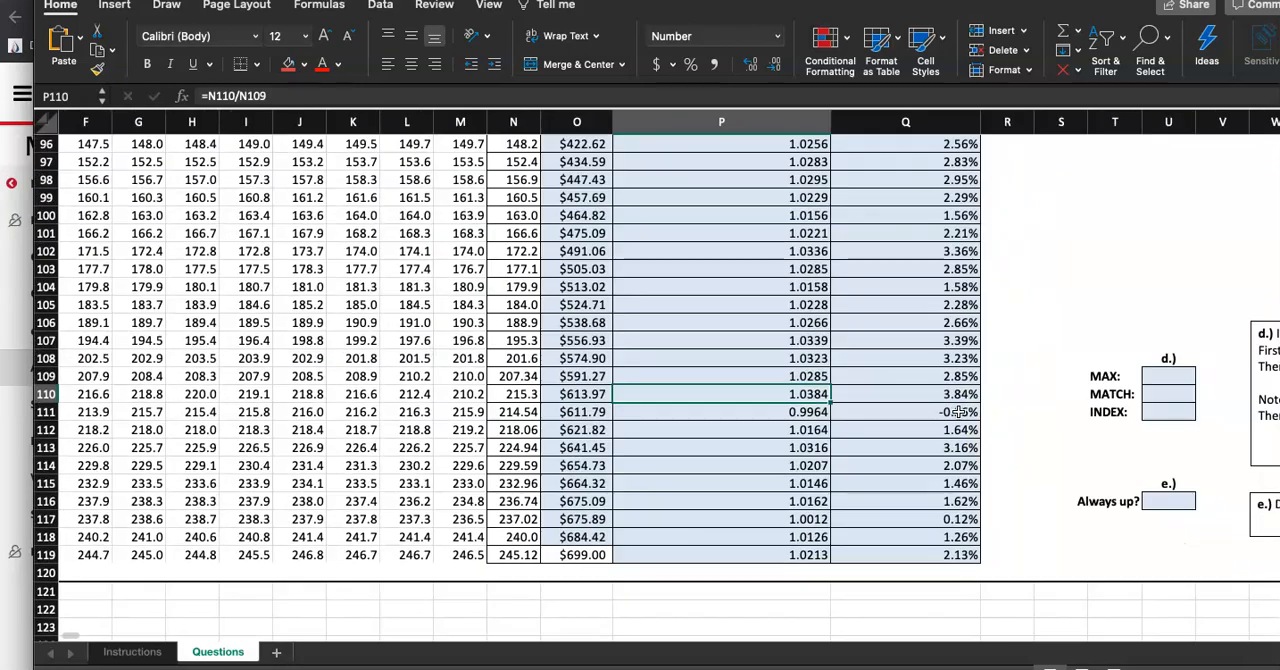
pyautogui.scroll(5, 958, 412)
pyautogui.scroll(20, 958, 412)
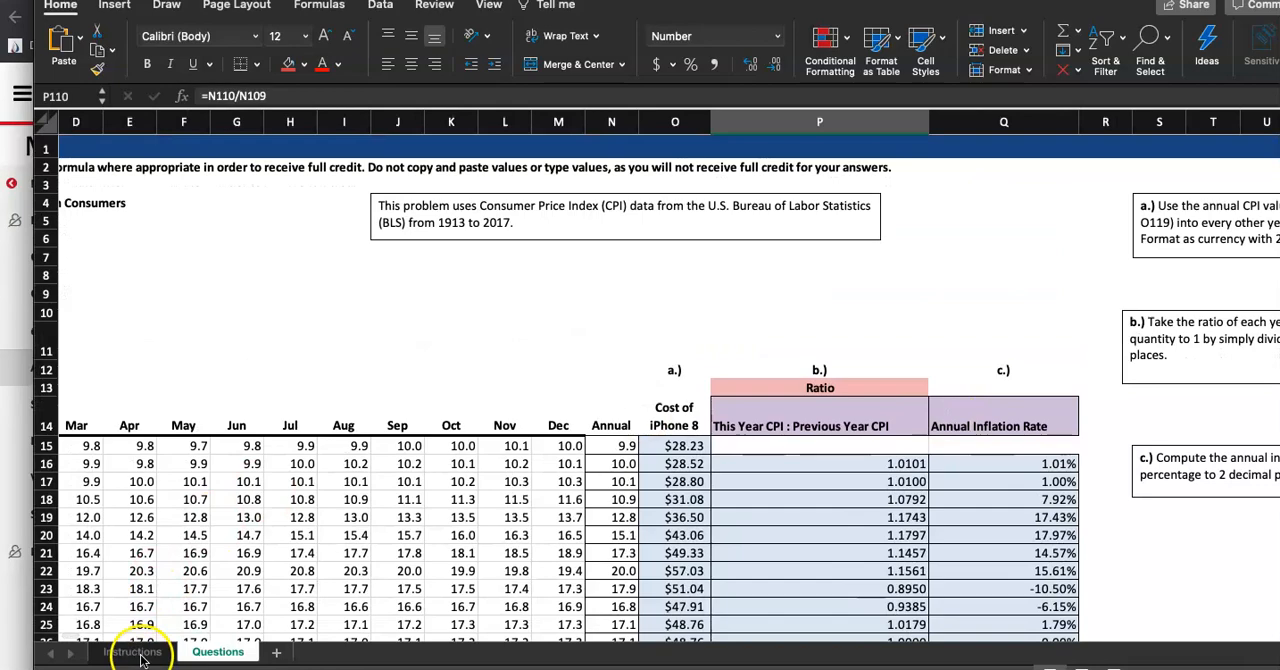
pyautogui.scroll(-6, 480, 330)
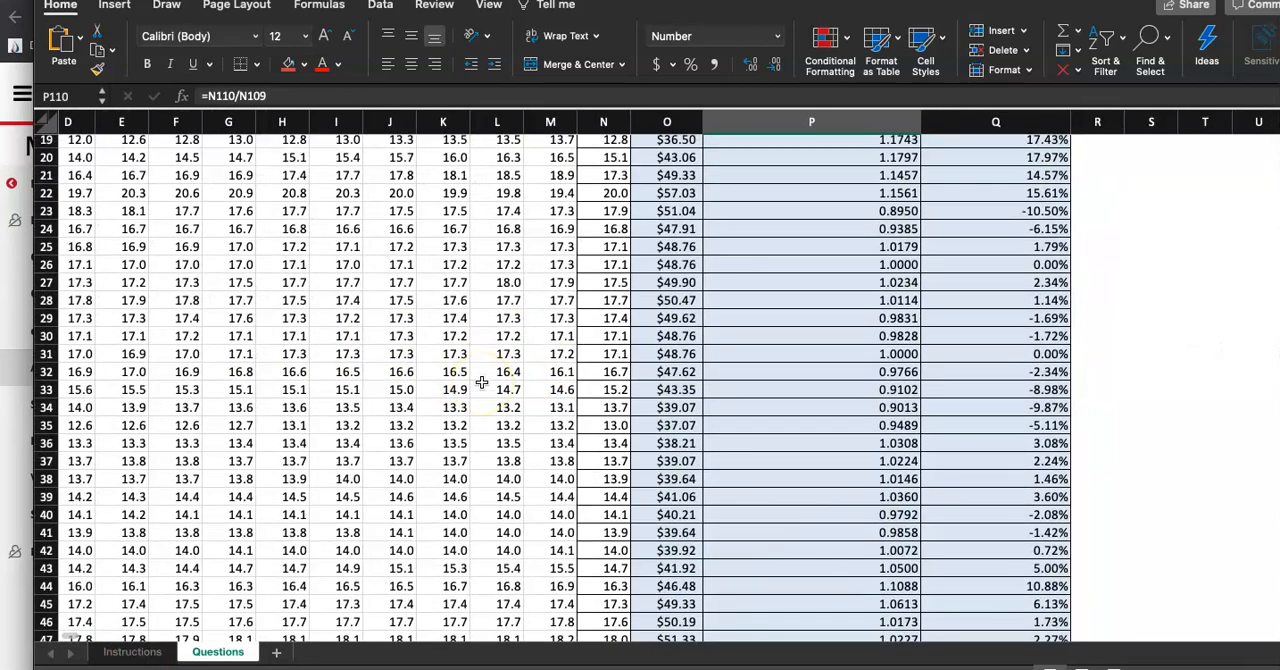
pyautogui.hscroll(-3, 481, 383)
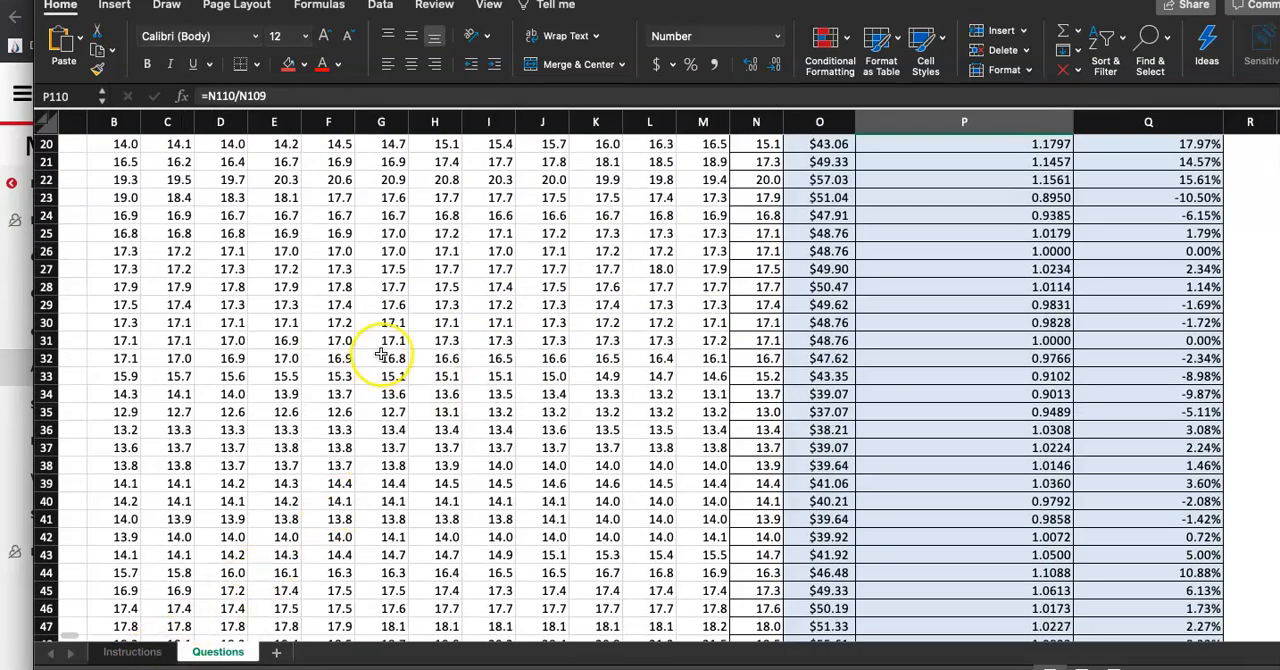
pyautogui.scroll(-5, 381, 355)
pyautogui.scroll(-6, 381, 355)
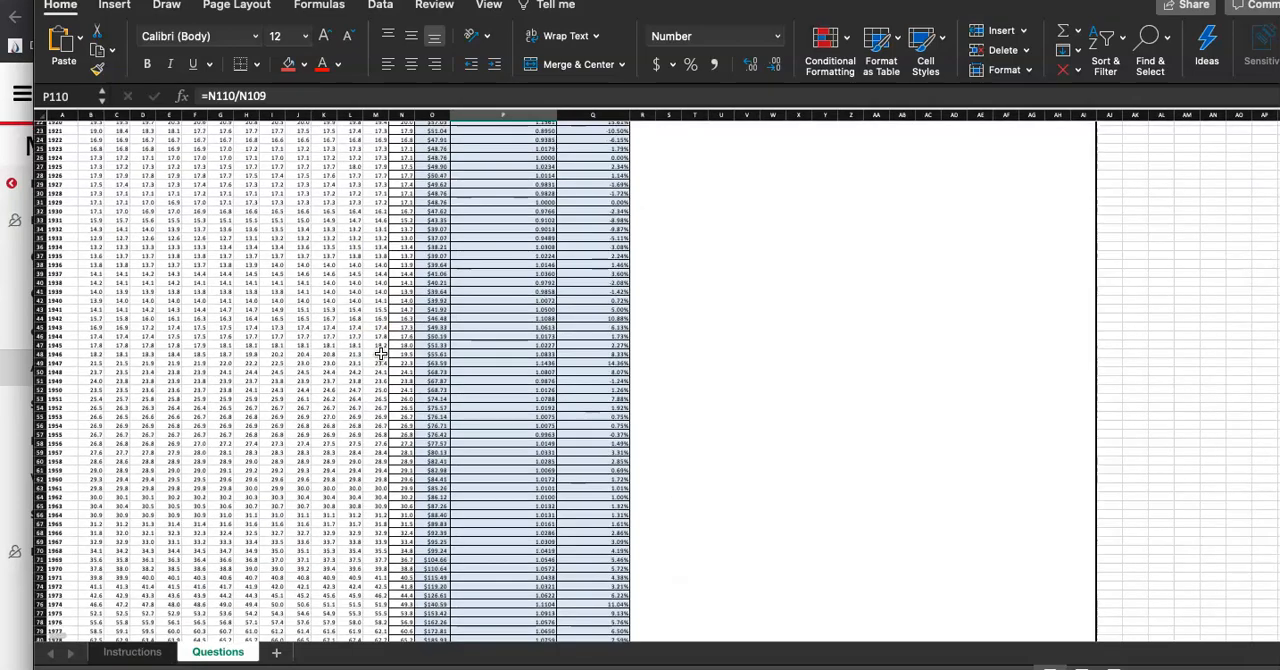
pyautogui.scroll(8, 381, 355)
pyautogui.scroll(10, 634, 266)
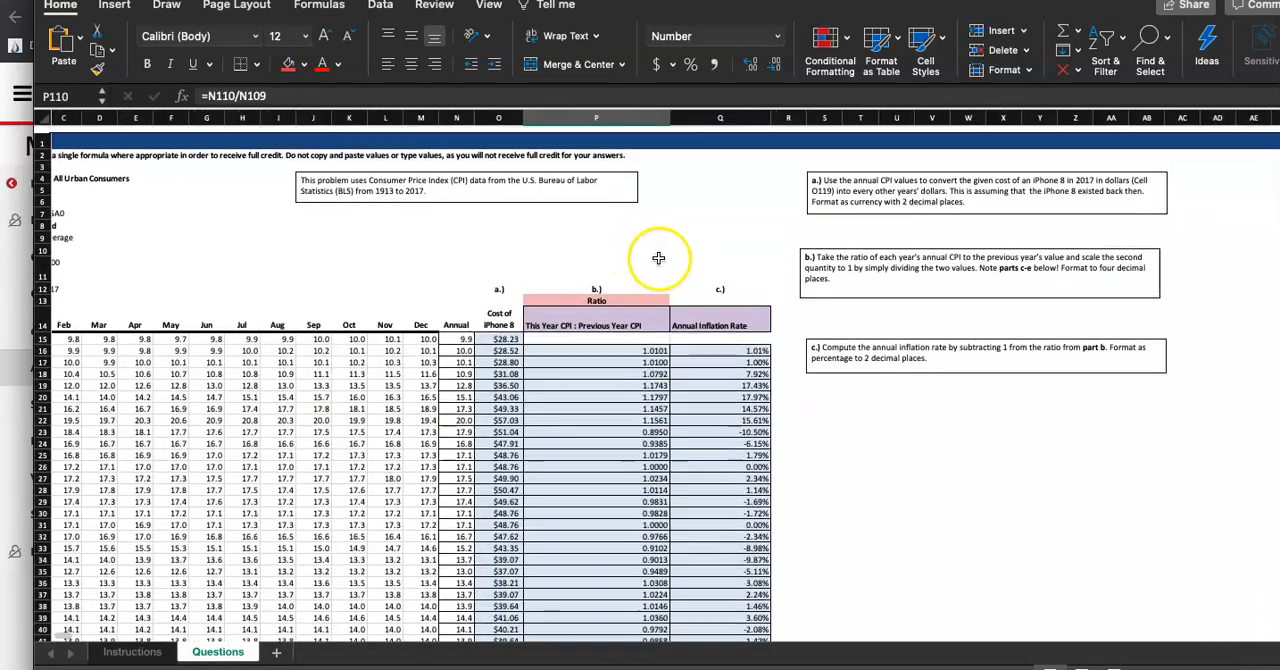
pyautogui.scroll(5, 658, 258)
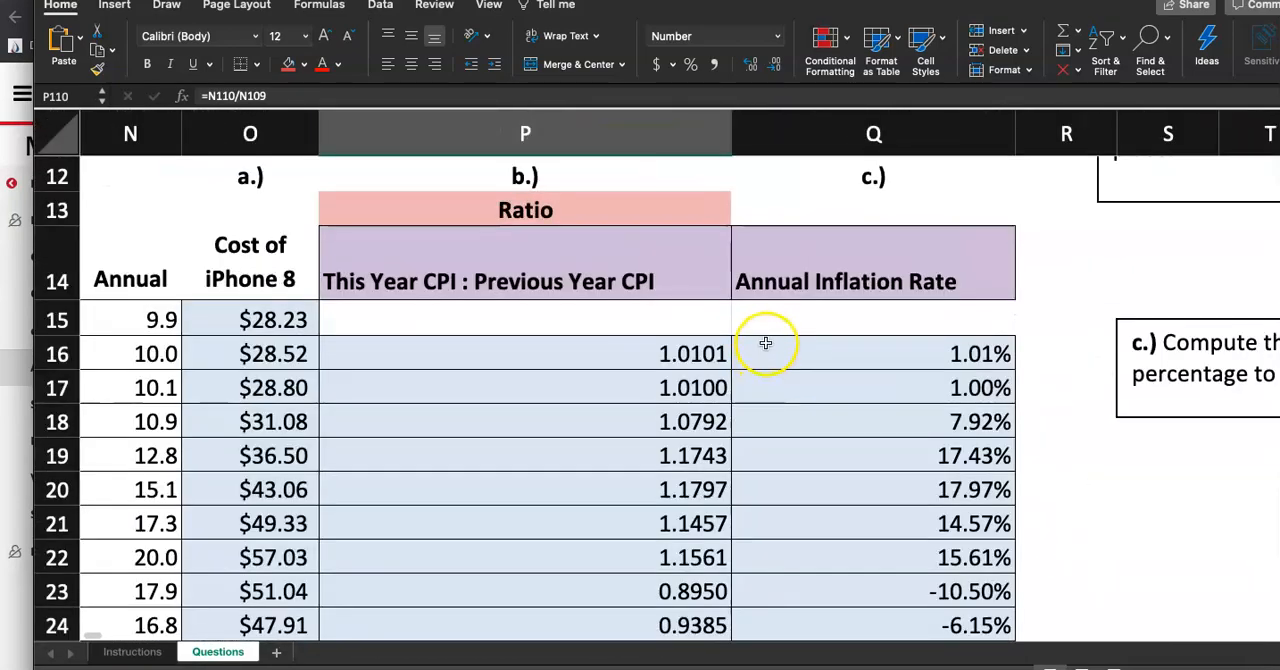
pyautogui.doubleClick(817, 350)
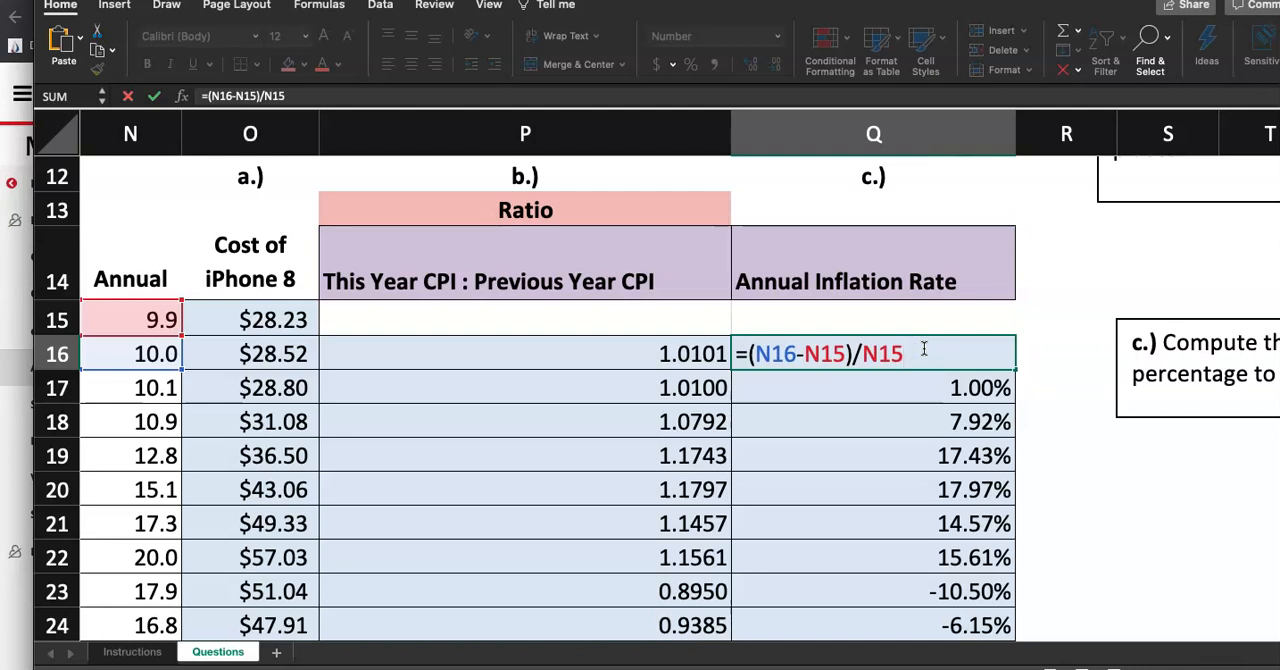
pyautogui.press('Return')
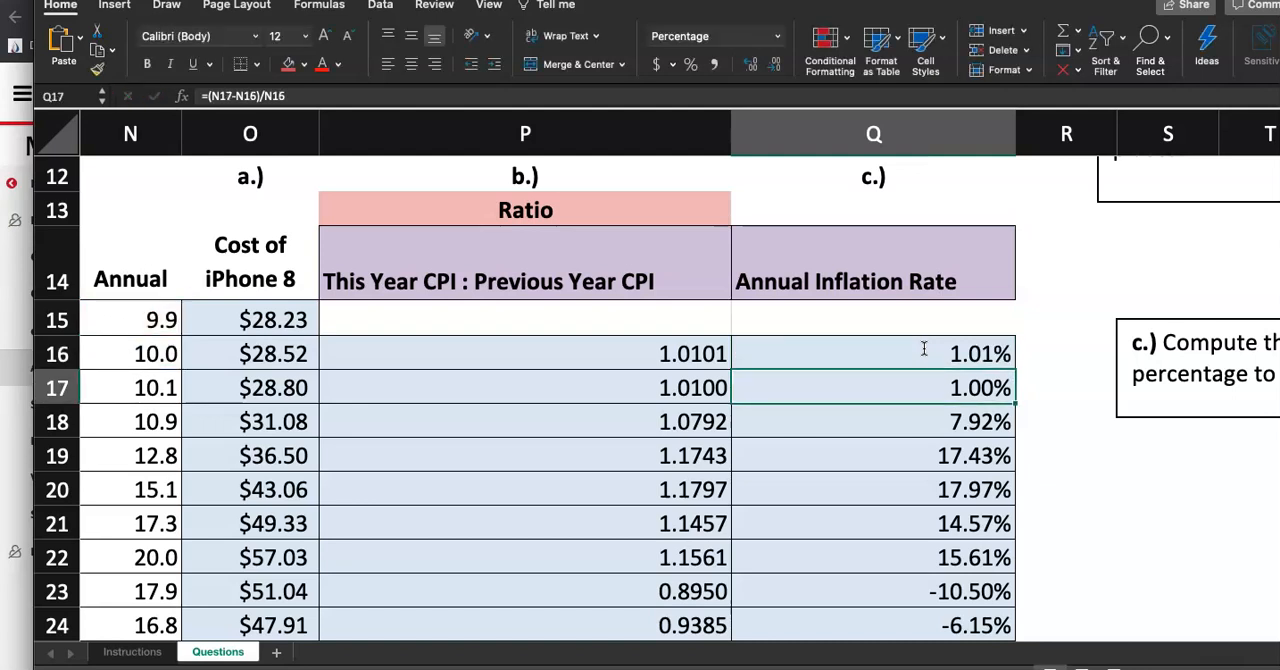
# Mark step 4 as done on the Instructions sheet with a red fill, then return to Questions
pyautogui.click(135, 652)
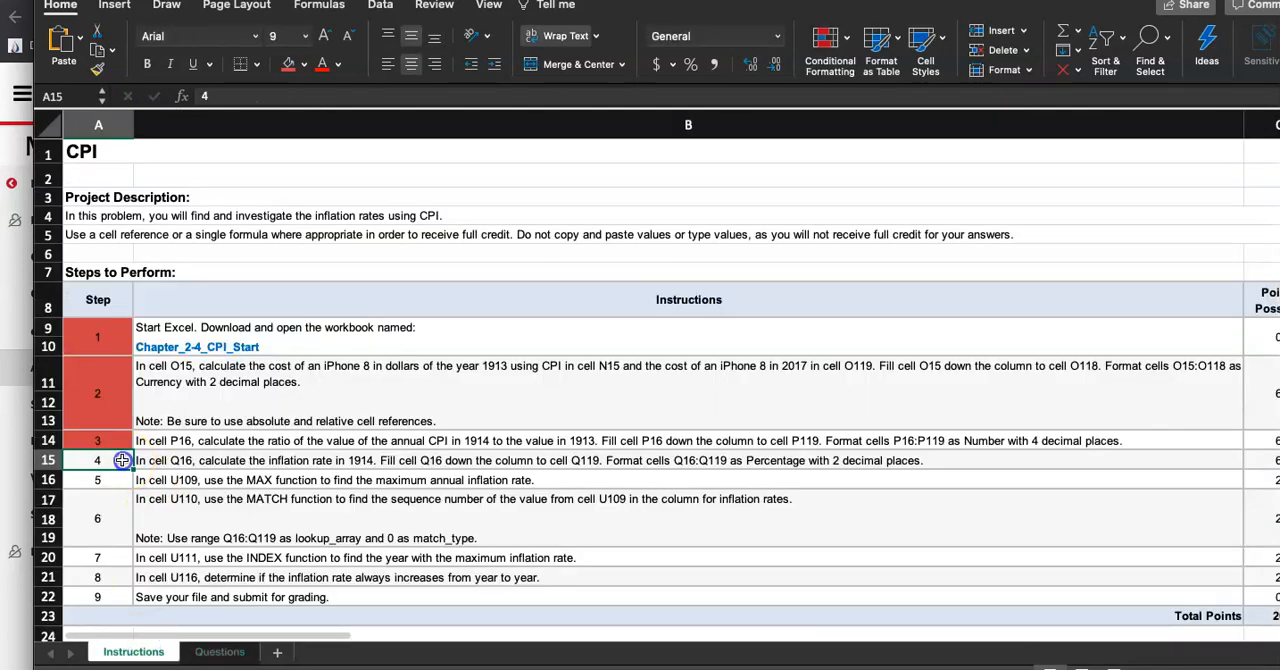
pyautogui.click(288, 64)
pyautogui.scroll(-5, 286, 530)
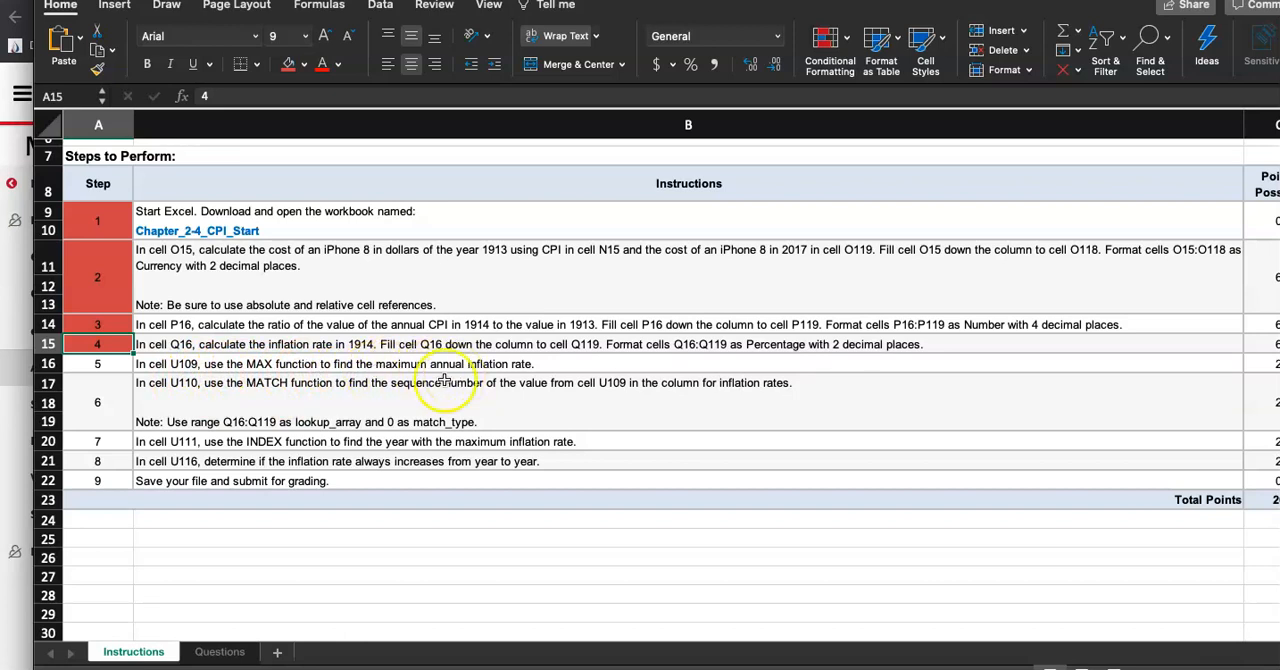
pyautogui.click(219, 651)
# In U109, enter a MAX formula over the inflation rates Q16:Q119 to find the maximum annual inflation rate
pyautogui.hscroll(1, 686, 454)
pyautogui.scroll(-5, 686, 454)
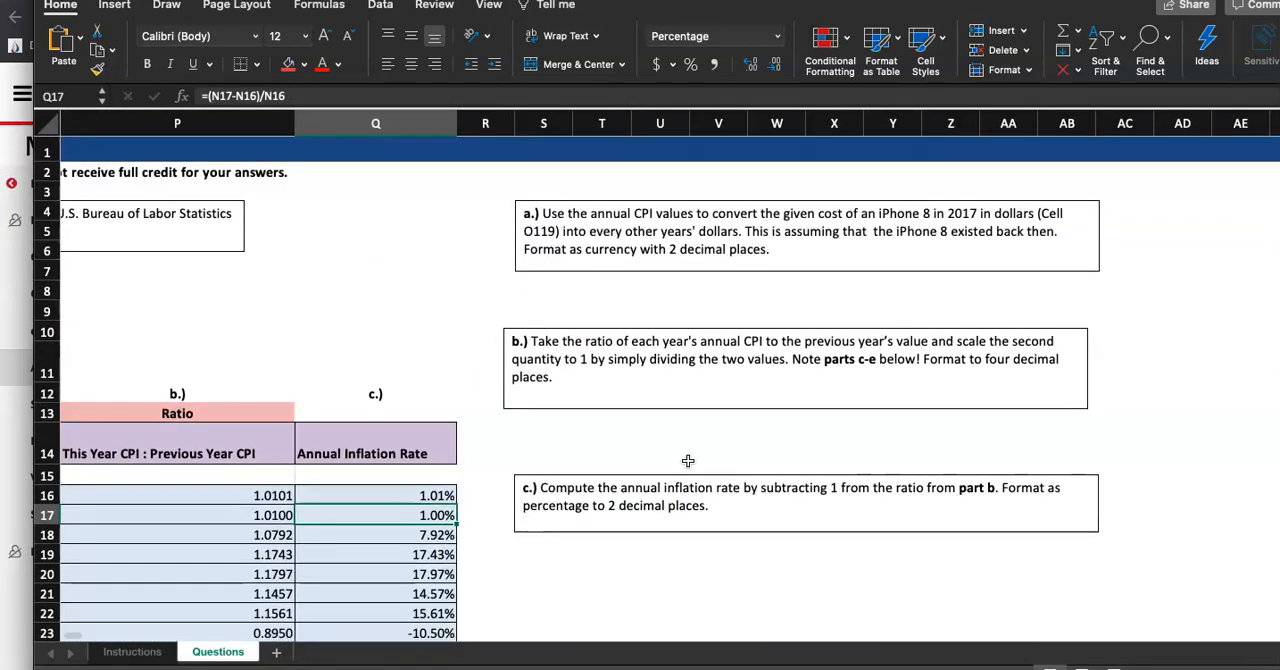
pyautogui.scroll(-19, 688, 460)
pyautogui.scroll(-20, 688, 460)
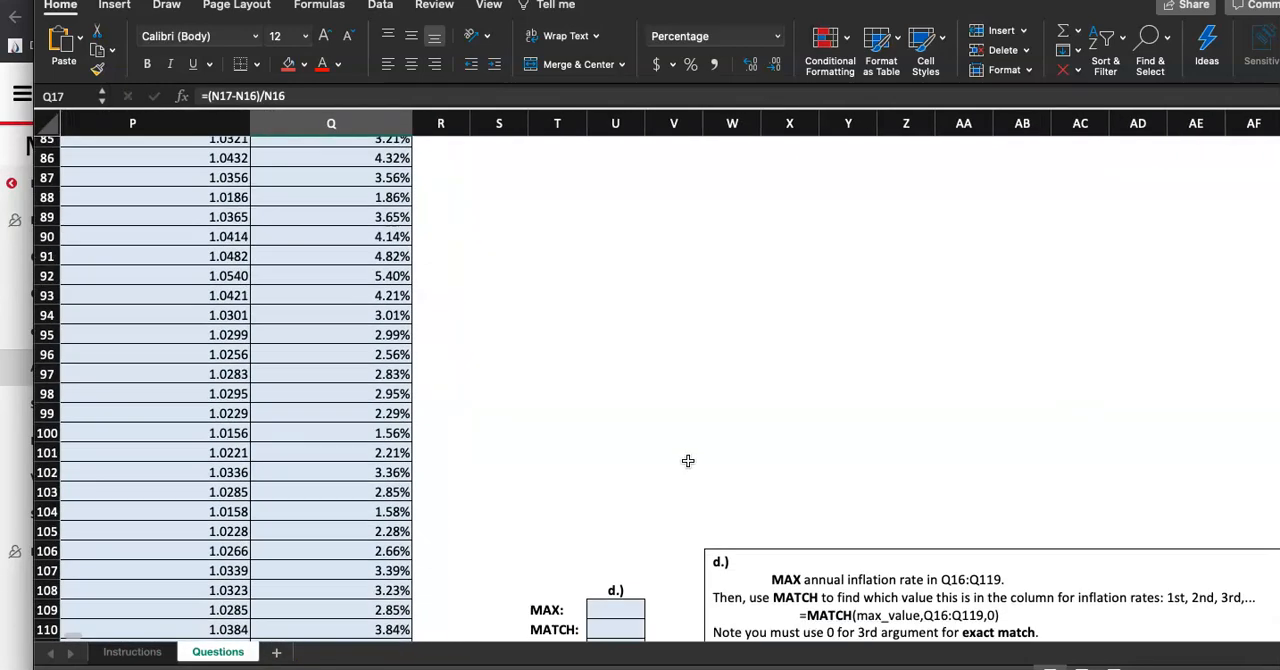
pyautogui.hscroll(2, 688, 460)
pyautogui.click(577, 334)
pyautogui.write('=MAX')
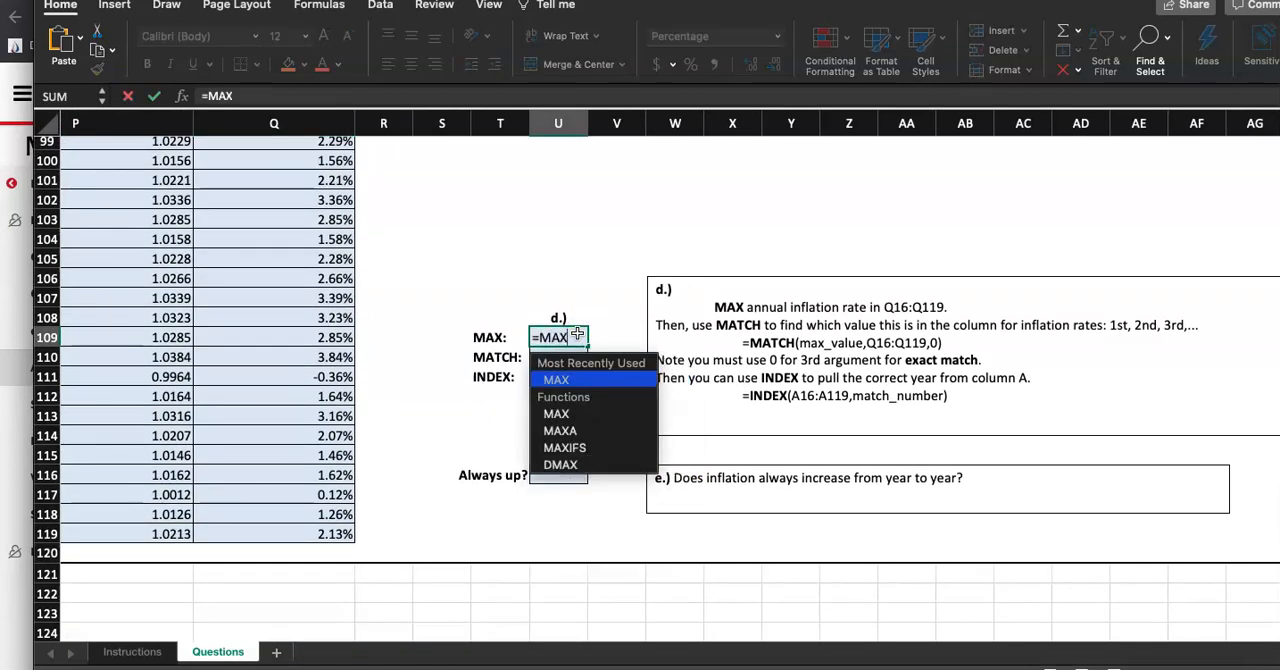
pyautogui.doubleClick(583, 410)
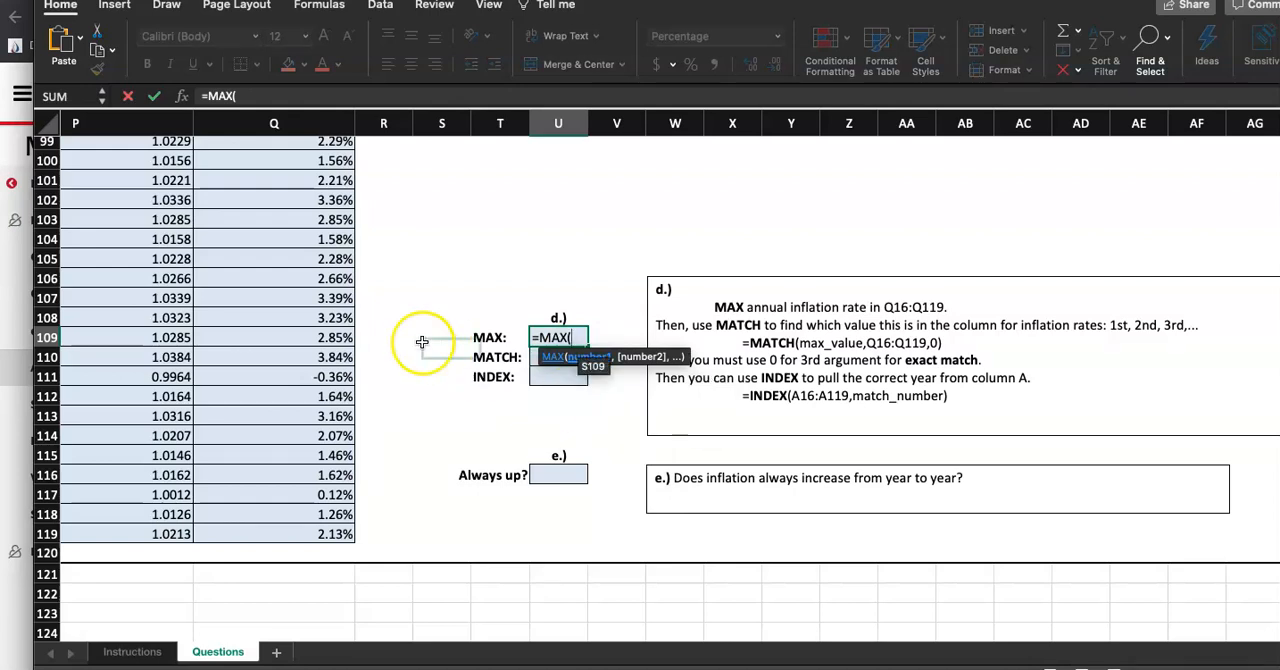
pyautogui.scroll(3, 424, 372)
pyautogui.scroll(20, 424, 372)
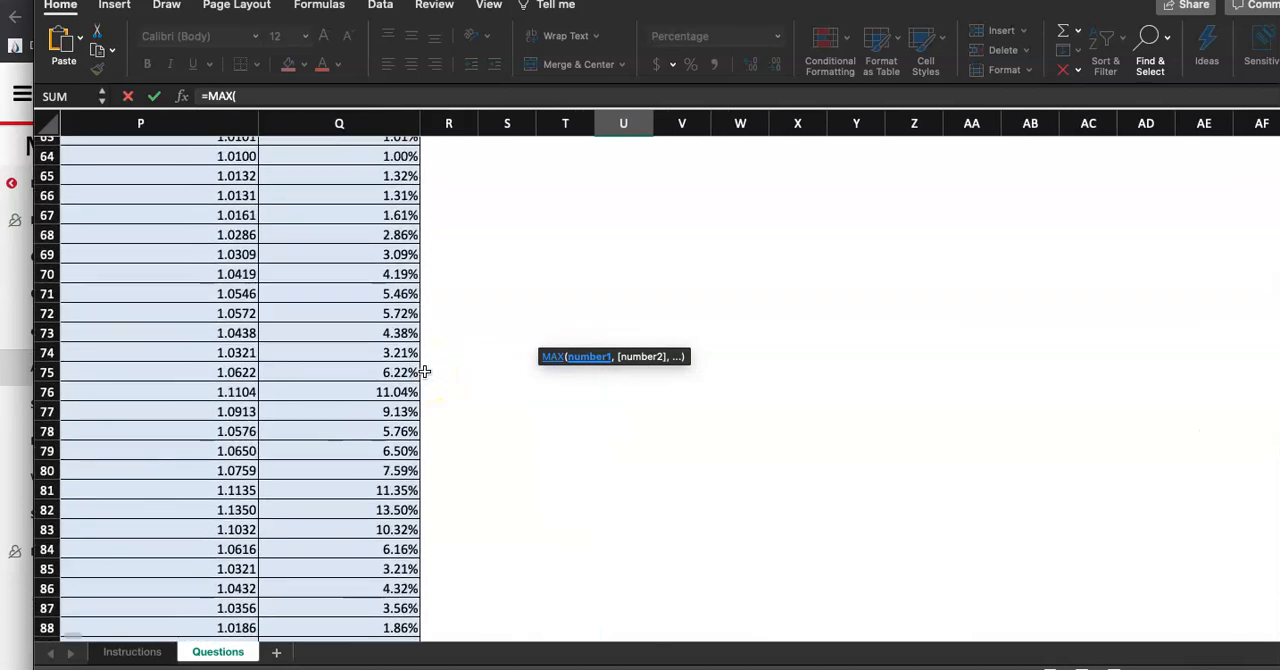
pyautogui.scroll(3, 424, 376)
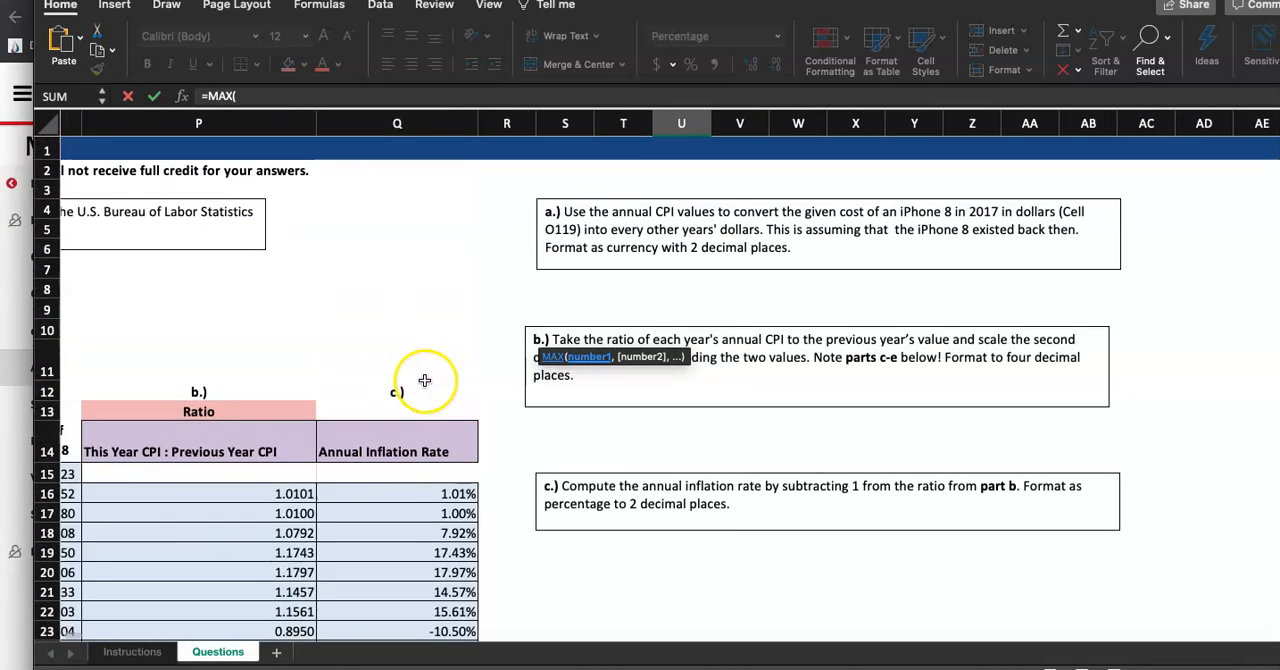
pyautogui.click(393, 495)
pyautogui.moveTo(393, 495); pyautogui.dragTo(416, 603)
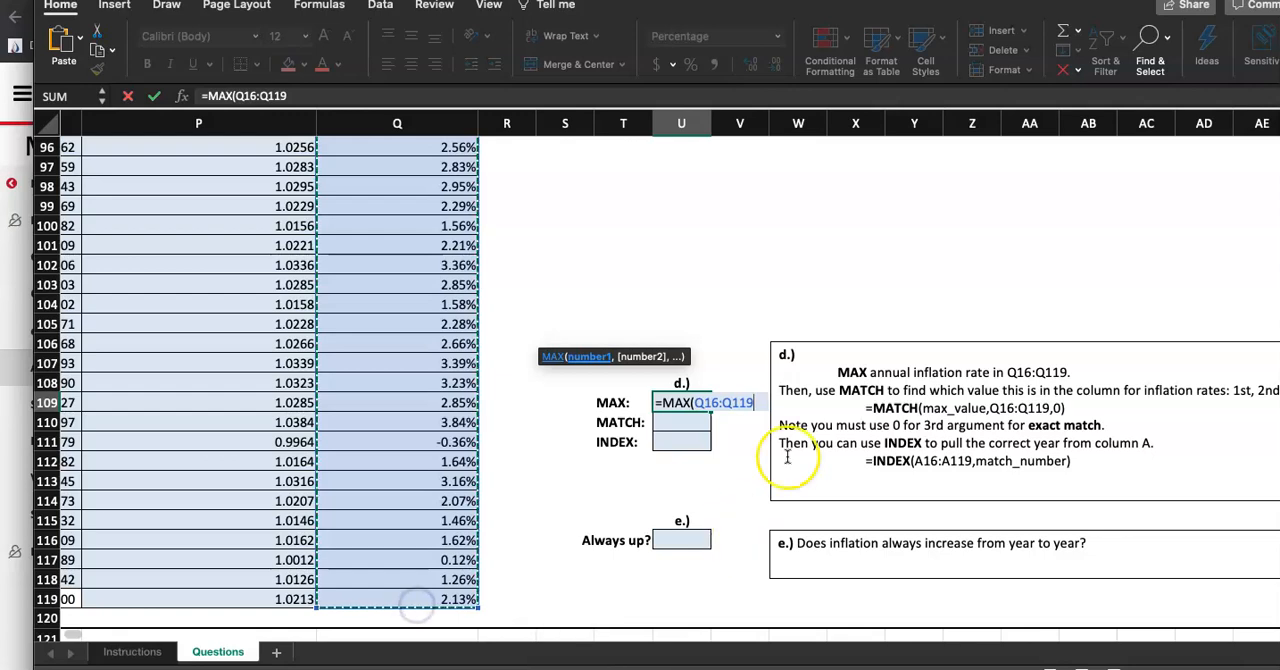
pyautogui.scroll(5, 803, 432)
pyautogui.write(')')
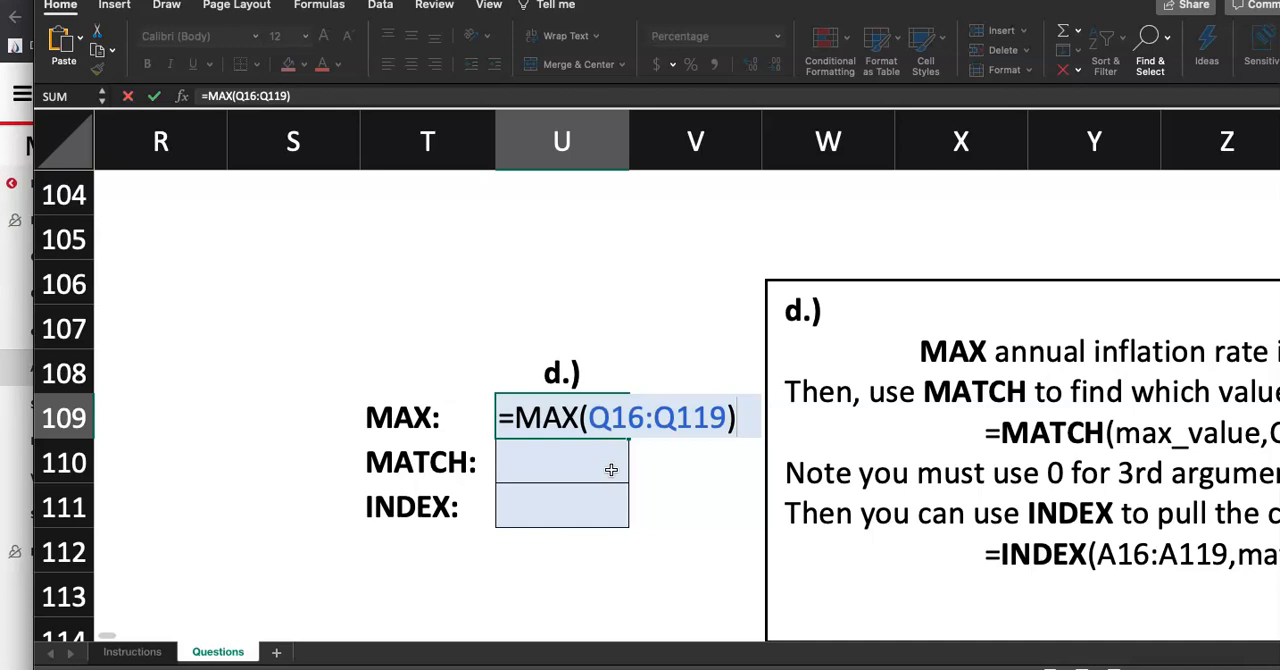
pyautogui.press('Return')
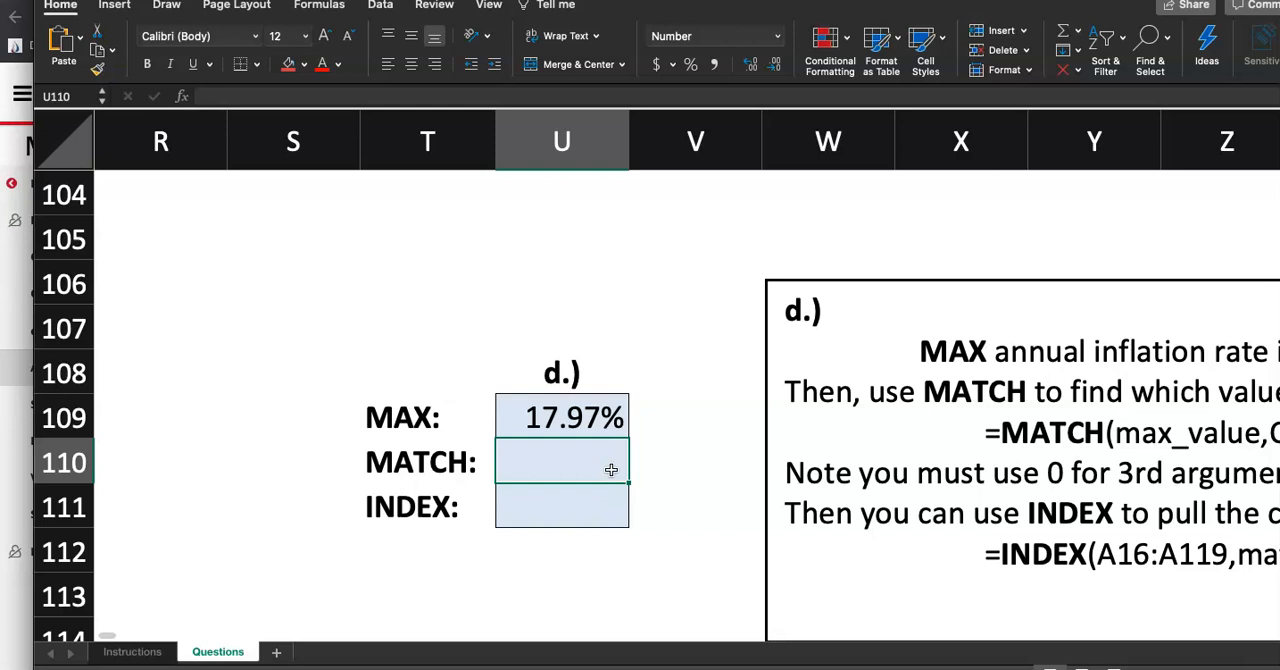
# Mark step 5 as done on the Instructions sheet by giving its step cell a red fill
pyautogui.scroll(-5, 611, 469)
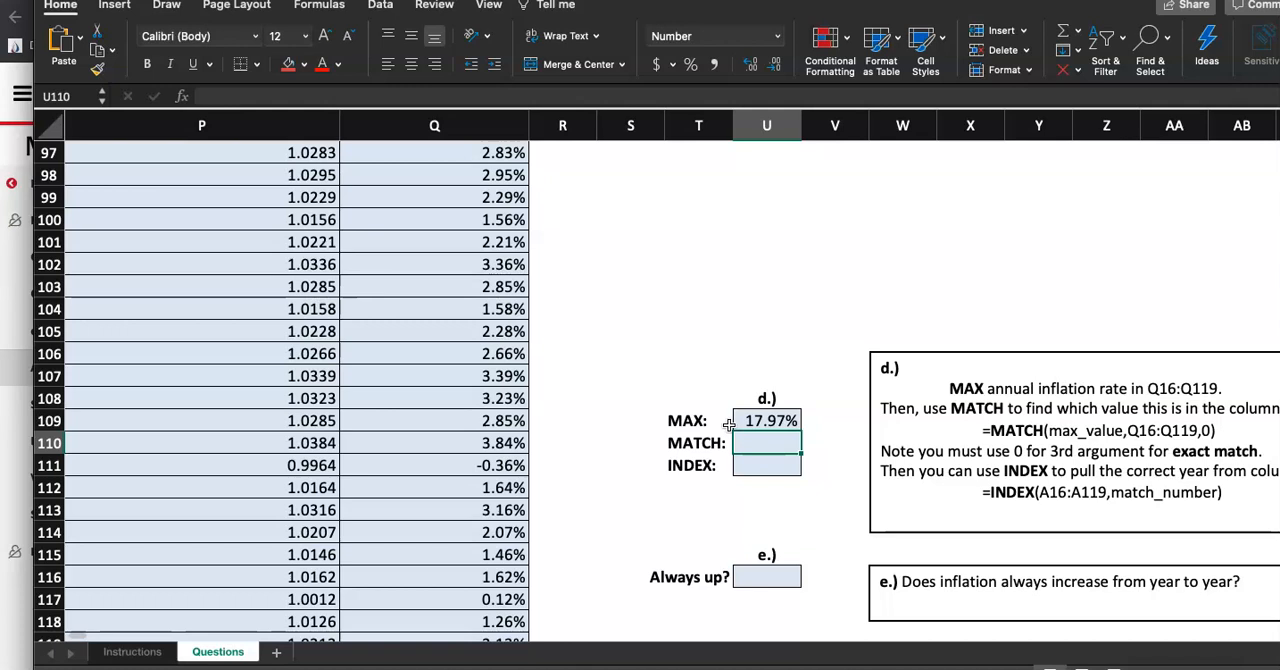
pyautogui.click(131, 651)
pyautogui.click(100, 372)
pyautogui.click(288, 64)
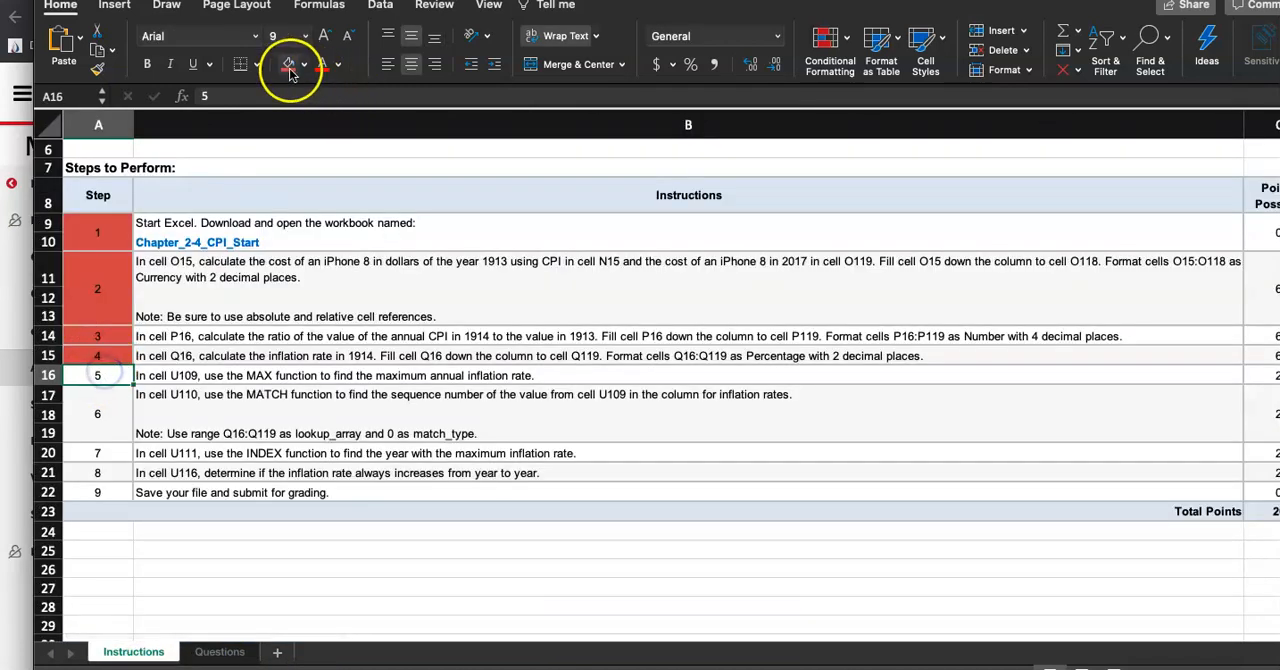
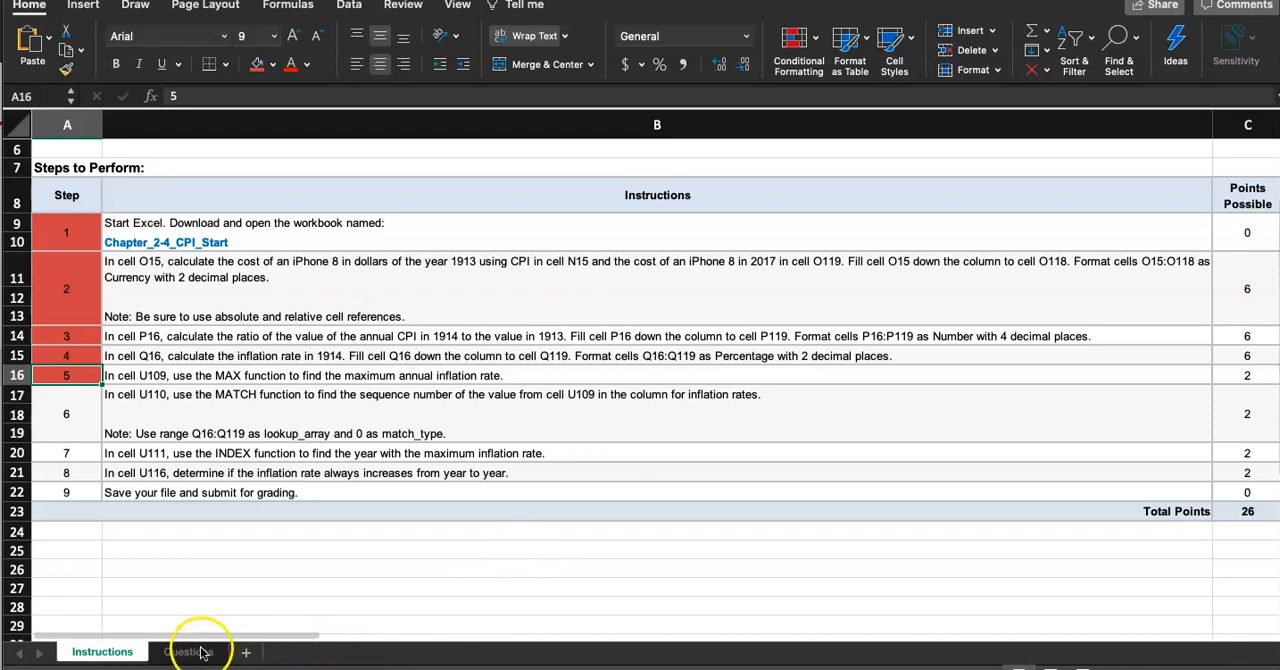
# Copy step 6's note from the Instructions sheet and paste it into cell S103 on the Questions sheet
pyautogui.scroll(3, 257, 414)
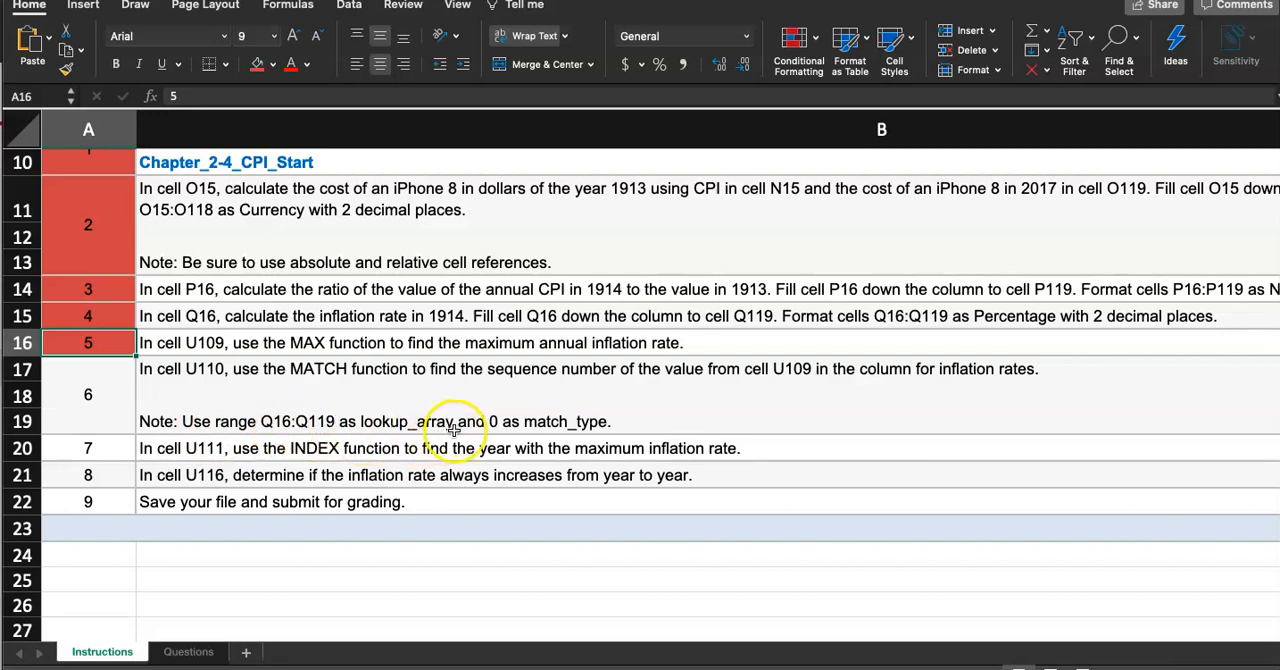
pyautogui.doubleClick(612, 421)
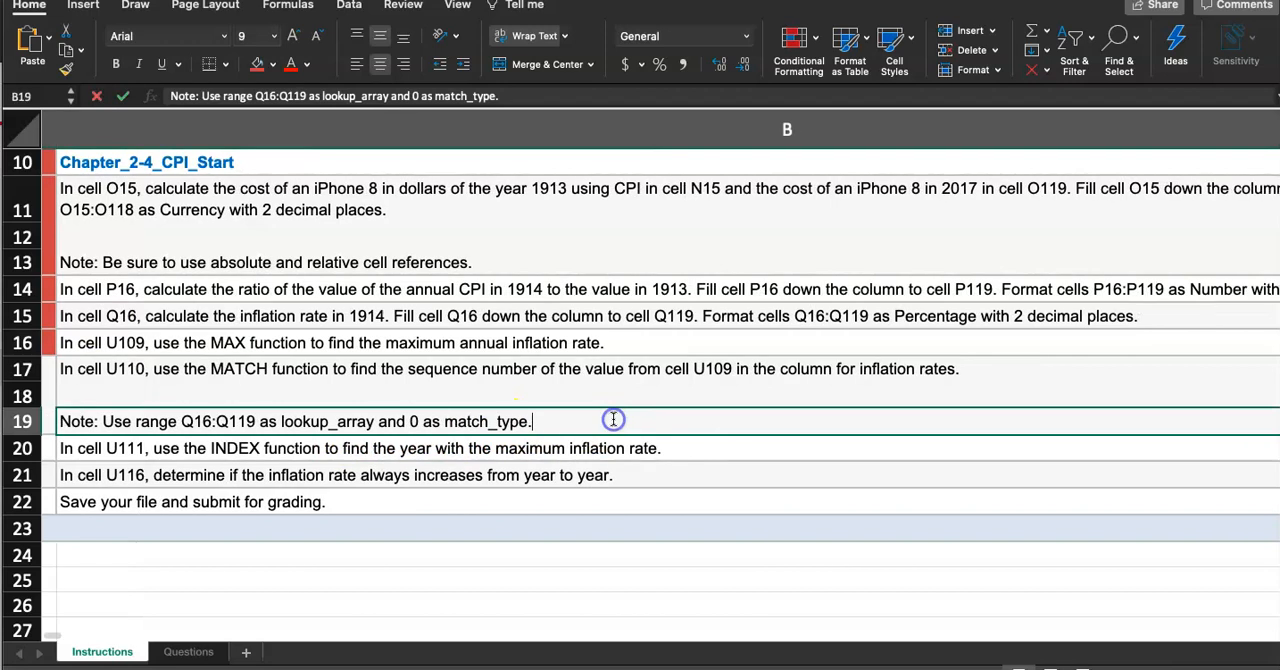
pyautogui.moveTo(520, 418); pyautogui.dragTo(29, 421)
pyautogui.press('super+c')
pyautogui.hscroll(-3, 180, 436)
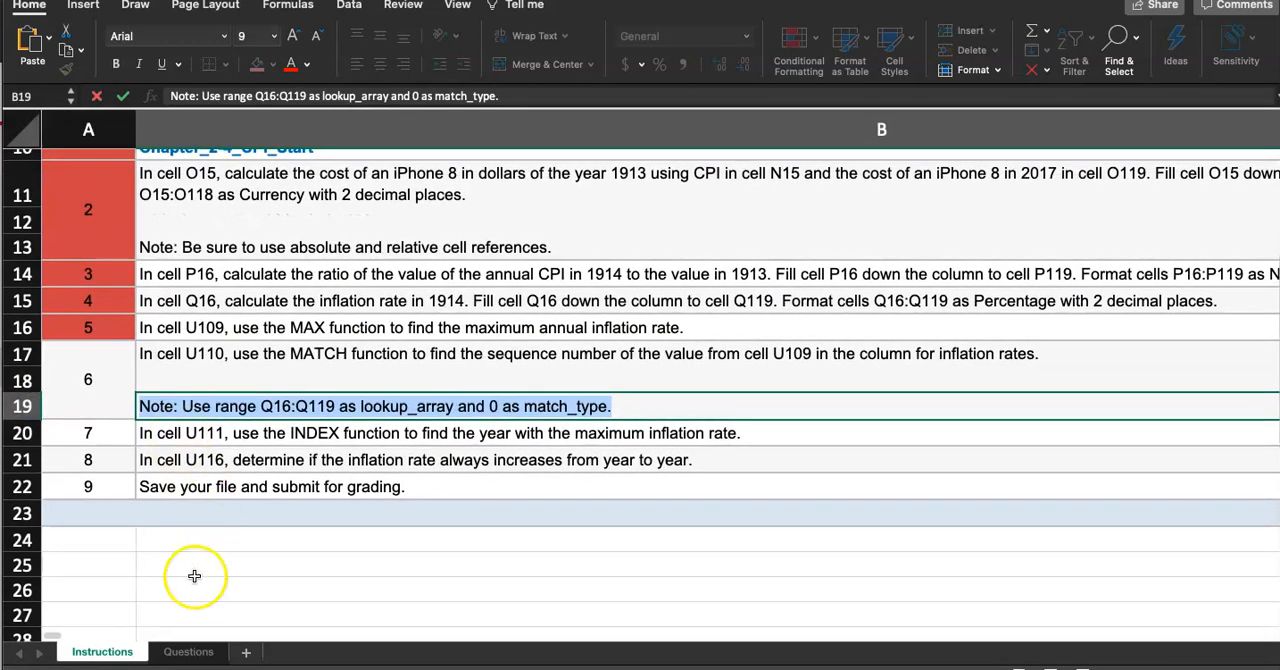
pyautogui.click(186, 650)
pyautogui.click(591, 325)
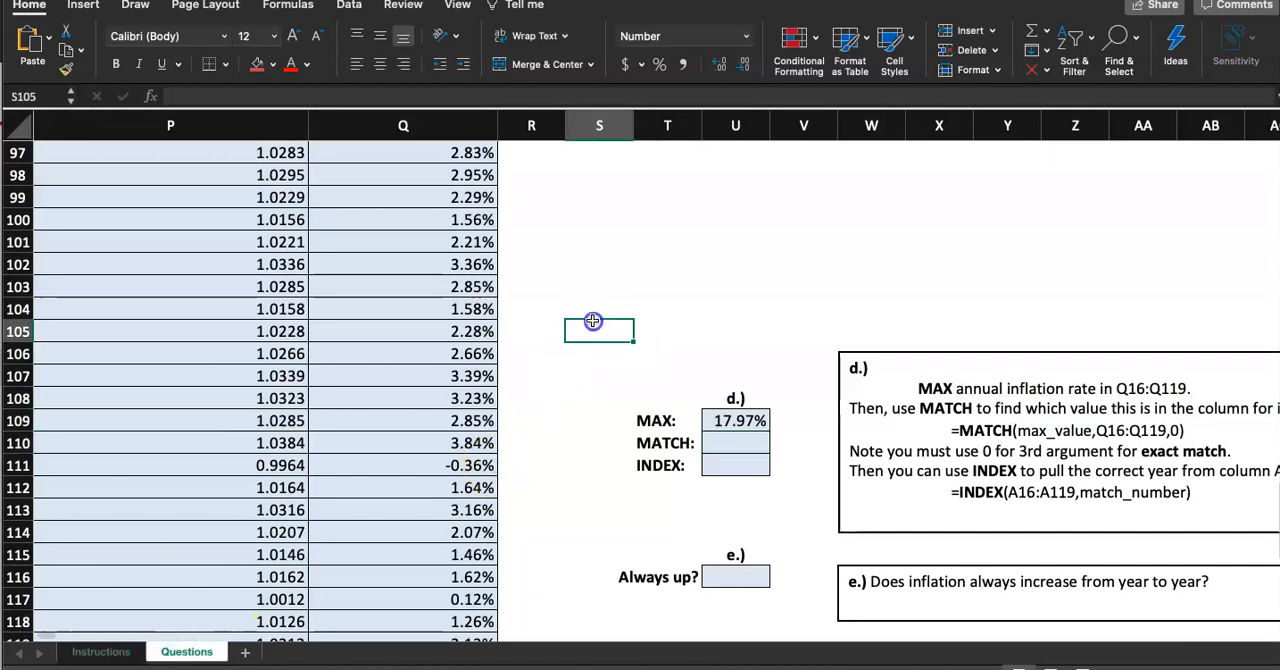
pyautogui.doubleClick(630, 285)
pyautogui.press('super+v')
pyautogui.click(803, 328)
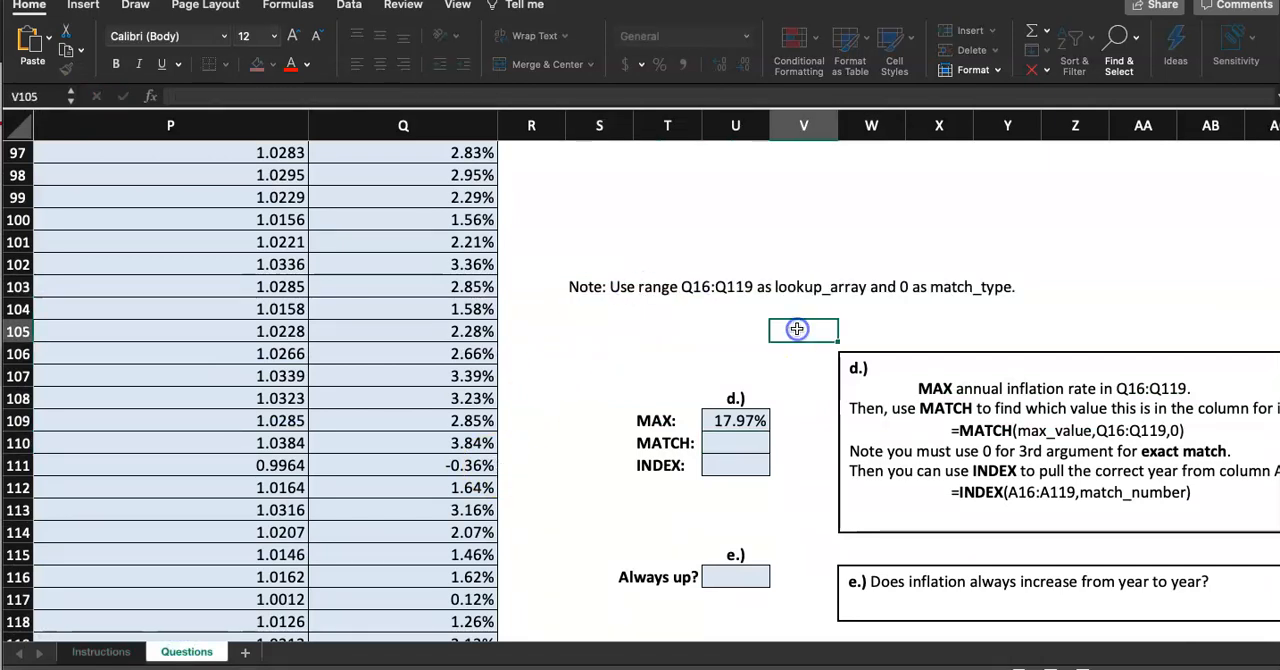
# Start a MATCH function in cell U110
pyautogui.click(748, 447)
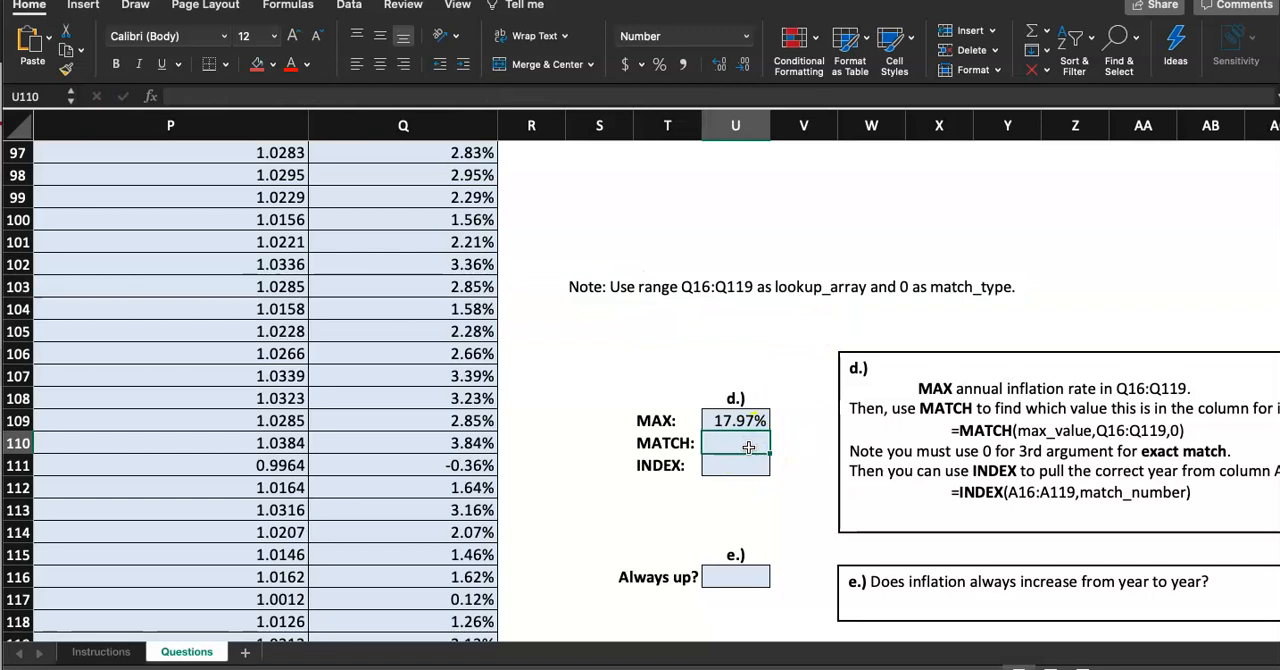
pyautogui.write('=')
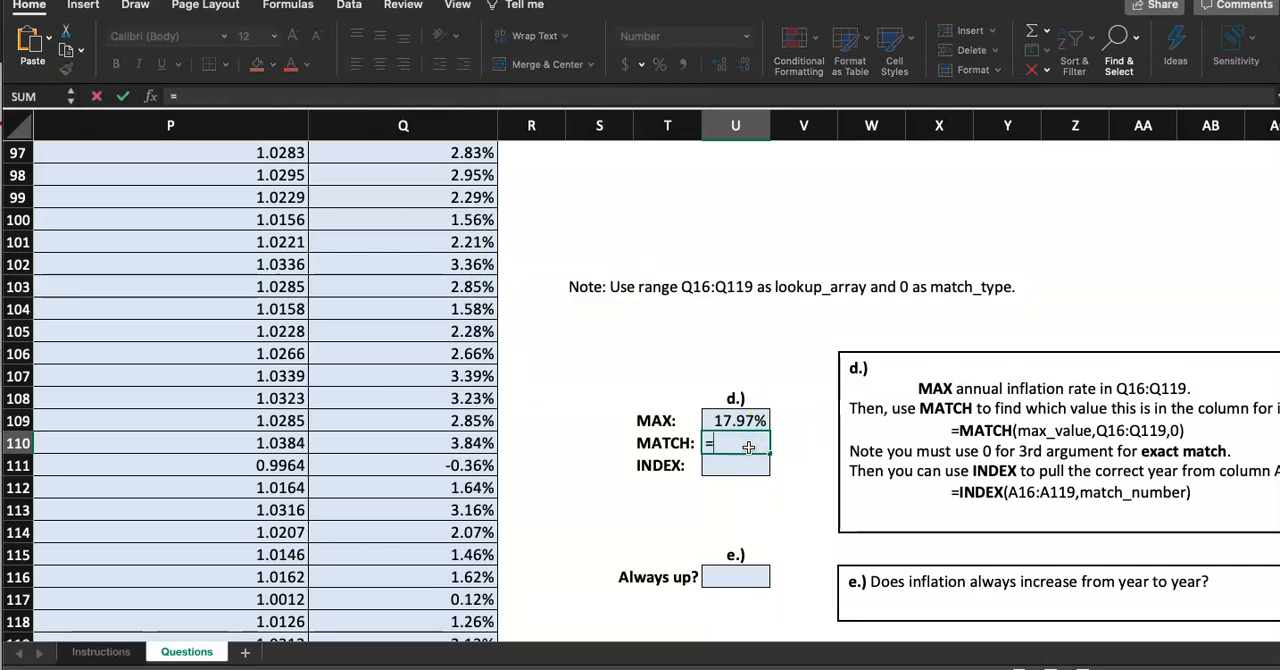
pyautogui.write('MATCH')
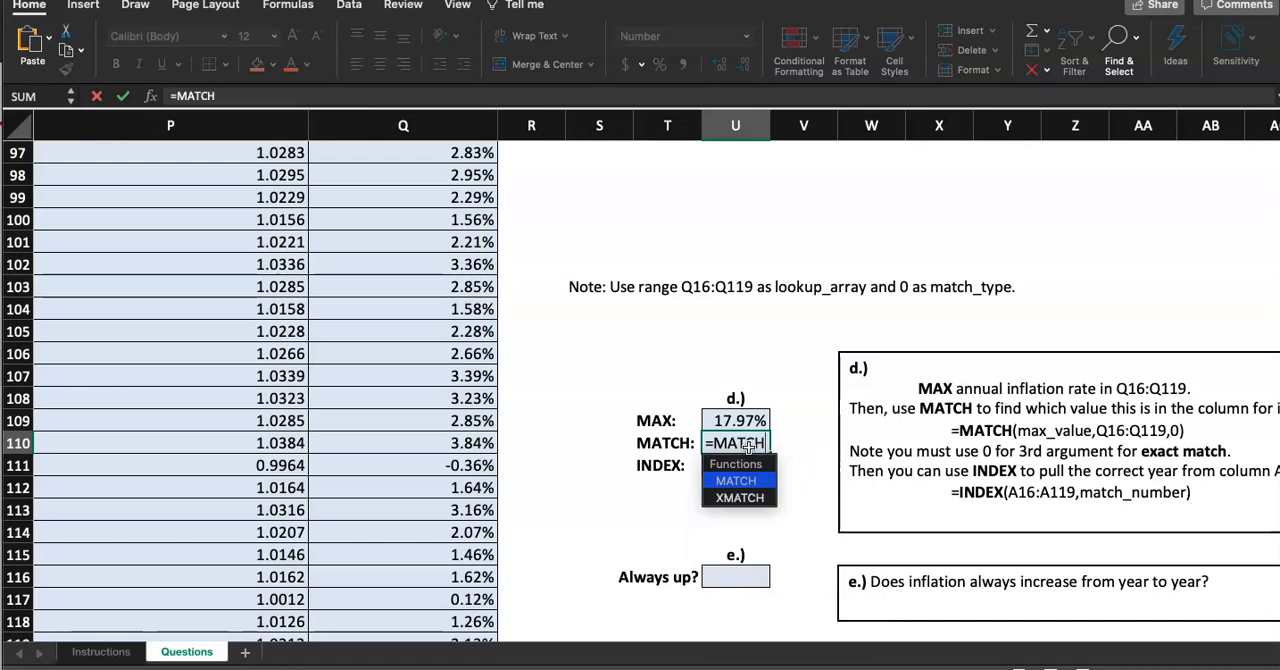
pyautogui.doubleClick(731, 486)
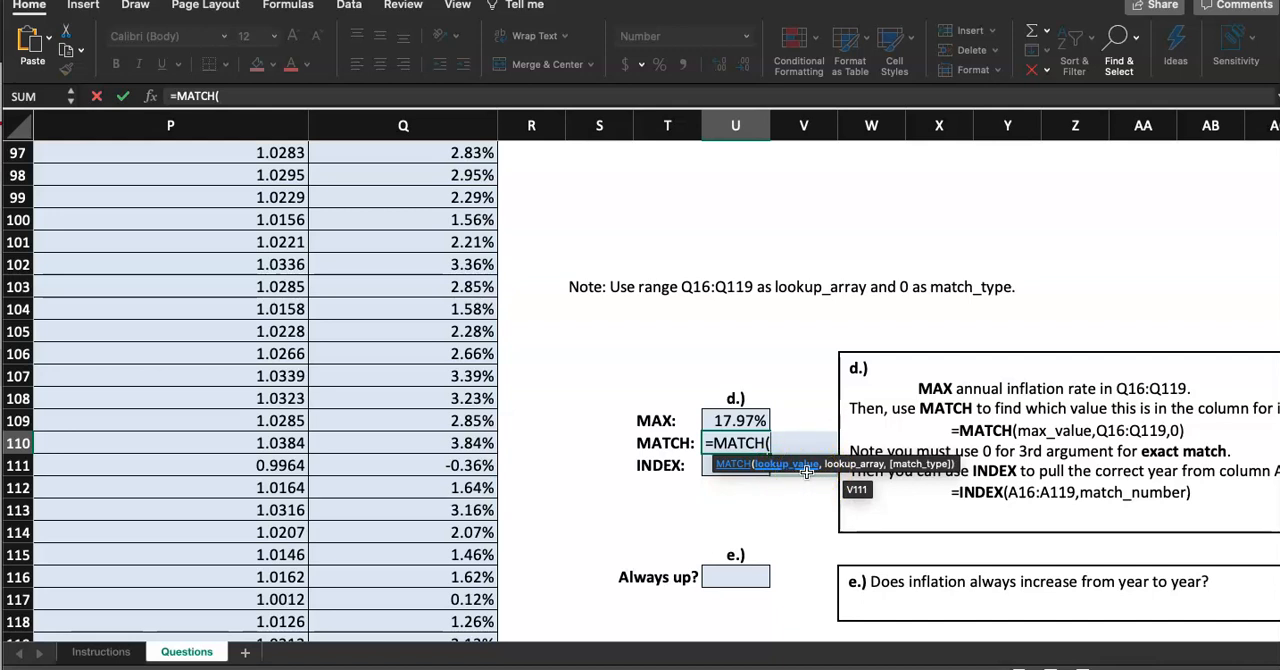
pyautogui.write('Q16:Q119')
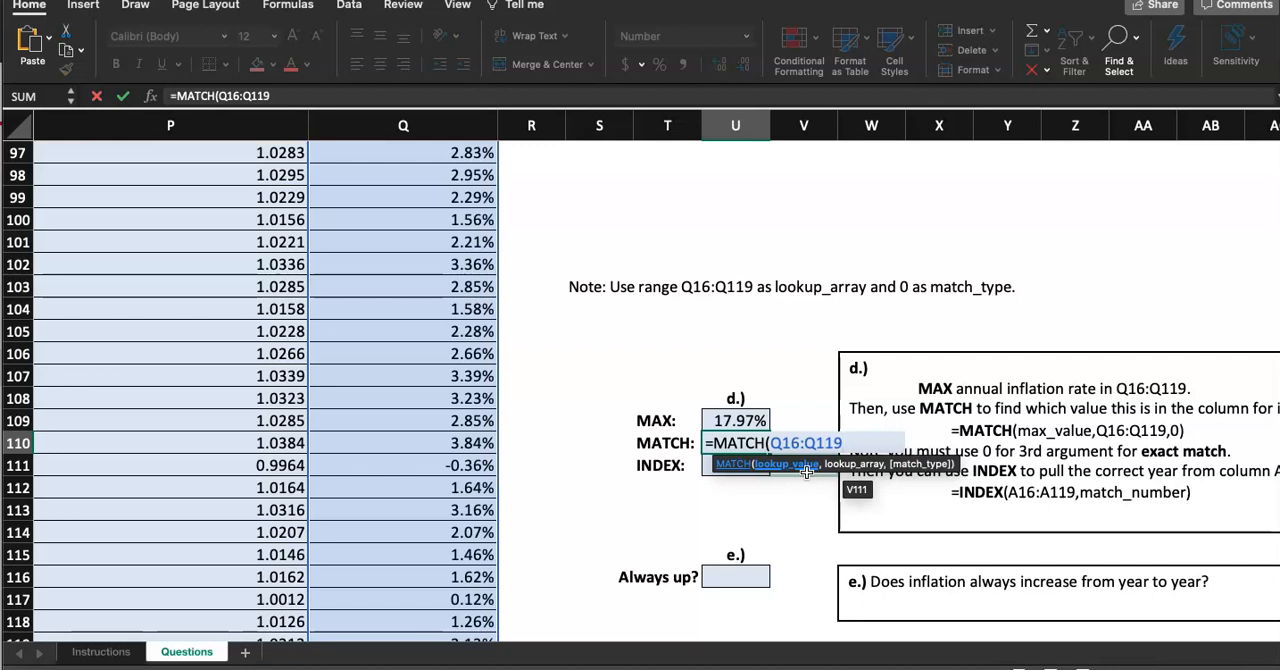
pyautogui.press('Return')
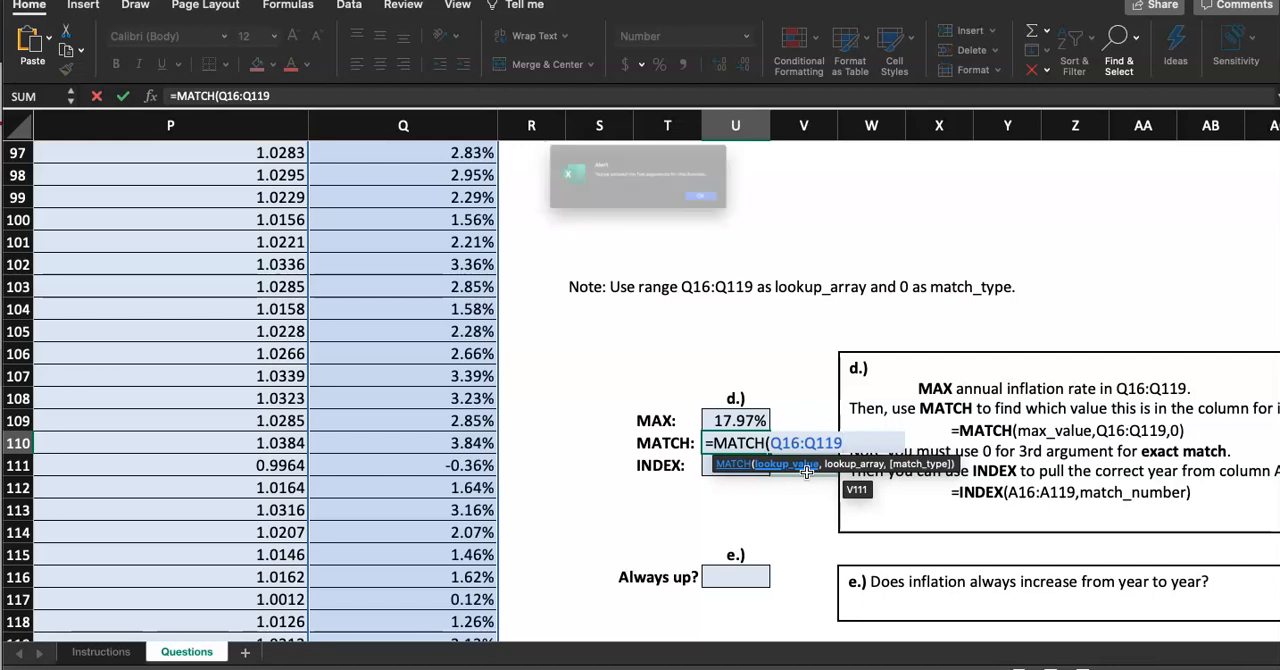
pyautogui.press('Return')
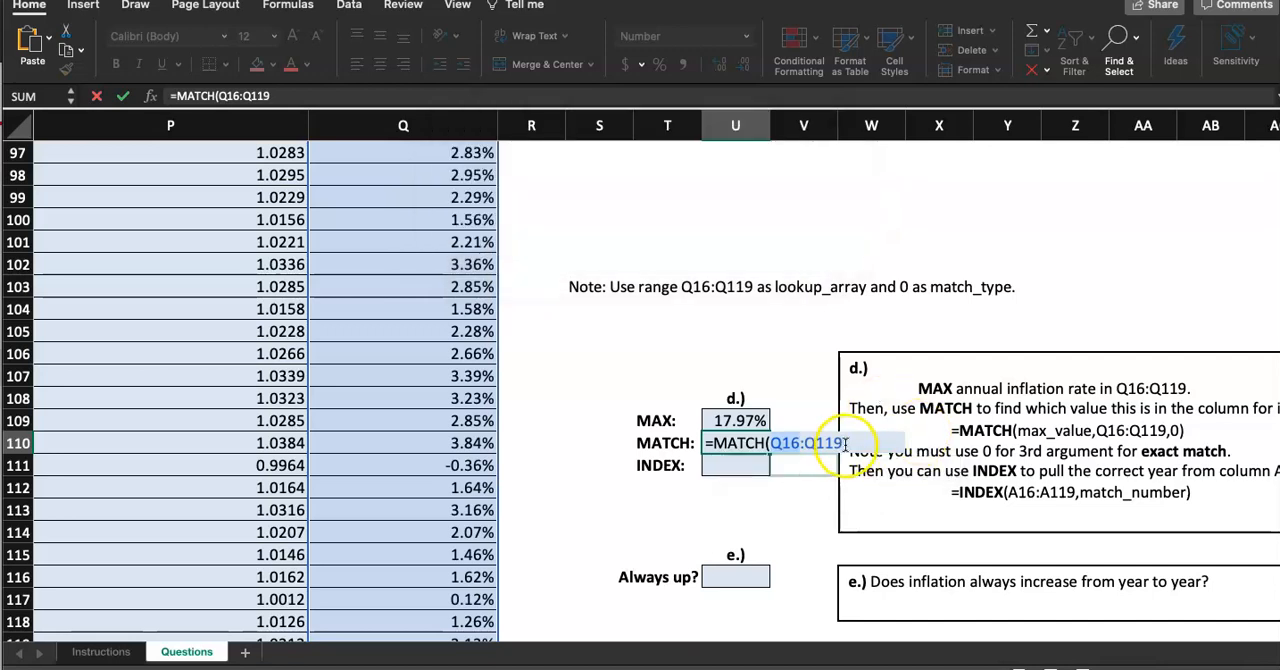
pyautogui.press('BackSpace')
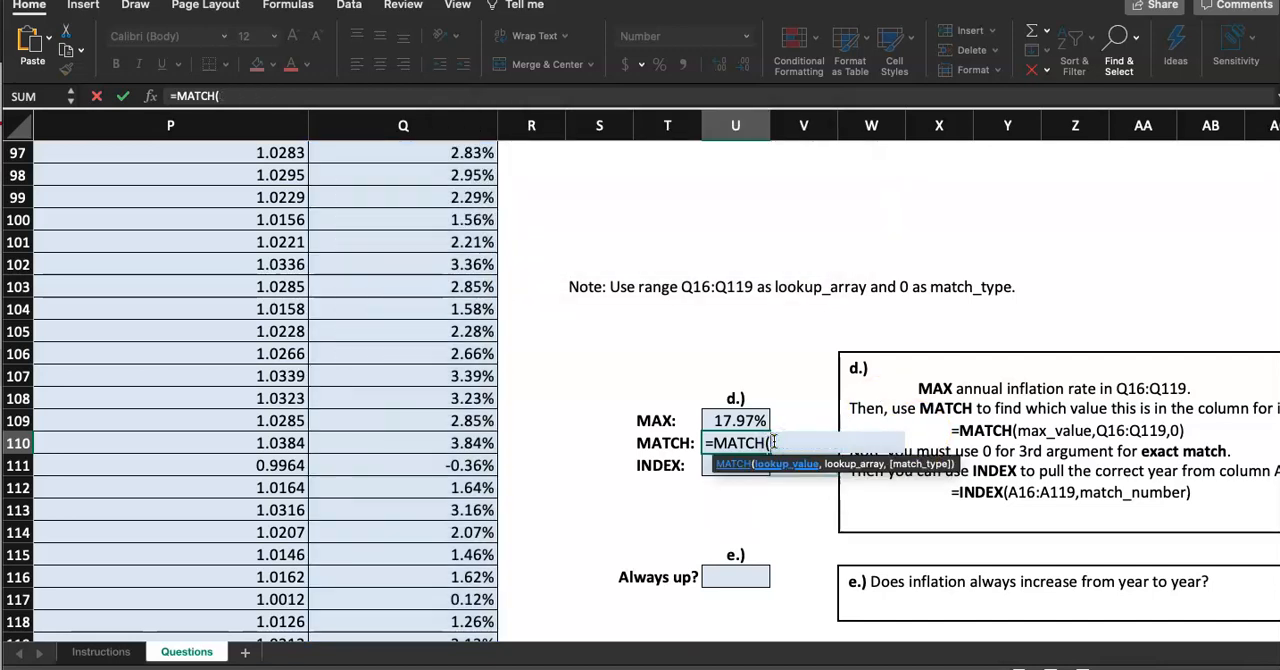
# Complete the MATCH formula in U110 with U109 as lookup value, Q16:Q119 as lookup array and 0 as match type
pyautogui.click(717, 424)
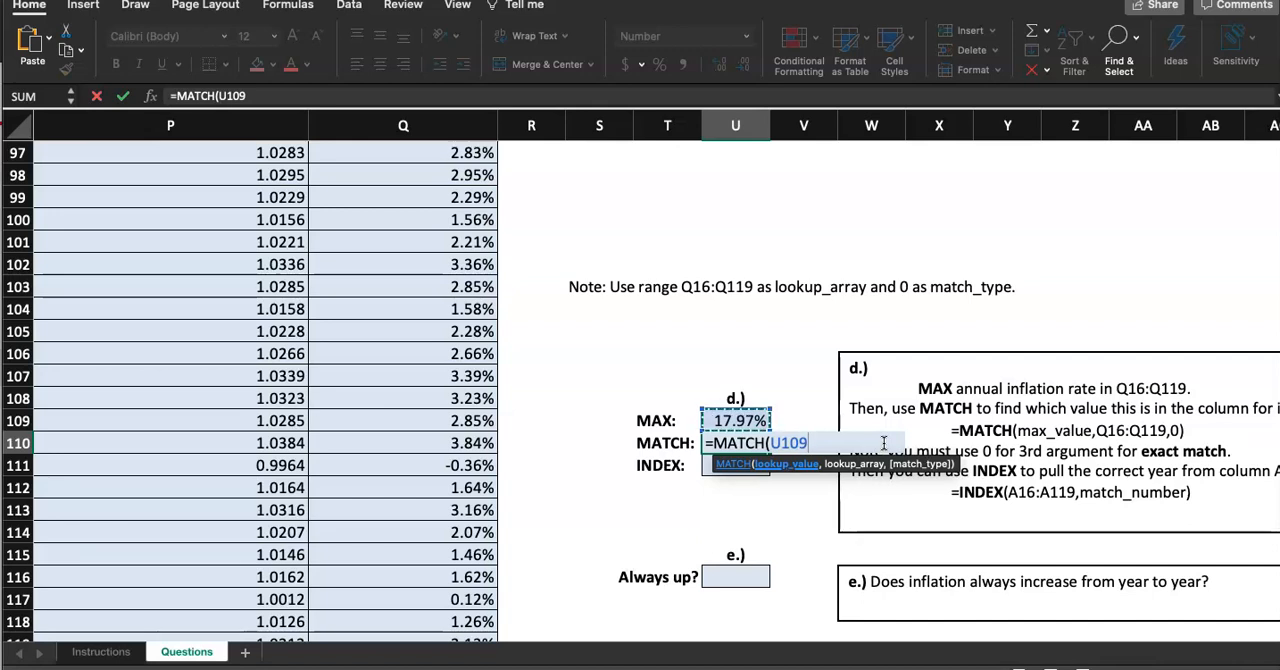
pyautogui.write(',')
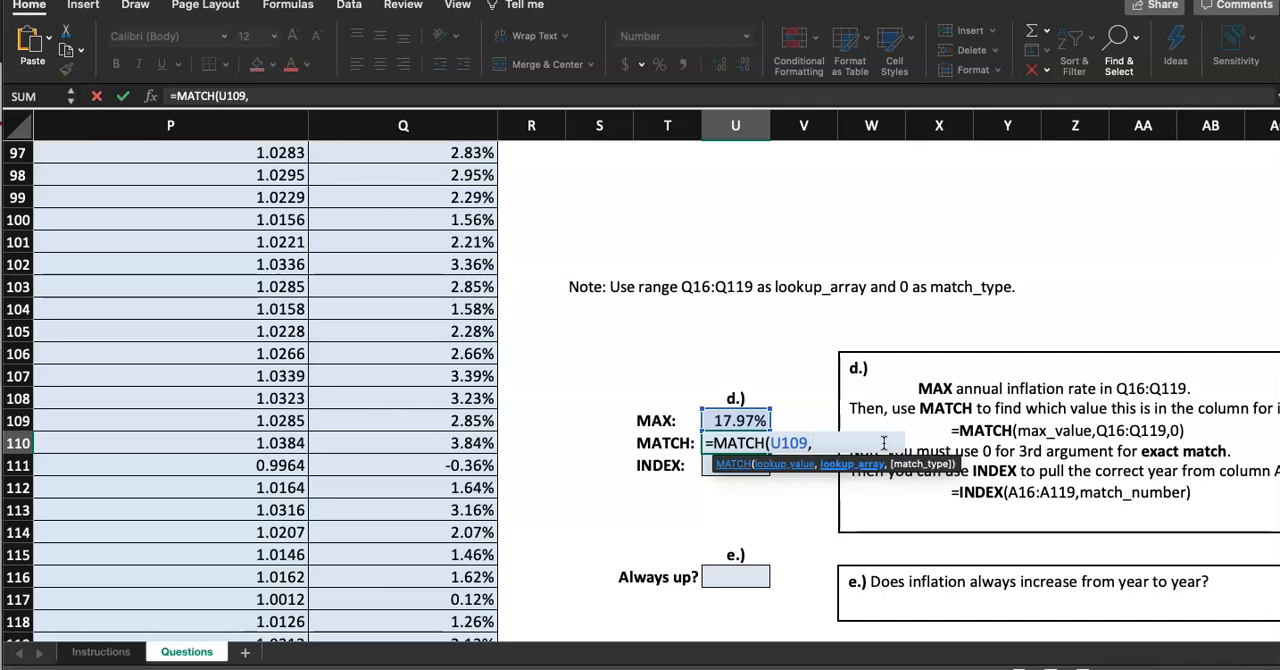
pyautogui.write('Q1')
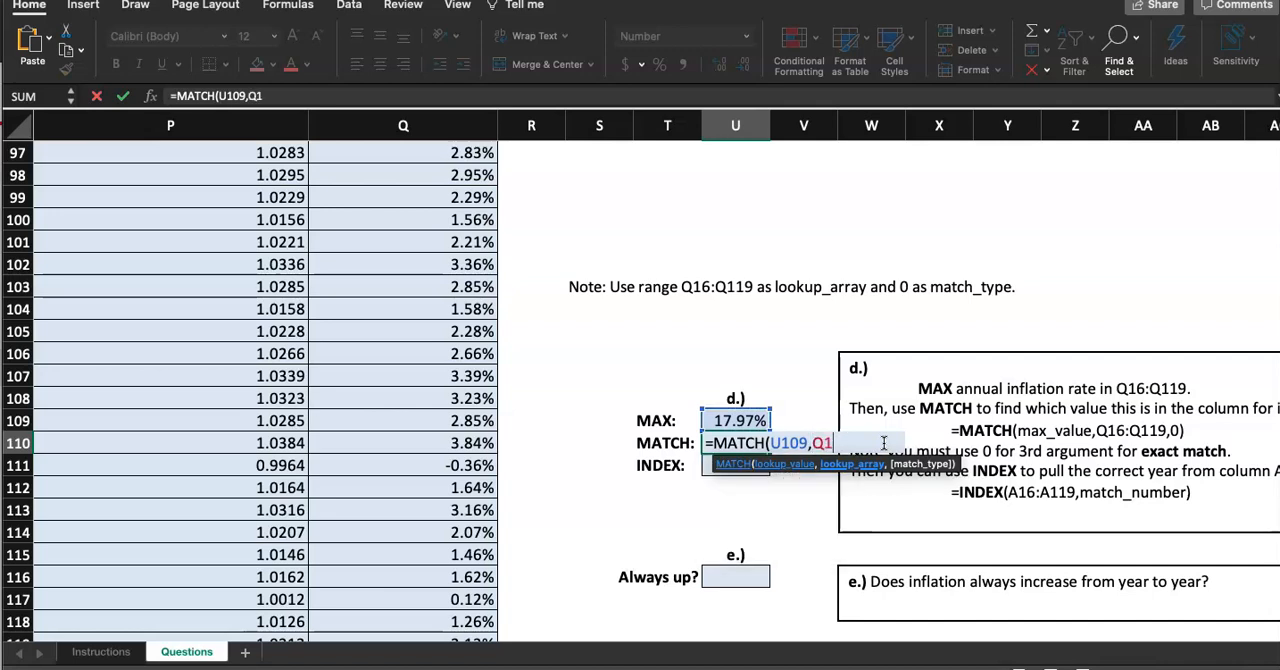
pyautogui.write('6:Q119')
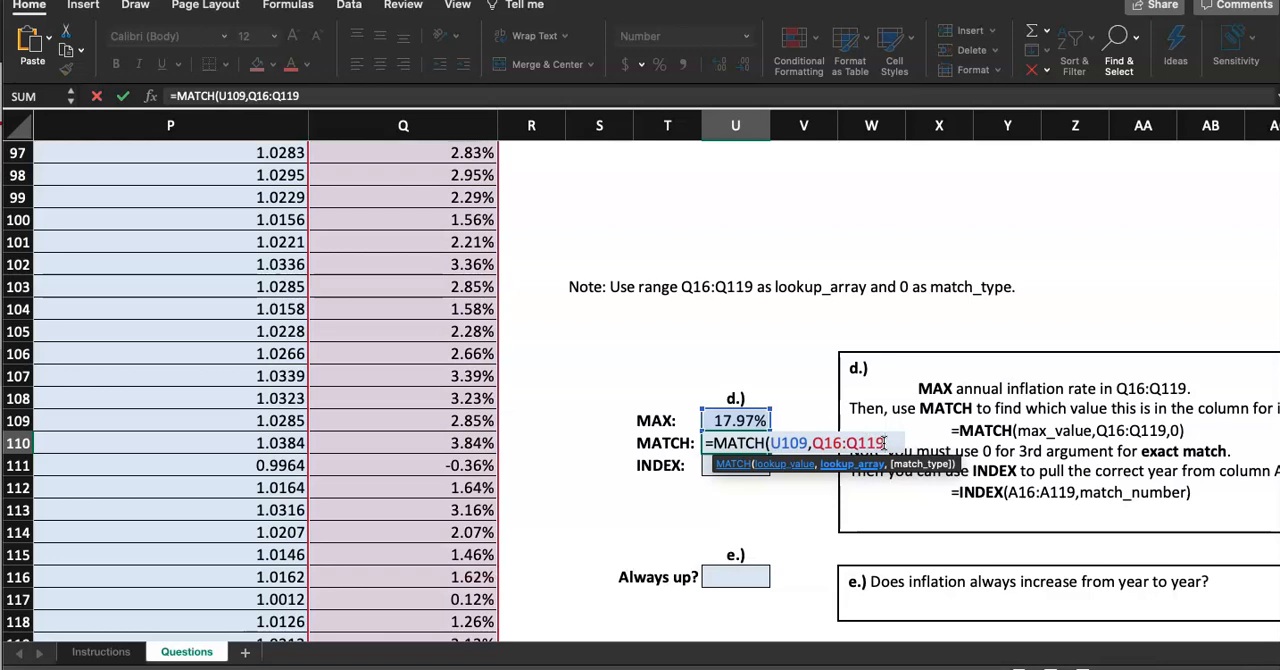
pyautogui.write(',')
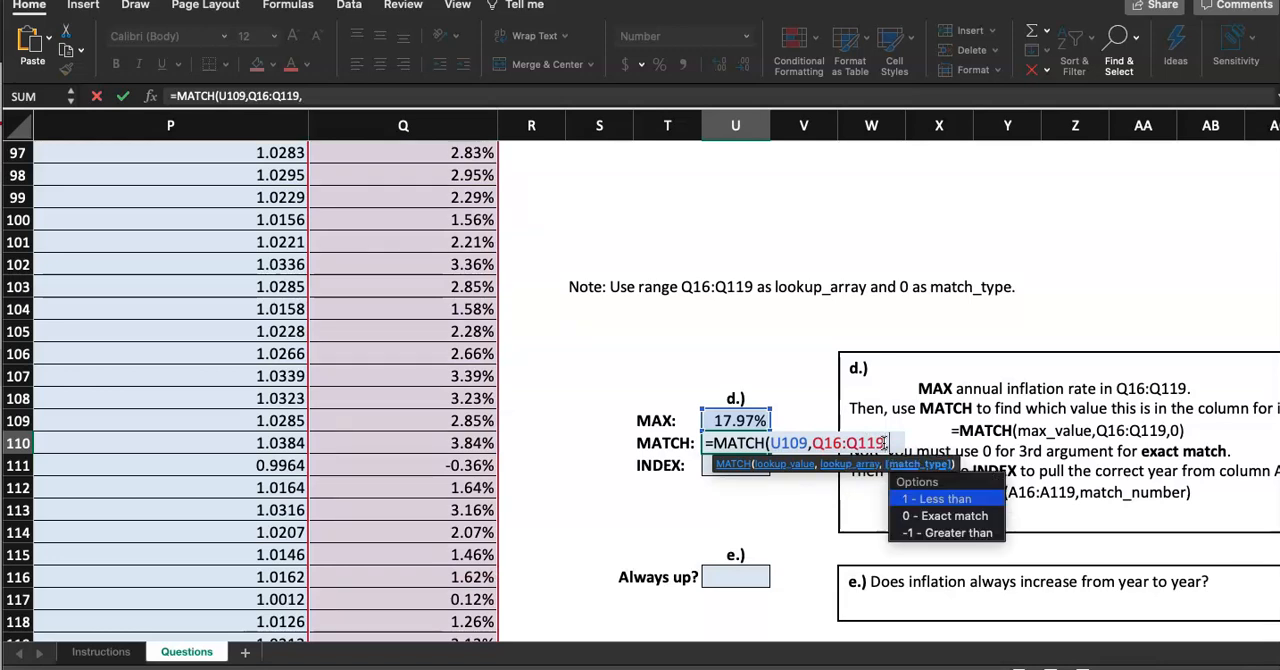
pyautogui.write('0)')
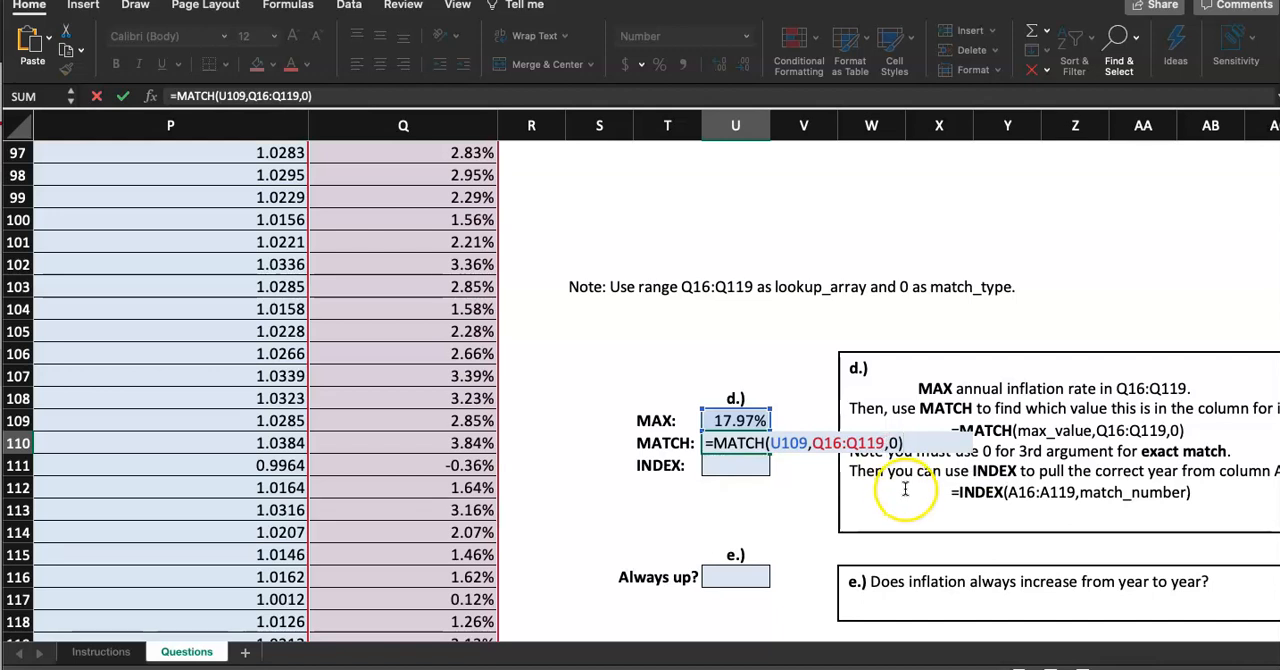
pyautogui.press('Return')
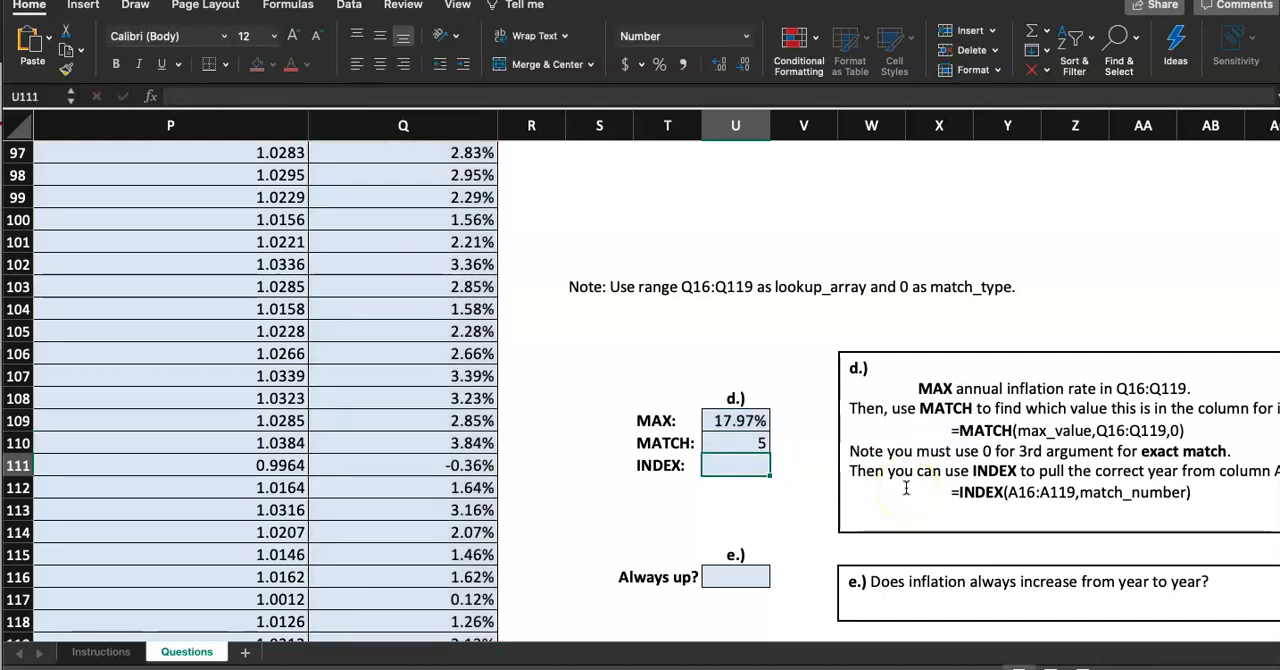
# Review the MATCH result against the inflation rates at the top of column Q
pyautogui.click(754, 440)
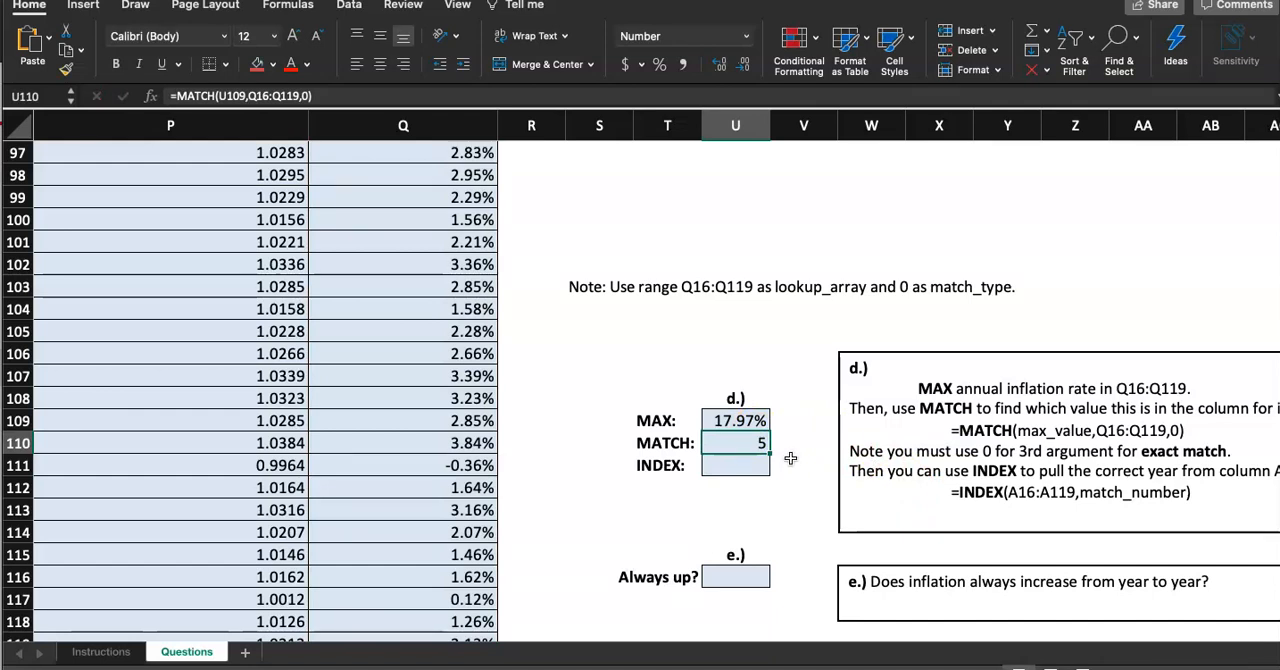
pyautogui.hscroll(2, 790, 458)
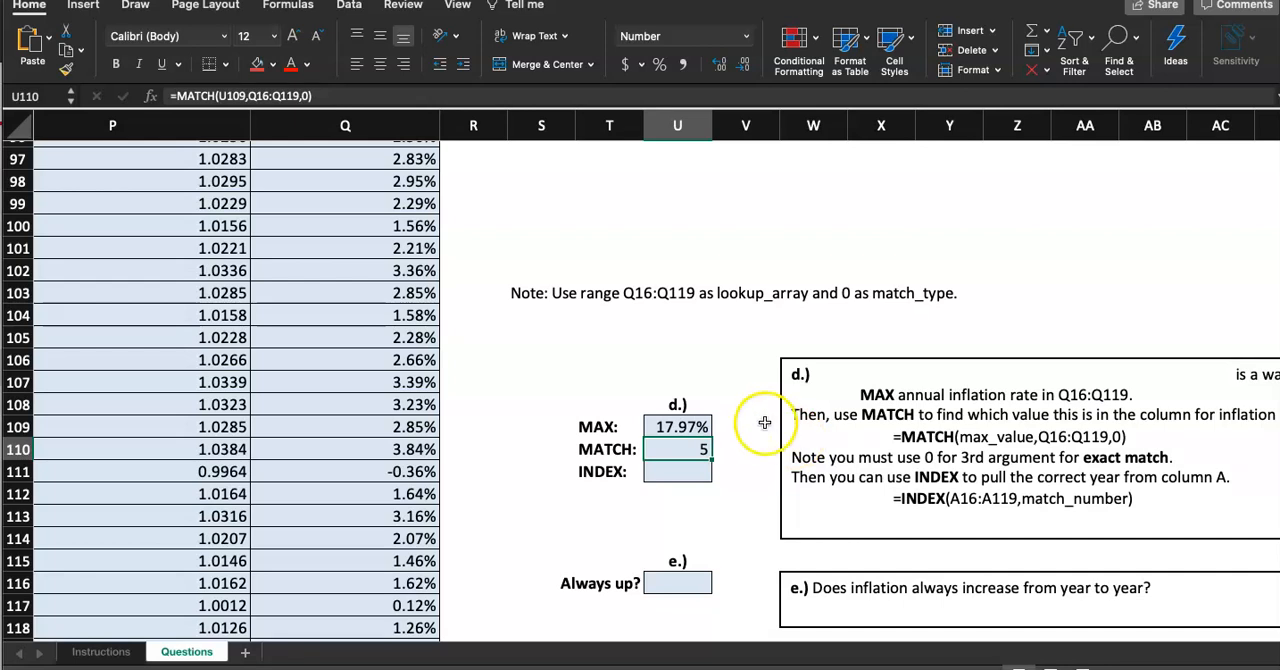
pyautogui.click(675, 451)
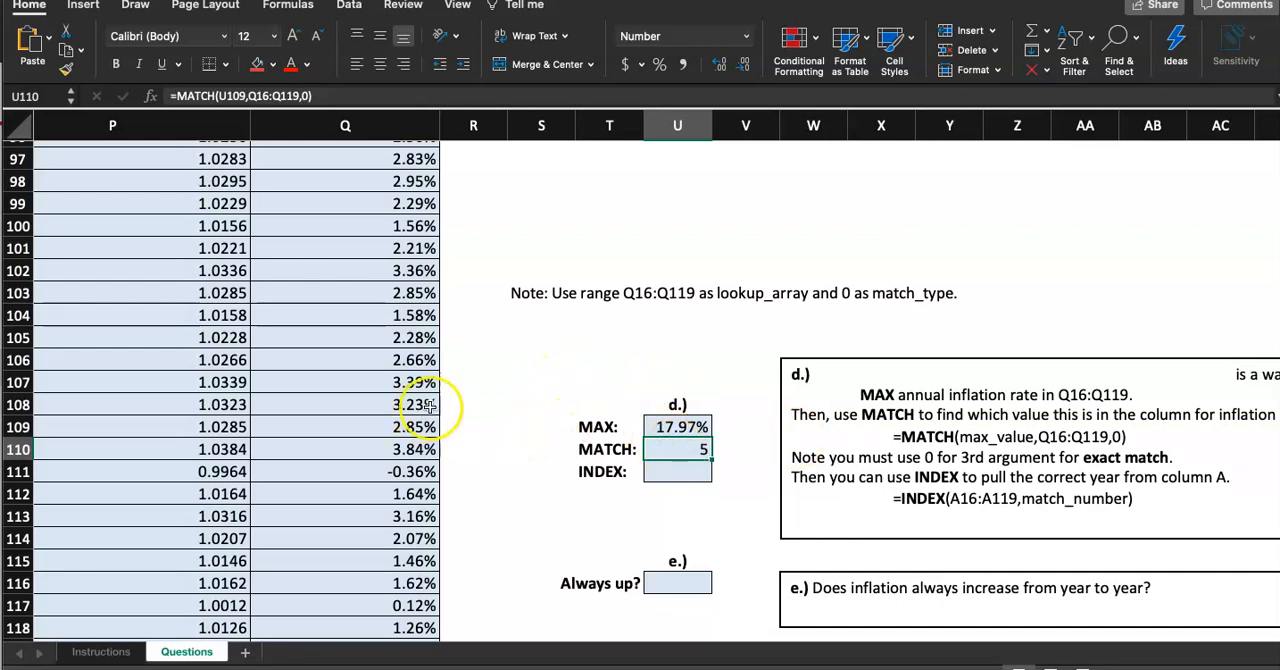
pyautogui.scroll(20, 563, 370)
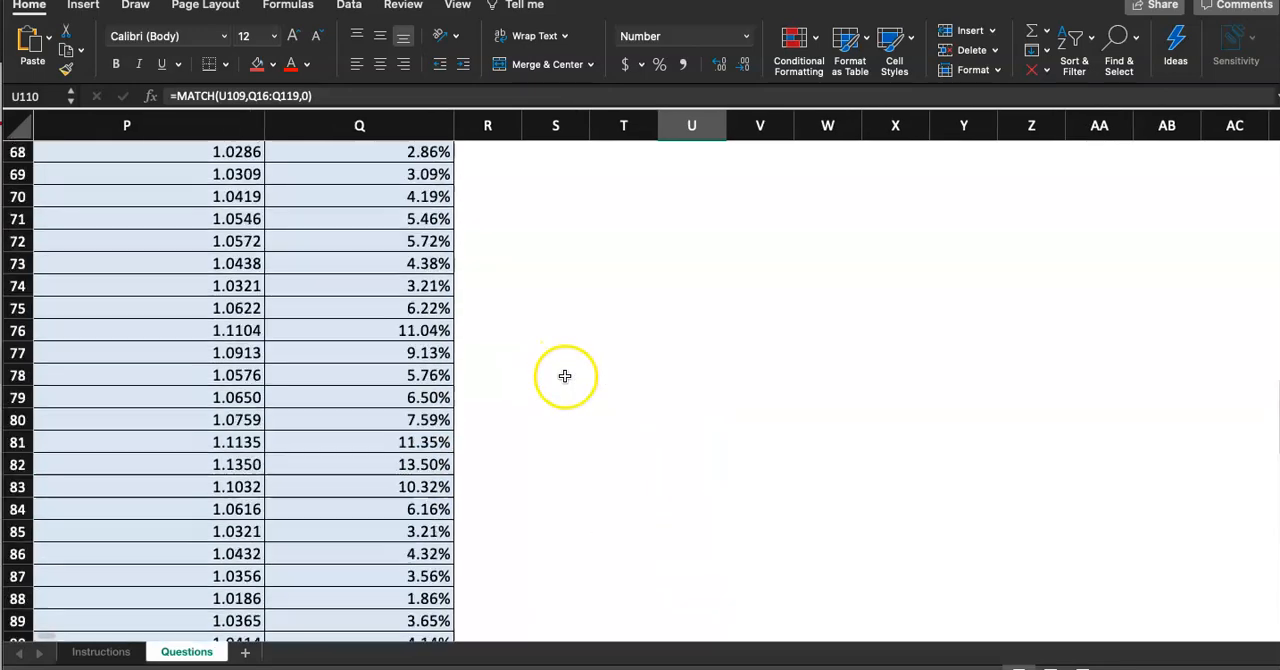
pyautogui.hscroll(-2, 571, 460)
pyautogui.scroll(-5, 572, 474)
pyautogui.scroll(3, 572, 474)
pyautogui.click(522, 262)
pyautogui.click(514, 287)
pyautogui.click(508, 308)
pyautogui.click(494, 331)
pyautogui.click(472, 355)
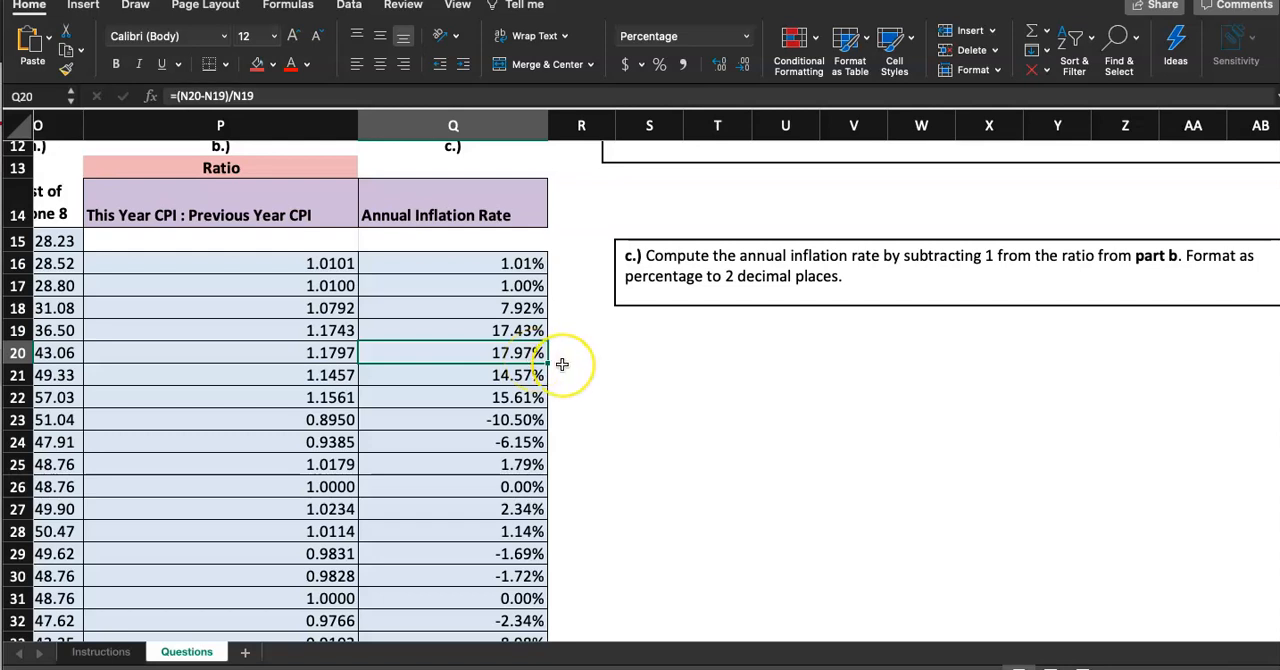
pyautogui.scroll(-20, 562, 364)
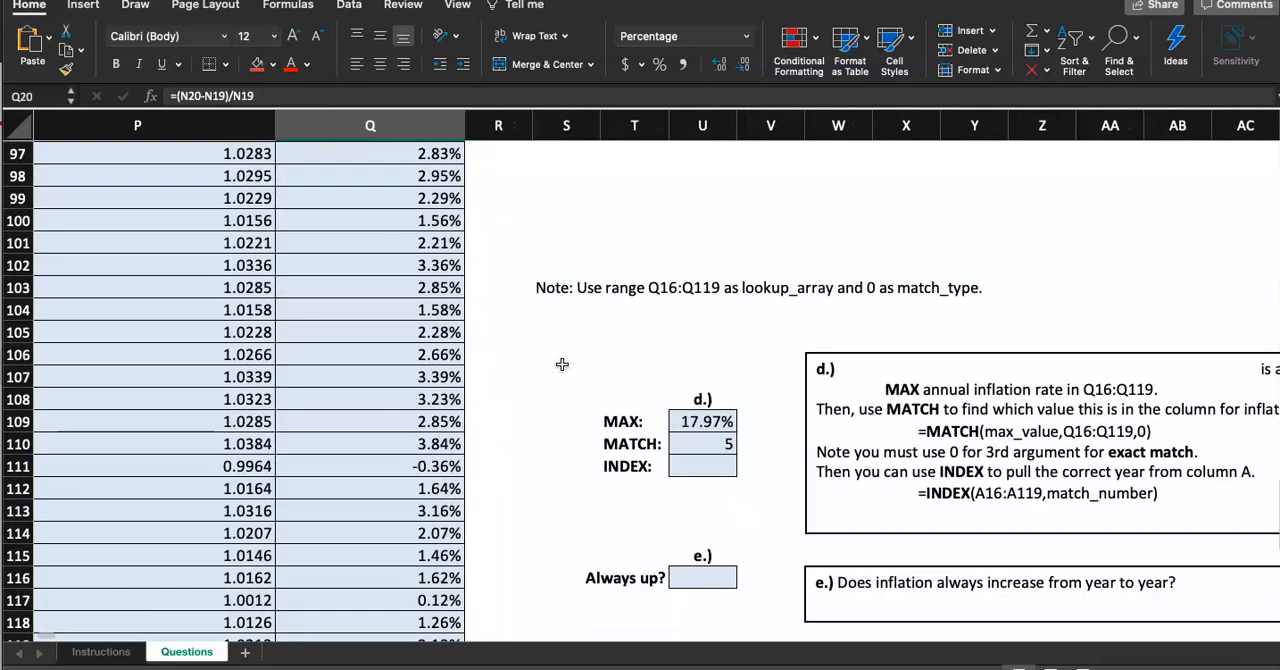
pyautogui.click(705, 444)
pyautogui.click(707, 421)
pyautogui.click(707, 463)
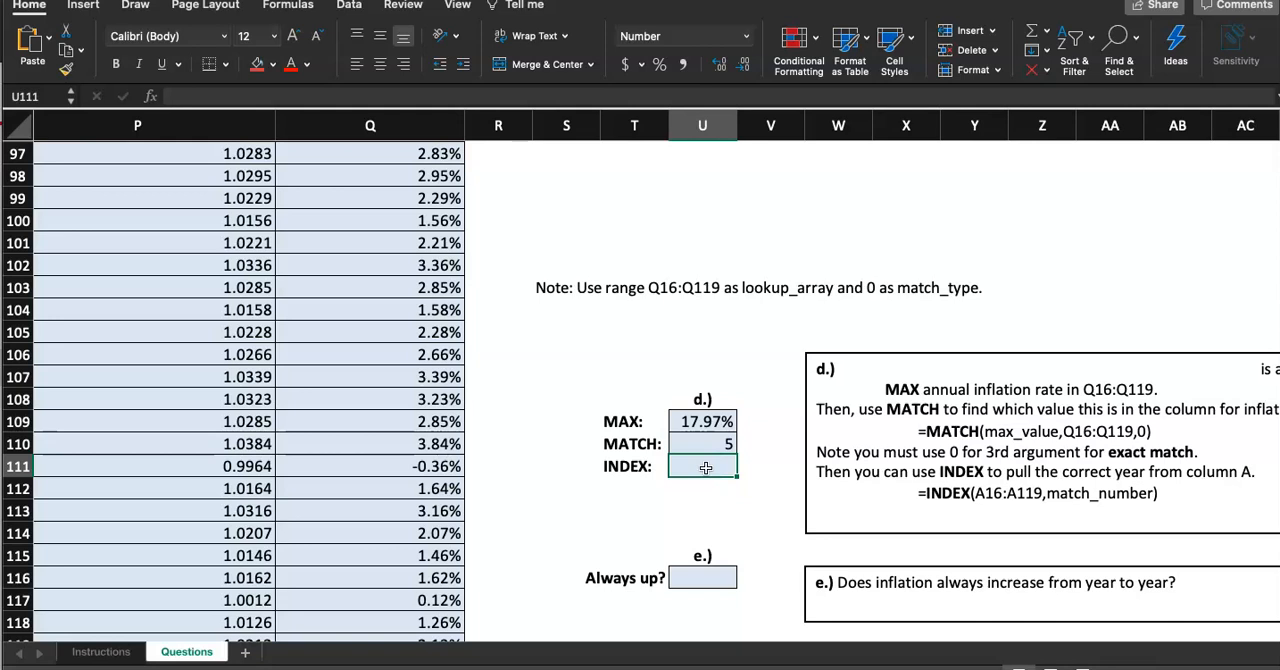
# Mark step 6 as done on the Instructions sheet by giving its step cell a red fill
pyautogui.click(100, 370)
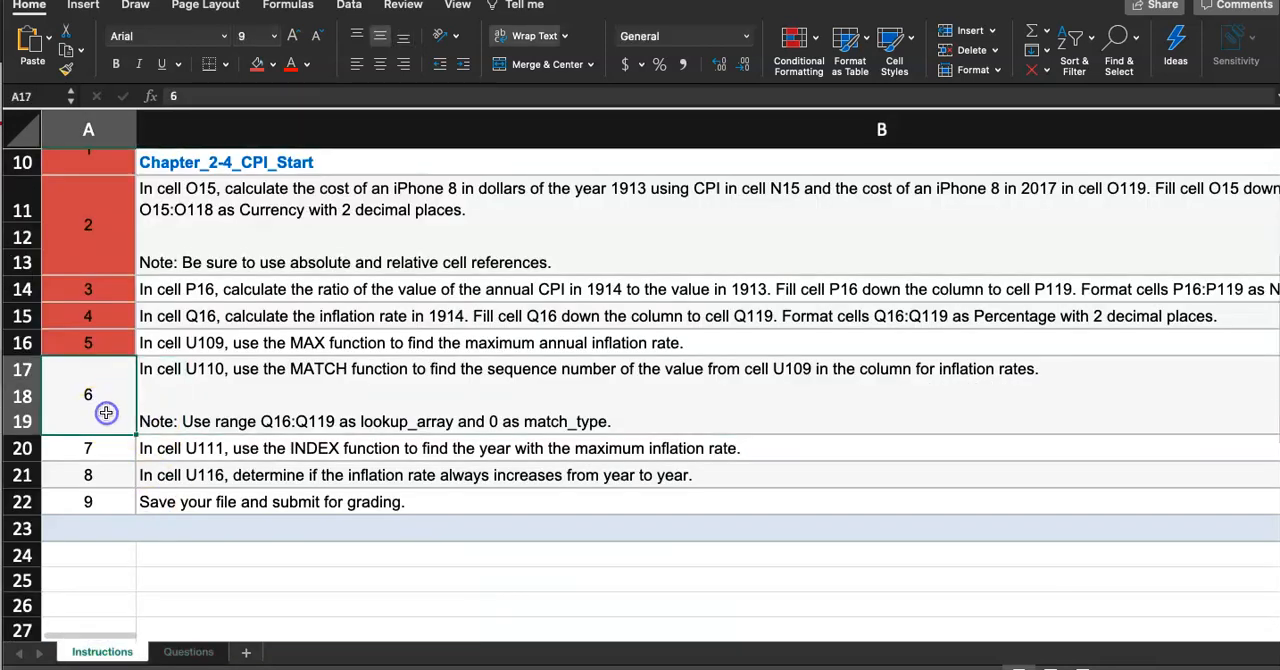
pyautogui.click(258, 64)
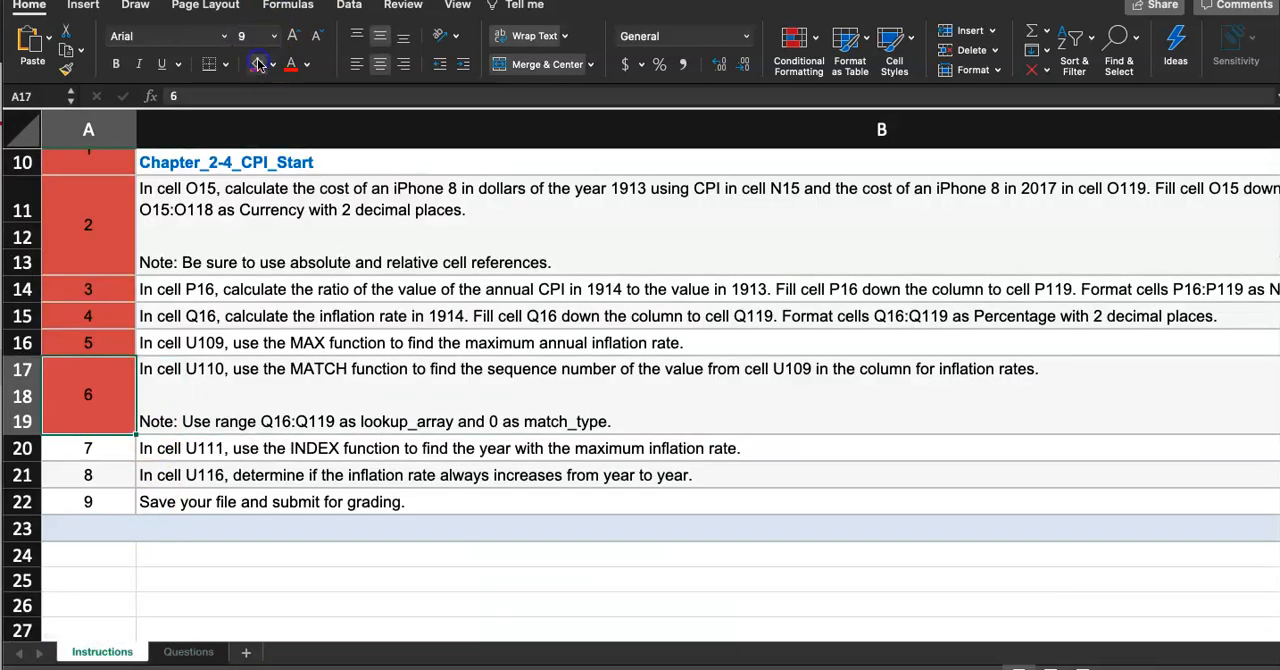
pyautogui.click(100, 449)
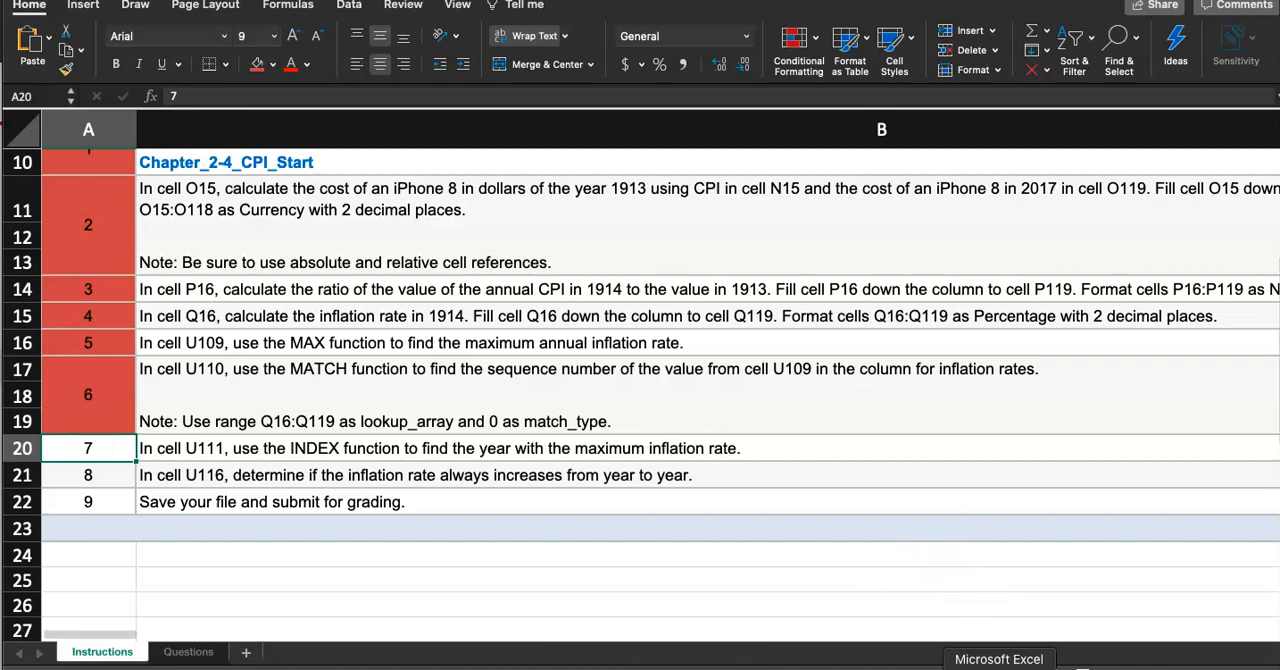
# Examine the years in column A alongside the inflation rates to locate the maximum-inflation year for the INDEX question
pyautogui.click(194, 652)
pyautogui.scroll(20, 417, 437)
pyautogui.hscroll(-5, 417, 437)
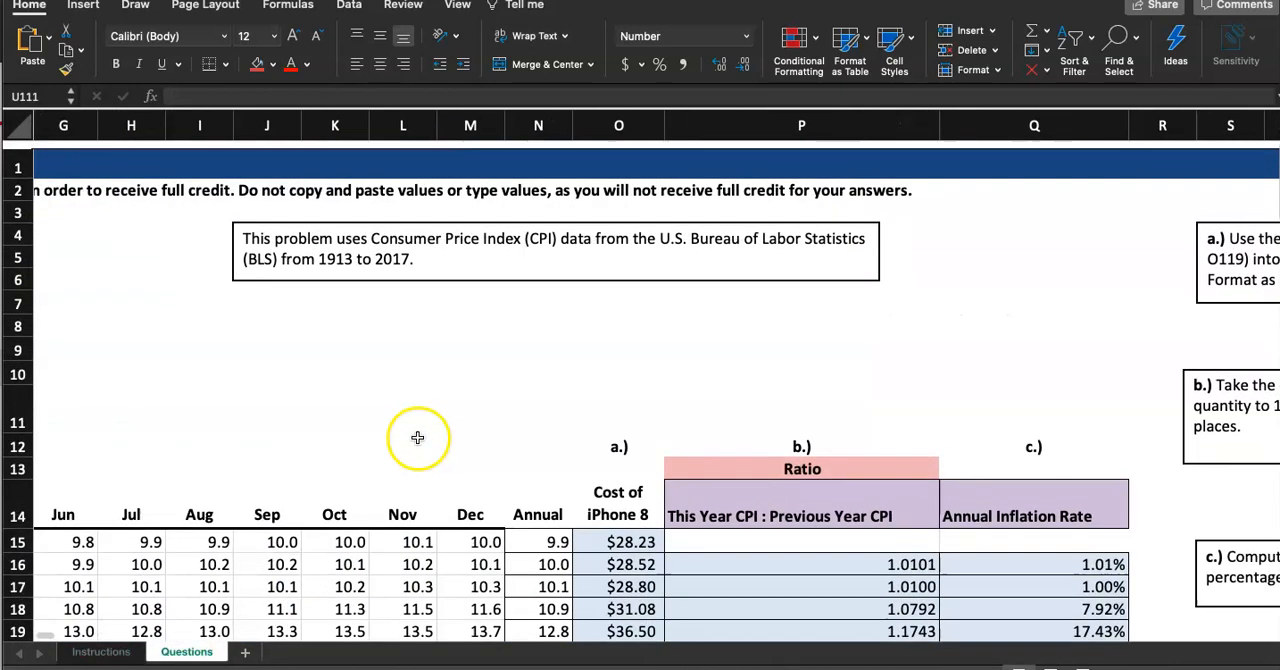
pyautogui.scroll(-2, 416, 430)
pyautogui.hscroll(1, 416, 430)
pyautogui.scroll(-2, 415, 425)
pyautogui.hscroll(-1, 620, 410)
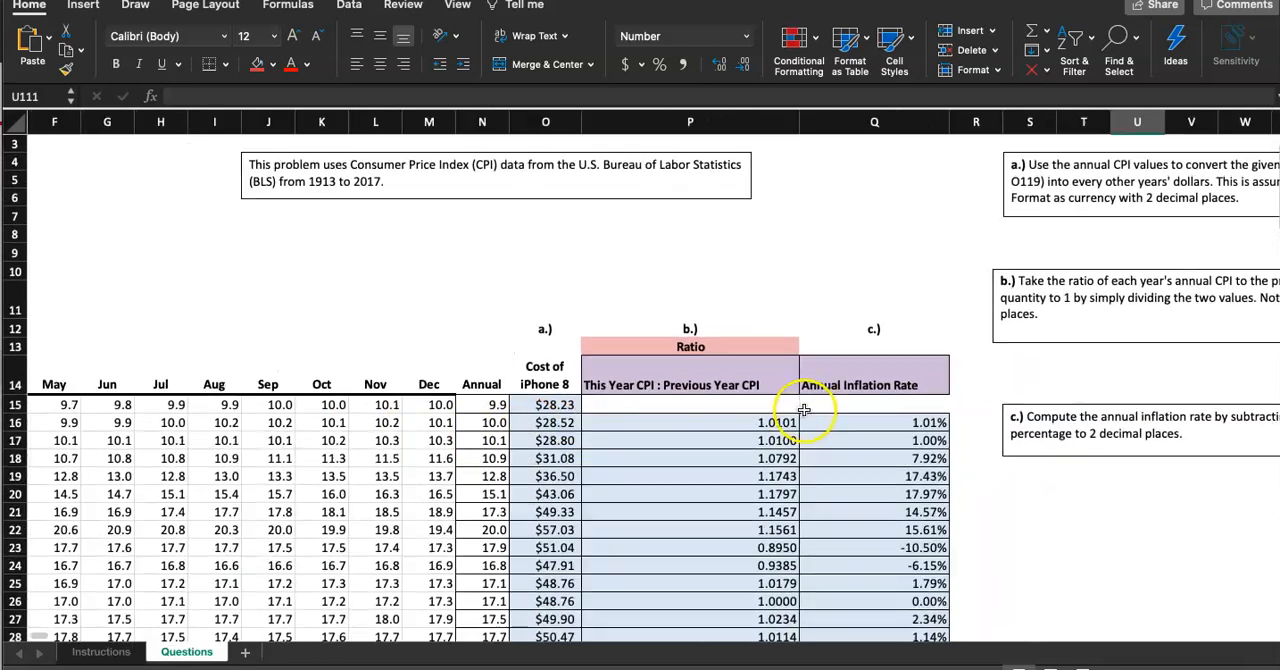
pyautogui.click(821, 426)
pyautogui.click(822, 440)
pyautogui.click(822, 458)
pyautogui.click(823, 476)
pyautogui.click(825, 490)
pyautogui.hscroll(-5, 423, 498)
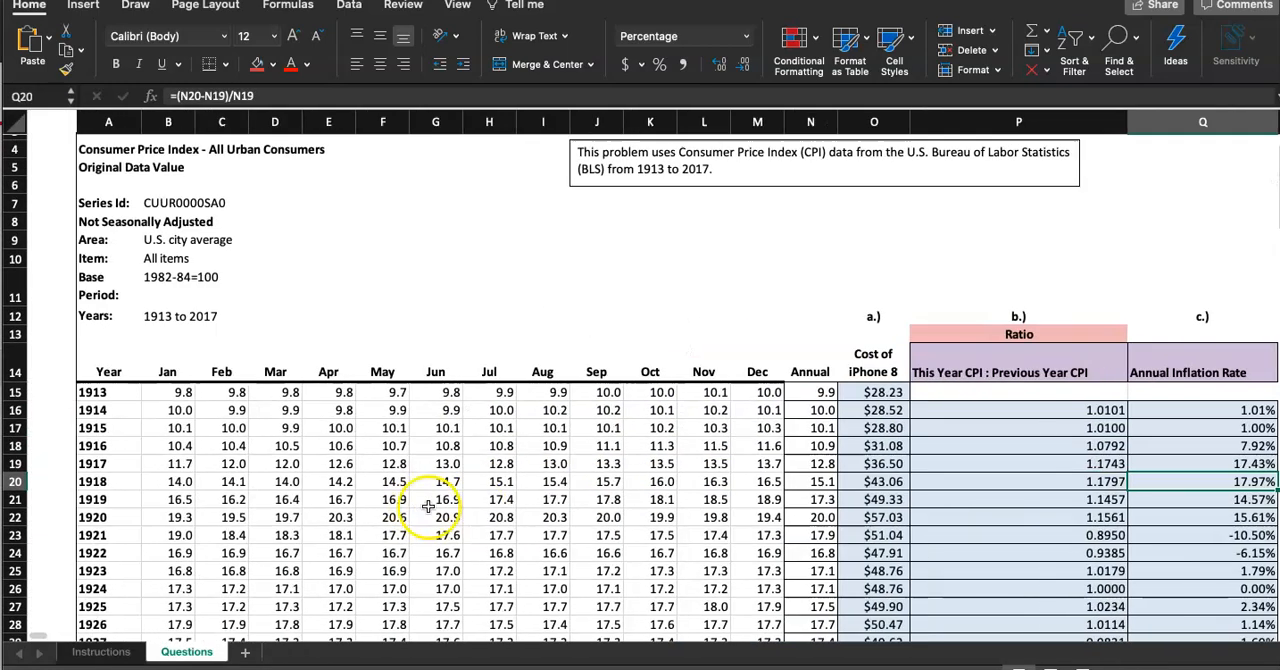
pyautogui.click(50, 481)
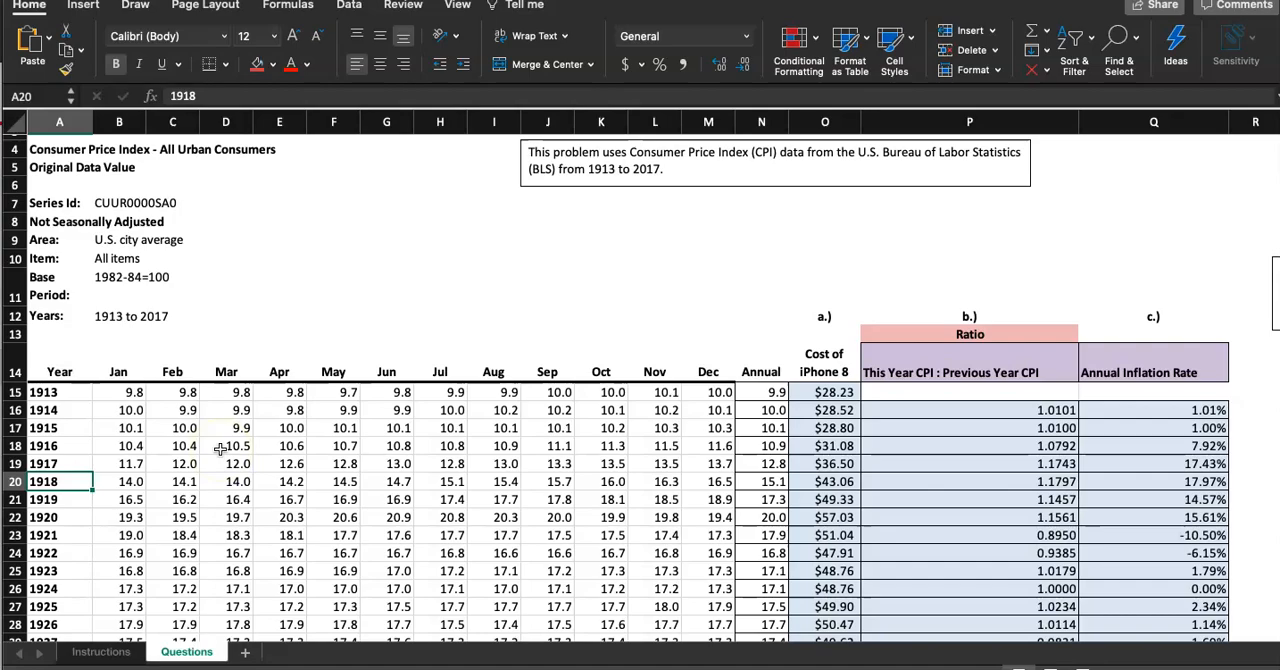
pyautogui.hscroll(10, 220, 449)
pyautogui.scroll(-20, 220, 449)
pyautogui.scroll(-10, 220, 449)
pyautogui.scroll(5, 150, 471)
pyautogui.hscroll(4, 574, 351)
pyautogui.scroll(2, 574, 351)
pyautogui.hscroll(-2, 650, 395)
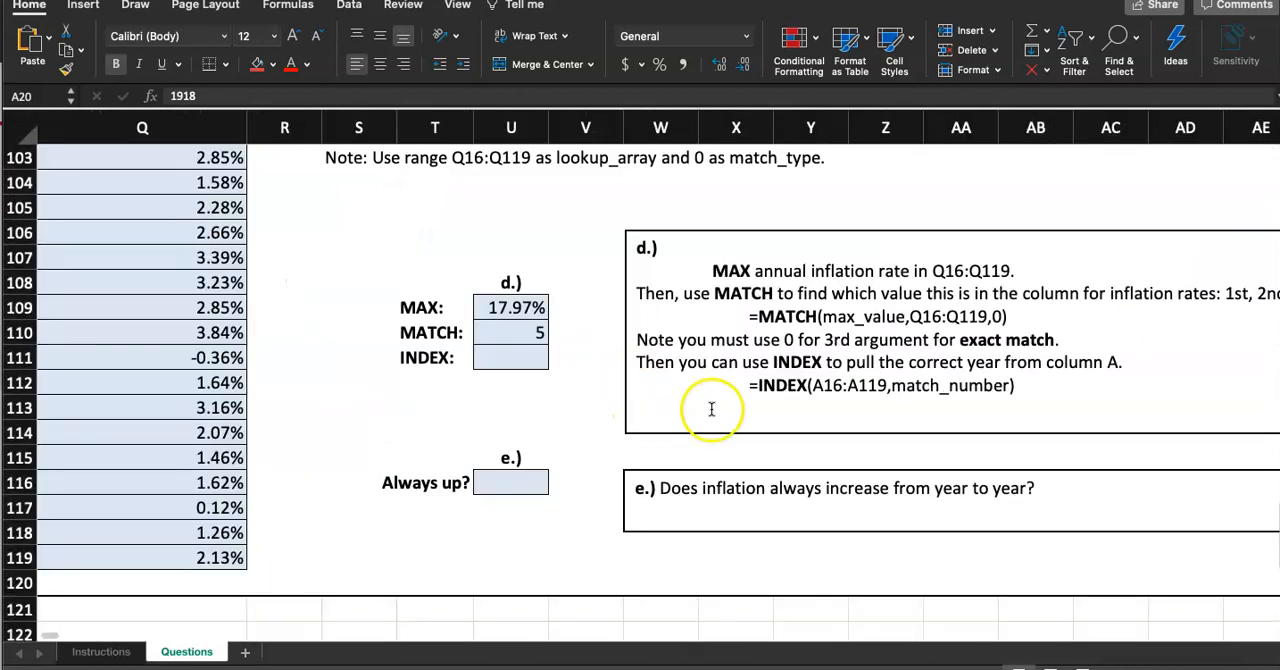
# Enter an INDEX formula in U111 using A16:A119 as the array and U110 as the row number
pyautogui.moveTo(749, 385); pyautogui.dragTo(1006, 385)
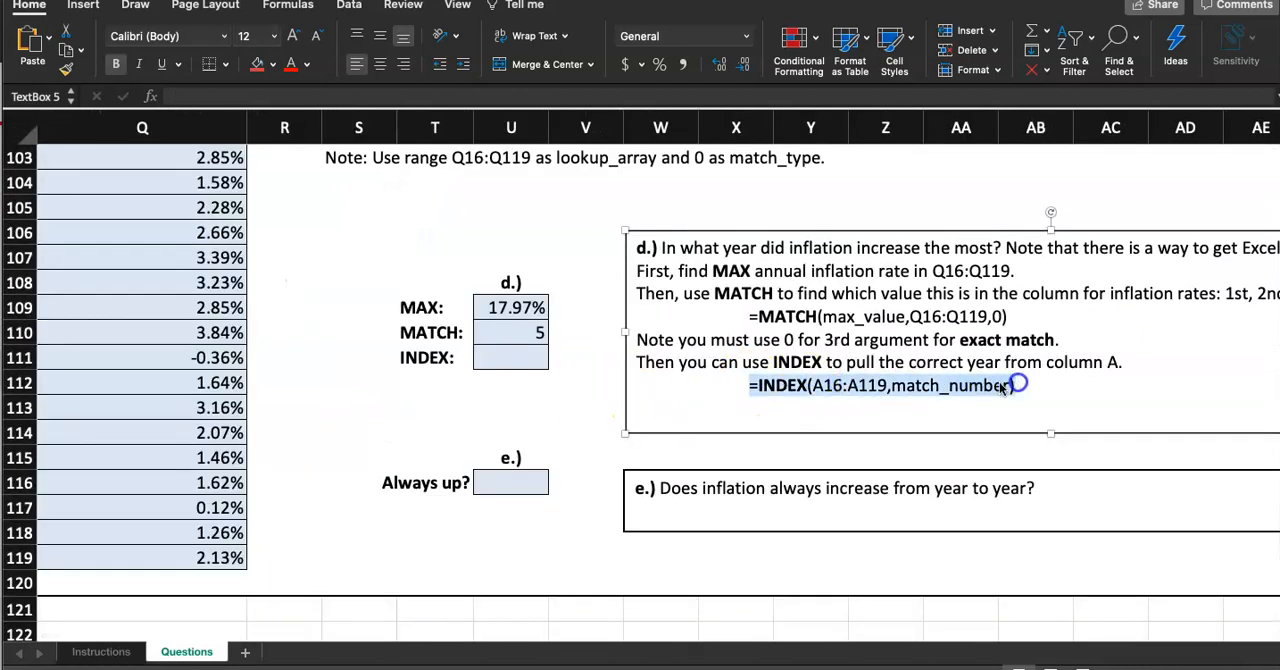
pyautogui.click(533, 359)
pyautogui.write('=INDEX')
pyautogui.doubleClick(519, 397)
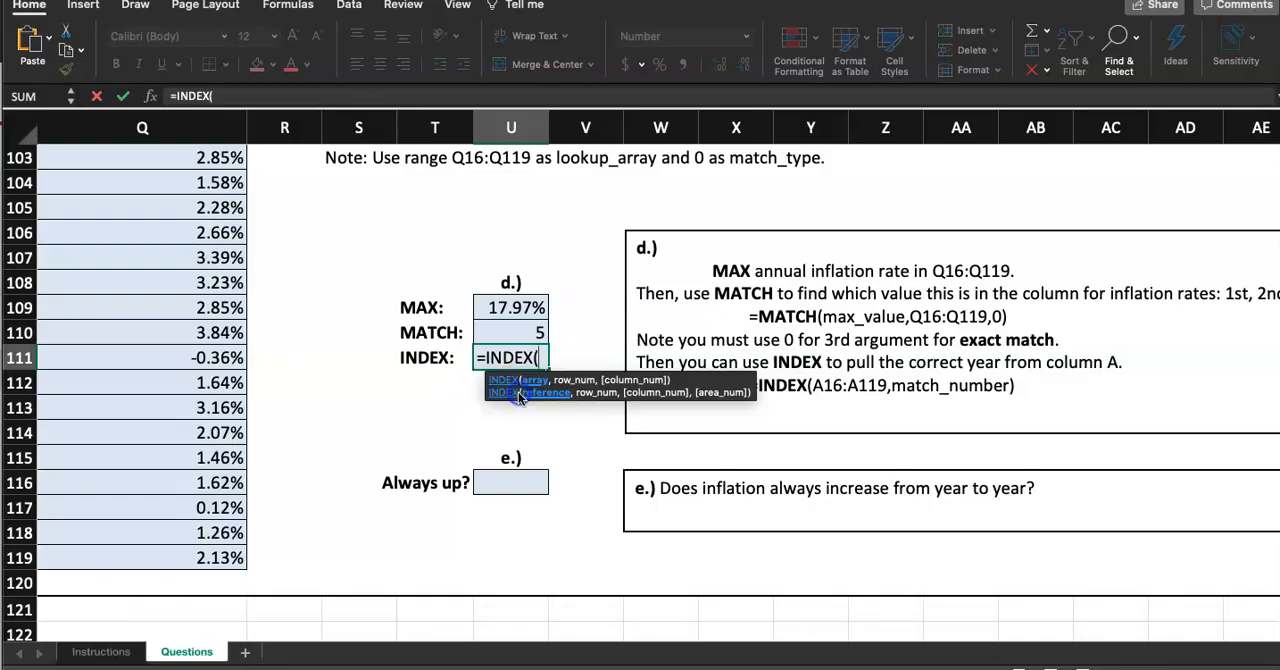
pyautogui.write('A')
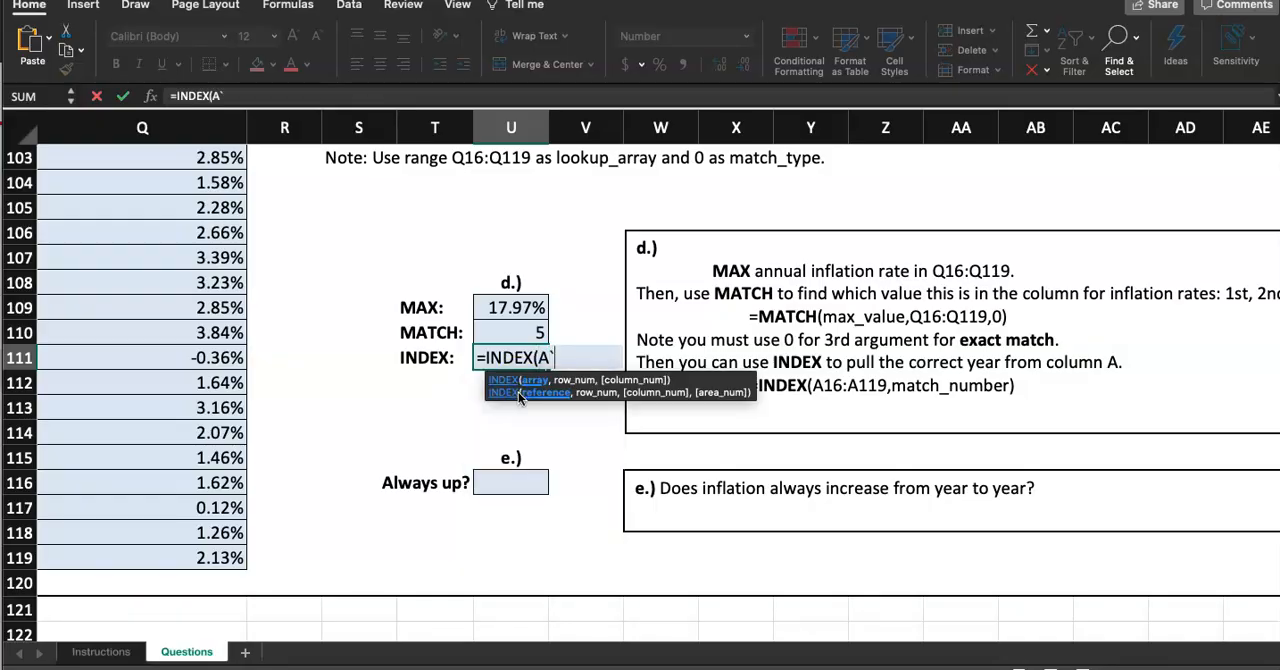
pyautogui.write('16:A119')
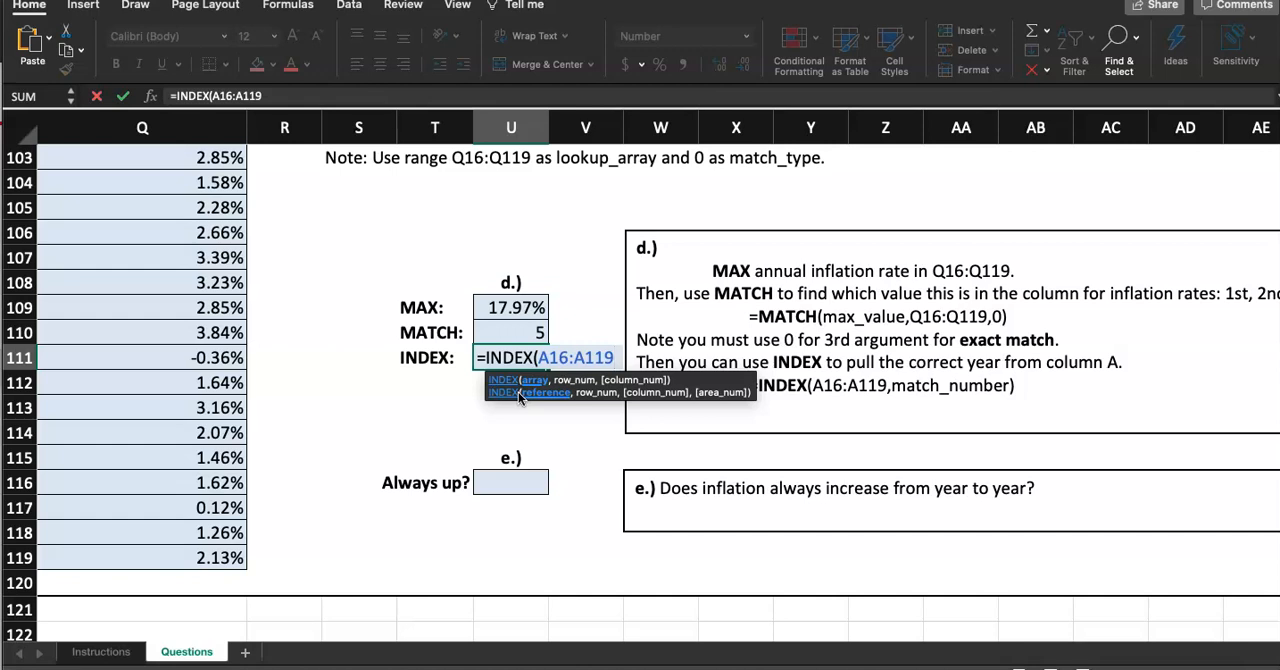
pyautogui.click(625, 361)
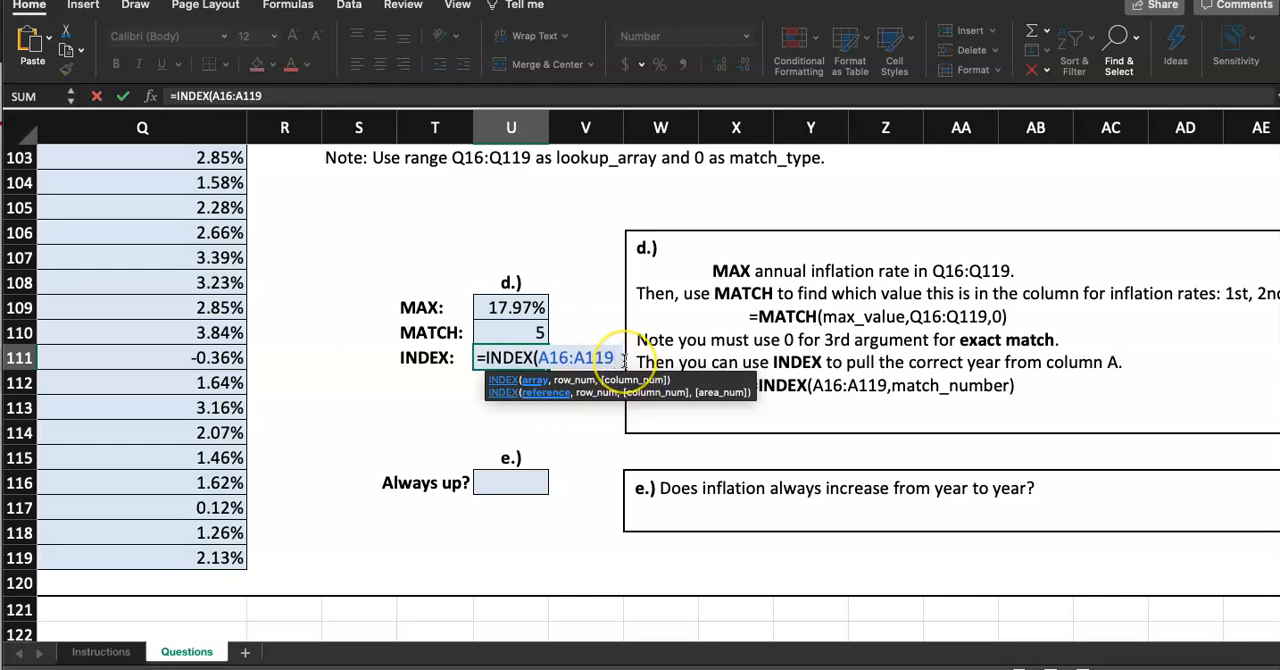
pyautogui.write(',')
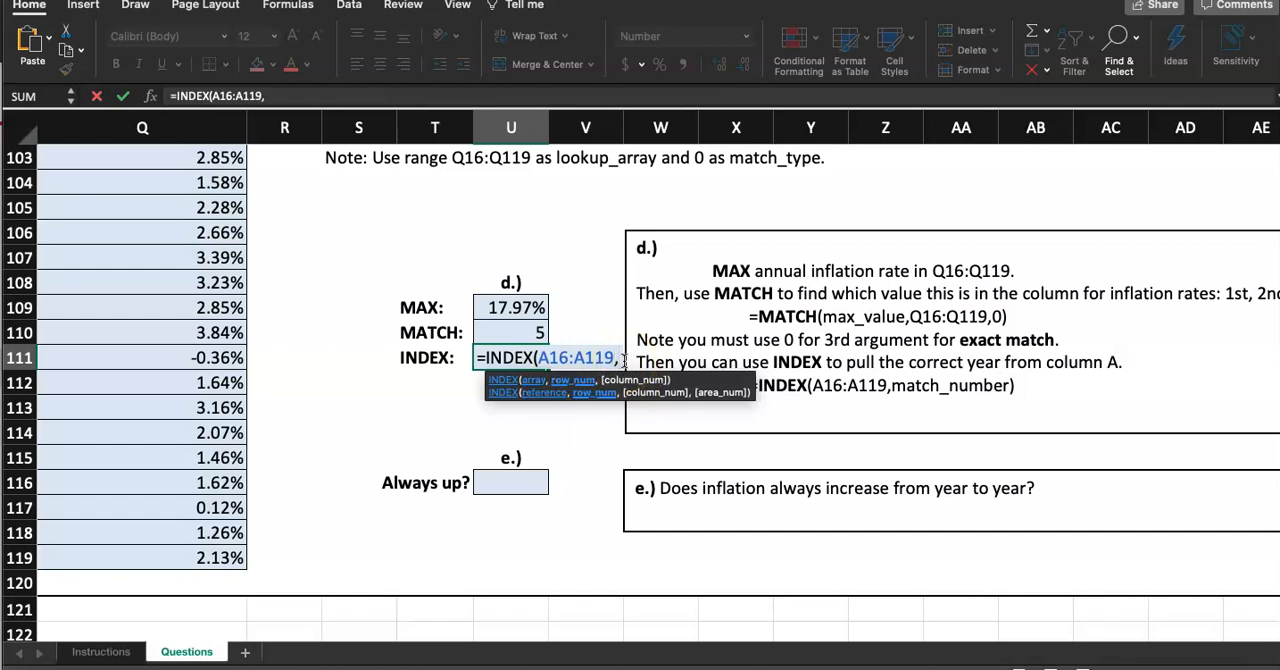
pyautogui.click(540, 337)
pyautogui.click(537, 333)
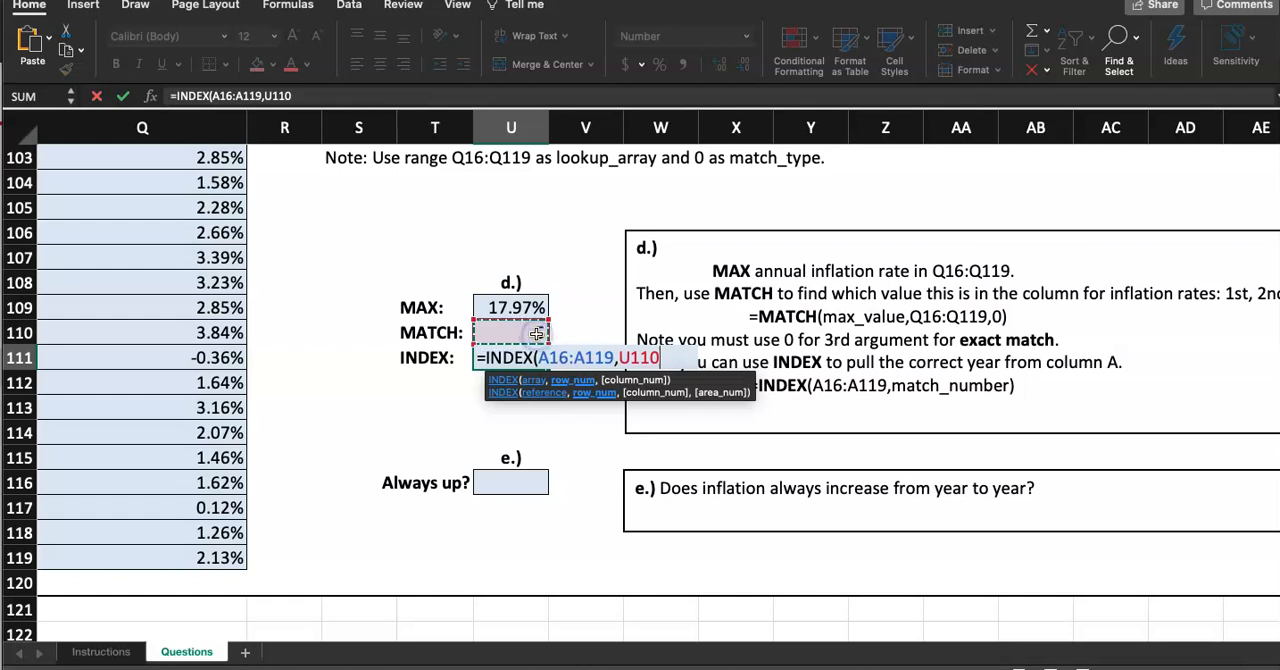
pyautogui.write(')')
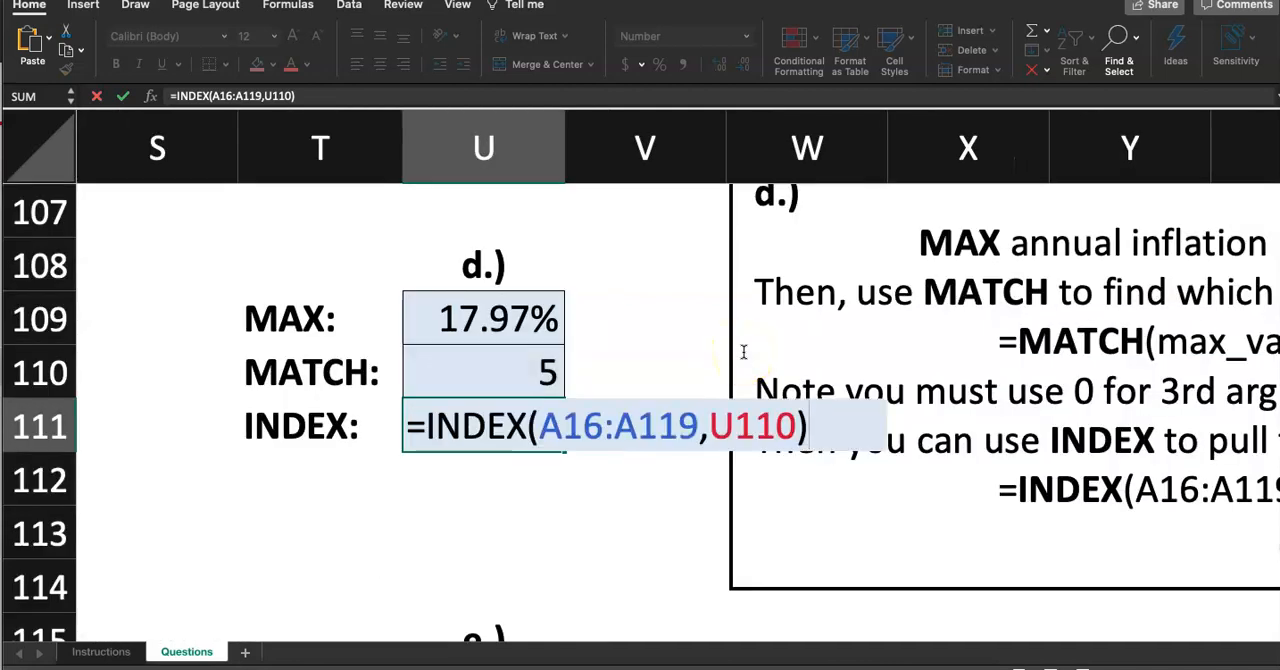
pyautogui.press('Return')
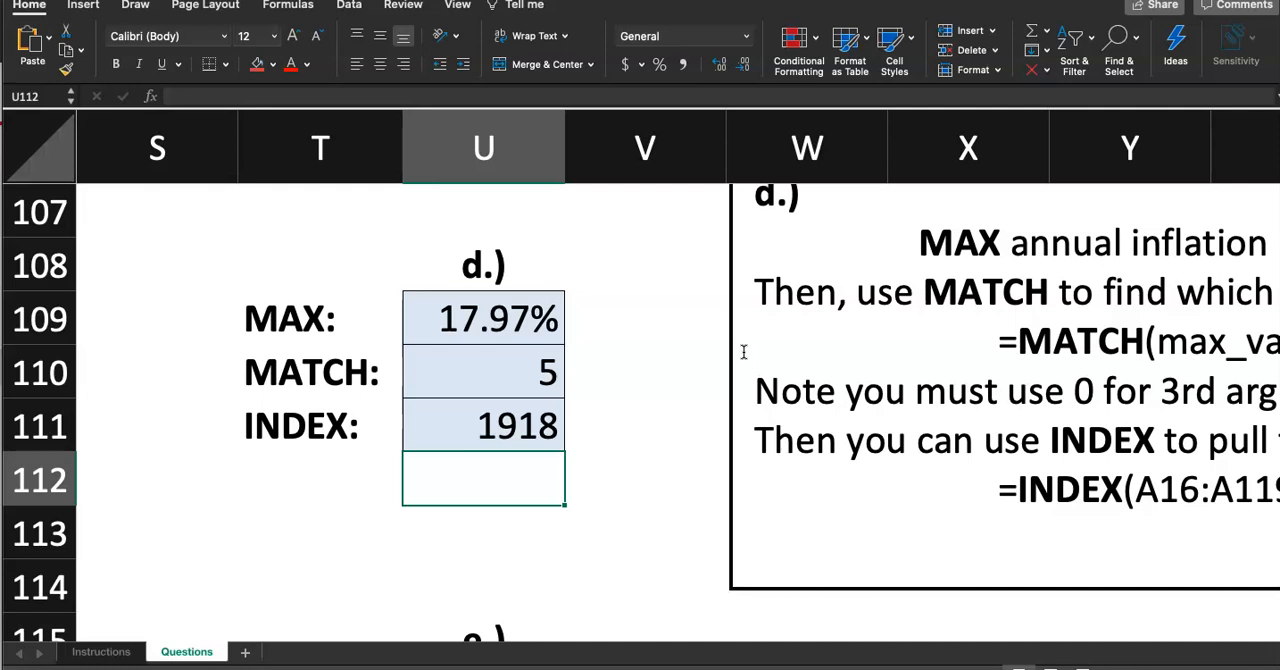
# Mark step 7 as done on the Instructions sheet by giving its step cell a red fill
pyautogui.scroll(-3, 634, 412)
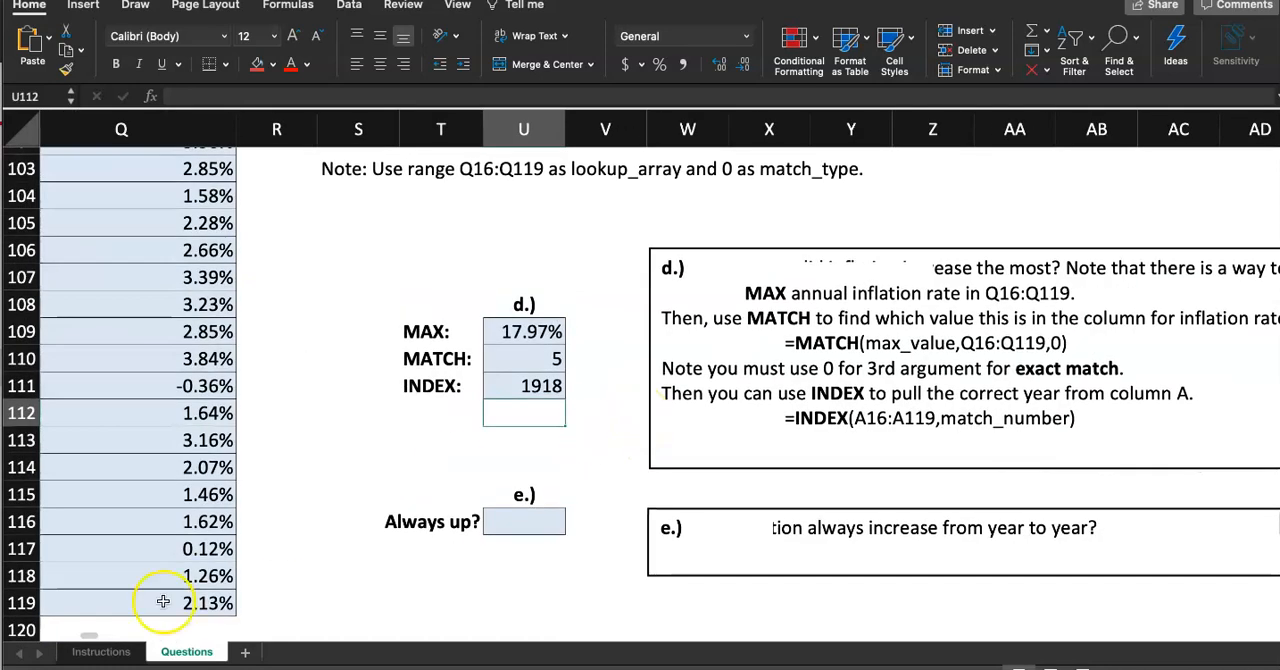
pyautogui.click(101, 651)
pyautogui.click(122, 449)
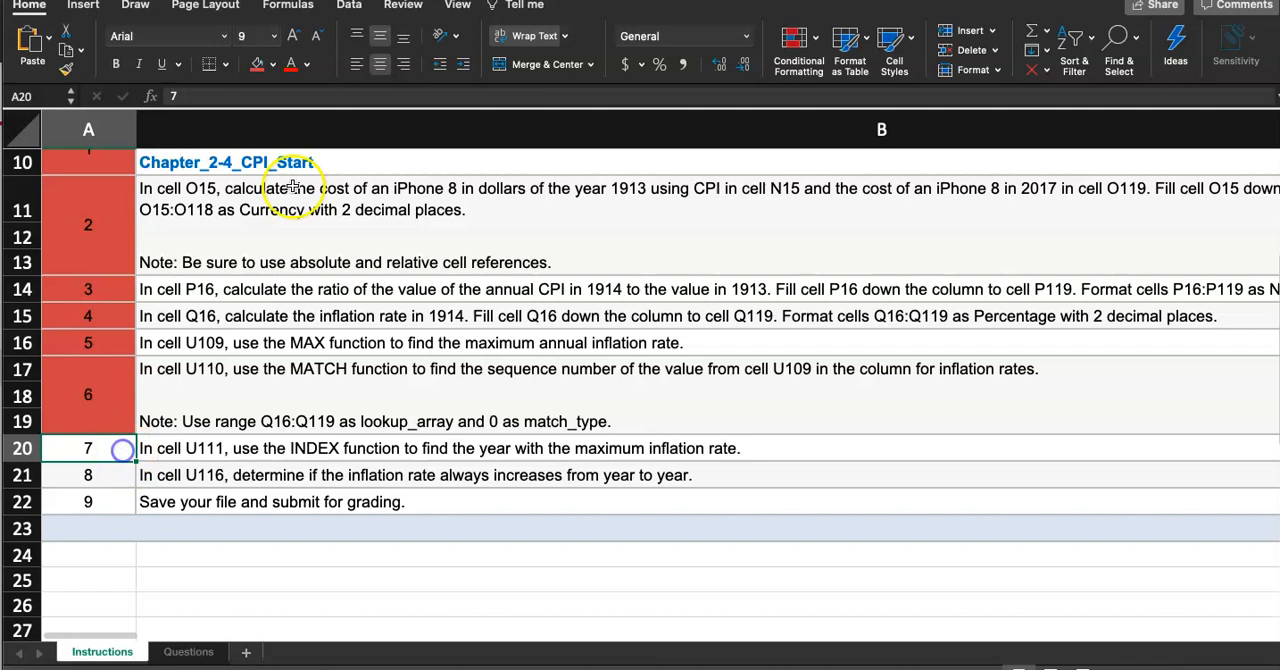
pyautogui.click(257, 66)
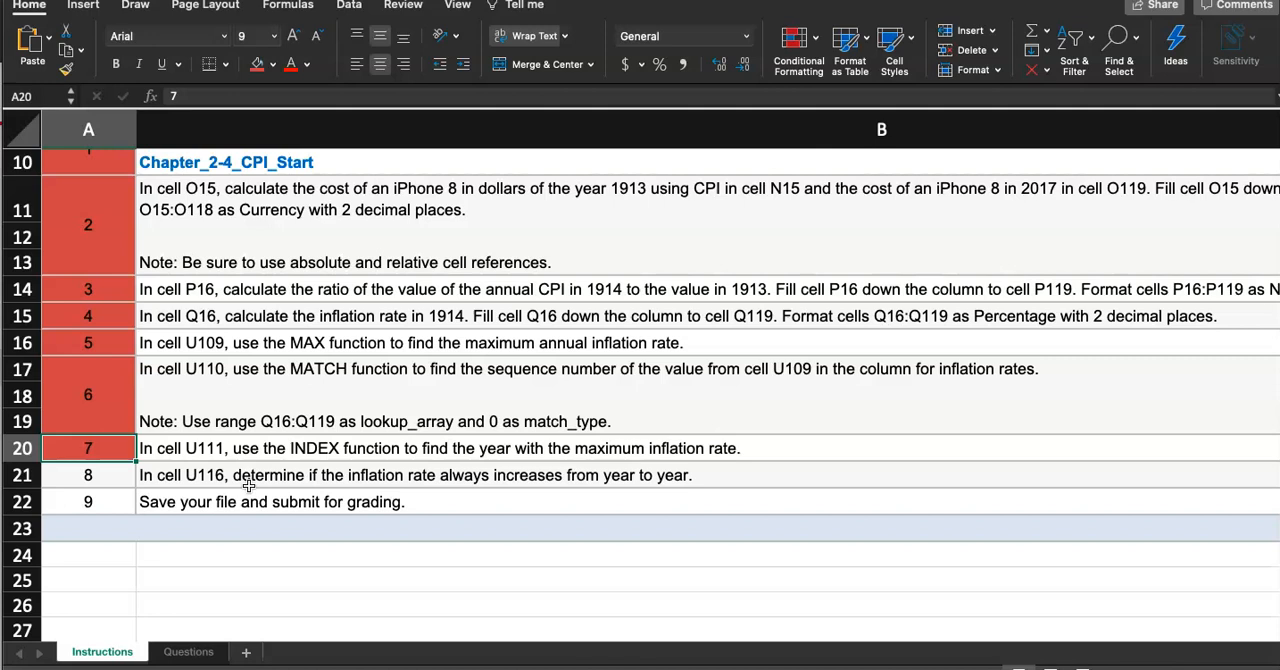
# Answer the always-up question by choosing No in U116's dropdown, after checking the negative inflation rate in Q111
pyautogui.click(175, 652)
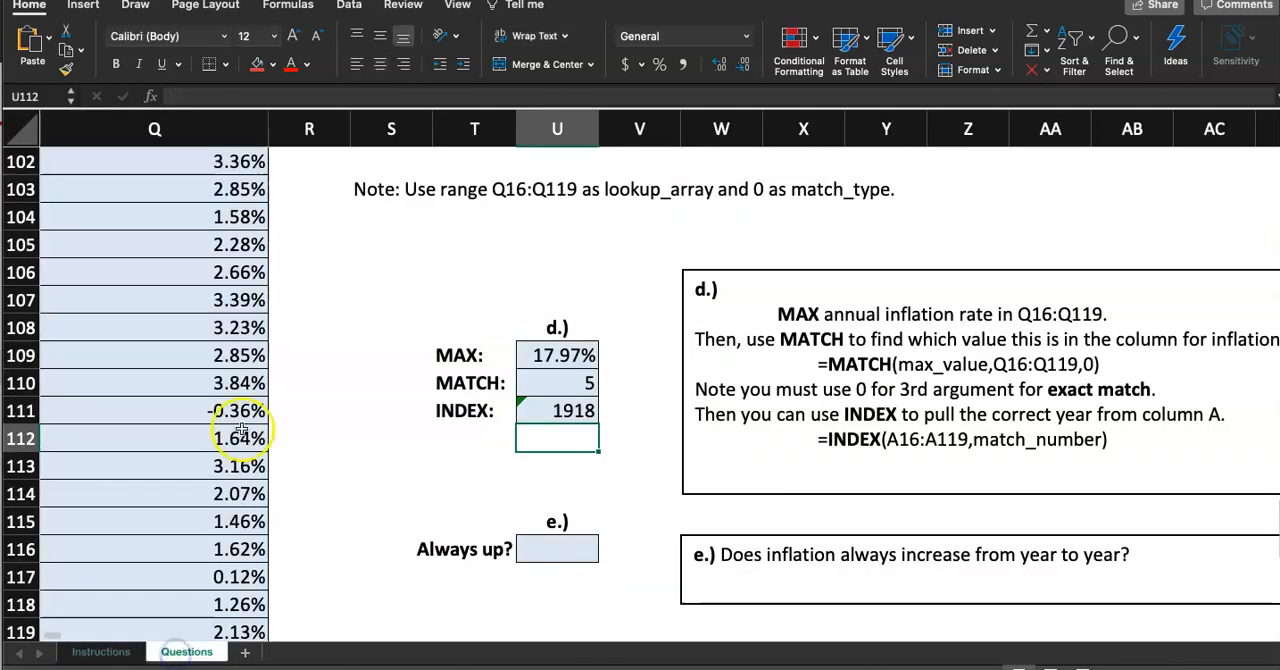
pyautogui.scroll(-1, 330, 395)
pyautogui.click(270, 352)
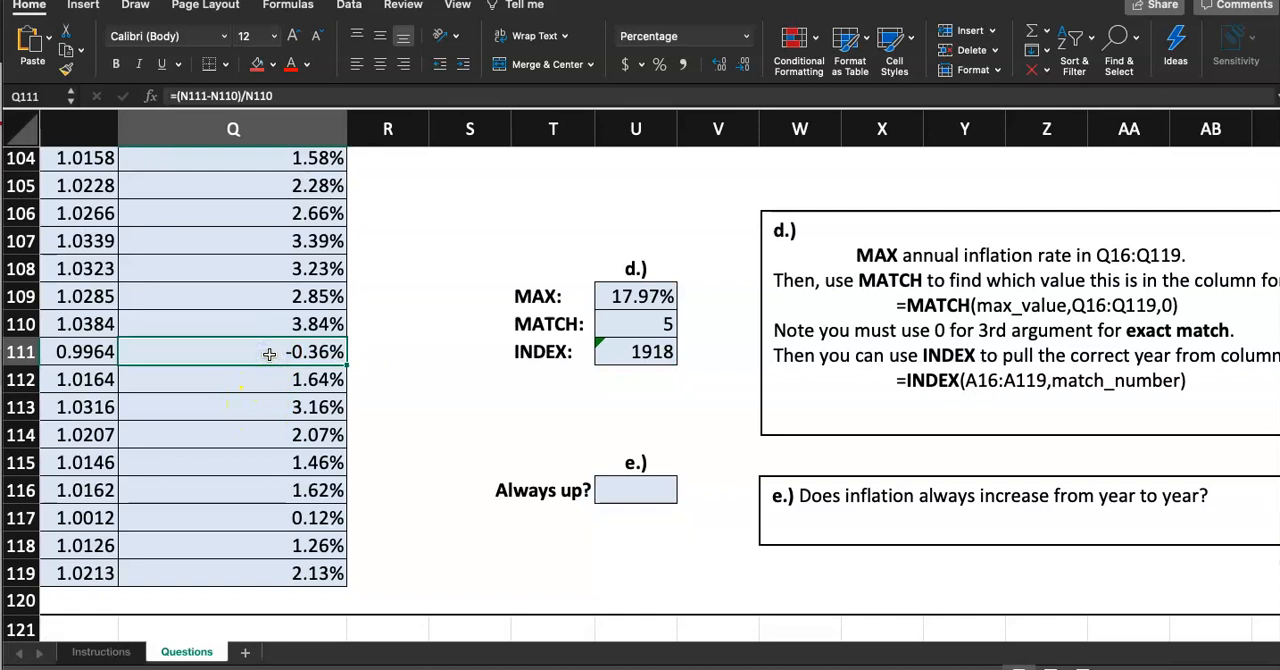
pyautogui.hscroll(-2, 269, 354)
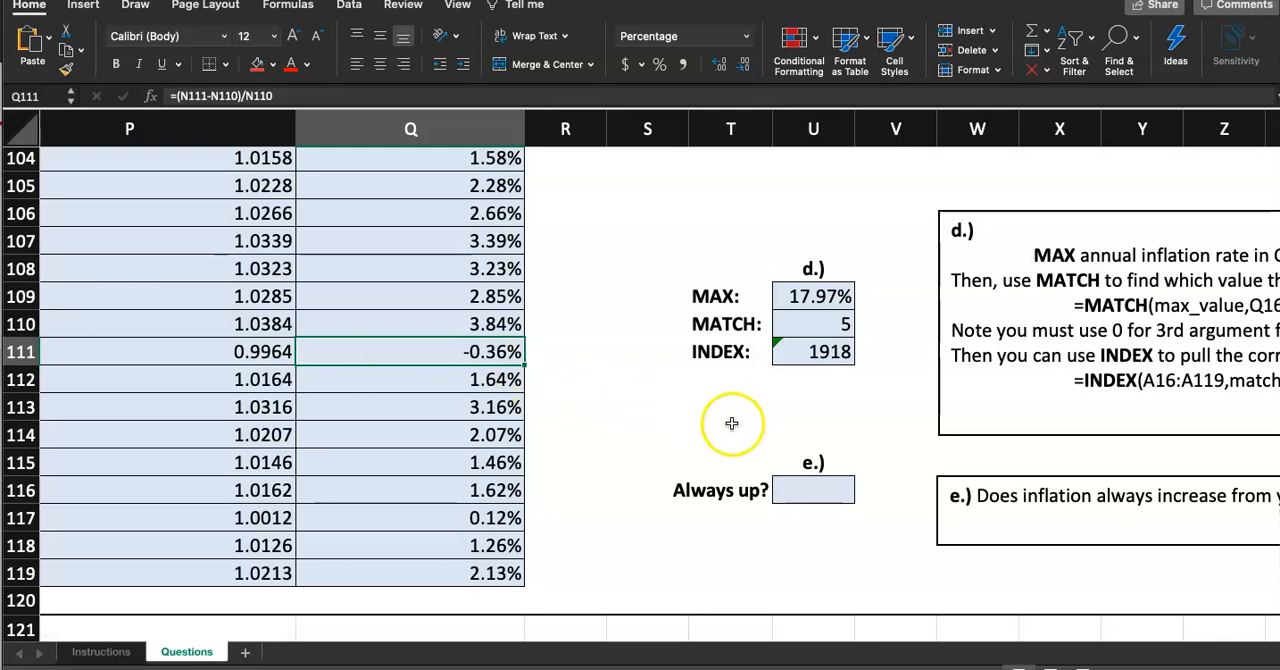
pyautogui.hscroll(2, 731, 420)
pyautogui.hscroll(2, 846, 466)
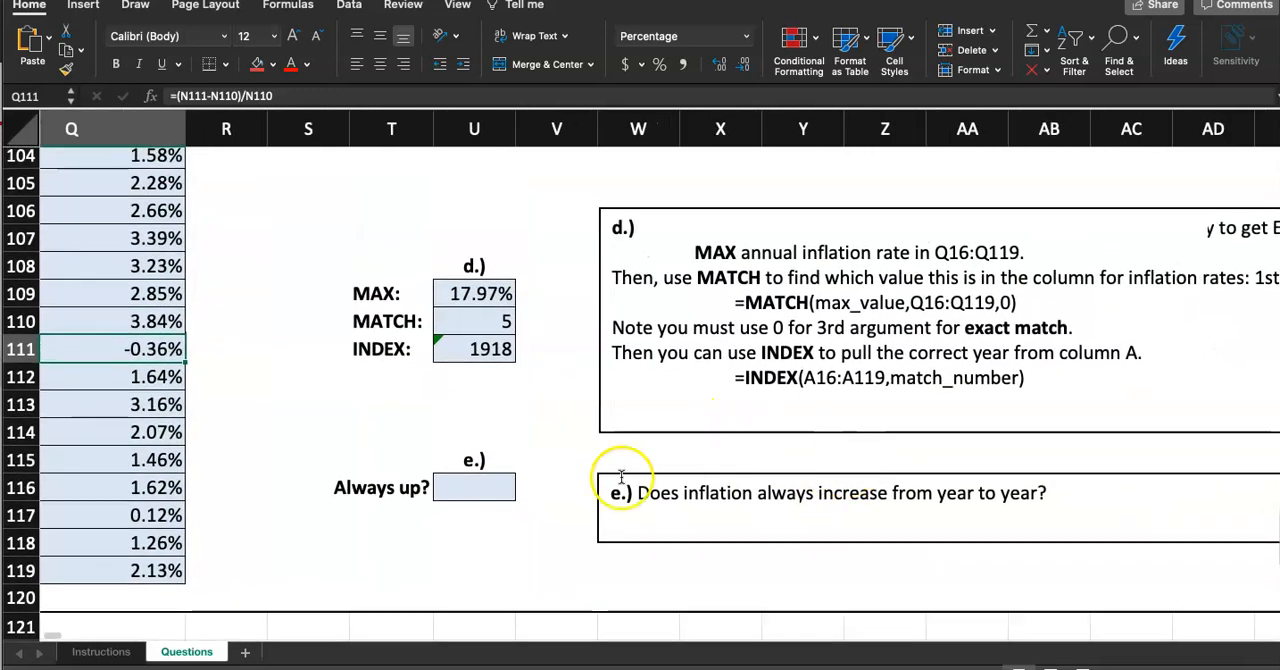
pyautogui.click(491, 489)
pyautogui.click(522, 490)
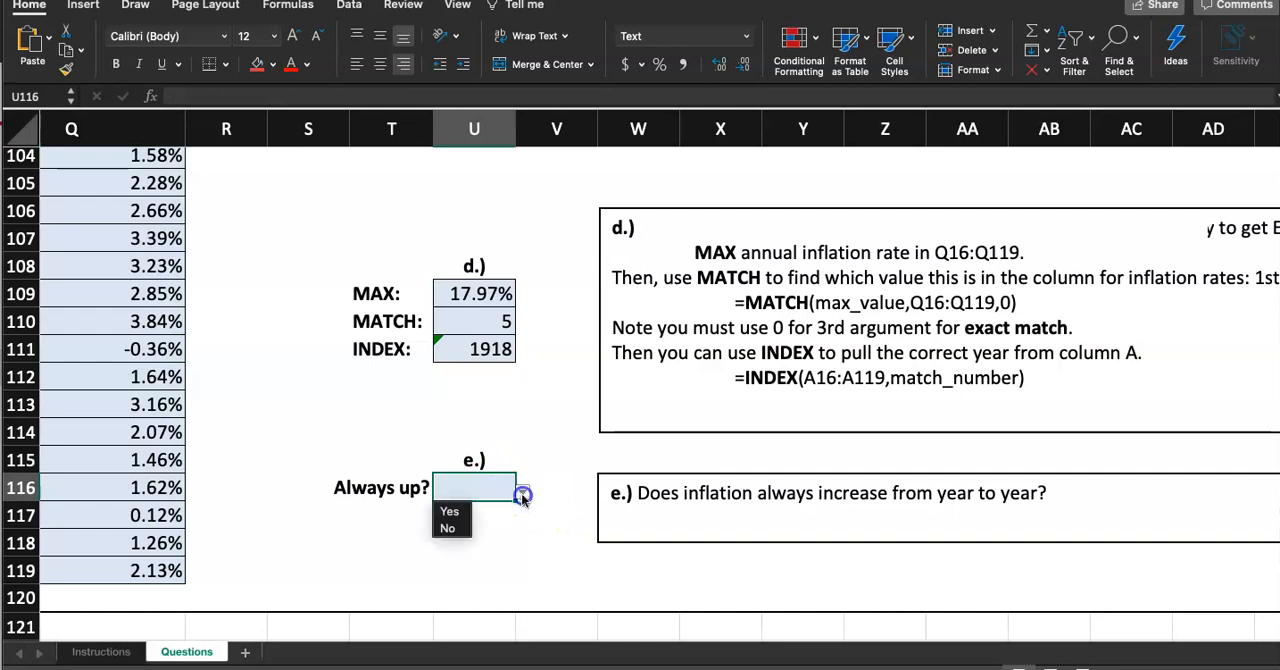
pyautogui.click(455, 527)
pyautogui.click(467, 542)
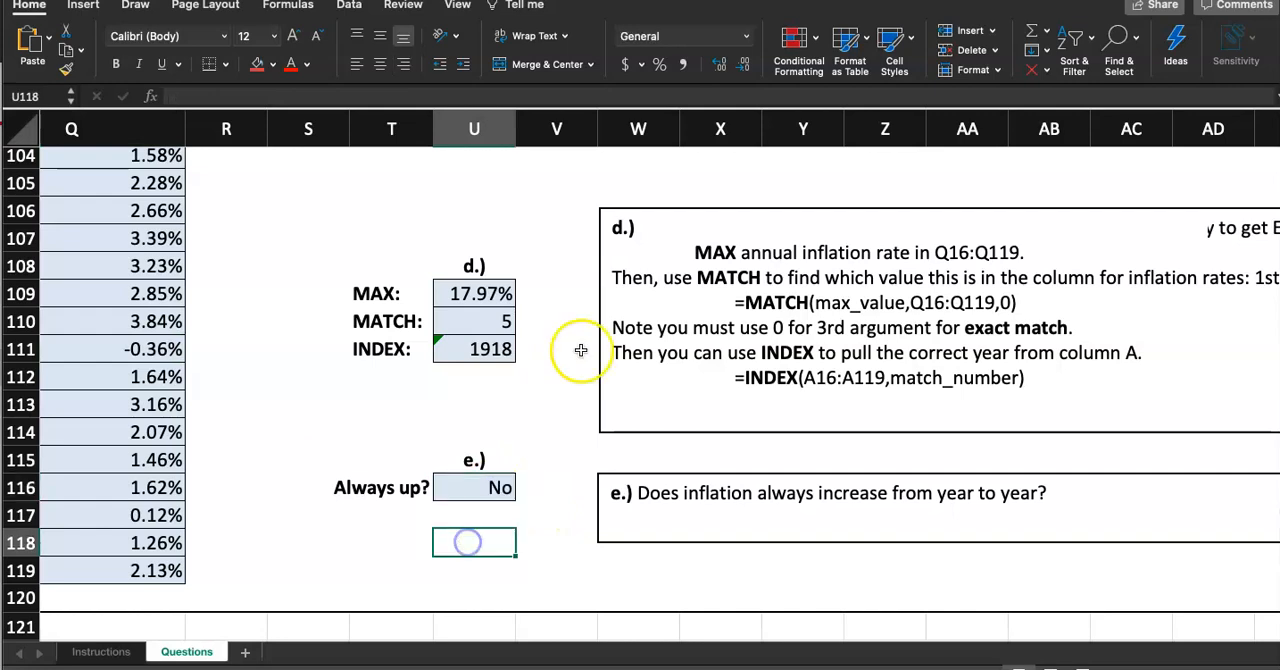
pyautogui.scroll(-5, 580, 351)
pyautogui.scroll(10, 578, 378)
pyautogui.hscroll(-3, 558, 331)
pyautogui.scroll(-1, 560, 330)
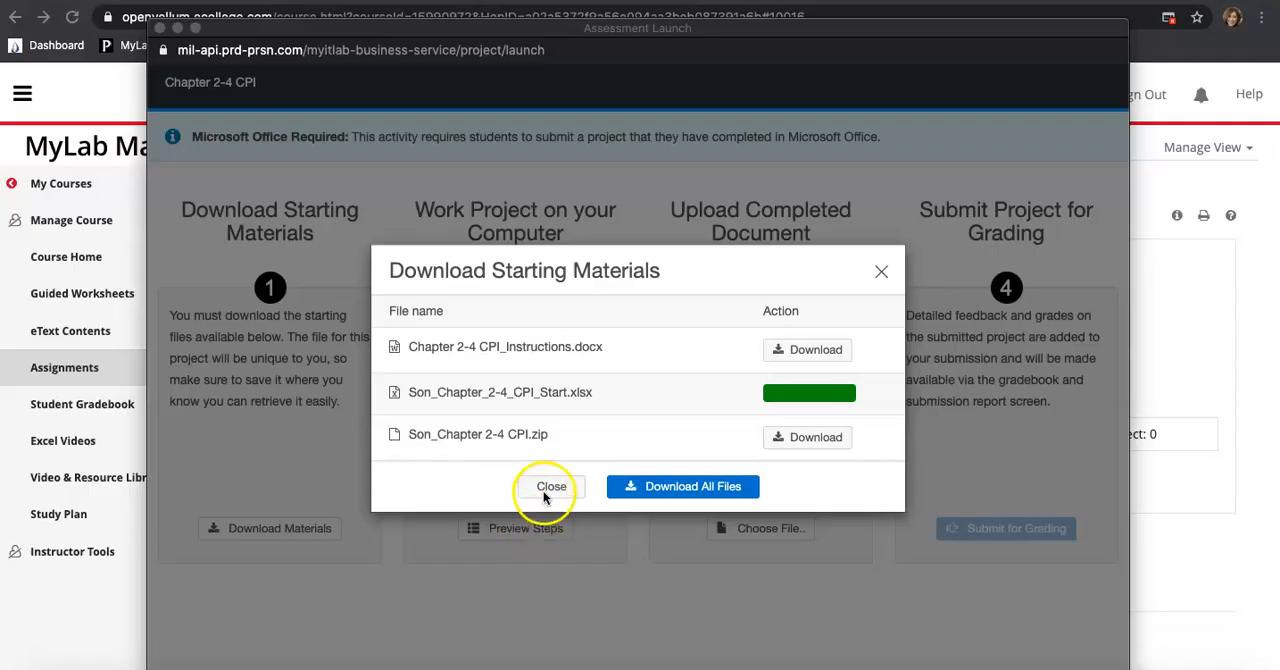
# Close the download dialog and upload Son_Chapter_2-4_CPI_Start.xlsx as the completed document
pyautogui.click(548, 487)
pyautogui.click(742, 538)
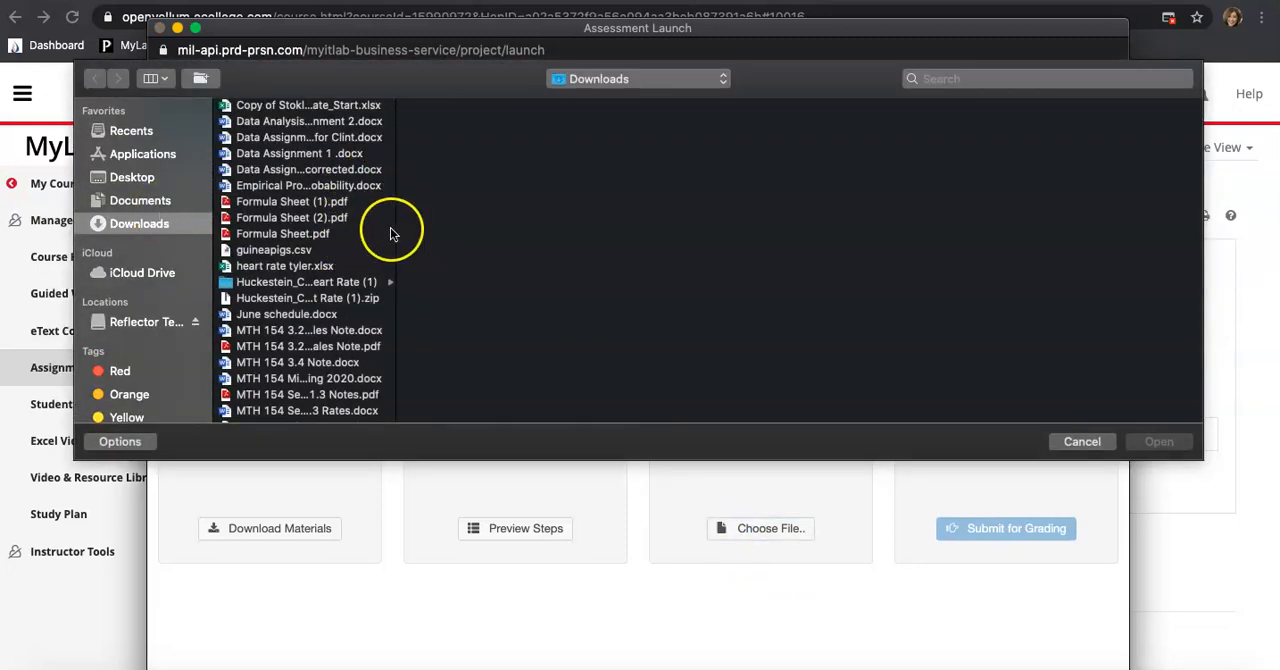
pyautogui.scroll(-10, 489, 248)
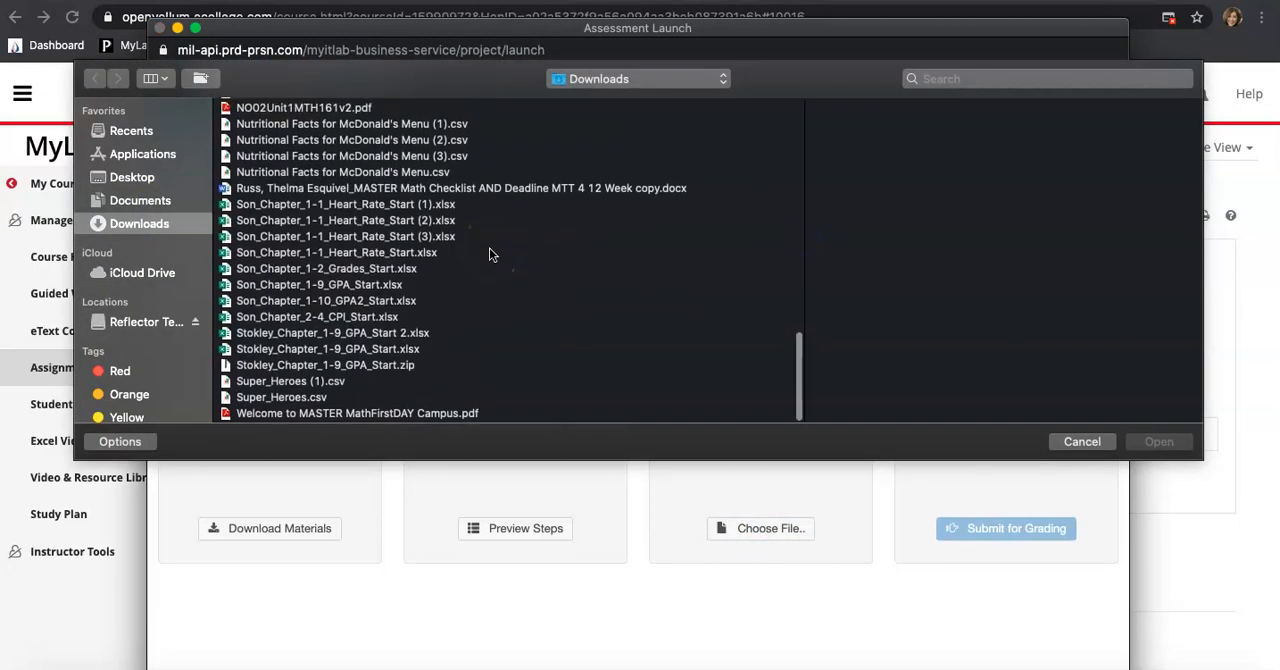
pyautogui.scroll(3, 386, 309)
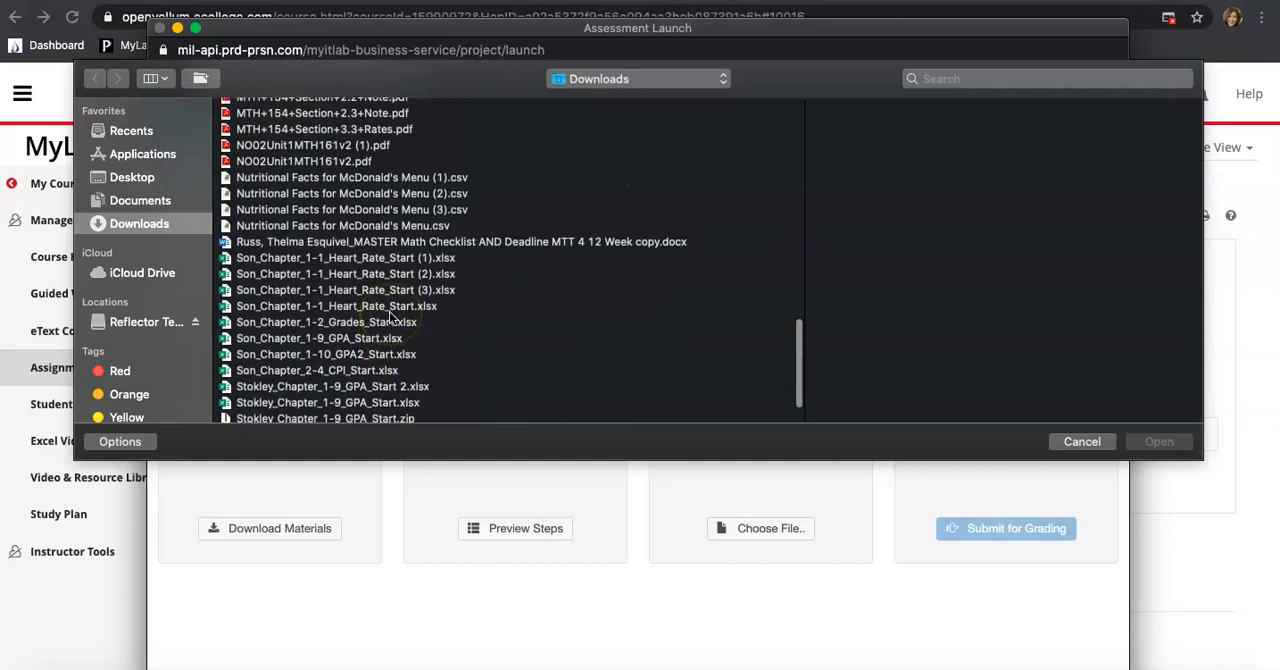
pyautogui.doubleClick(370, 370)
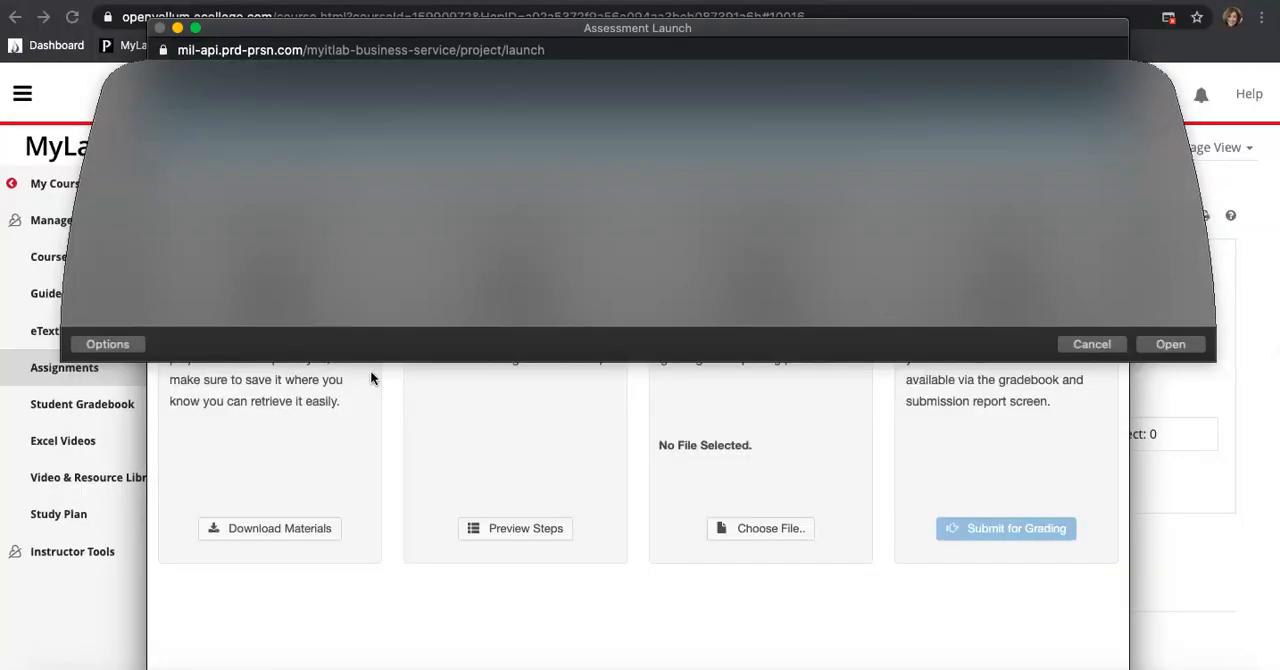
pyautogui.click(720, 530)
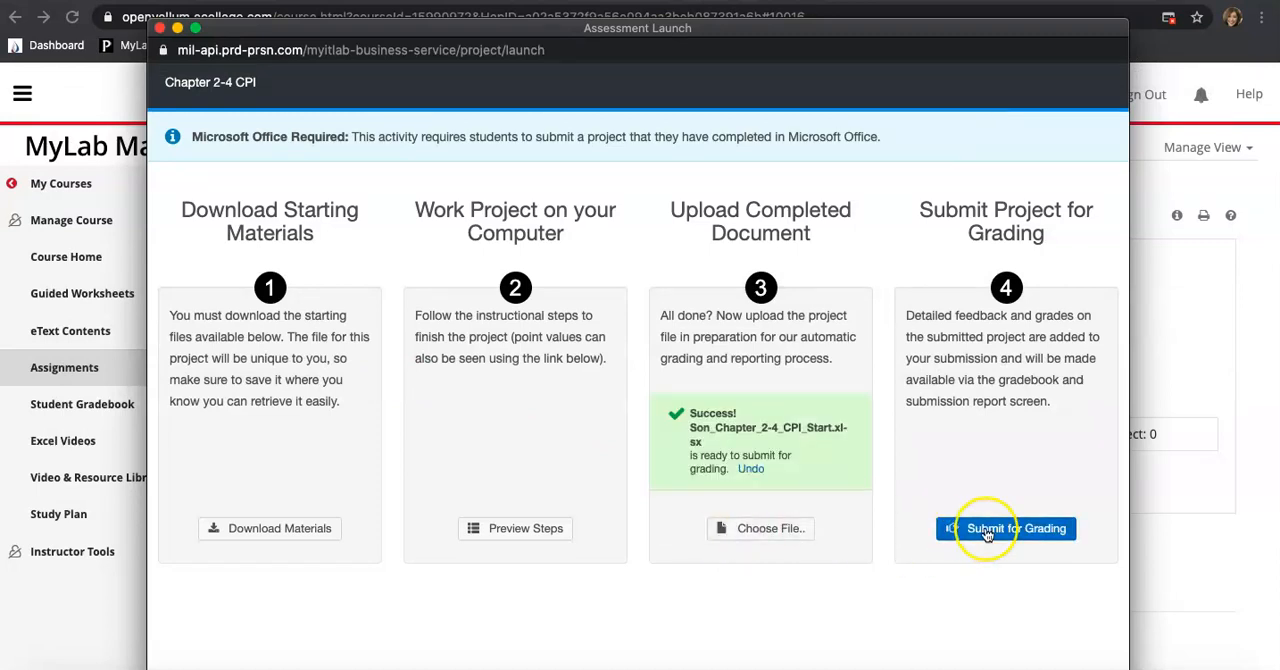
# Submit the project for grading and close the project
pyautogui.click(986, 530)
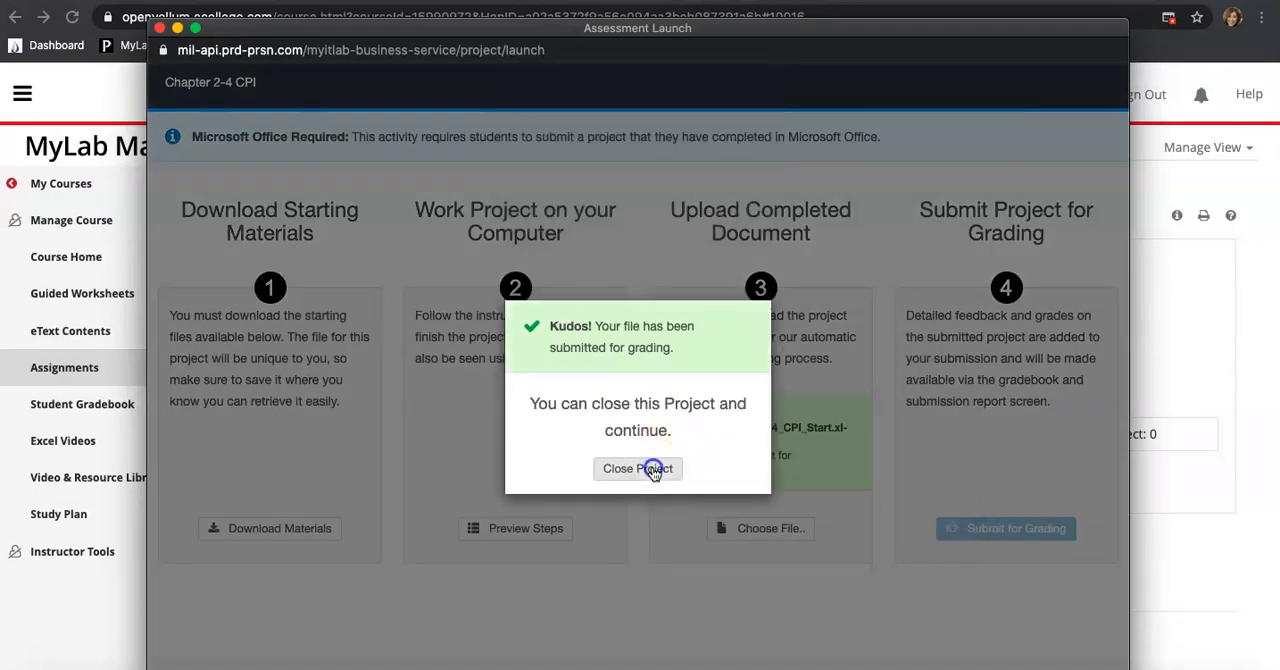
pyautogui.click(652, 469)
# Open the Student Gradebook and review the assignment results
pyautogui.click(274, 543)
pyautogui.click(126, 403)
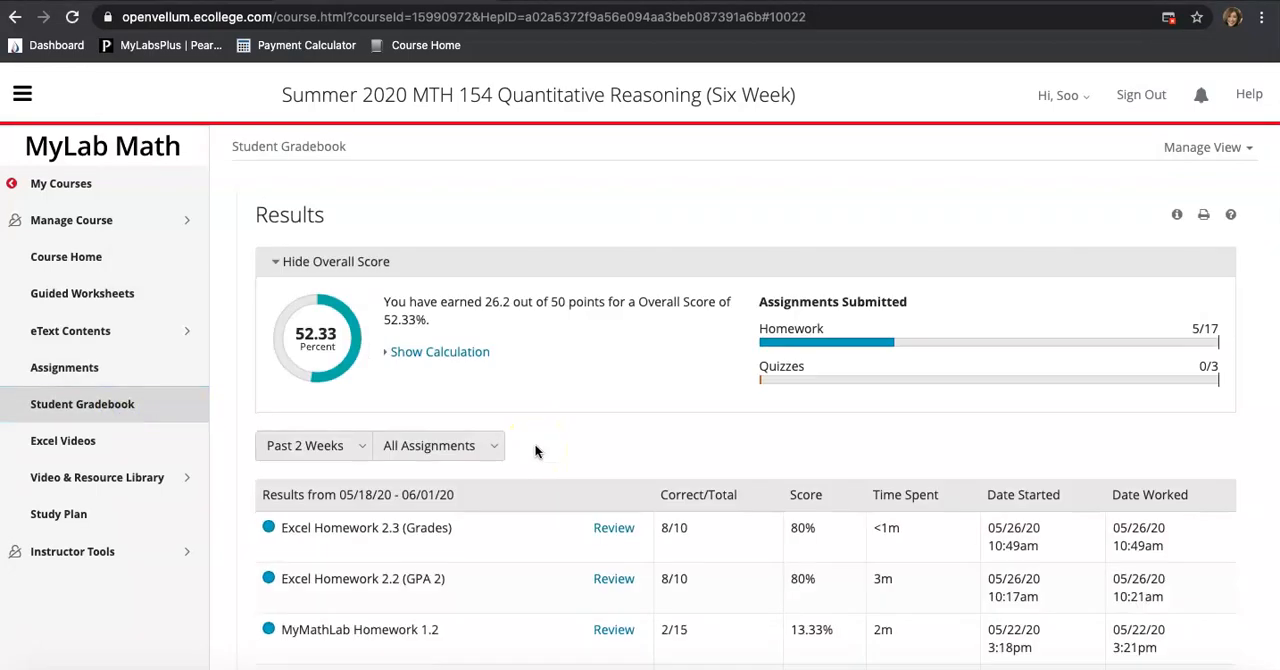
pyautogui.click(177, 403)
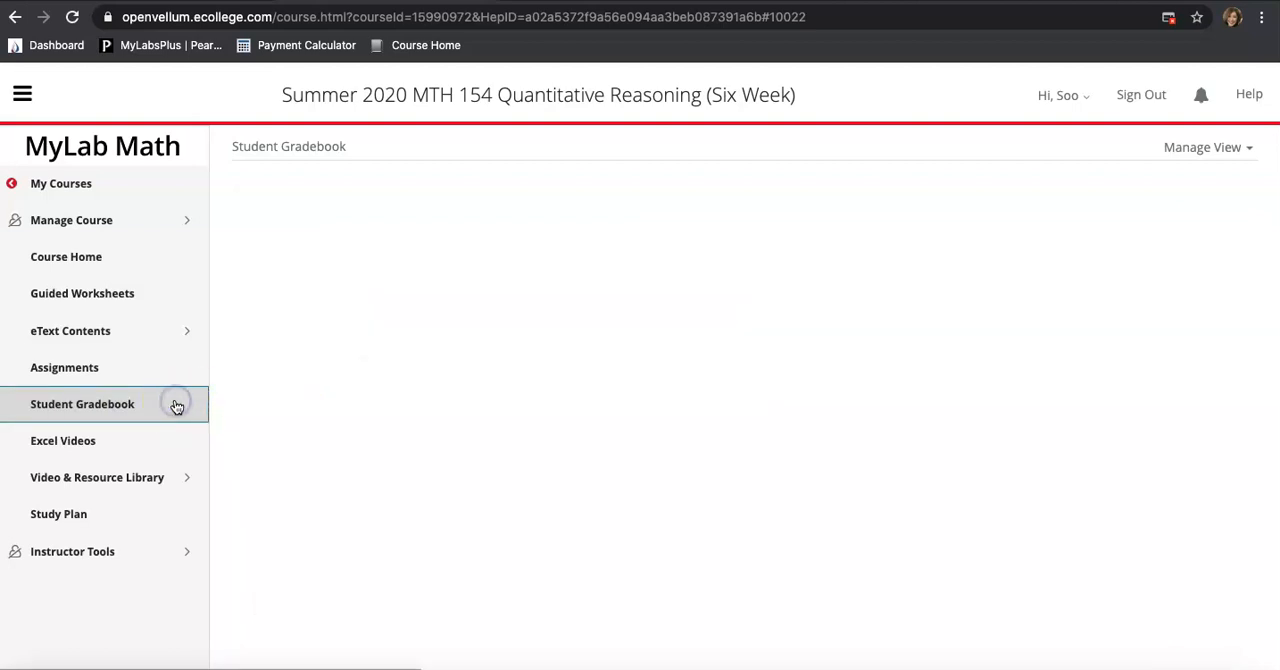
pyautogui.scroll(-3, 471, 537)
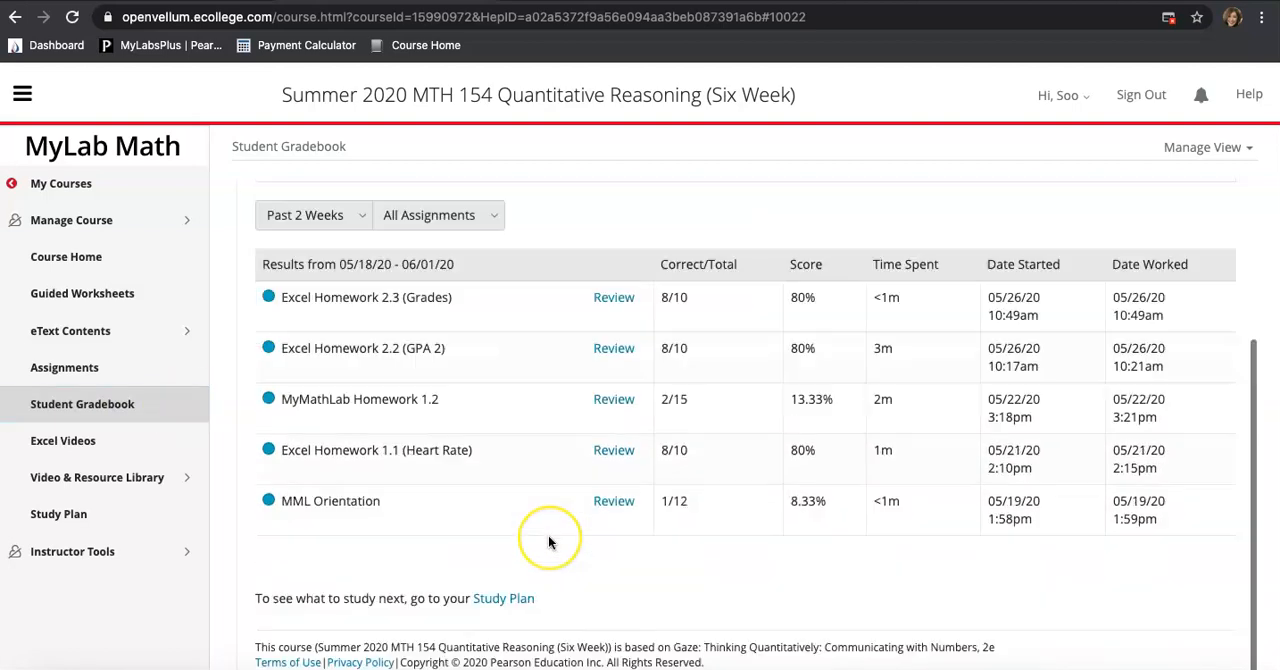
pyautogui.click(72, 405)
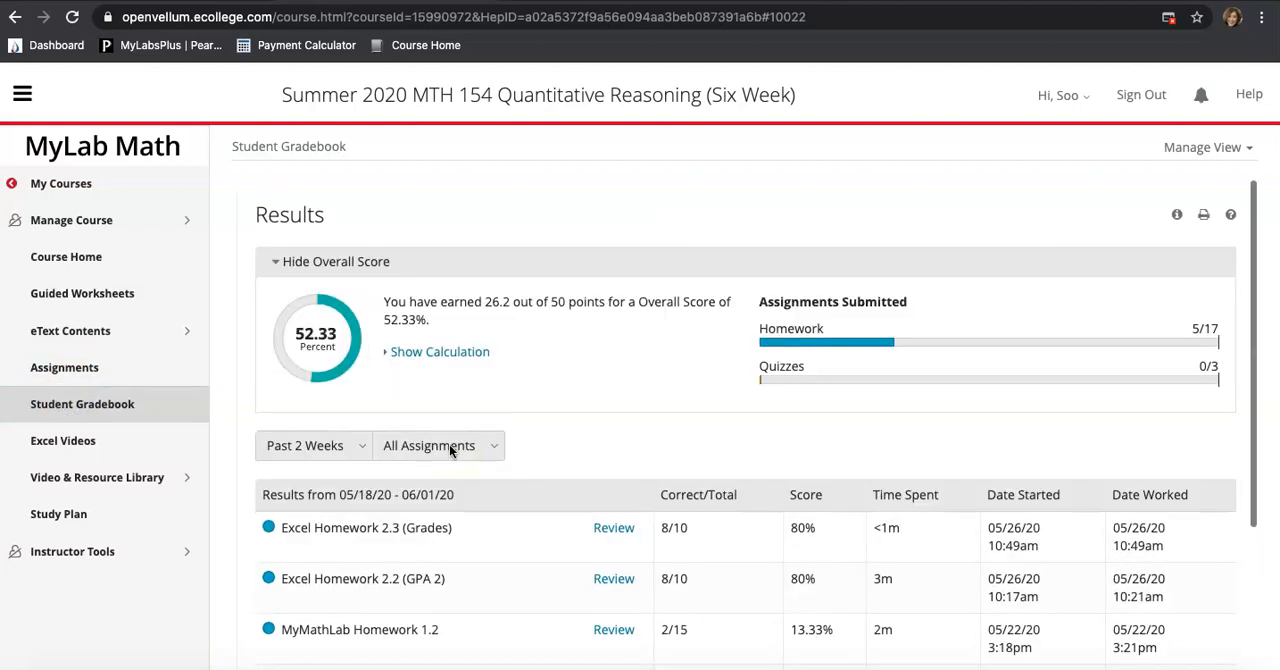
pyautogui.scroll(-3, 450, 450)
# Open Excel Homework 2.4 (CPI) from the Assignments list
pyautogui.click(112, 366)
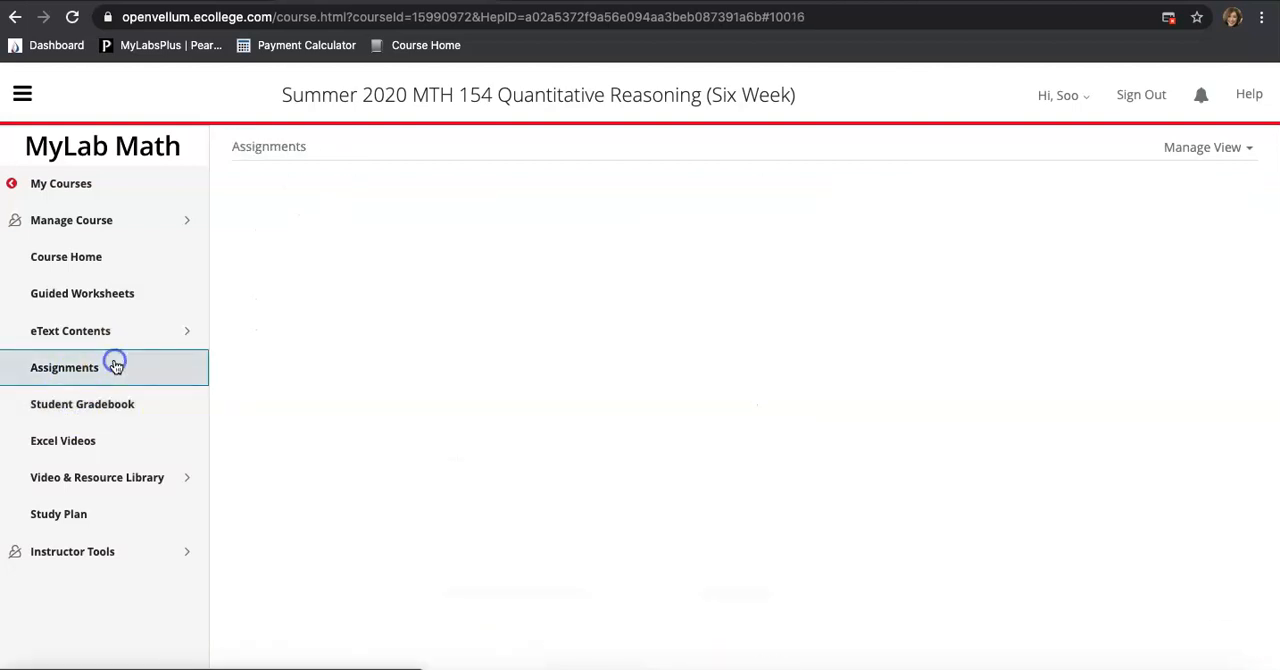
pyautogui.scroll(-10, 540, 515)
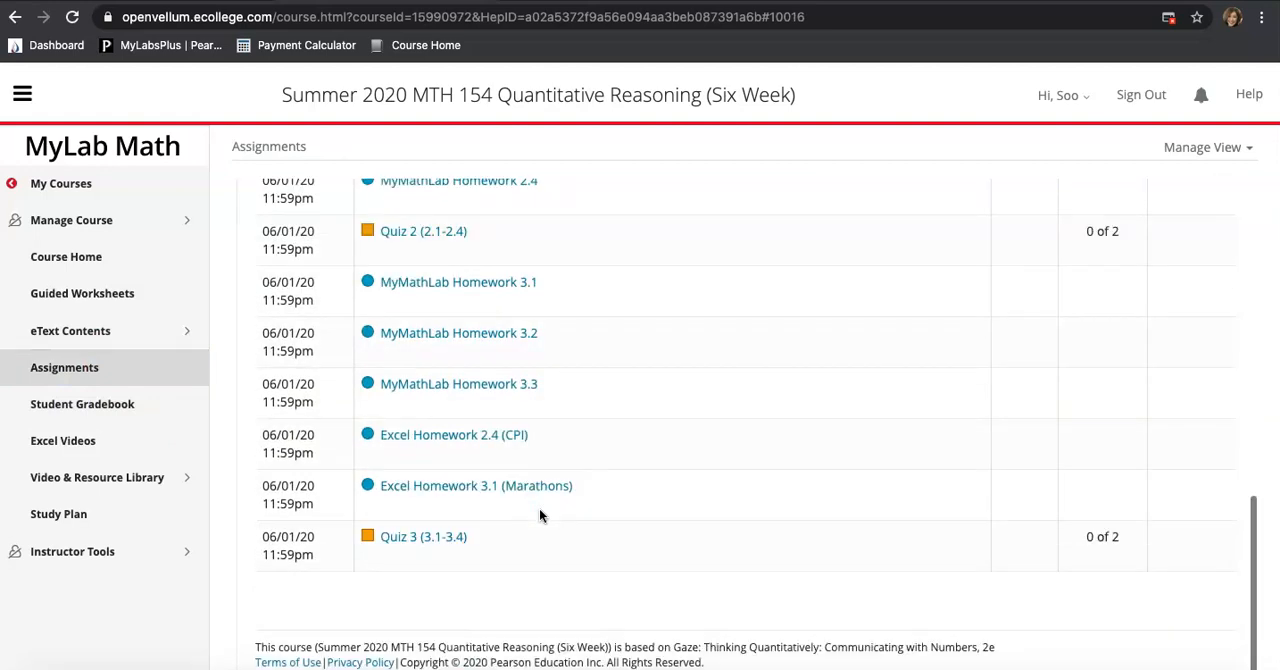
pyautogui.scroll(1, 531, 475)
pyautogui.click(514, 468)
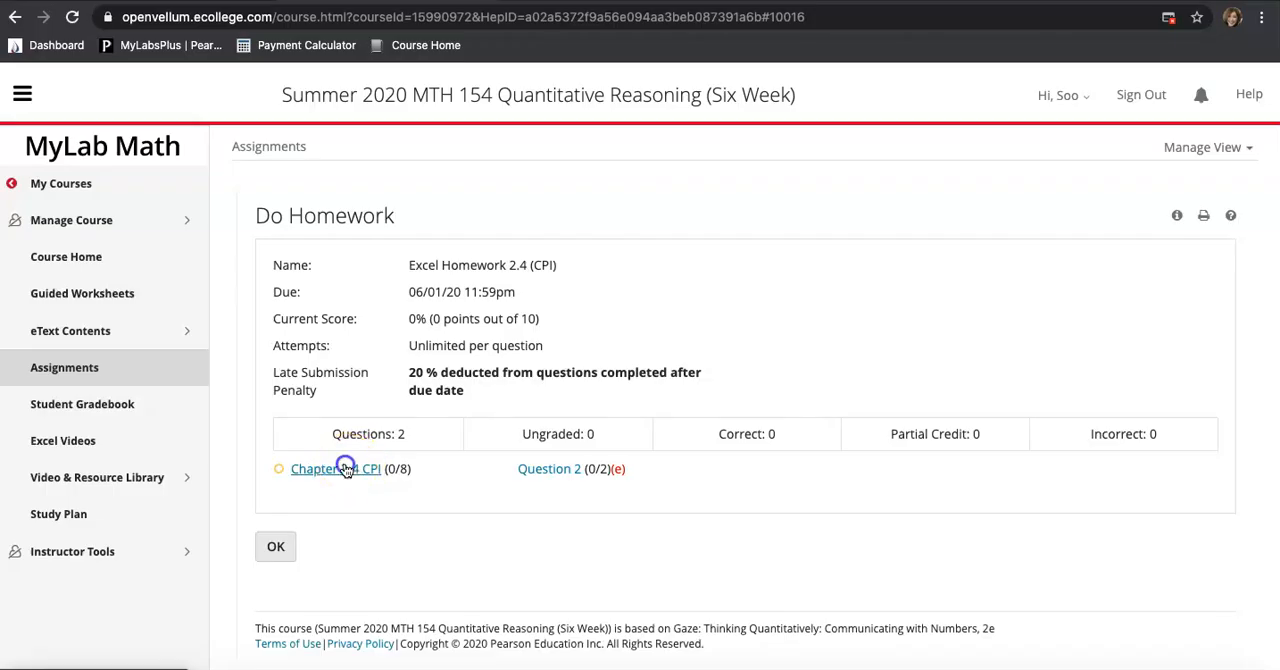
pyautogui.click(340, 468)
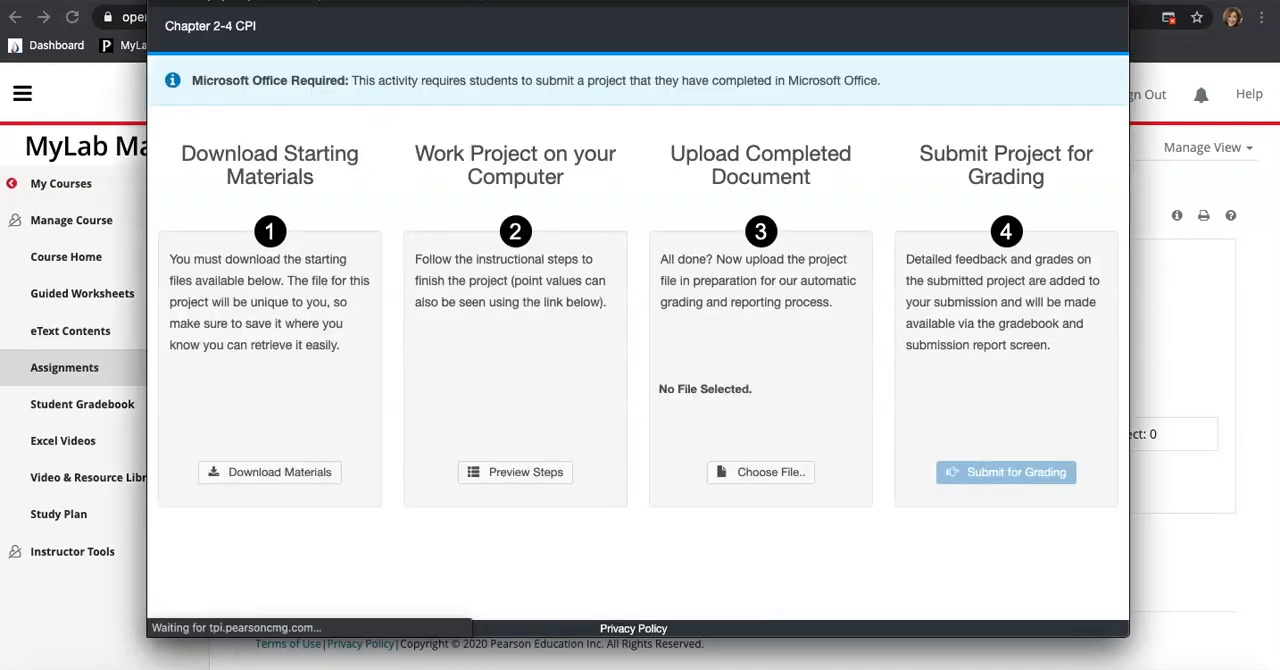
# Return to the Student Gradebook and scroll through the results list
pyautogui.click(107, 313)
pyautogui.click(98, 410)
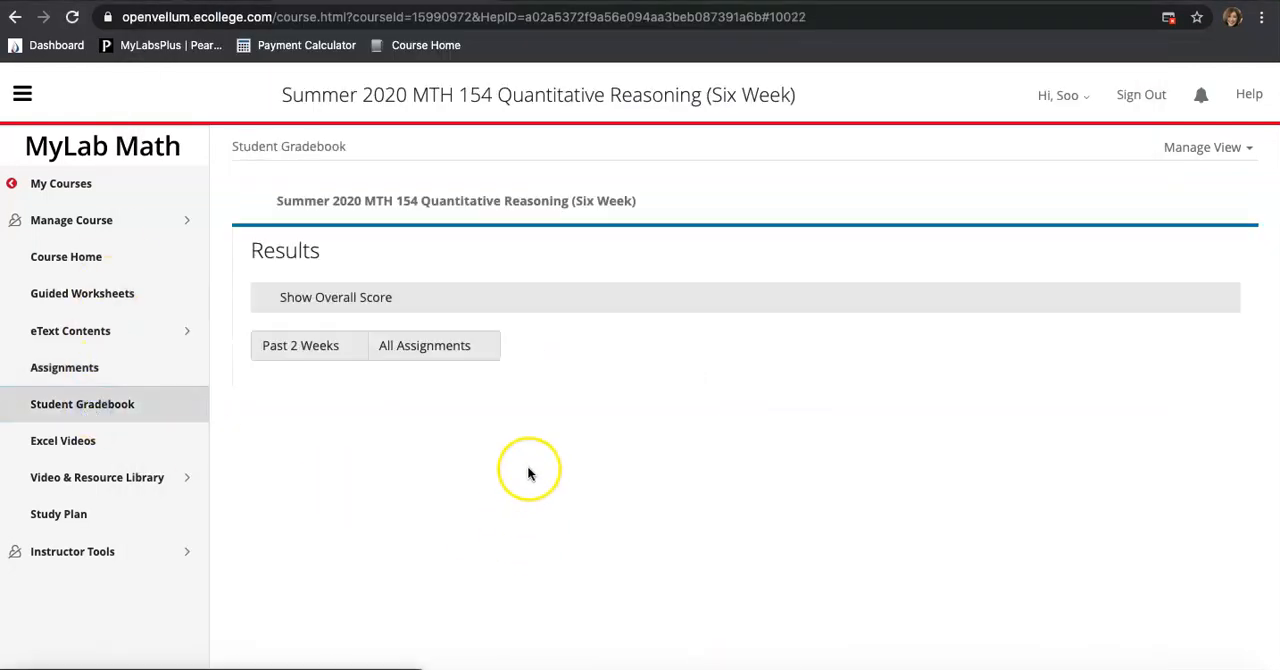
pyautogui.scroll(-3, 530, 474)
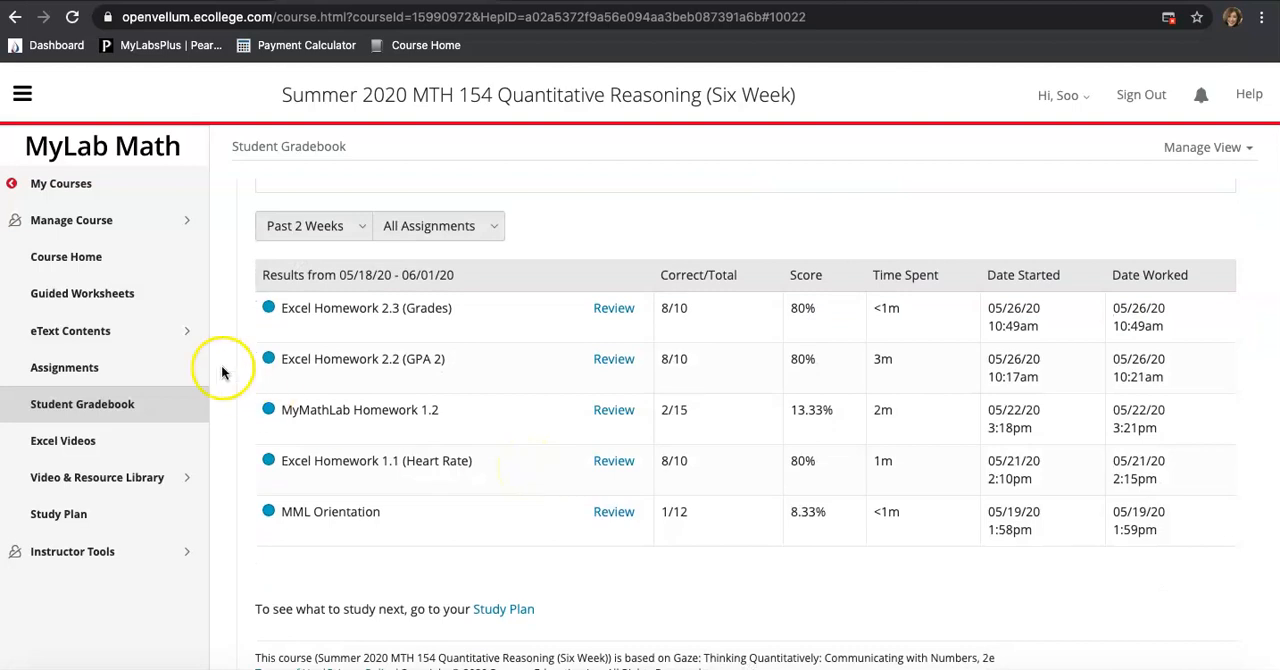
# Reopen Excel Homework 2.4 (CPI) from the Assignments list
pyautogui.click(85, 368)
pyautogui.scroll(-8, 357, 464)
pyautogui.click(462, 436)
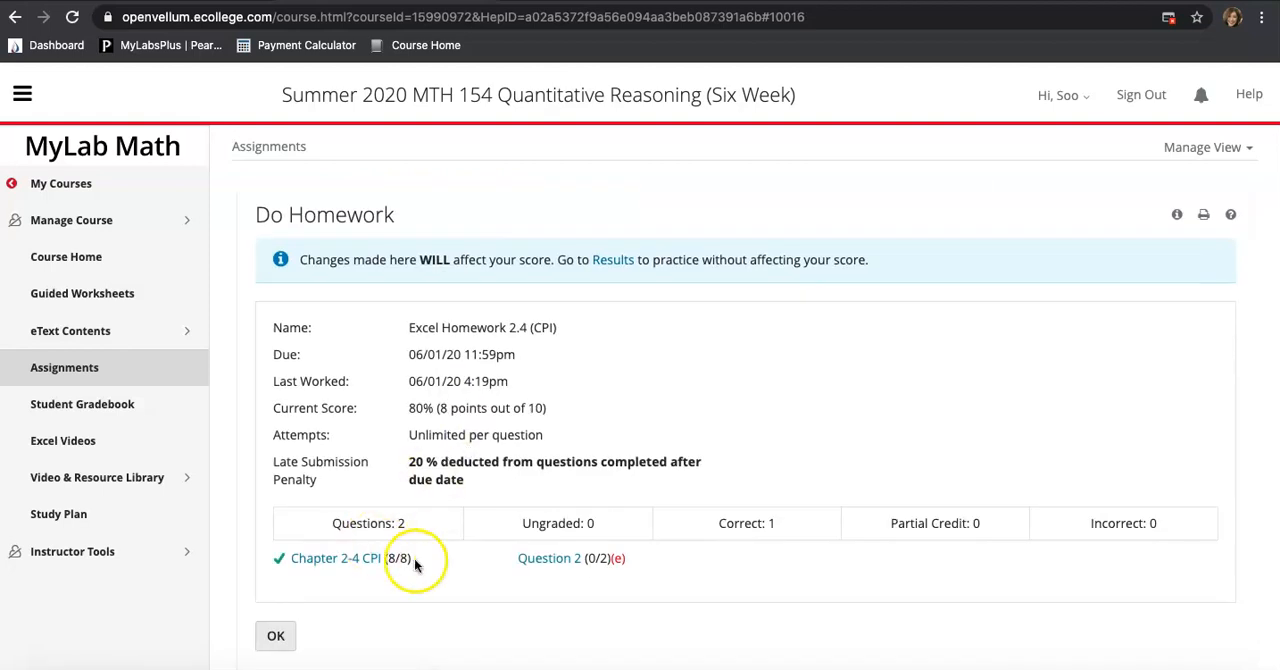
# Return to the Student Gradebook and open the review of Excel Homework 2.4 (CPI)
pyautogui.click(81, 404)
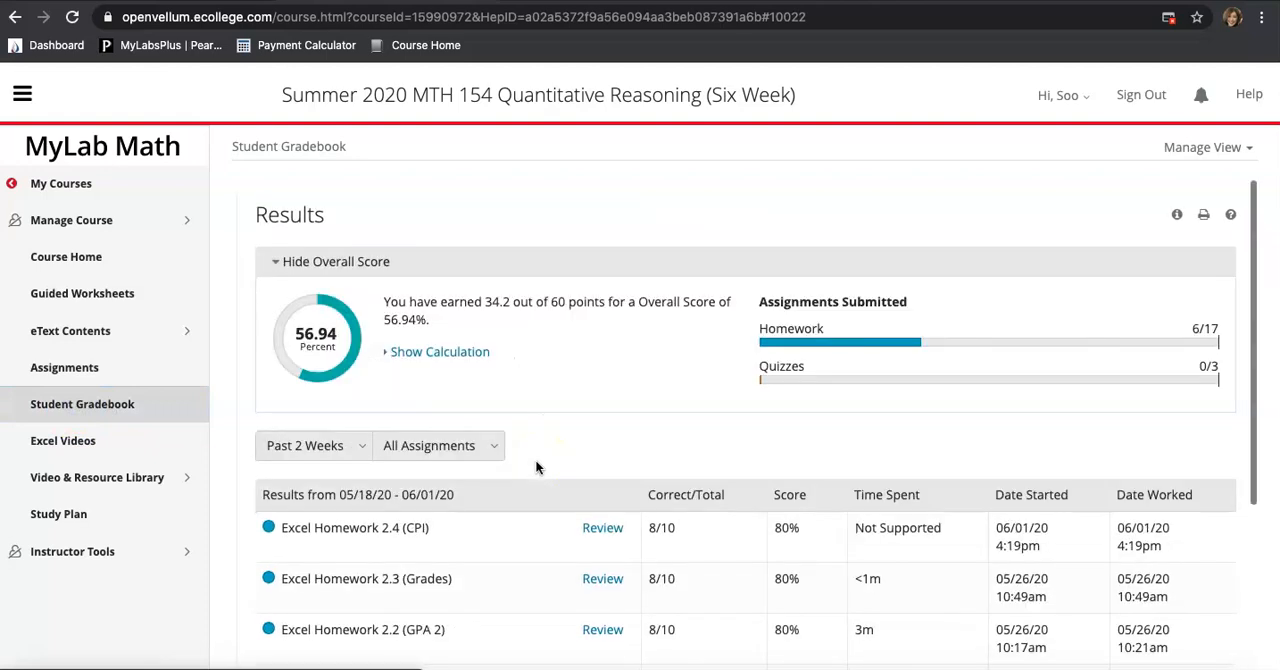
pyautogui.scroll(-5, 535, 465)
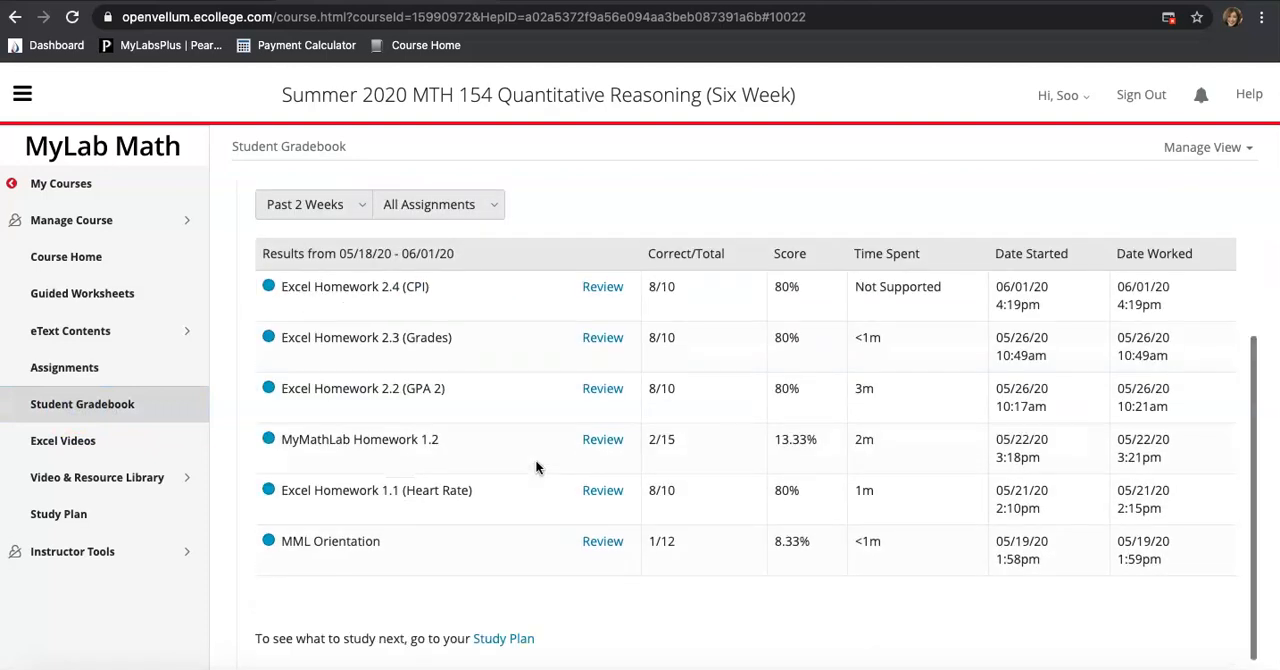
pyautogui.click(602, 287)
pyautogui.scroll(-2, 595, 295)
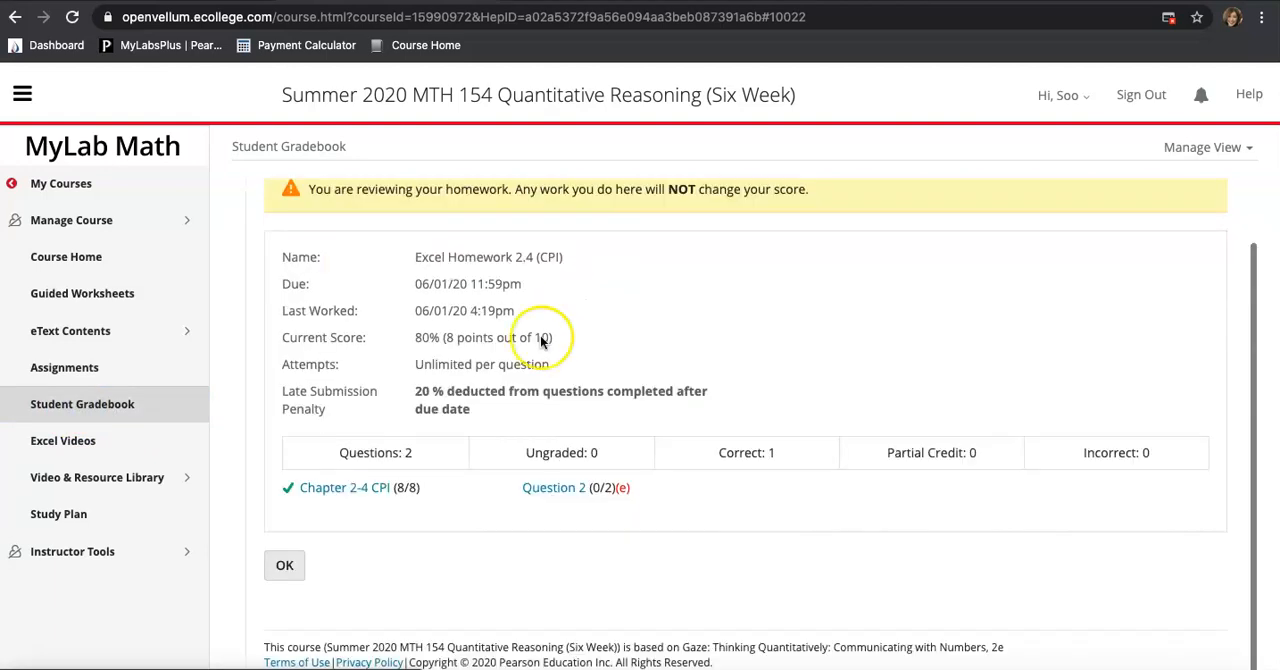
# Open the Chapter 2-4 CPI score card detail and scroll through its graded instruction steps
pyautogui.moveTo(419, 341); pyautogui.dragTo(428, 341)
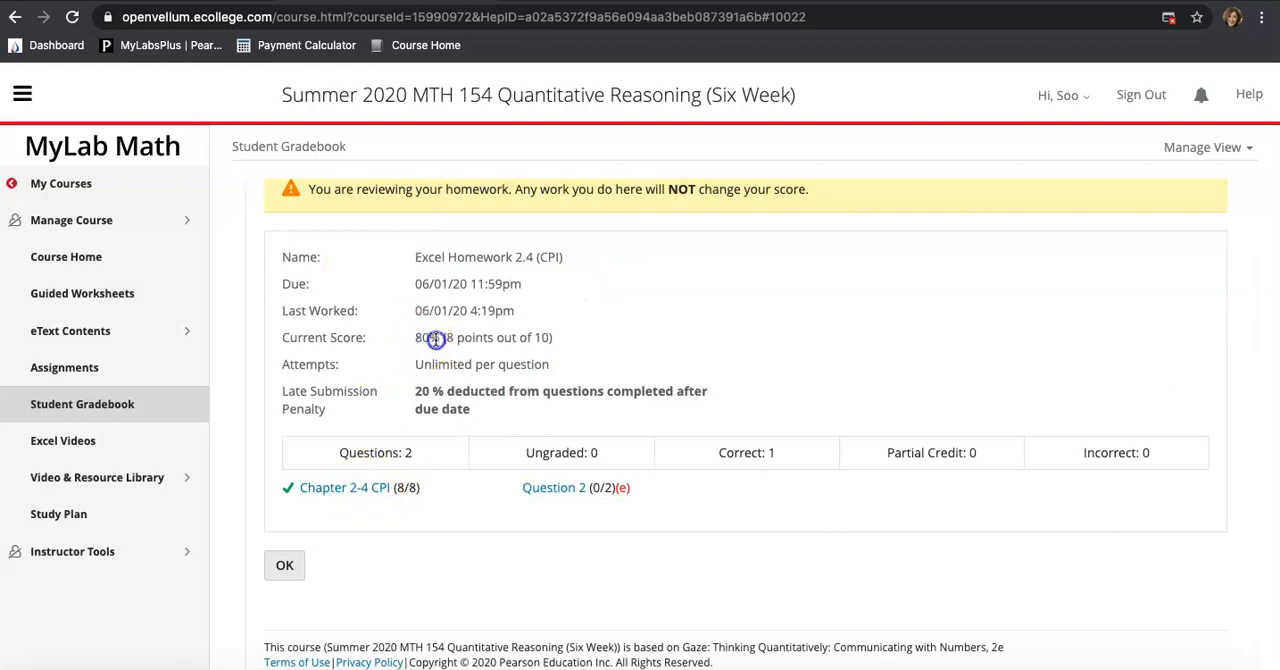
pyautogui.click(620, 488)
pyautogui.click(330, 488)
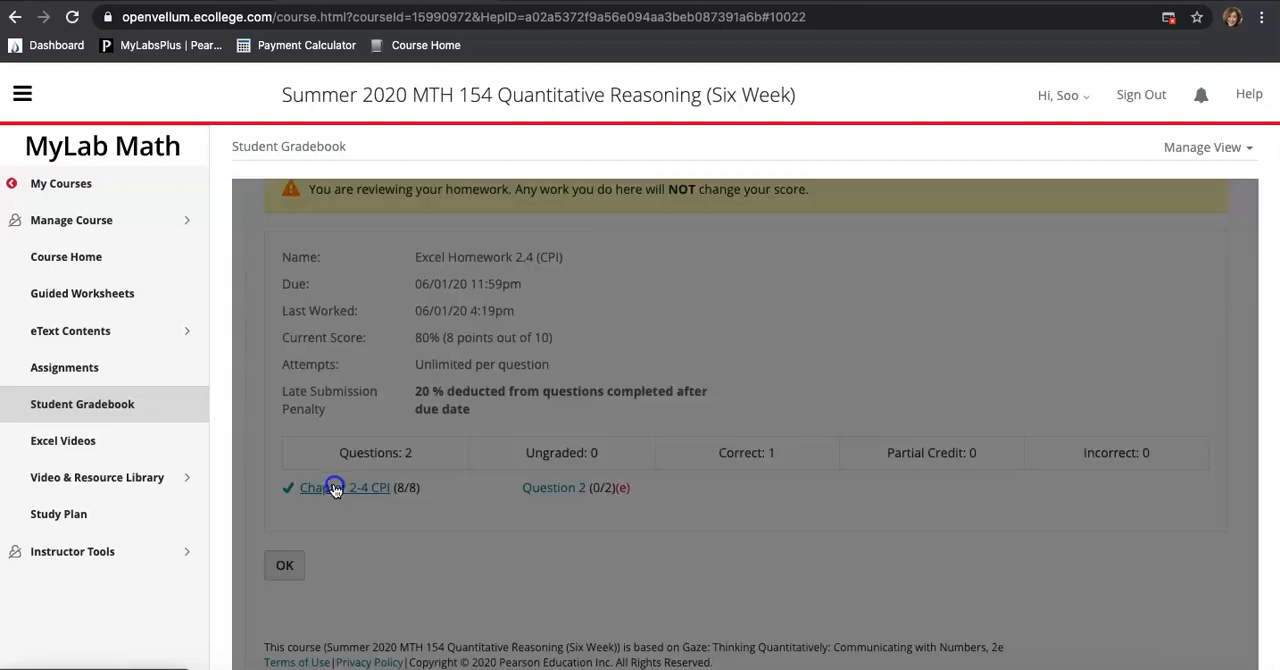
pyautogui.click(621, 480)
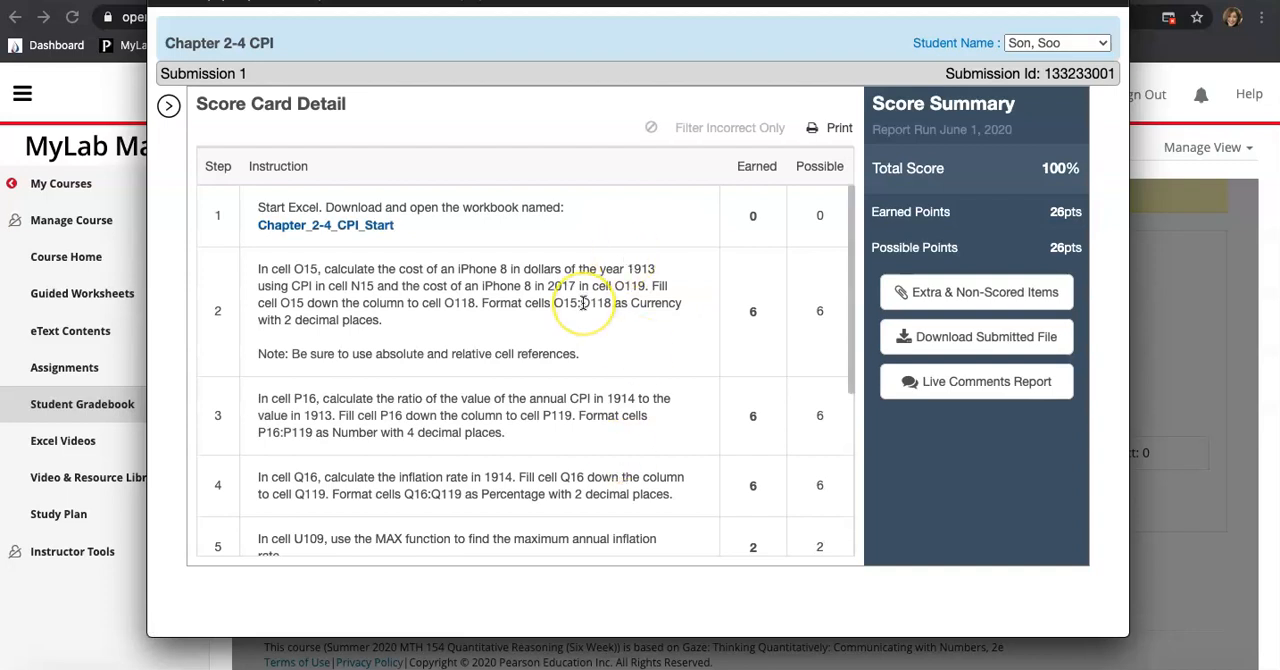
pyautogui.scroll(-5, 583, 302)
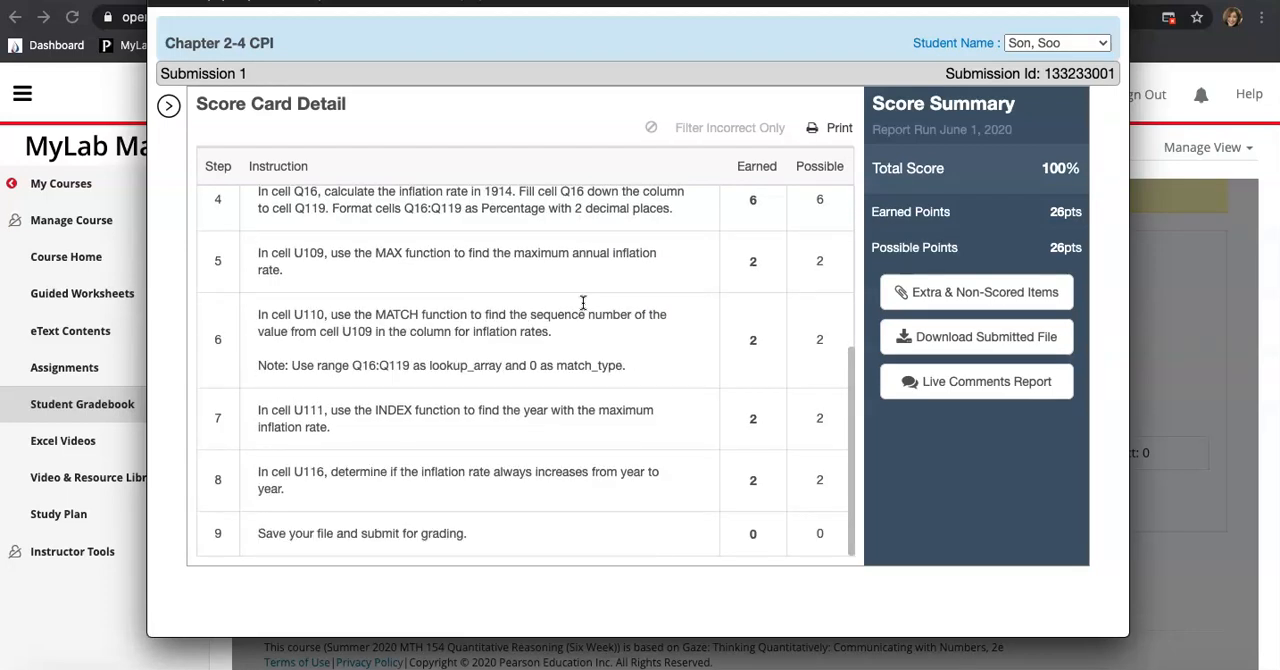
pyautogui.scroll(5, 583, 302)
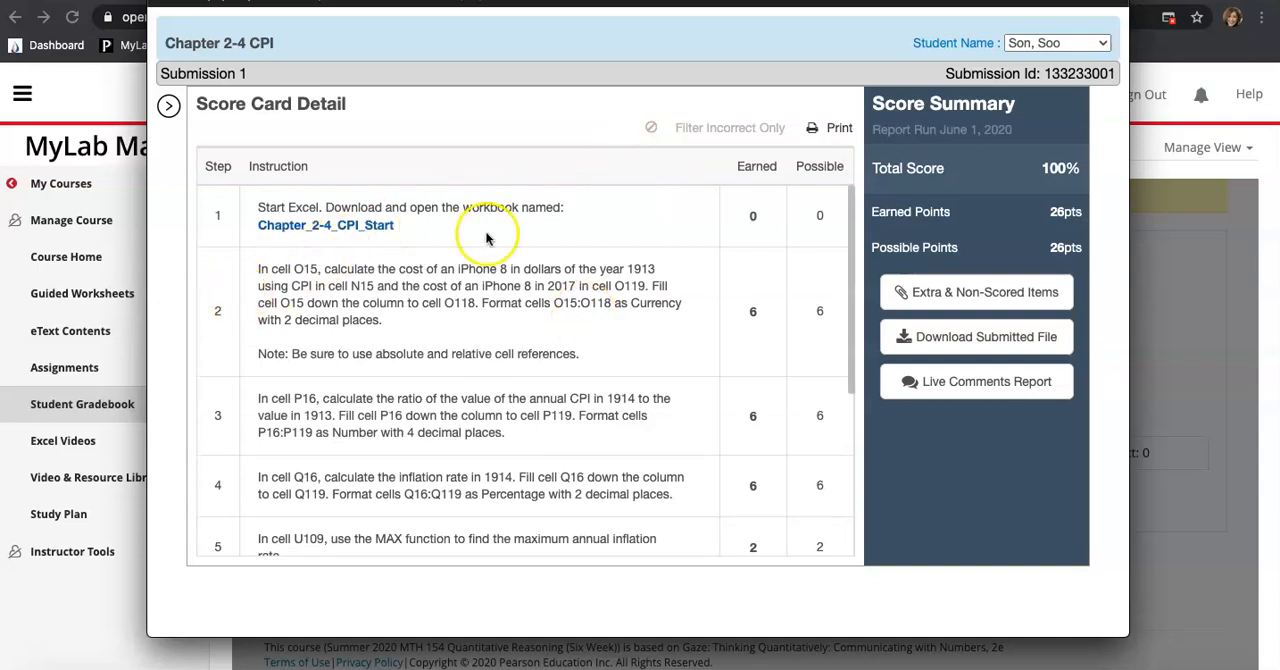
pyautogui.click(1103, 43)
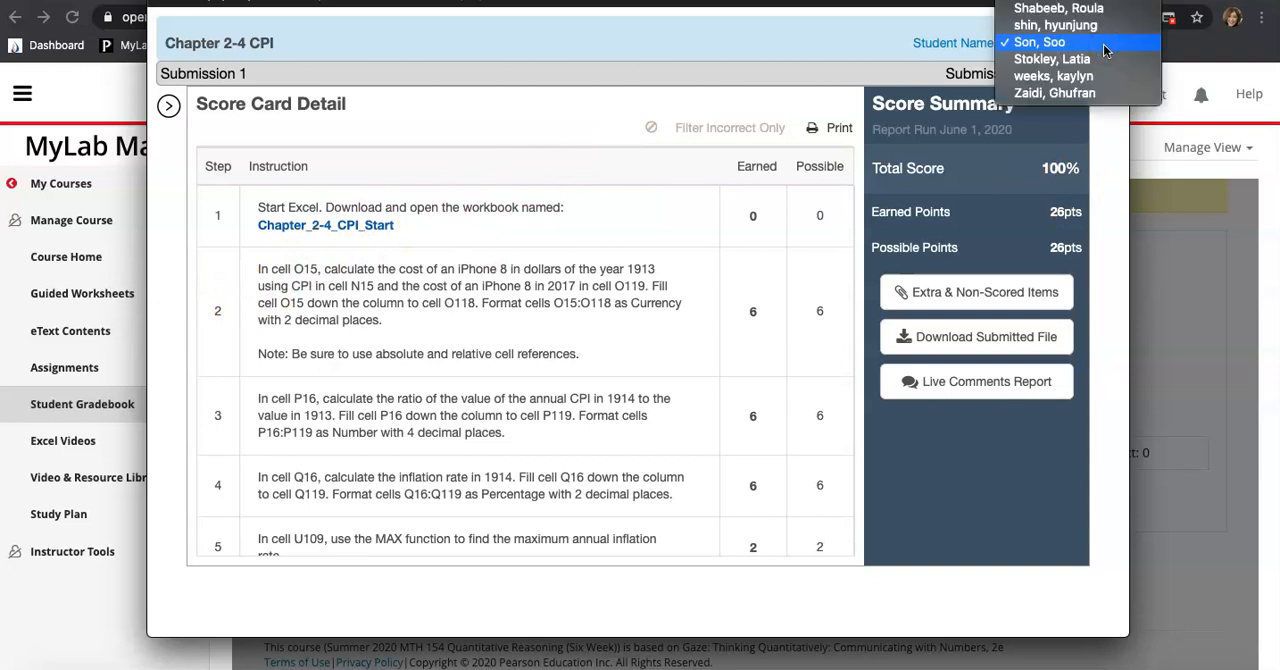
pyautogui.scroll(4, 1103, 44)
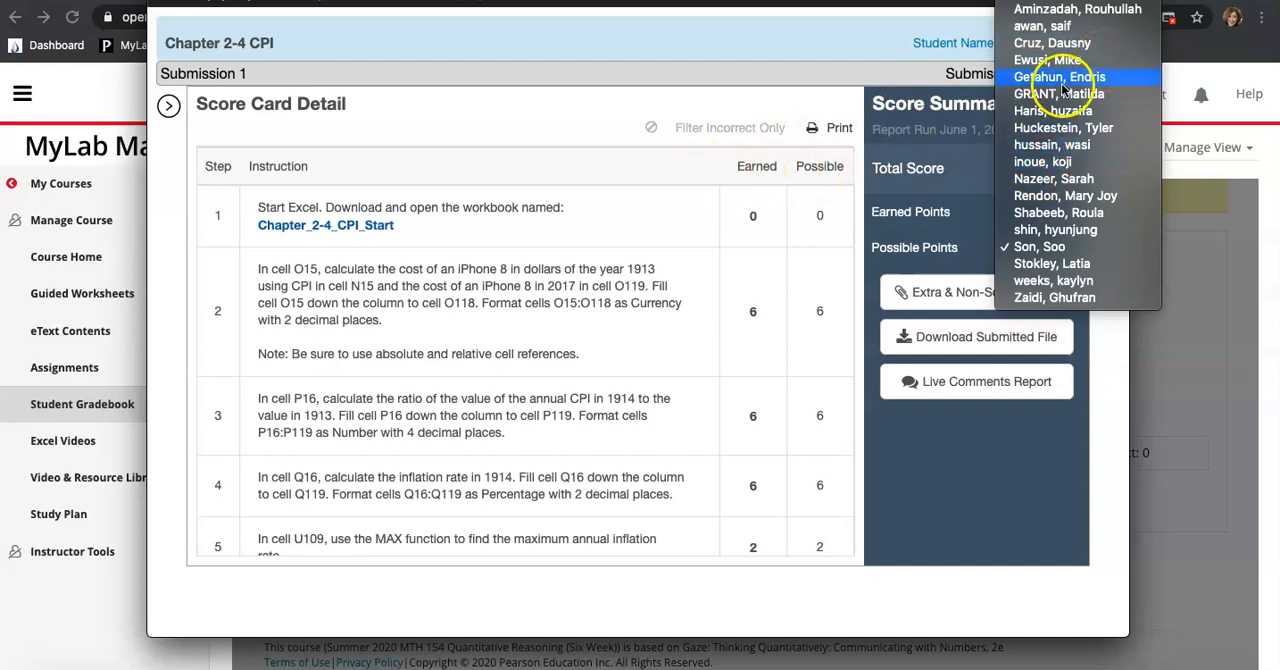
pyautogui.click(702, 106)
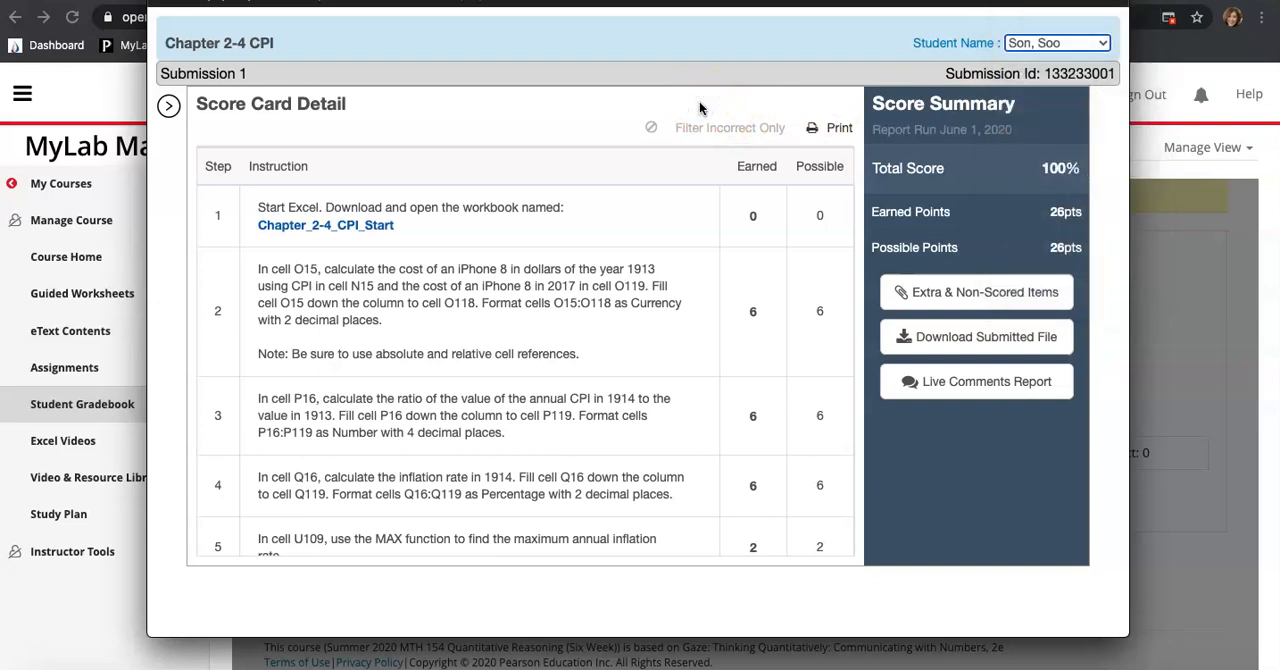
# Close the Project Review window and cancel the review homework prompt
pyautogui.moveTo(624, 0); pyautogui.dragTo(620, 29)
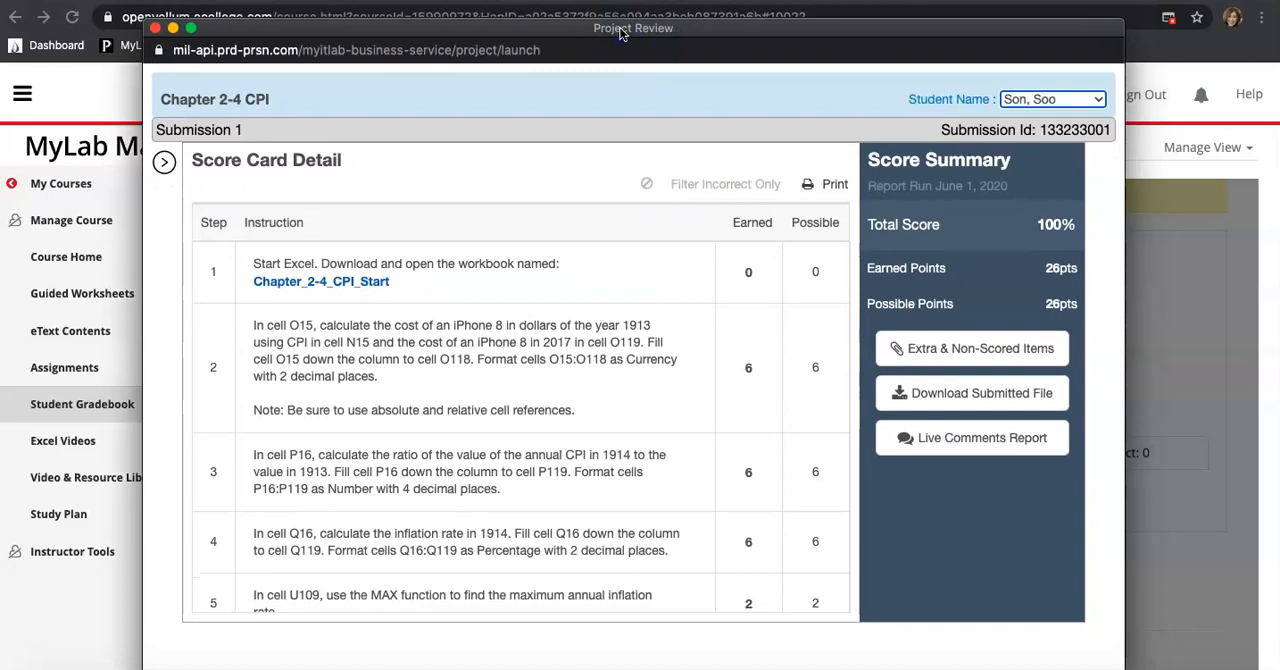
pyautogui.click(155, 30)
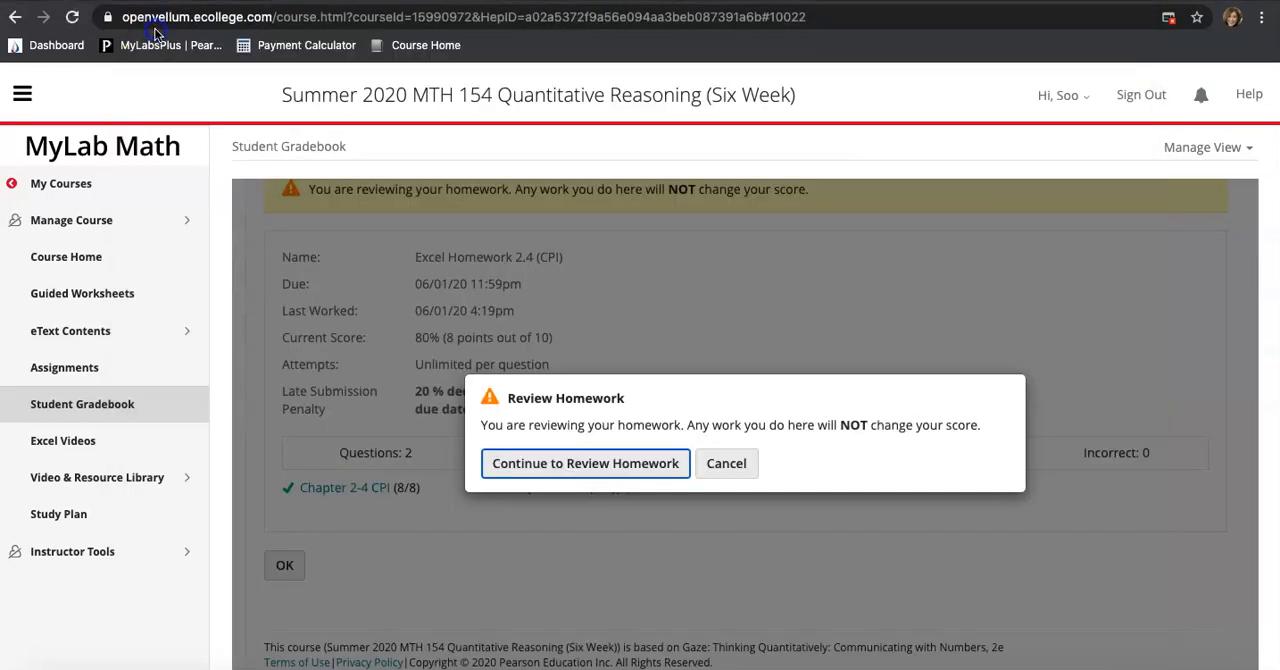
pyautogui.click(740, 468)
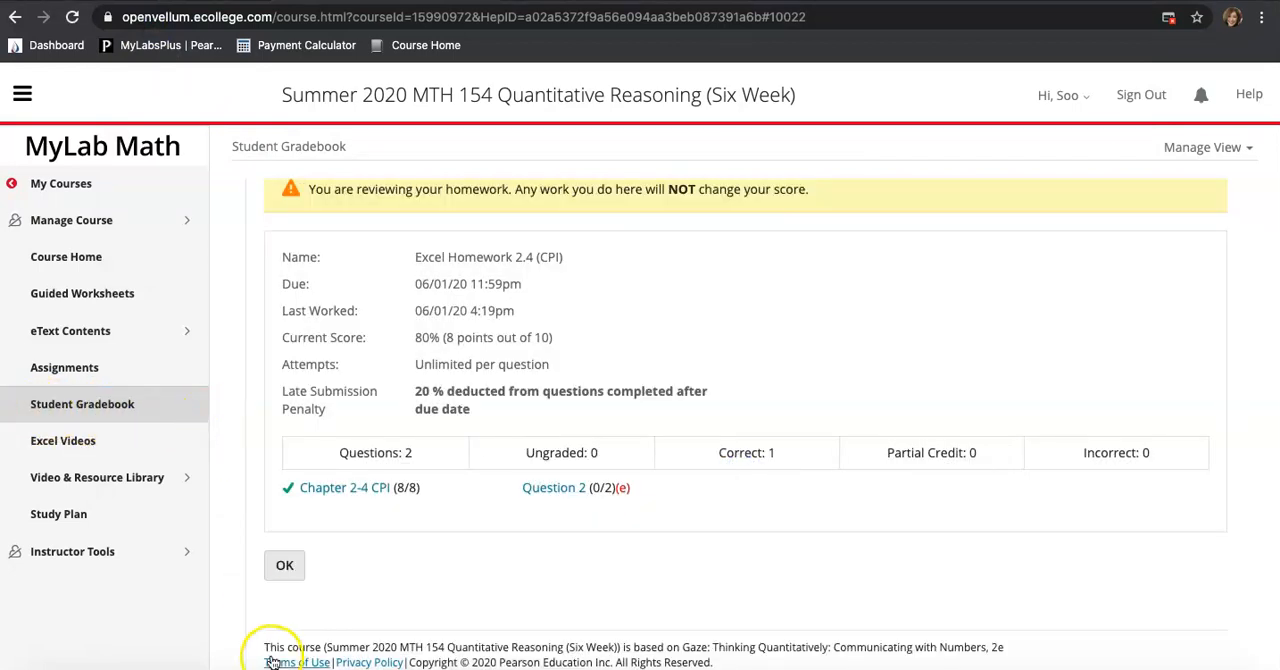
# Leave the homework review to return to the Student Gradebook results
pyautogui.click(284, 565)
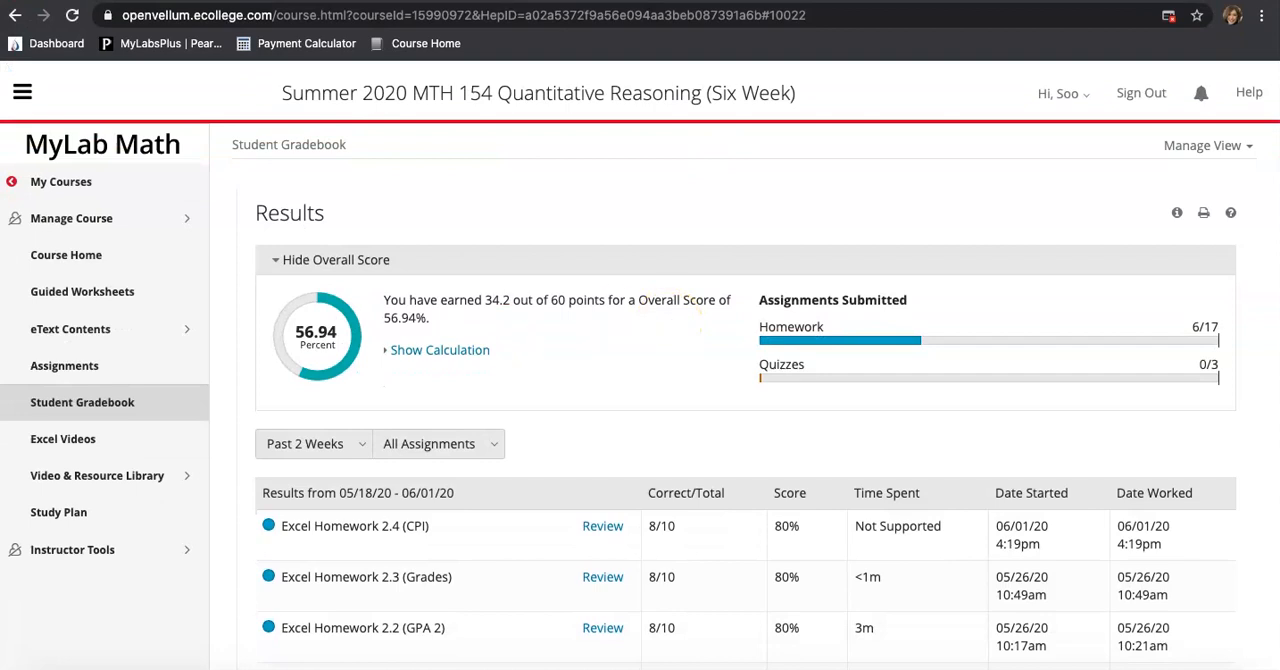
pyautogui.click(45, 518)
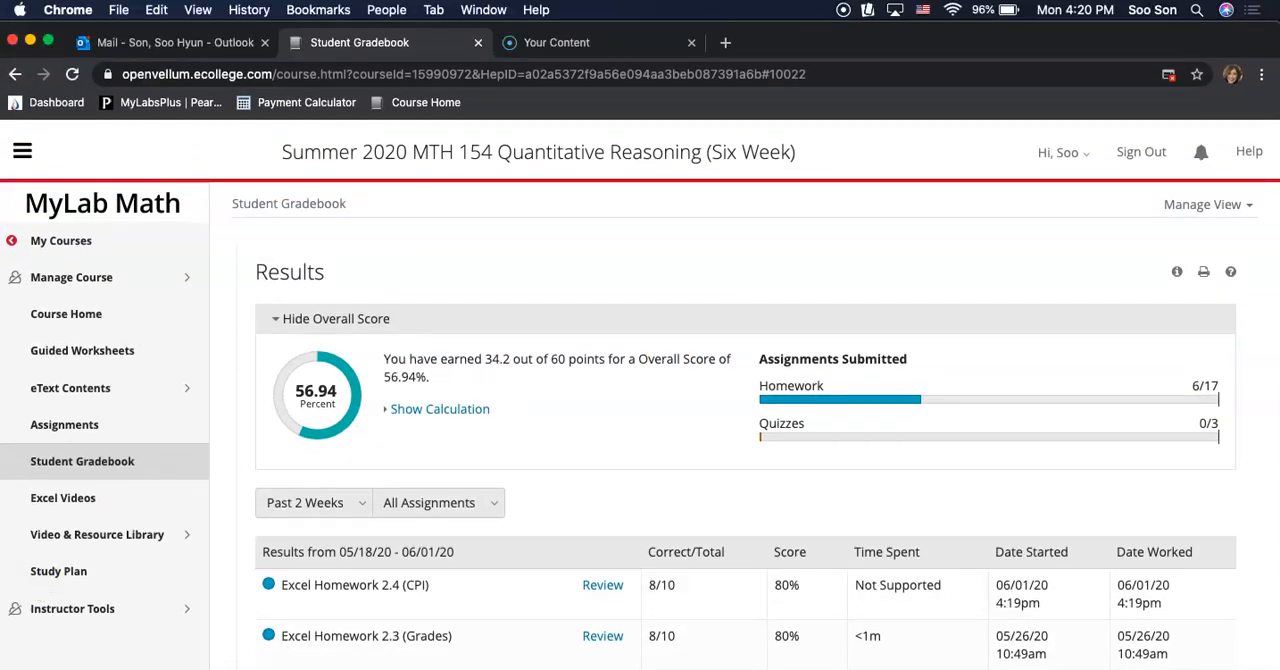